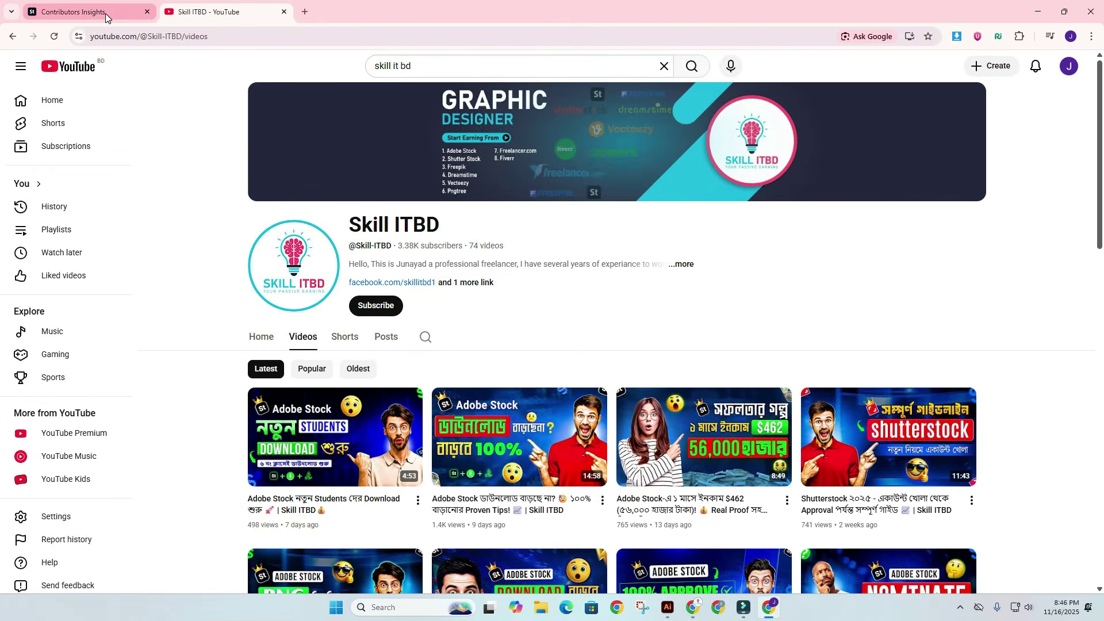
# Step: Switch to Adobe Stock's recent top sellers, open the first-listed photo contributor's profile in a new tab, and close the YouTube tab
pyautogui.click(105, 13)
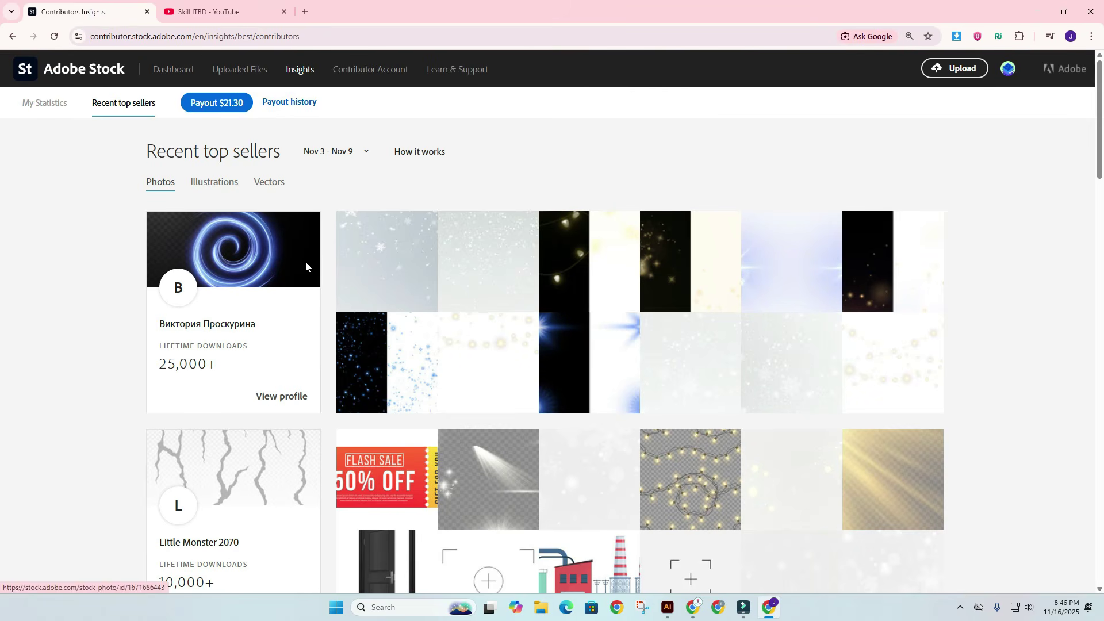
pyautogui.tripleClick(237, 365)
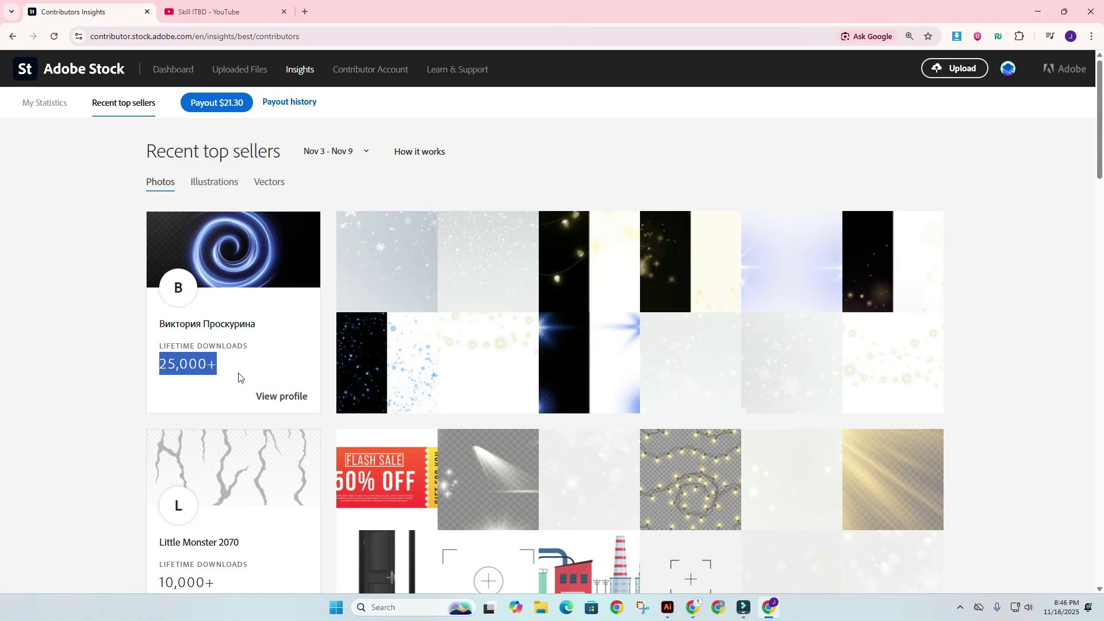
pyautogui.click(251, 375)
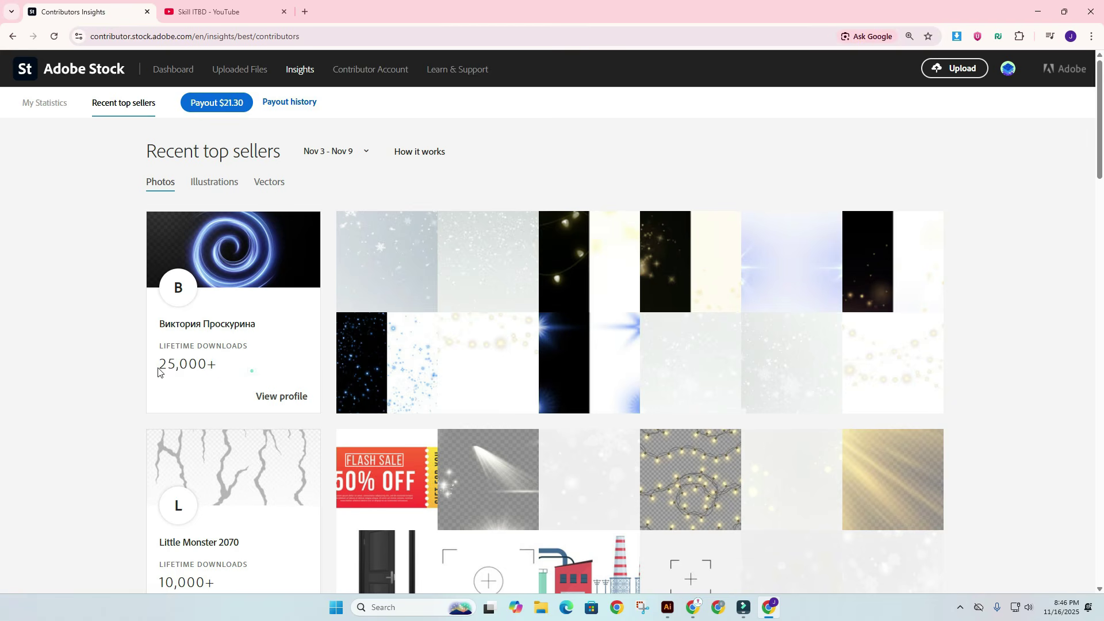
pyautogui.middleClick(264, 396)
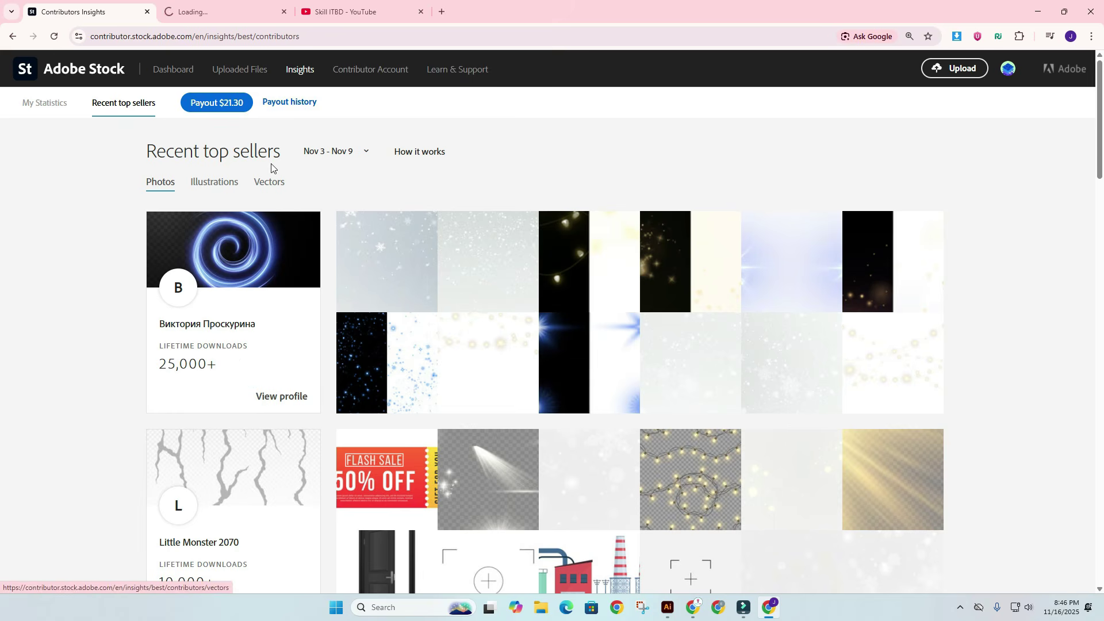
pyautogui.click(419, 11)
# Step: Open the profiles of Little Monster 2070 and the two contributors listed directly below image@9 in separate tabs
pyautogui.scroll(-4, 406, 271)
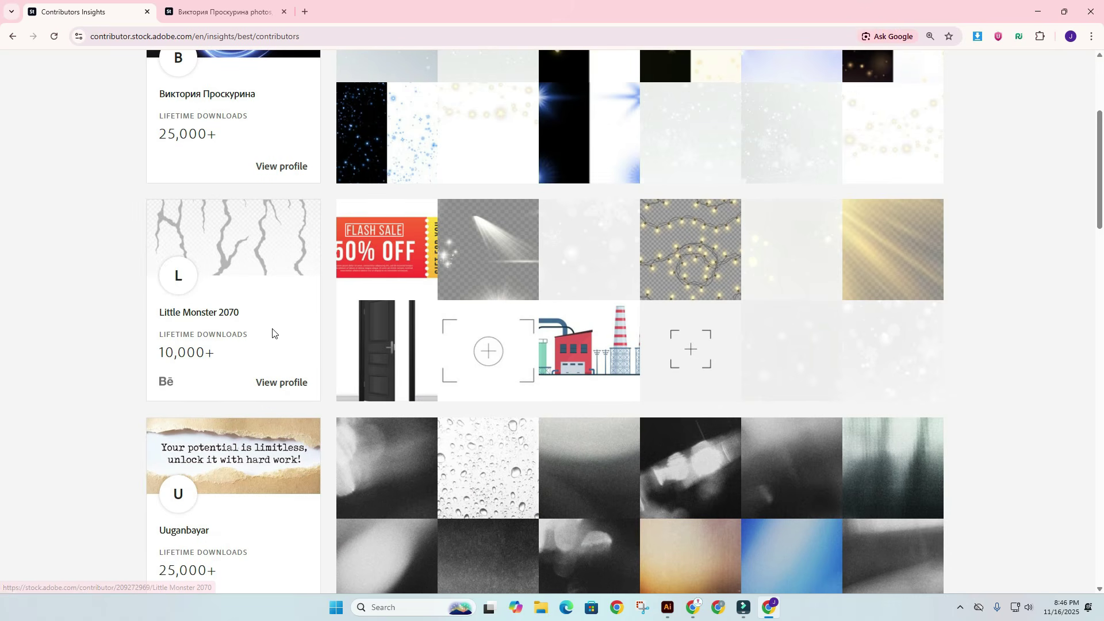
pyautogui.click(282, 382)
pyautogui.scroll(-11, 283, 380)
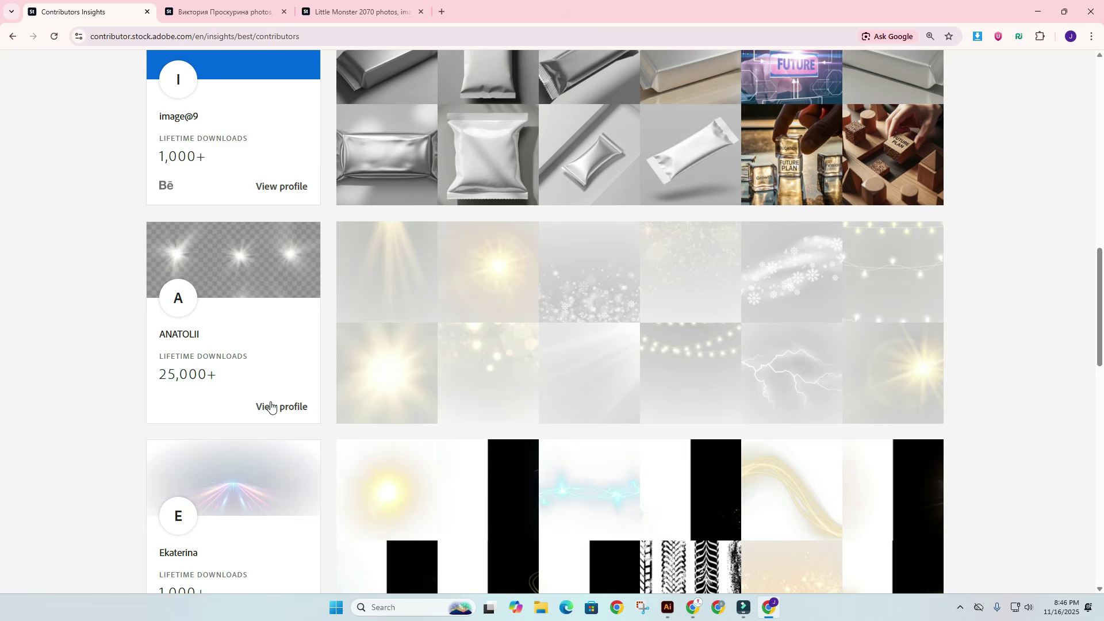
pyautogui.click(271, 407)
pyautogui.scroll(-5, 247, 402)
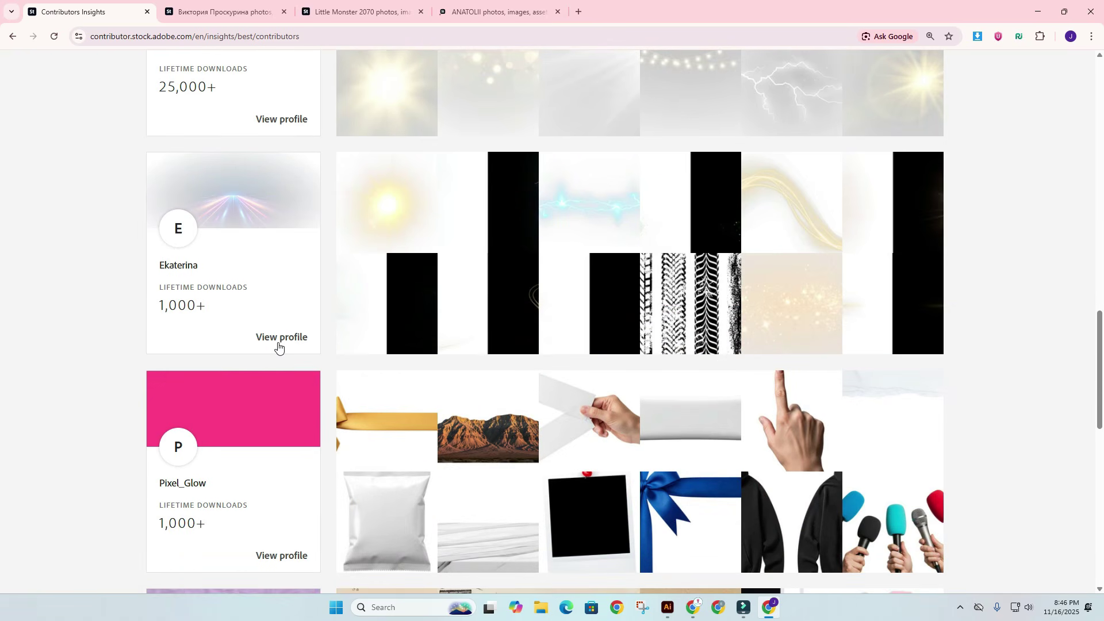
# Step: Examine the first-listed top seller's portfolio for the kinds of transparent PNG overlays, light effects and Black Friday banners it offers
pyautogui.click(221, 11)
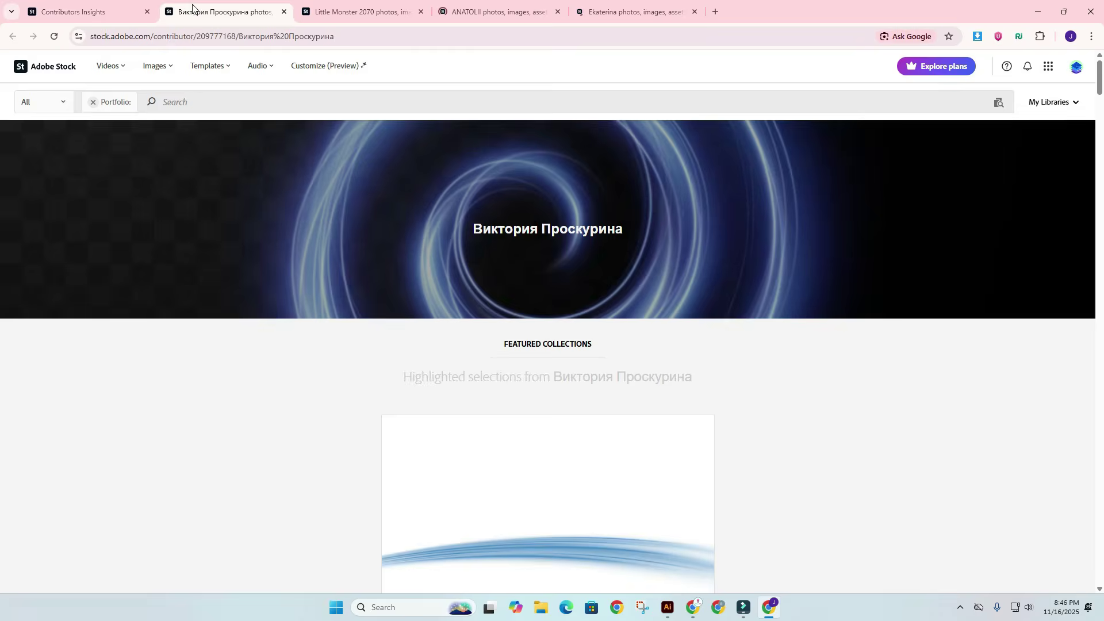
pyautogui.scroll(-4, 746, 331)
pyautogui.scroll(-8, 746, 331)
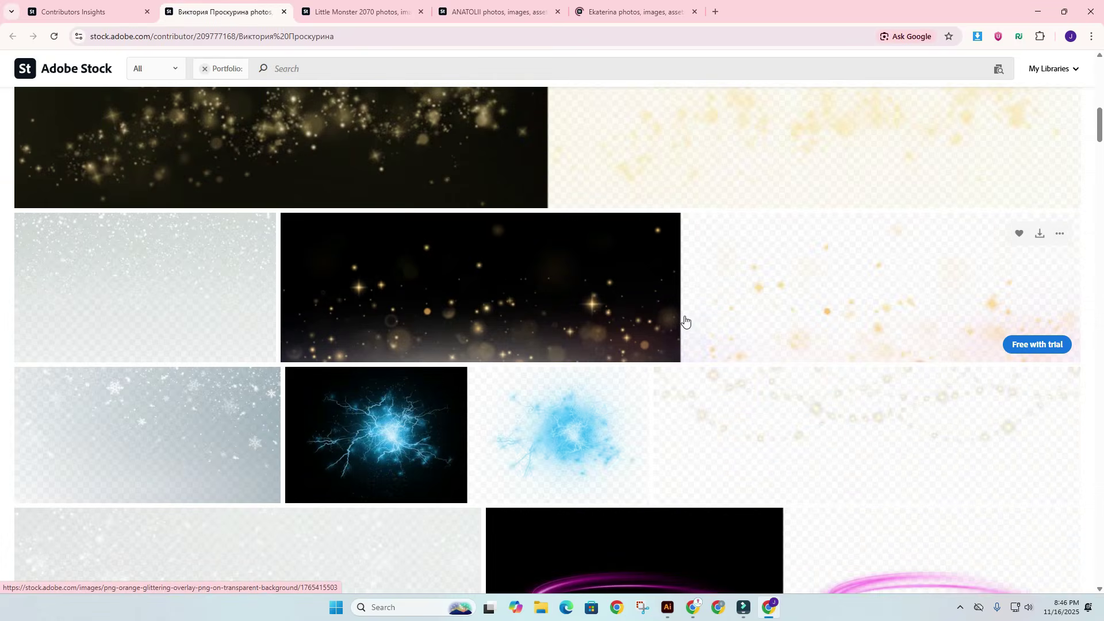
pyautogui.scroll(-3, 517, 304)
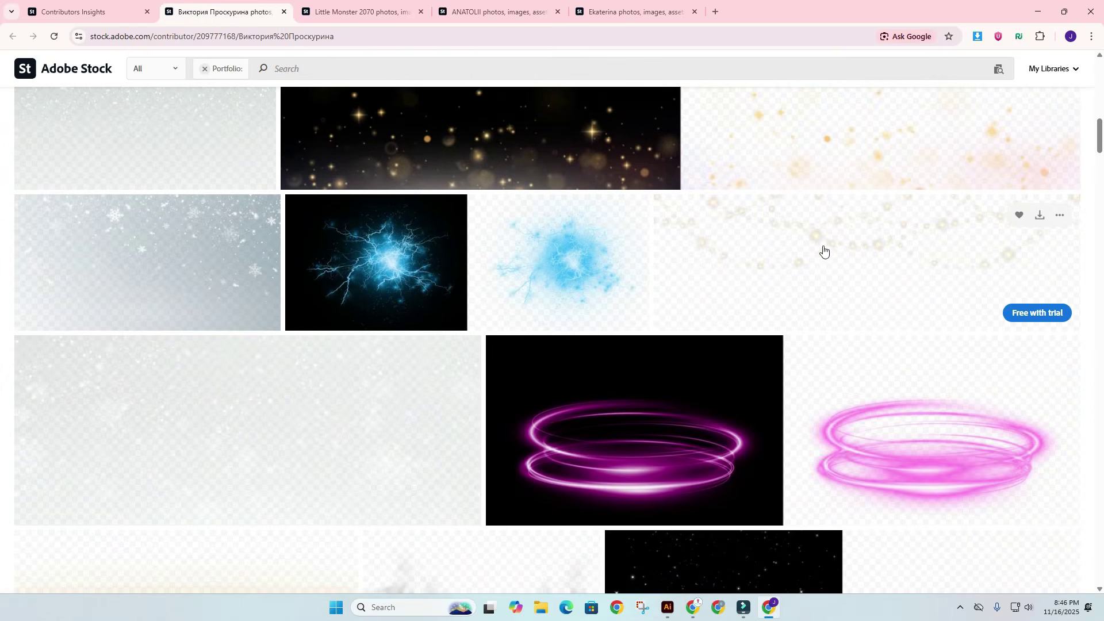
pyautogui.scroll(-3, 653, 281)
pyautogui.scroll(-4, 343, 234)
pyautogui.scroll(5, 321, 305)
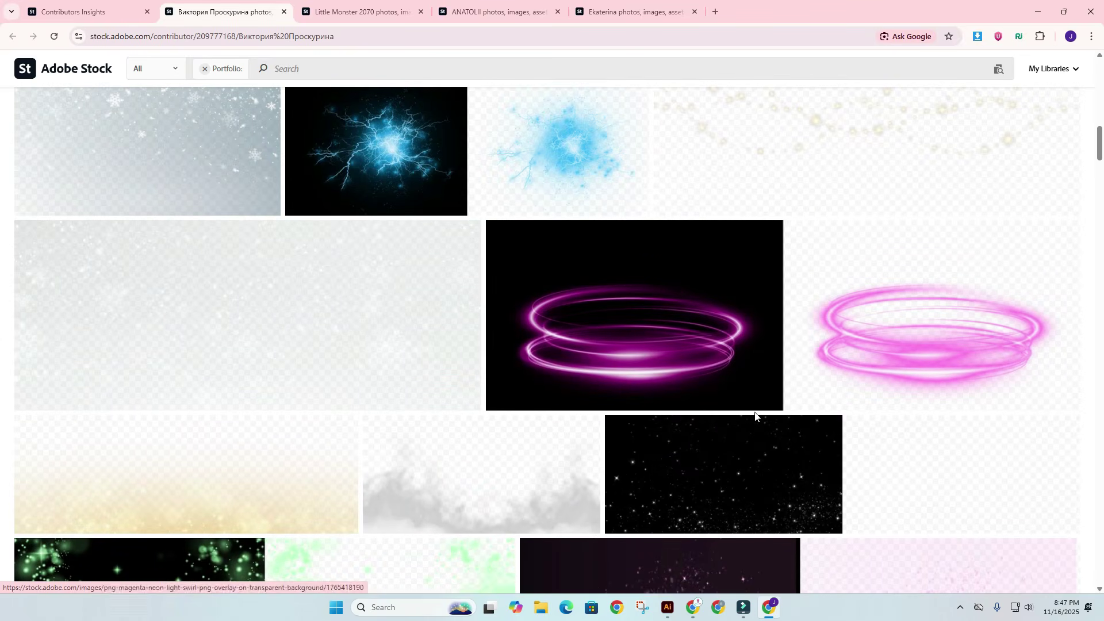
pyautogui.scroll(-3, 772, 389)
pyautogui.scroll(-10, 763, 440)
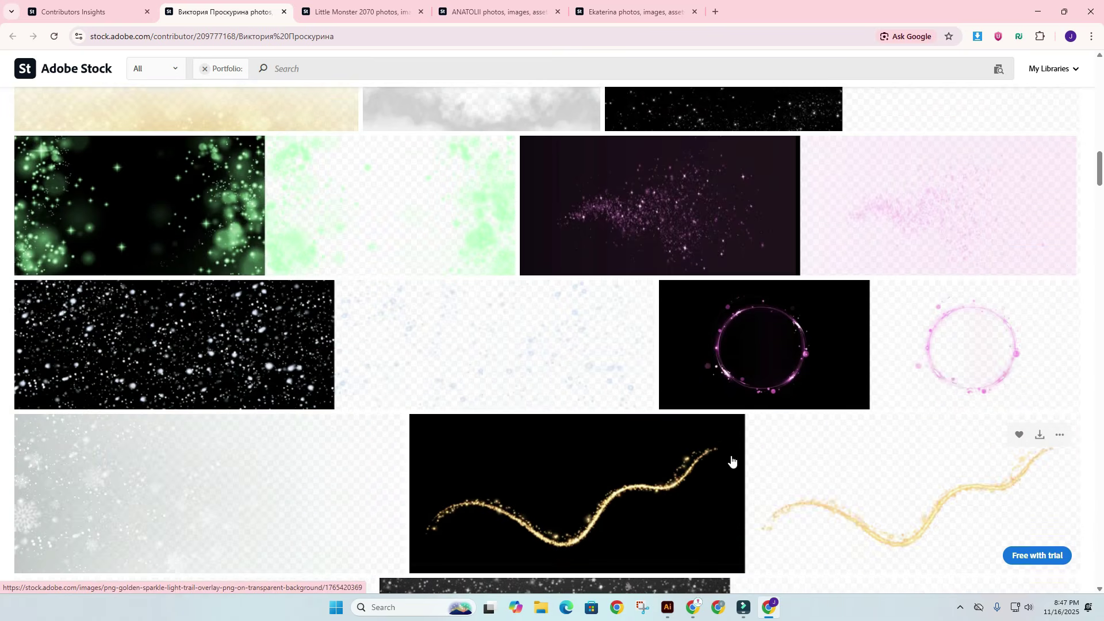
pyautogui.scroll(-4, 541, 451)
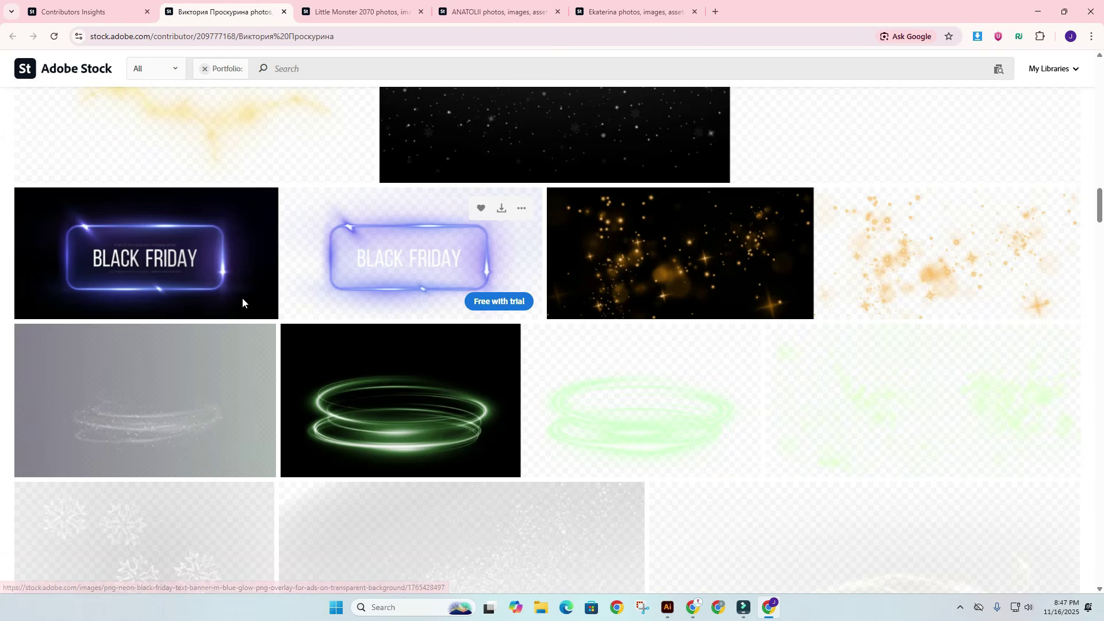
pyautogui.scroll(-3, 296, 330)
pyautogui.scroll(-3, 394, 330)
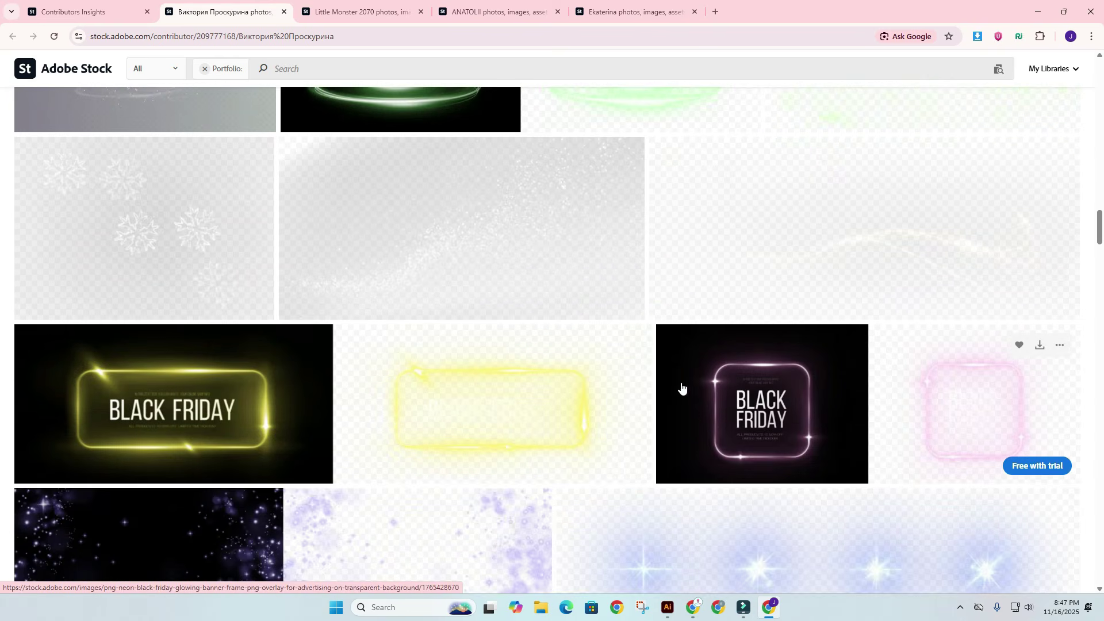
pyautogui.click(351, 10)
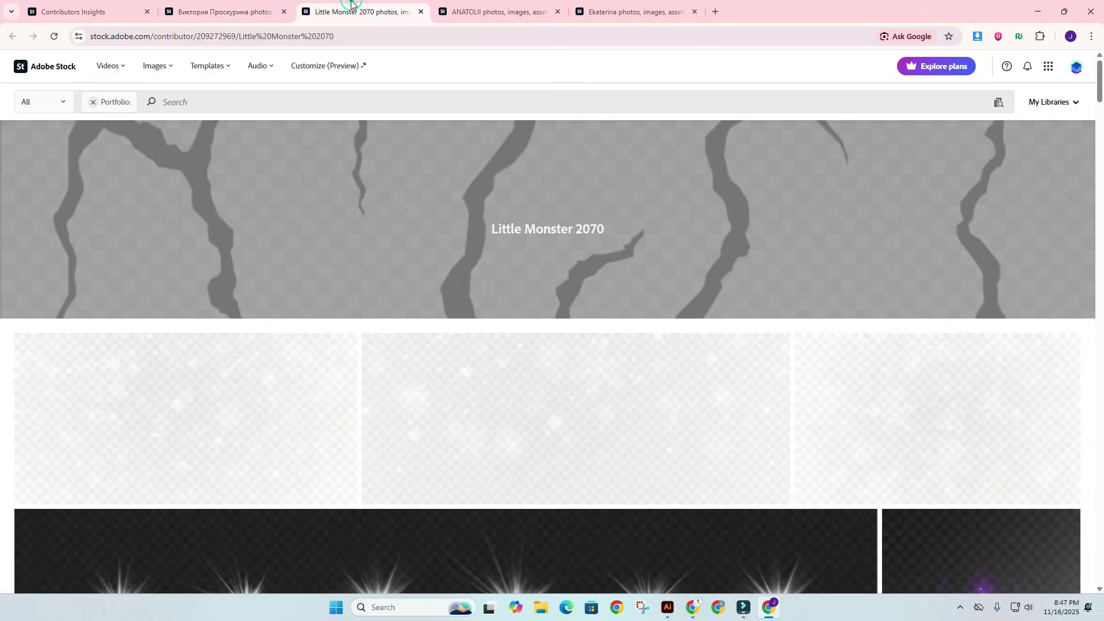
pyautogui.click(196, 11)
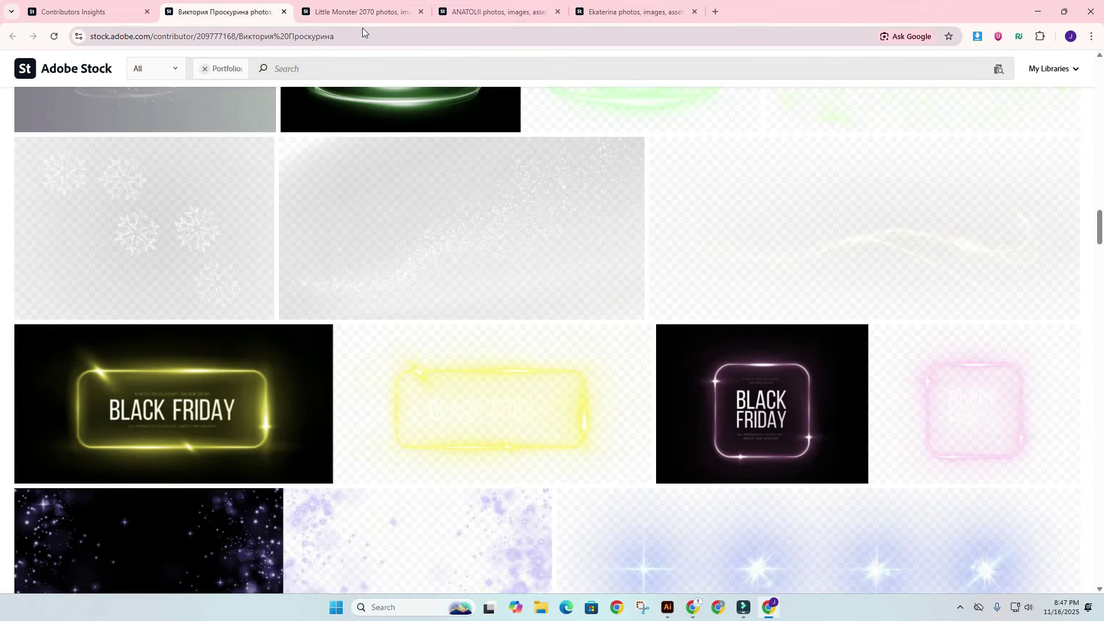
# Step: Browse Little Monster 2070's portfolio for light flares, neon rings, barcodes, mockups and gradient shapes
pyautogui.click(348, 10)
pyautogui.scroll(-4, 354, 255)
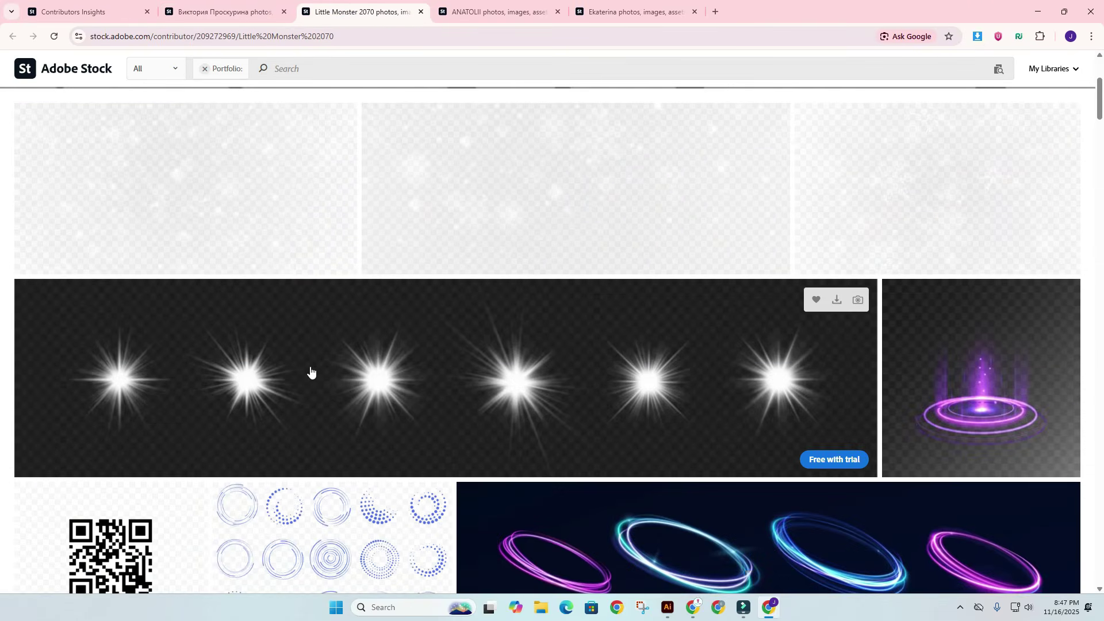
pyautogui.scroll(-9, 762, 349)
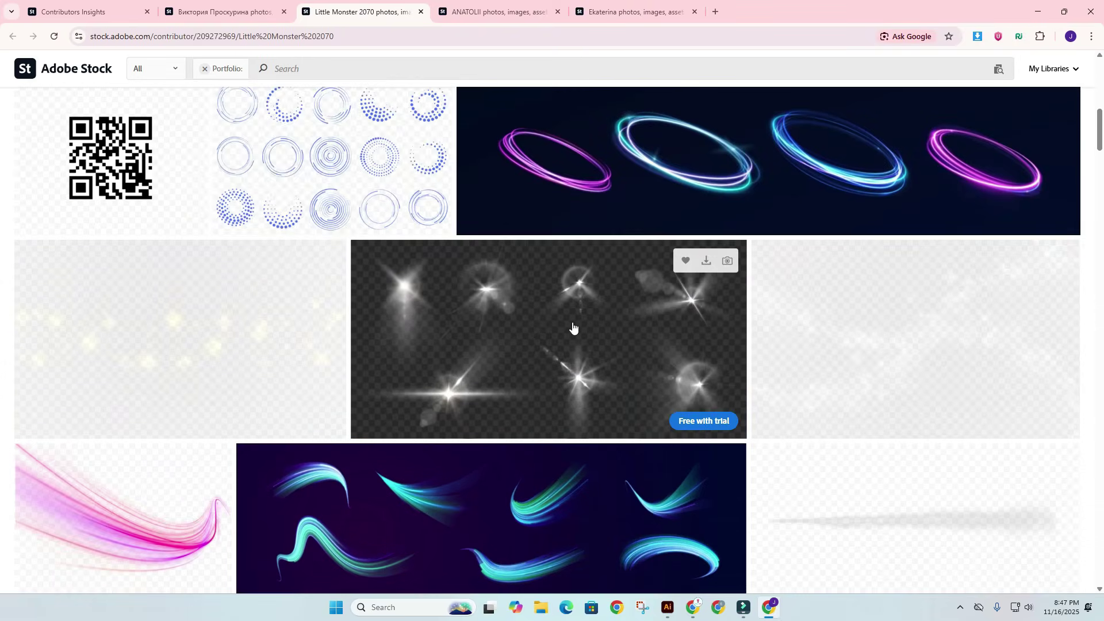
pyautogui.scroll(-11, 712, 399)
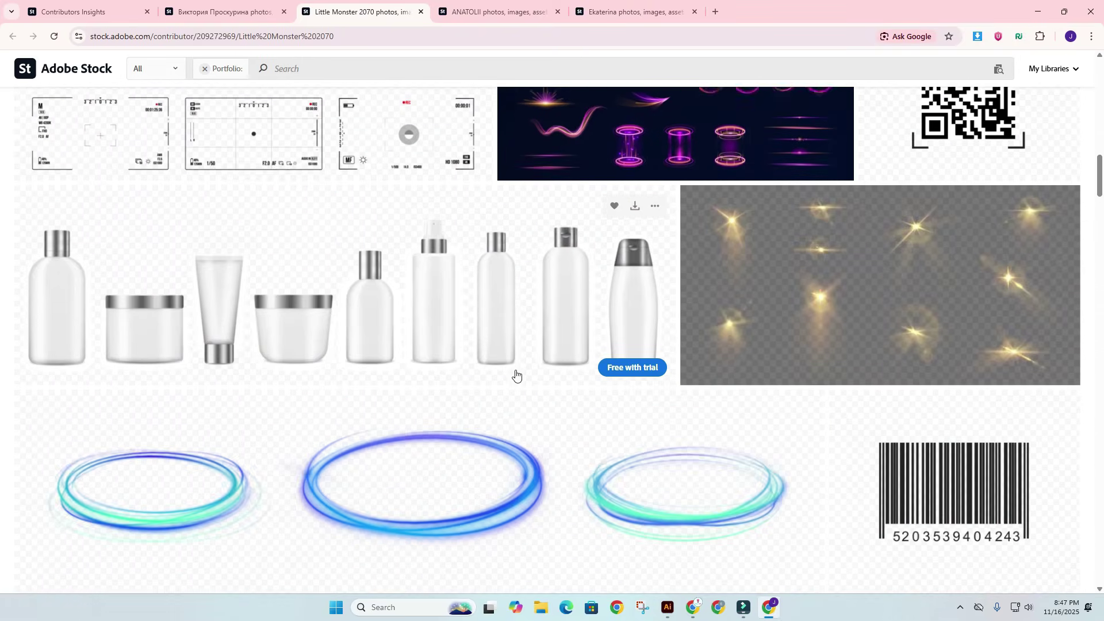
pyautogui.scroll(-3, 784, 338)
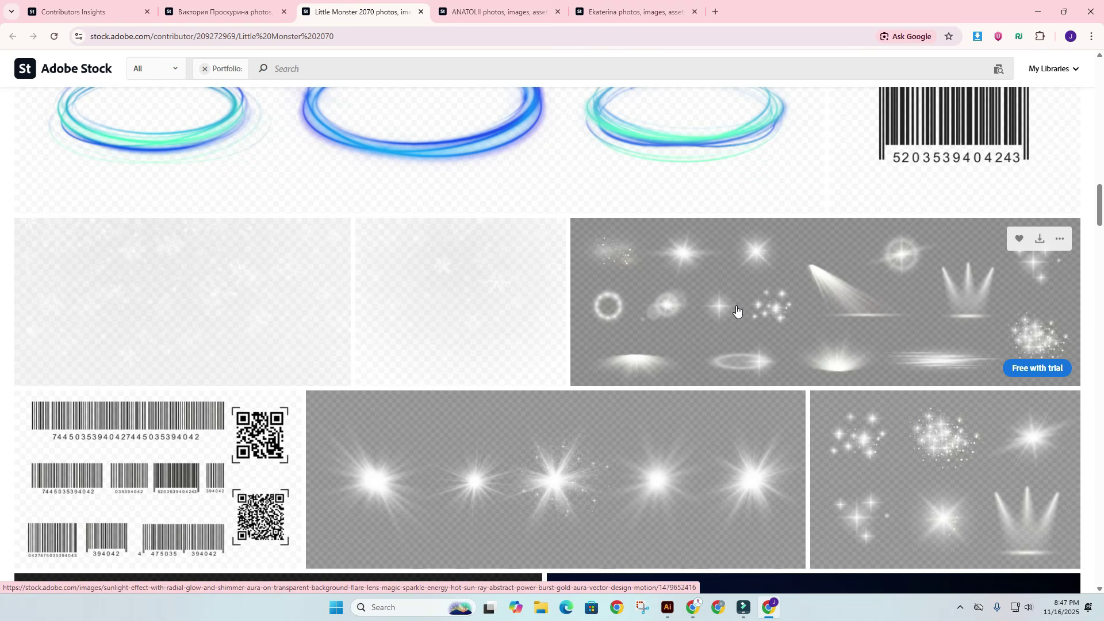
pyautogui.scroll(-8, 708, 332)
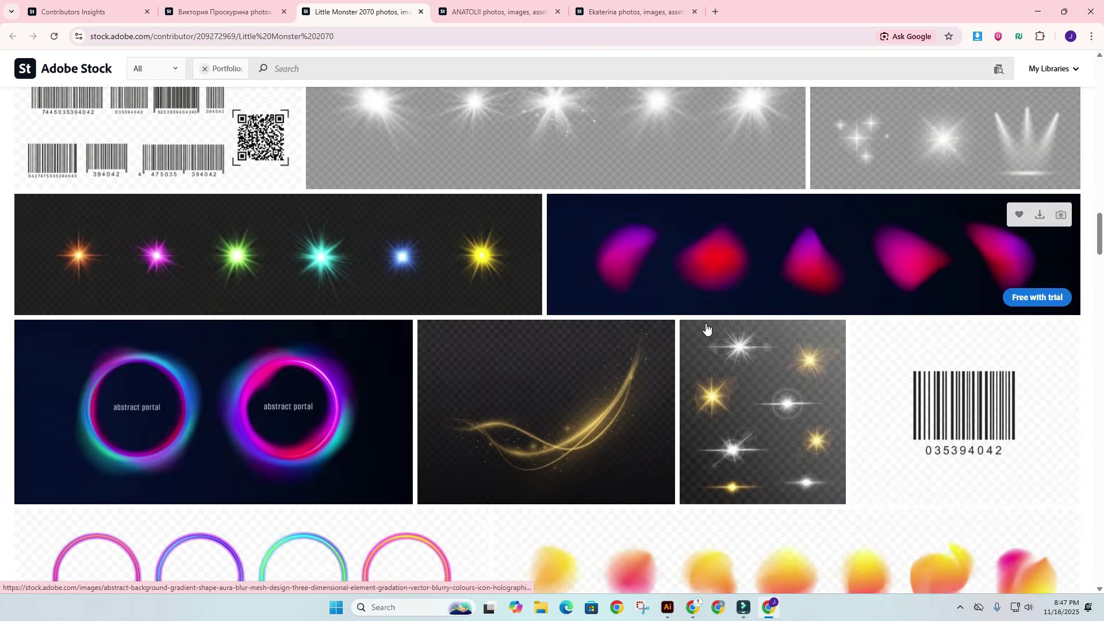
pyautogui.scroll(-3, 598, 271)
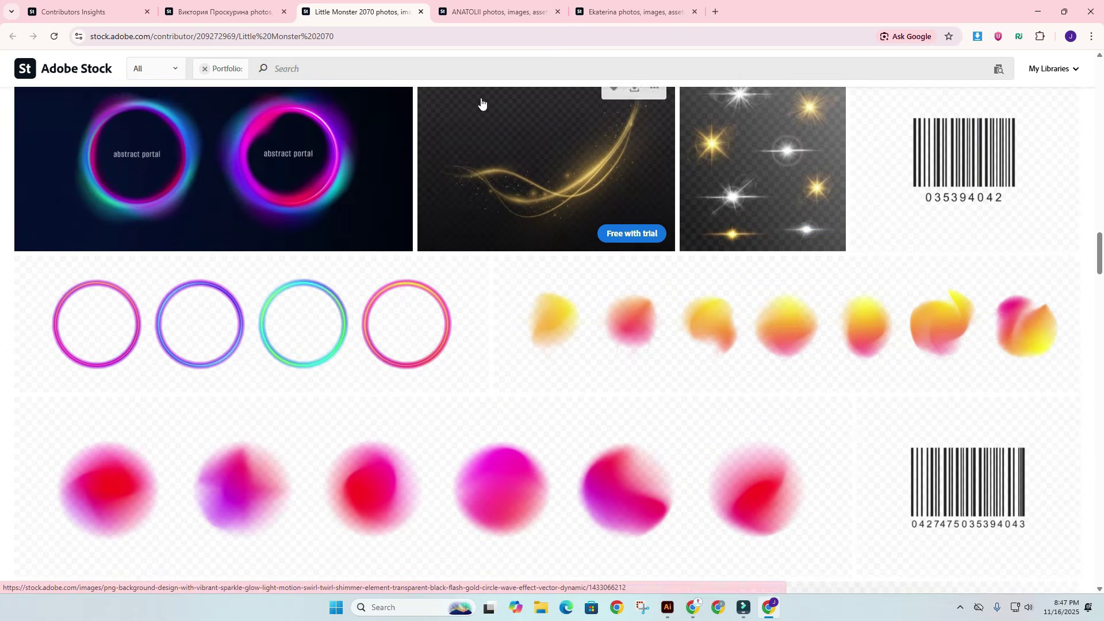
# Step: Browse the third opened contributor's portfolio for light beams, garlands, lightning and prism overlays
pyautogui.click(478, 6)
pyautogui.scroll(-20, 660, 305)
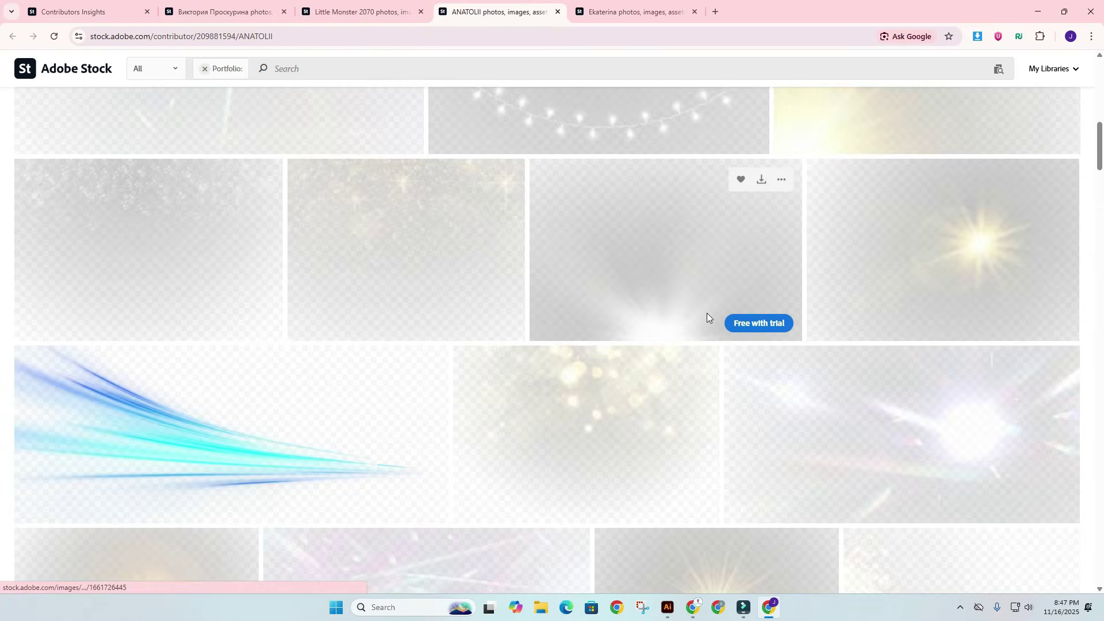
pyautogui.scroll(-15, 264, 316)
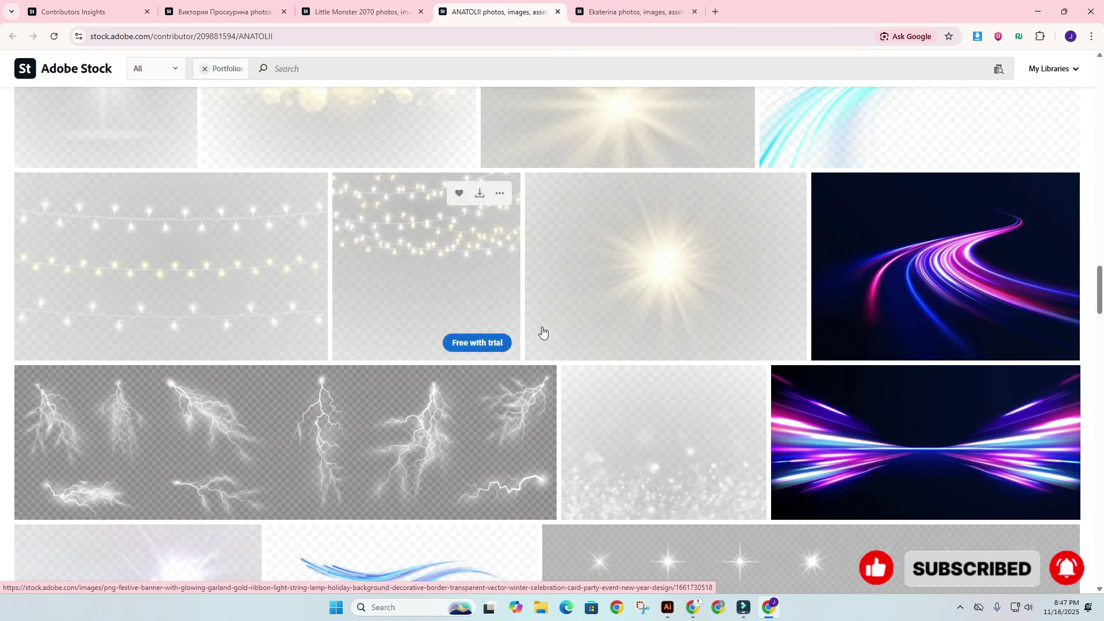
pyautogui.scroll(-5, 542, 330)
pyautogui.scroll(-8, 554, 328)
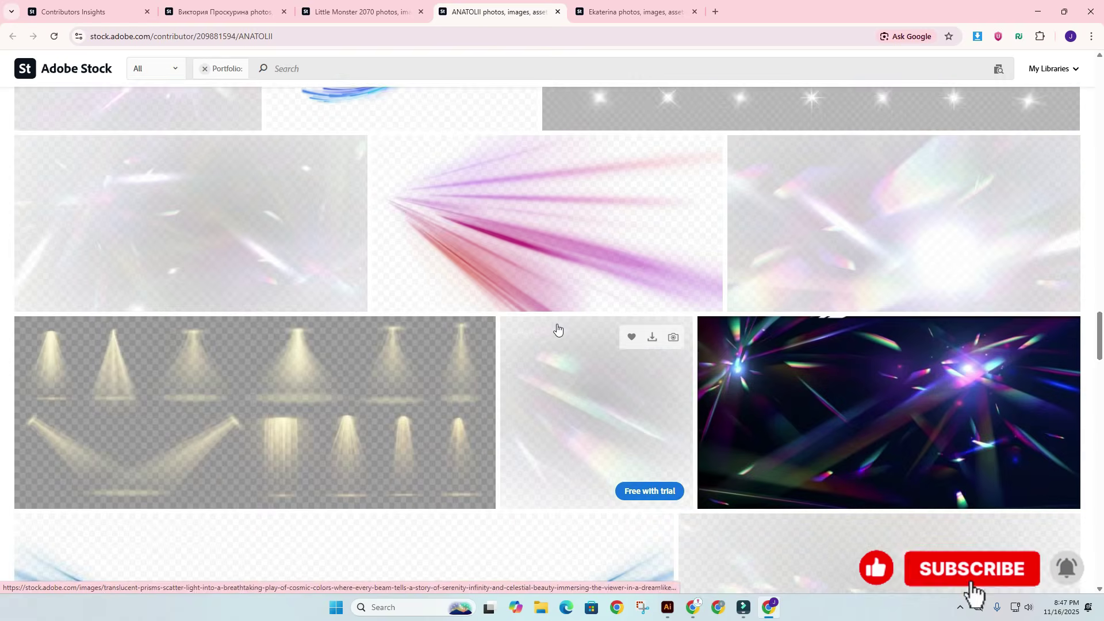
pyautogui.scroll(-15, 557, 329)
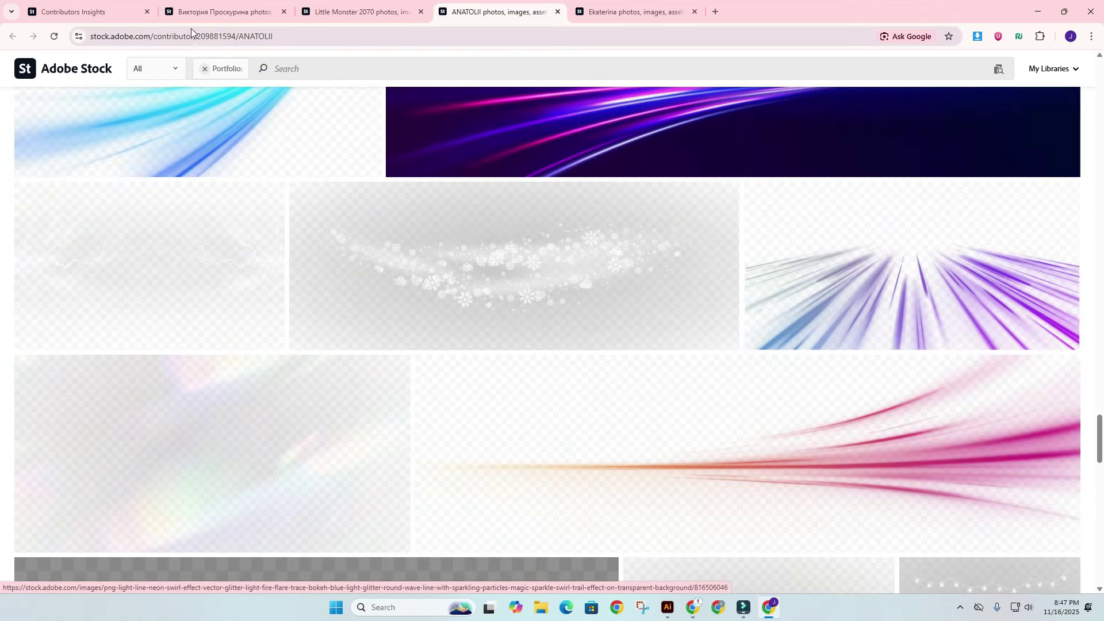
# Step: Return to the recent top sellers list and review its photo contributors back up to the first entry
pyautogui.click(86, 12)
pyautogui.scroll(10, 453, 323)
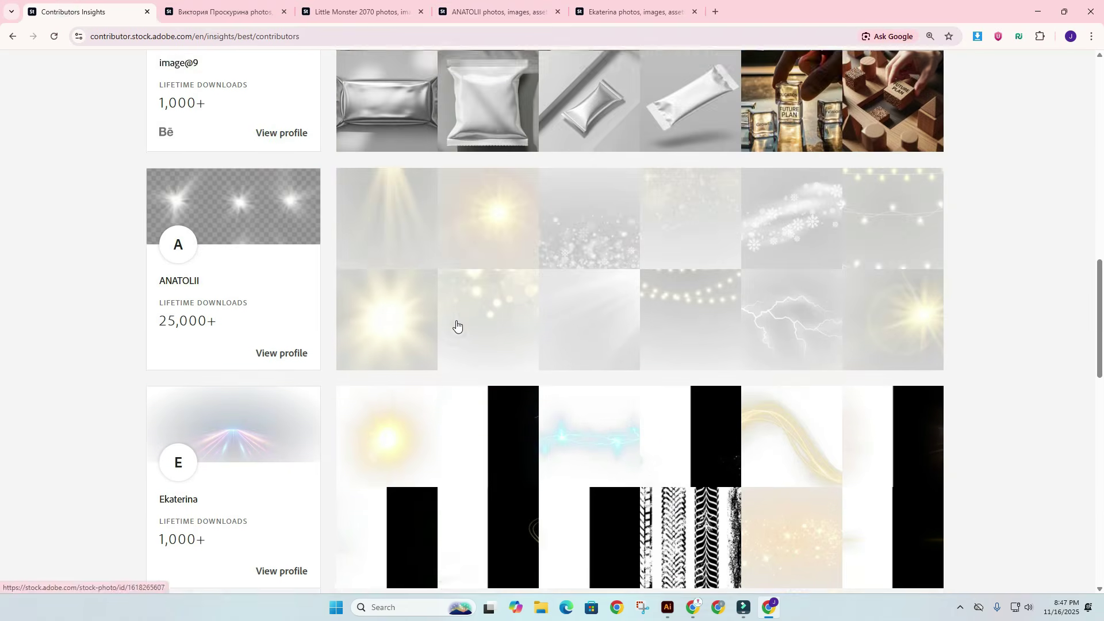
pyautogui.scroll(6, 352, 311)
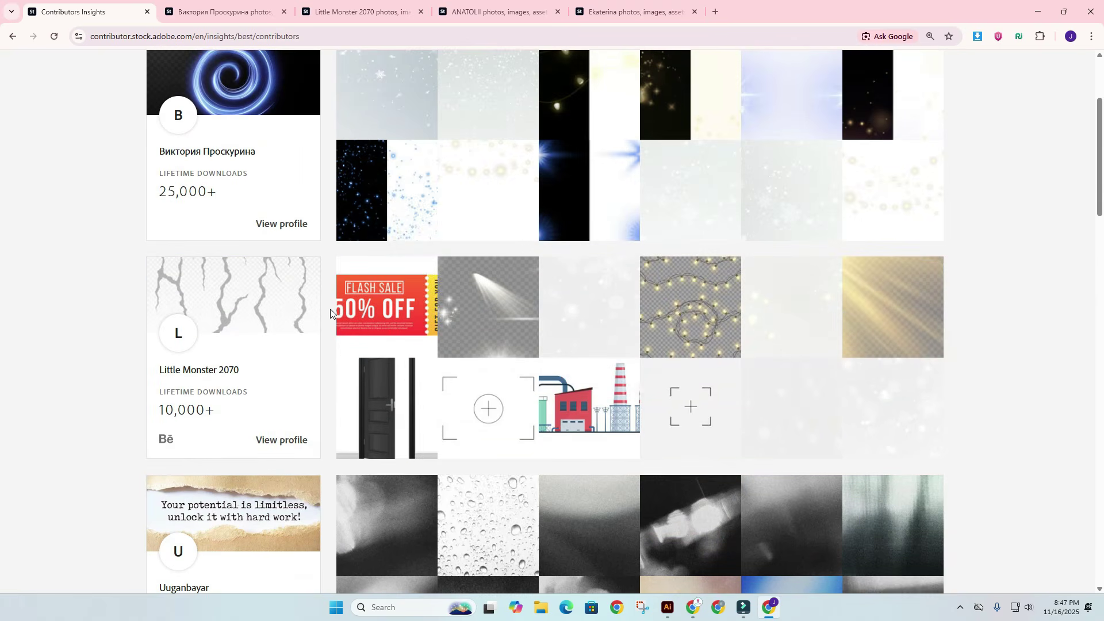
pyautogui.scroll(3, 370, 299)
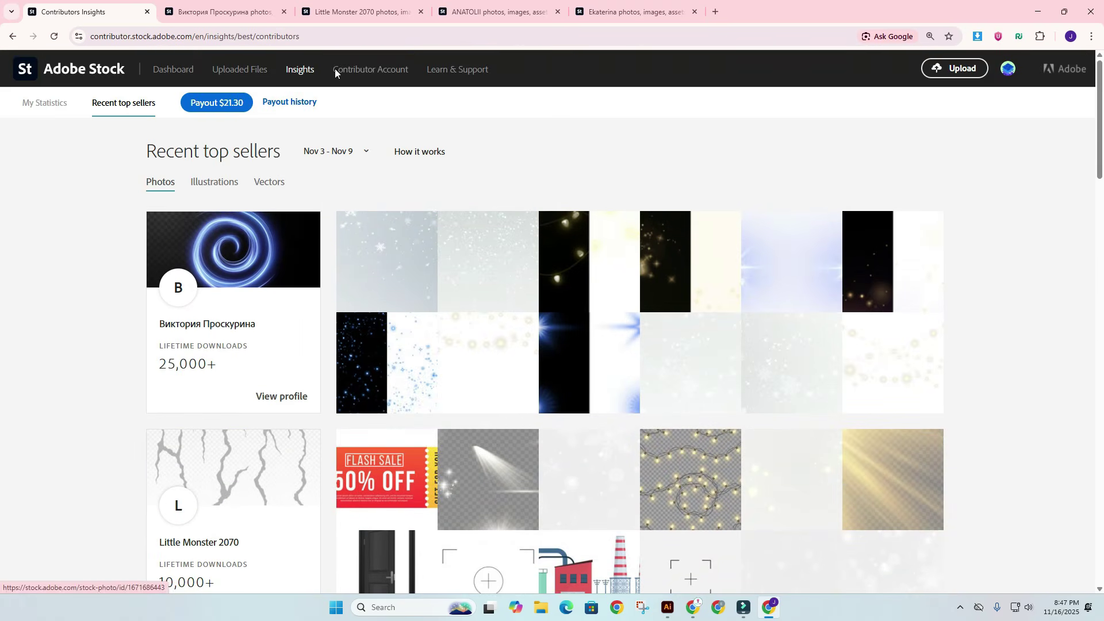
# Step: Go back to Little Monster 2070's portfolio and look through more of its assets further down the page
pyautogui.click(351, 16)
pyautogui.scroll(-10, 602, 320)
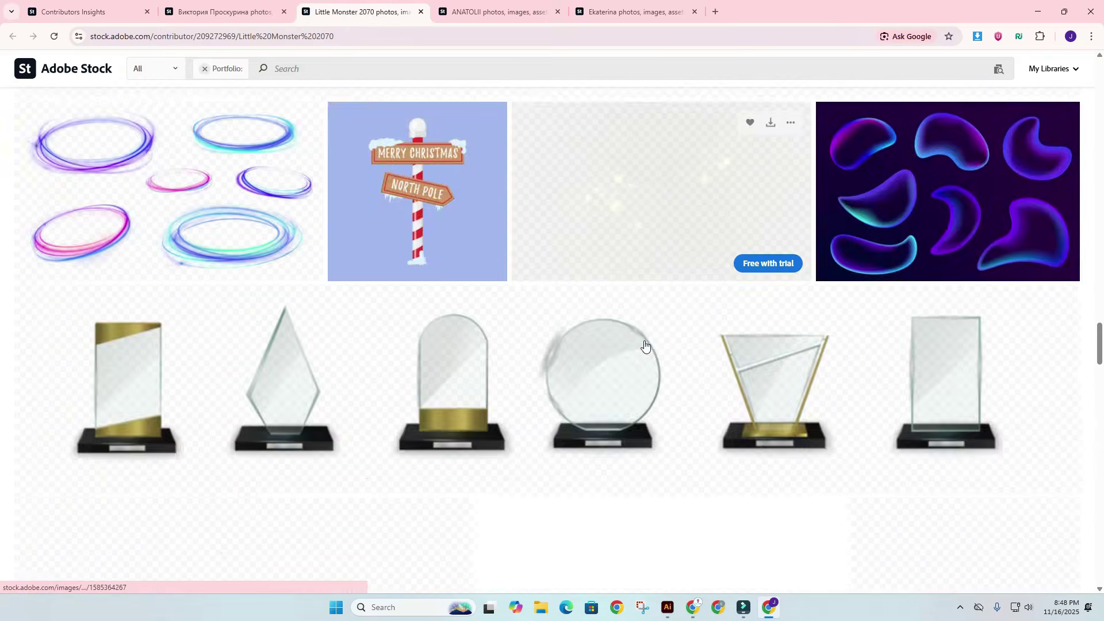
pyautogui.scroll(-5, 645, 344)
# Step: Look through the rest of the third opened contributor's first portfolio page down to the page navigation
pyautogui.click(495, 13)
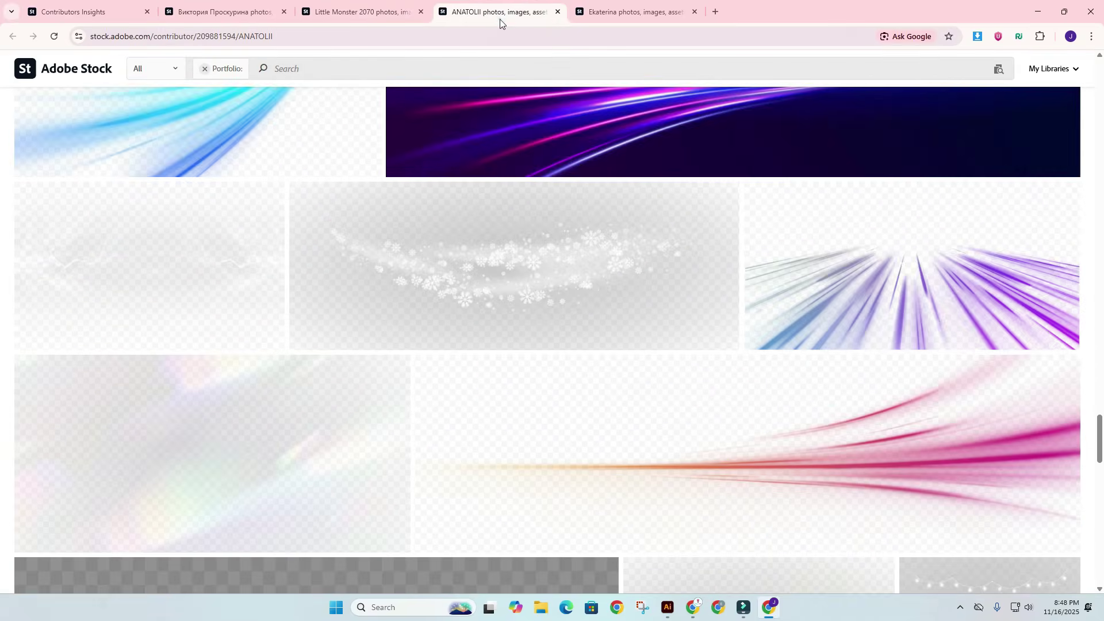
pyautogui.scroll(-12, 626, 291)
pyautogui.scroll(-10, 630, 345)
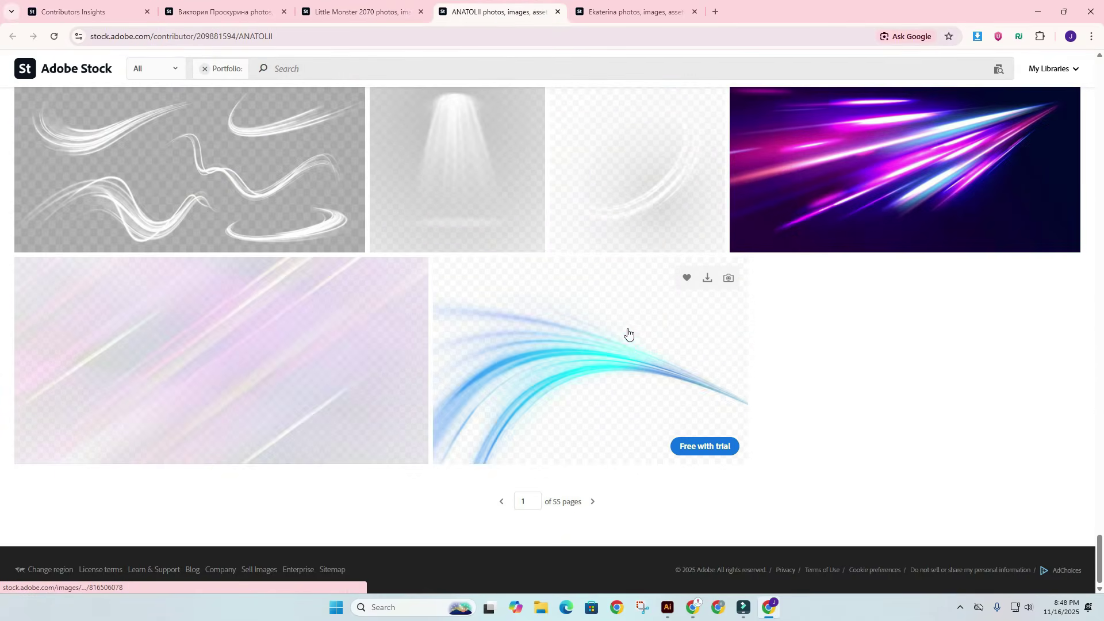
pyautogui.scroll(5, 629, 345)
# Step: Examine the last opened contributor's portfolio for star flares, smoke, lightning and glow overlays
pyautogui.click(635, 13)
pyautogui.scroll(-11, 683, 349)
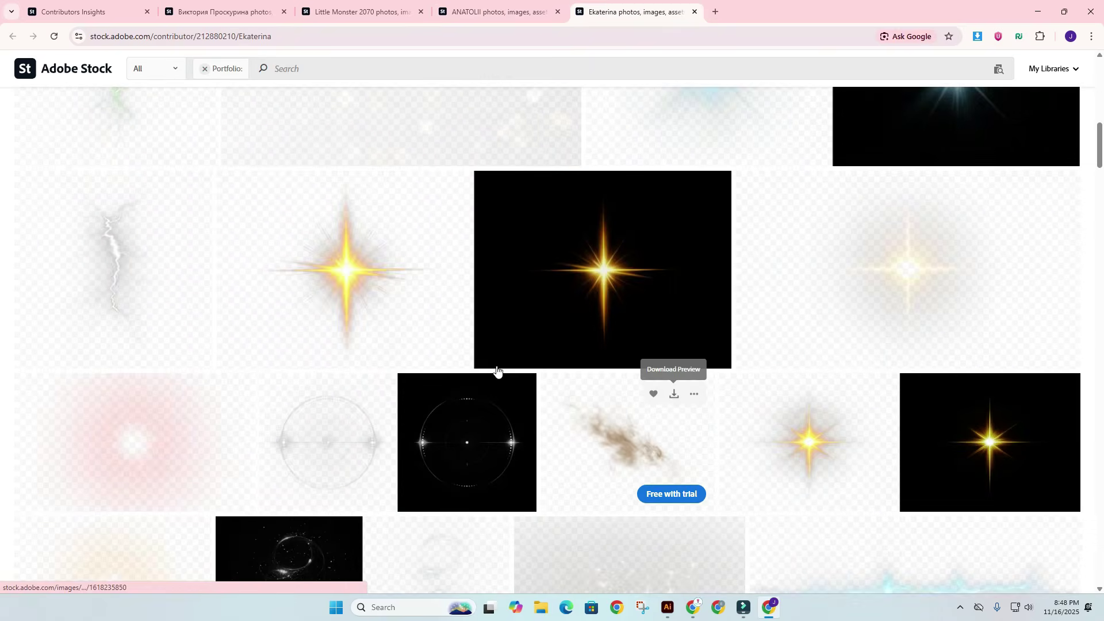
pyautogui.scroll(-7, 692, 273)
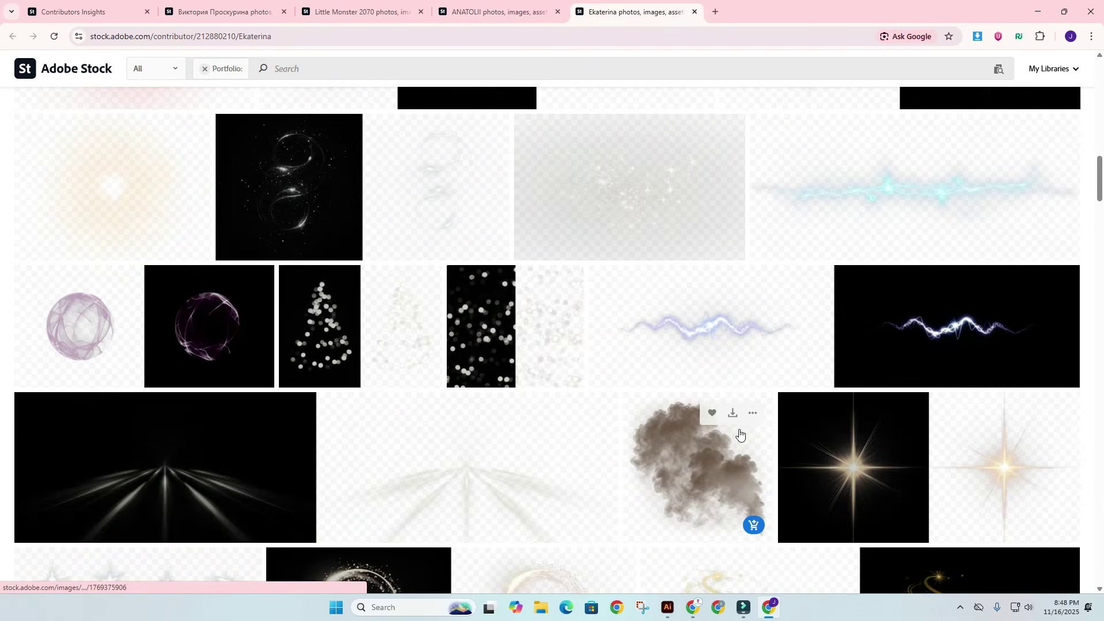
pyautogui.scroll(6, 638, 310)
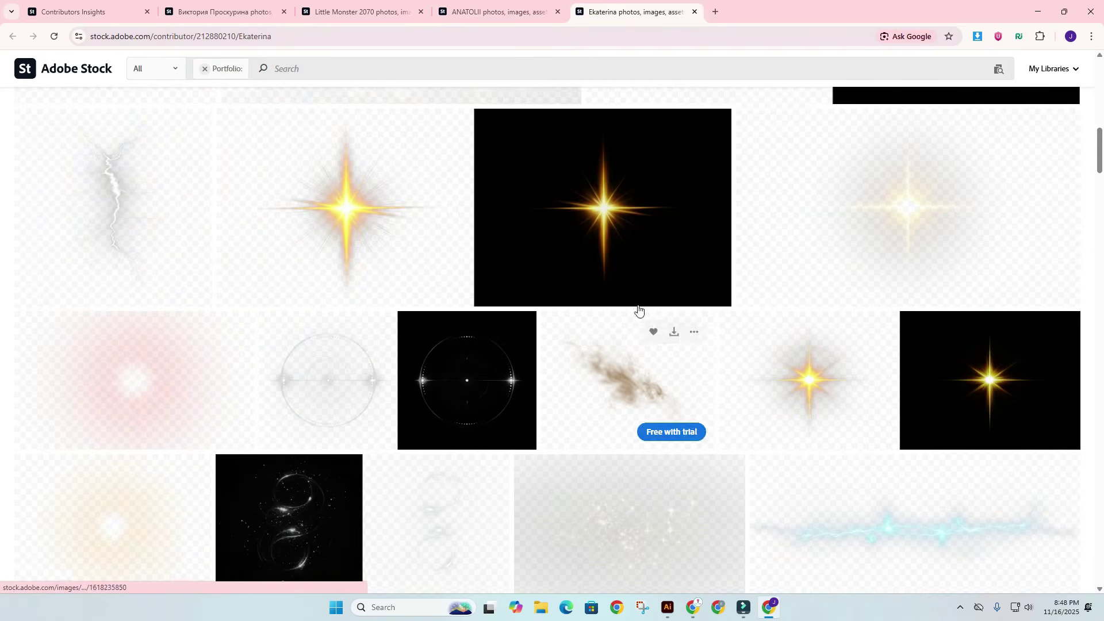
# Step: Open the golden starburst PNG overlay with the black background and examine its preview and asset details
pyautogui.click(607, 217)
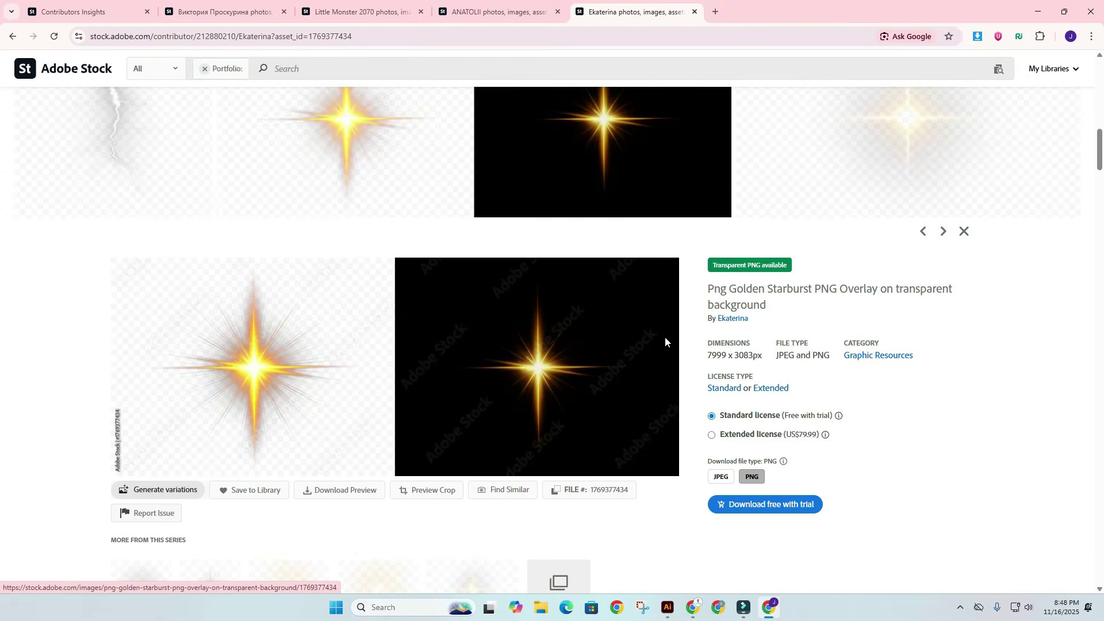
pyautogui.scroll(-2, 664, 336)
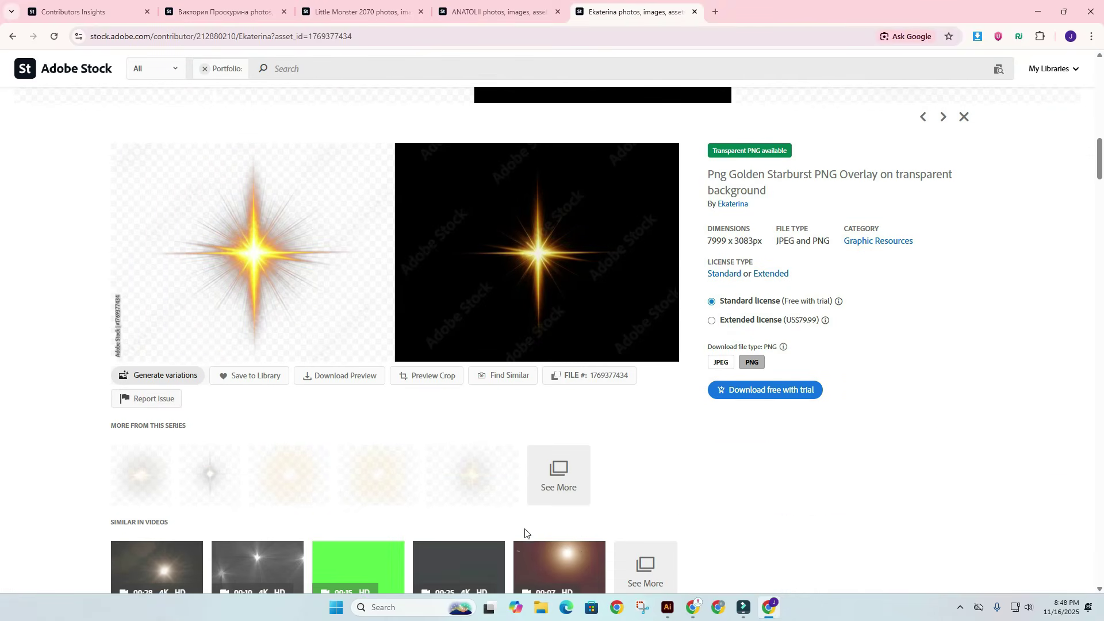
# Step: Switch to Illustrator and draw a white-filled circle about 1358 px in diameter on the left half of the black artboard
pyautogui.click(667, 608)
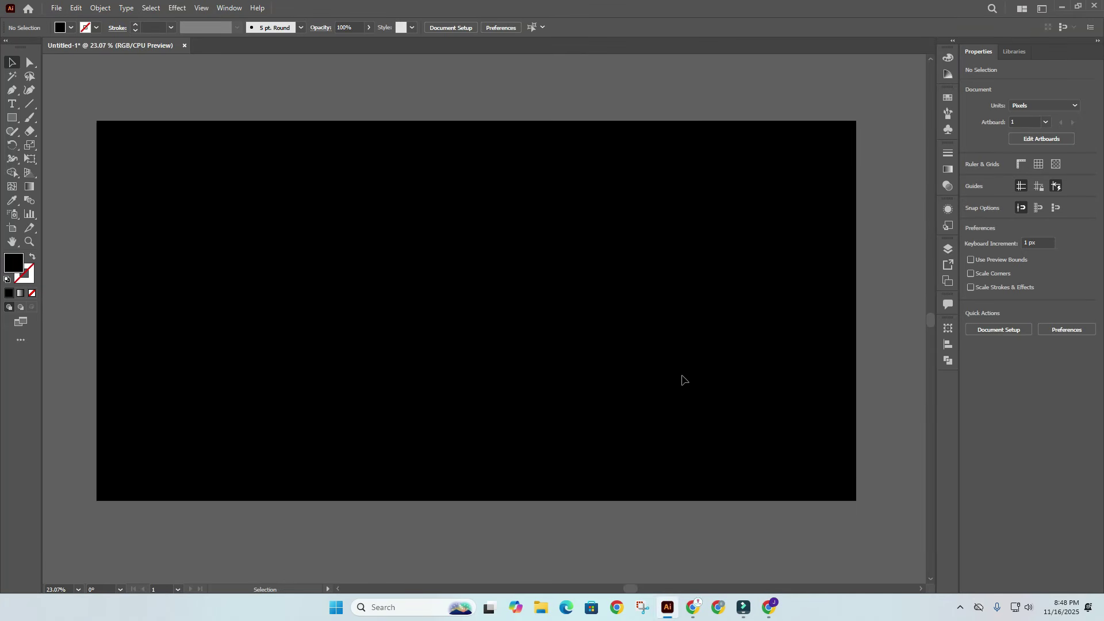
pyautogui.click(13, 118)
pyautogui.click(56, 146)
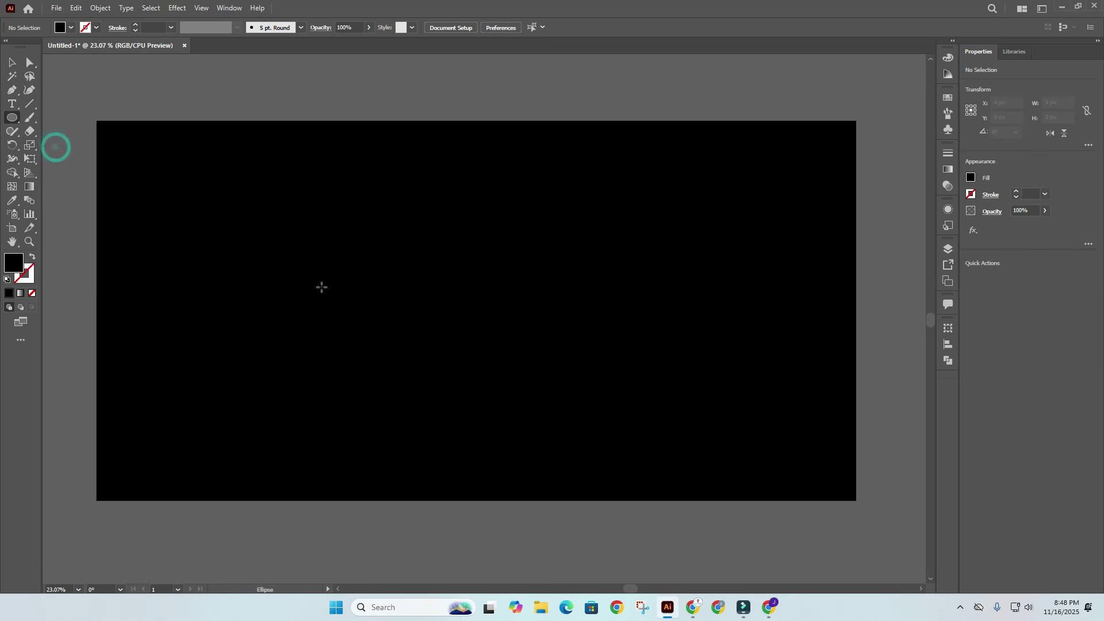
pyautogui.moveTo(320, 283); pyautogui.dragTo(407, 412)
pyautogui.click(70, 27)
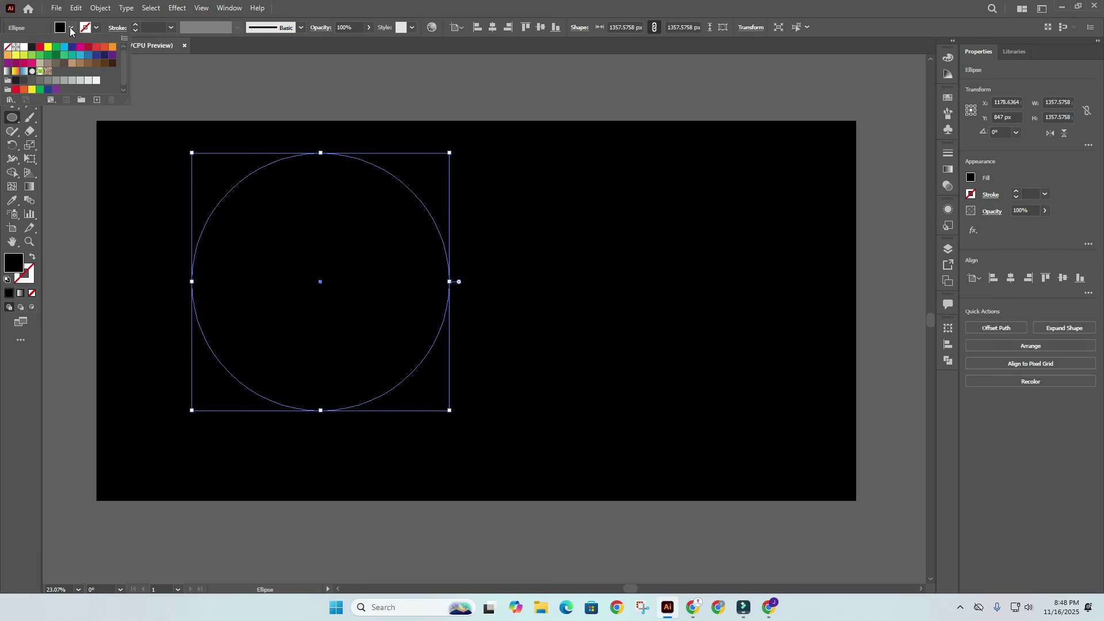
pyautogui.click(23, 48)
pyautogui.click(246, 79)
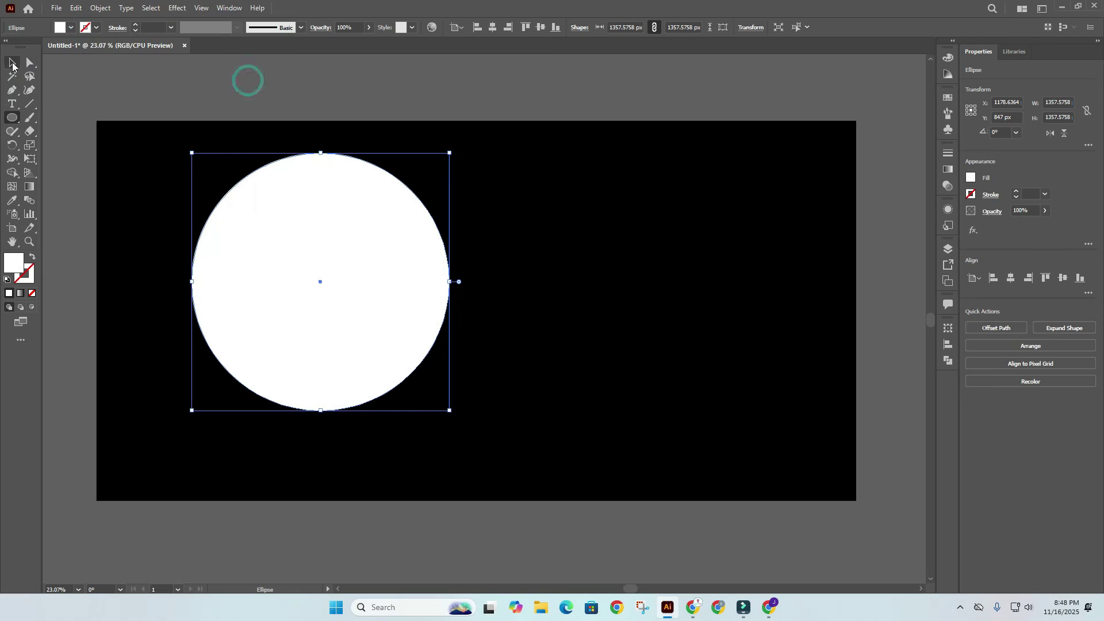
# Step: Move the white circle further left and down, centred at about X 906 px, Y 1000 px
pyautogui.press('v')
pyautogui.moveTo(317, 285); pyautogui.dragTo(301, 319)
pyautogui.click(301, 320)
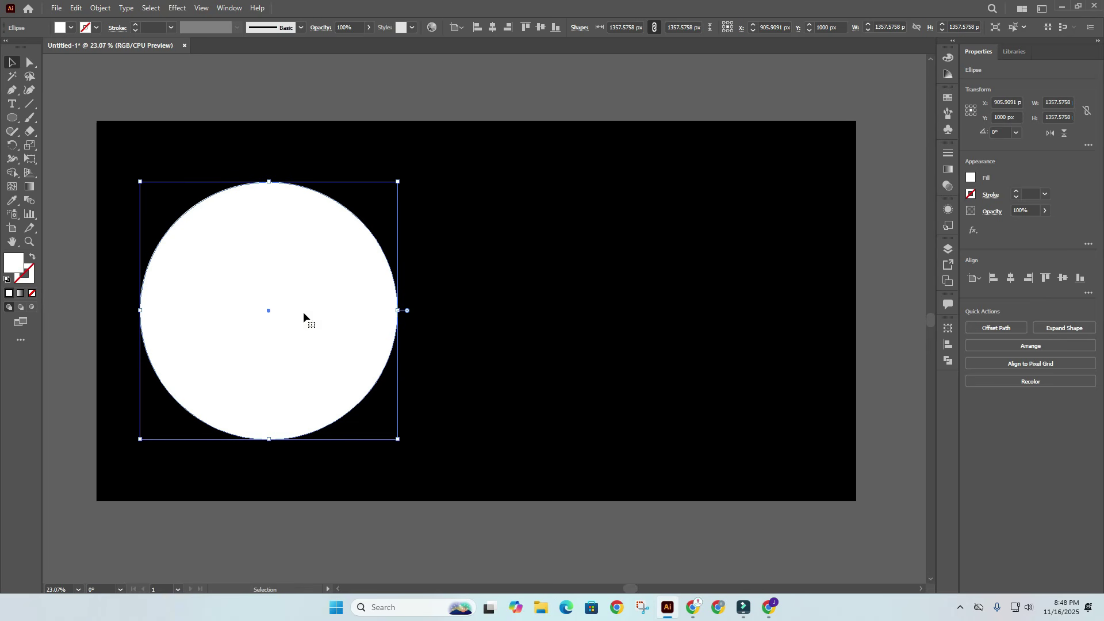
# Step: Give the circle a radial white-to-black gradient fill and set the outer black stop's opacity to 0%
pyautogui.click(949, 171)
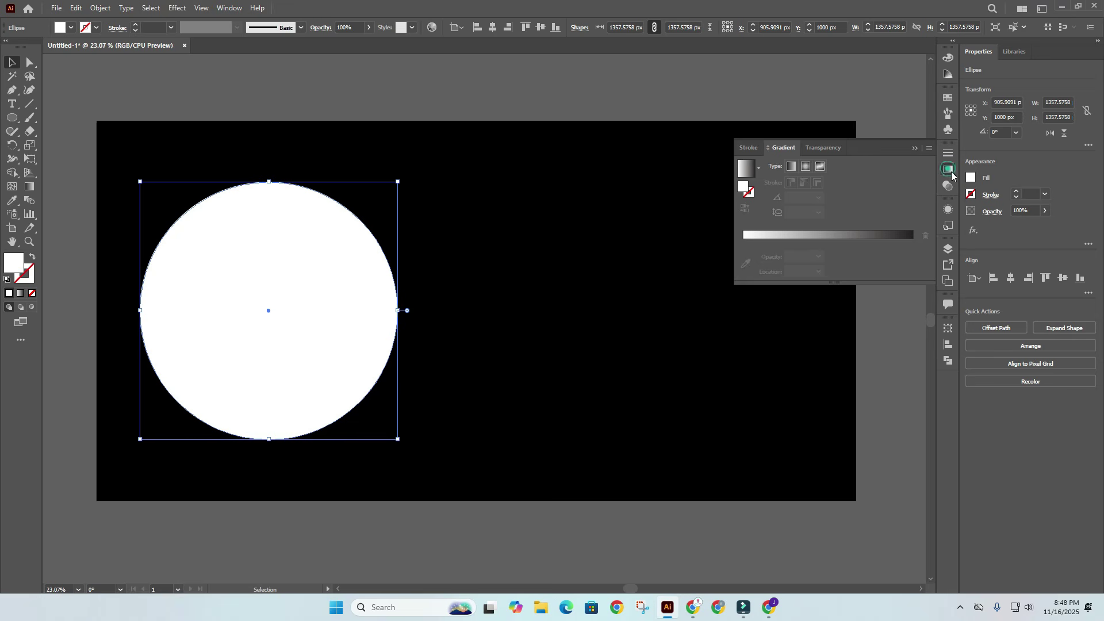
pyautogui.click(825, 240)
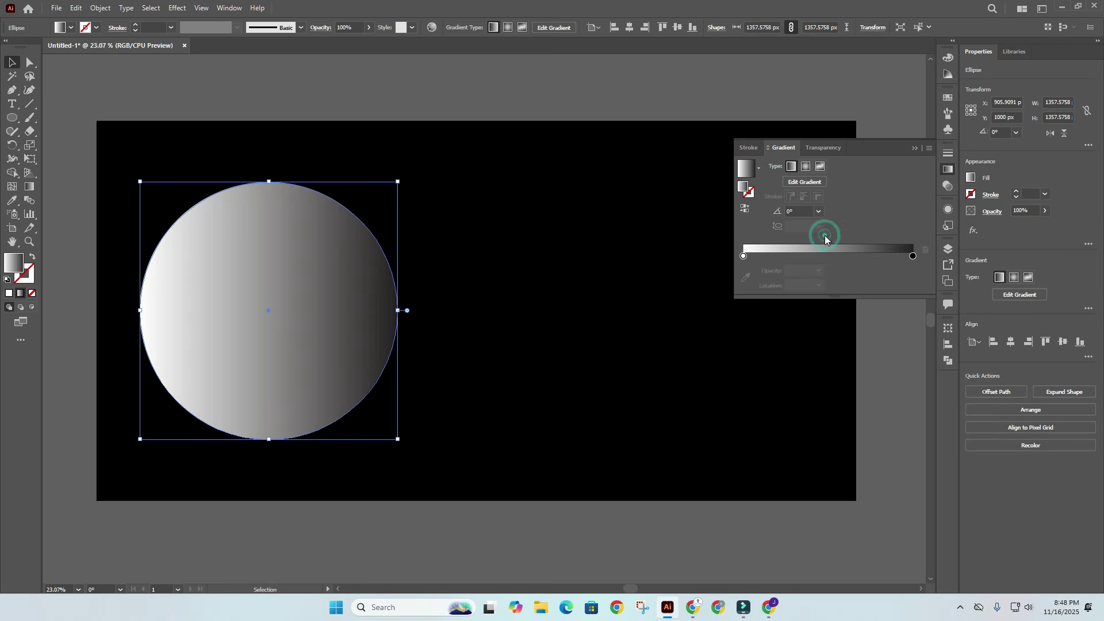
pyautogui.click(806, 167)
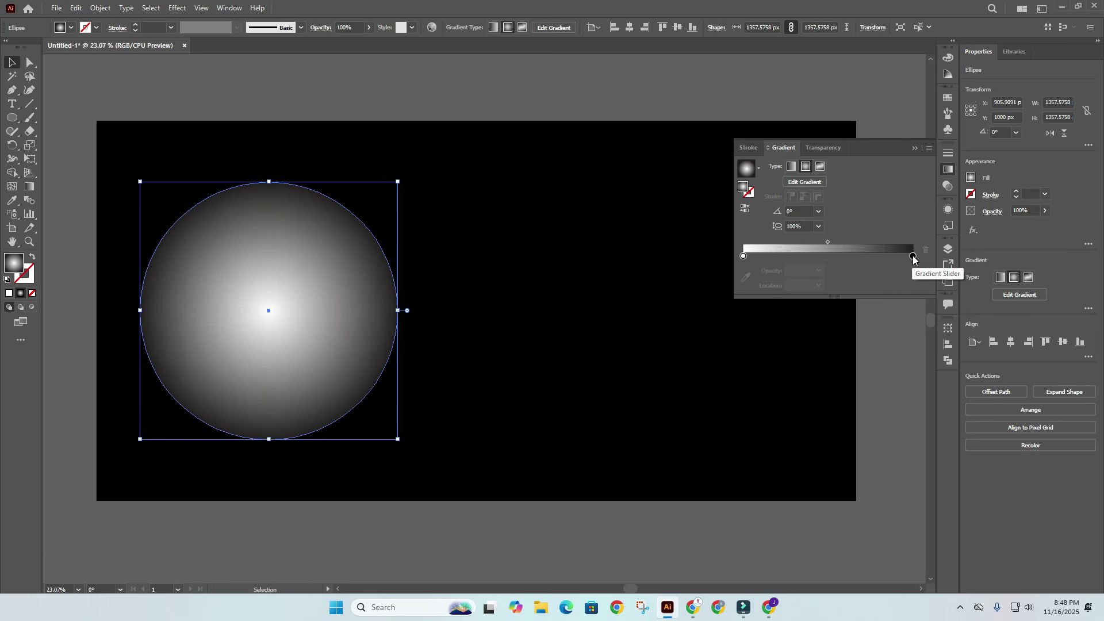
pyautogui.click(913, 257)
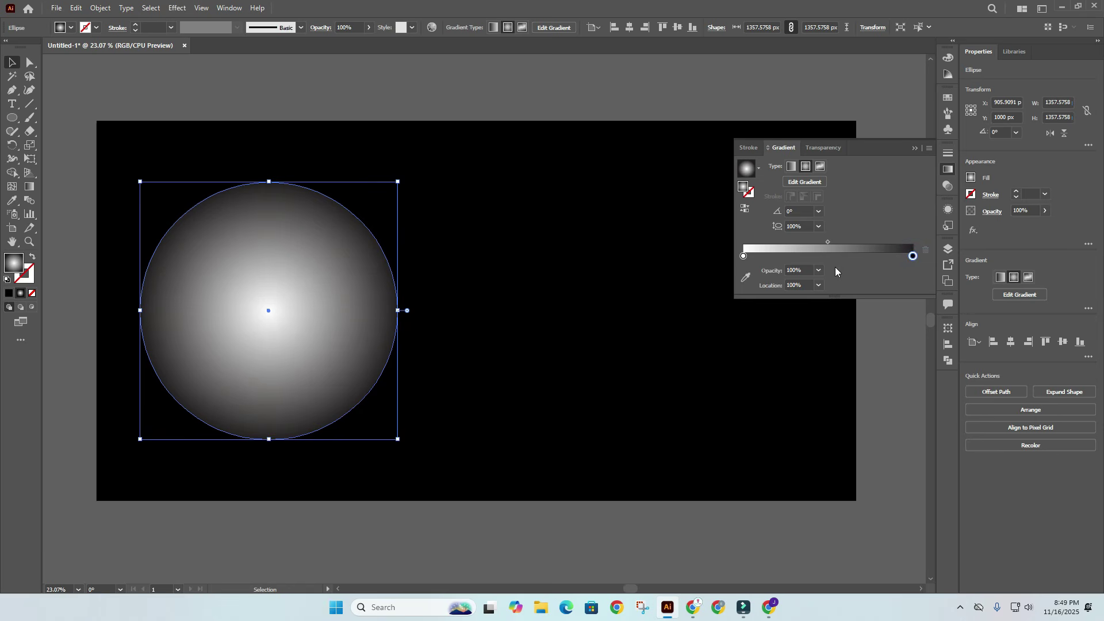
pyautogui.click(818, 270)
pyautogui.click(830, 281)
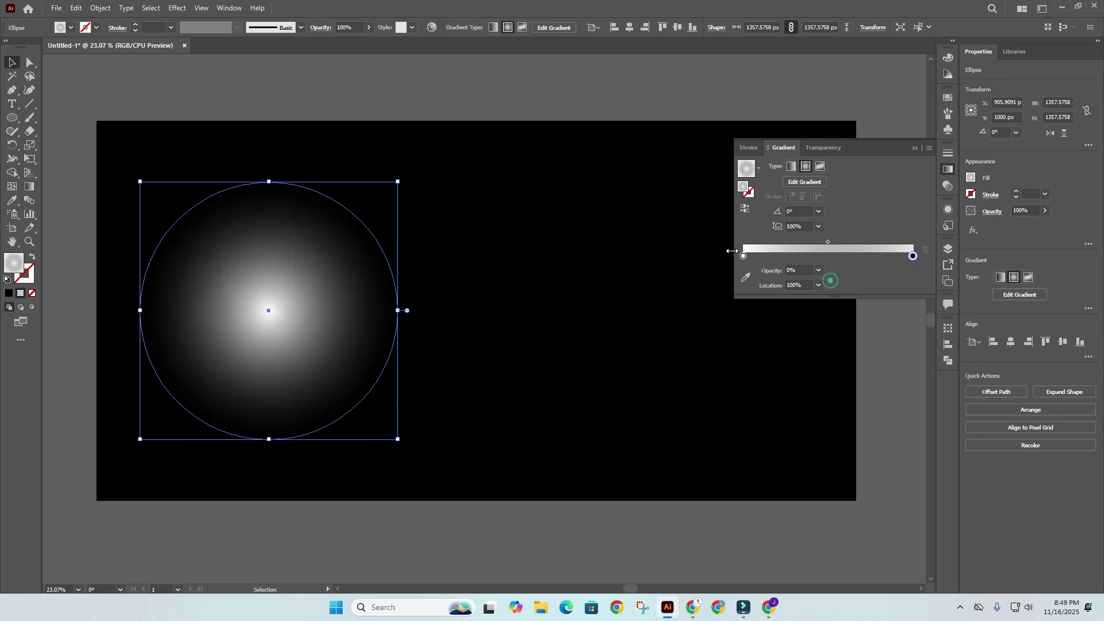
# Step: Consult the reference starburst, add a gradient stop near the white centre and colour it burnt orange, RGB 190, 99, 45
pyautogui.click(744, 257)
pyautogui.click(772, 607)
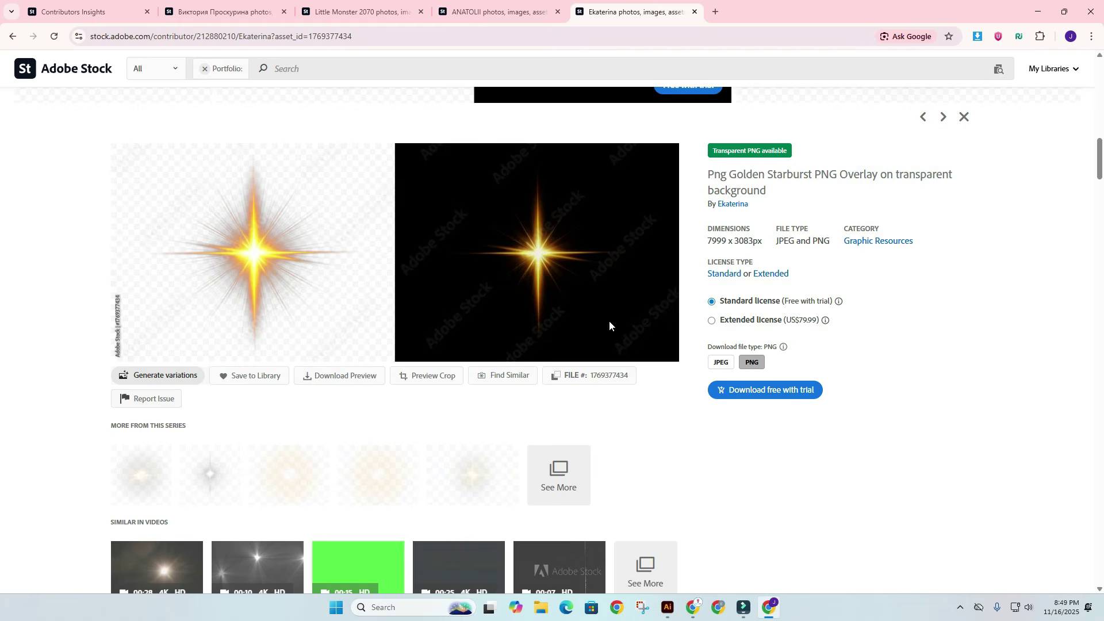
pyautogui.click(667, 607)
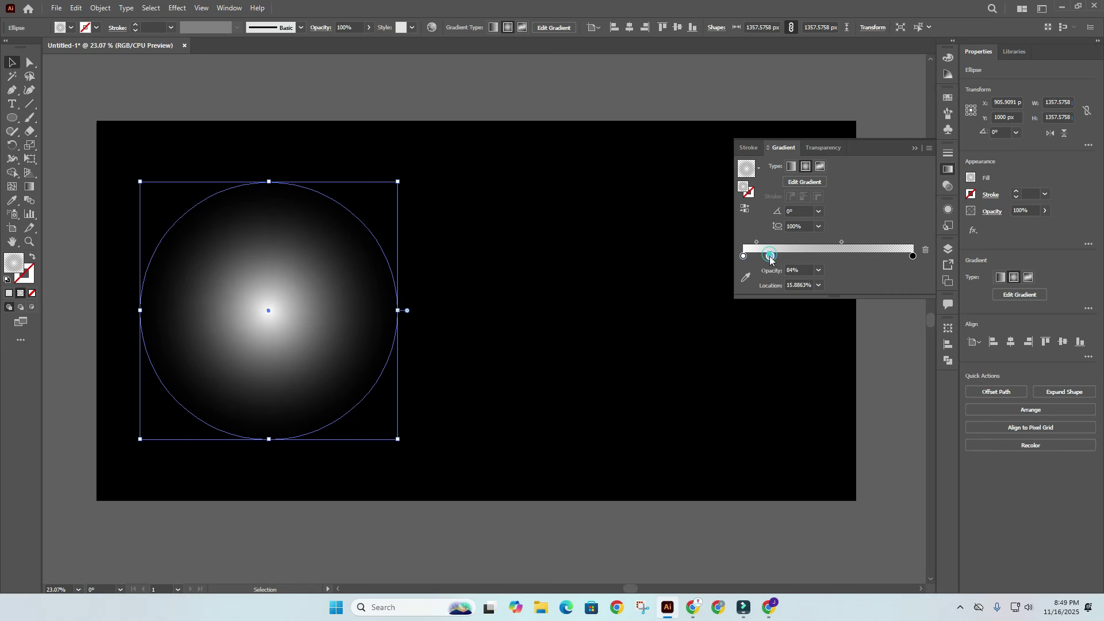
pyautogui.moveTo(773, 260); pyautogui.dragTo(774, 260)
pyautogui.doubleClick(773, 257)
pyautogui.click(846, 292)
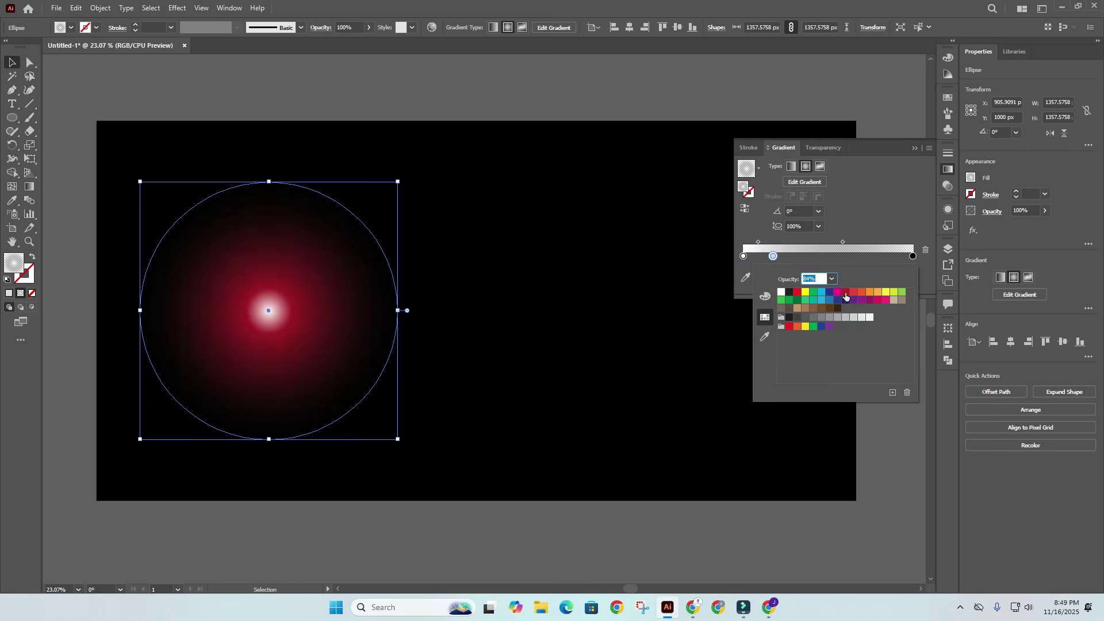
pyautogui.click(854, 292)
pyautogui.click(846, 292)
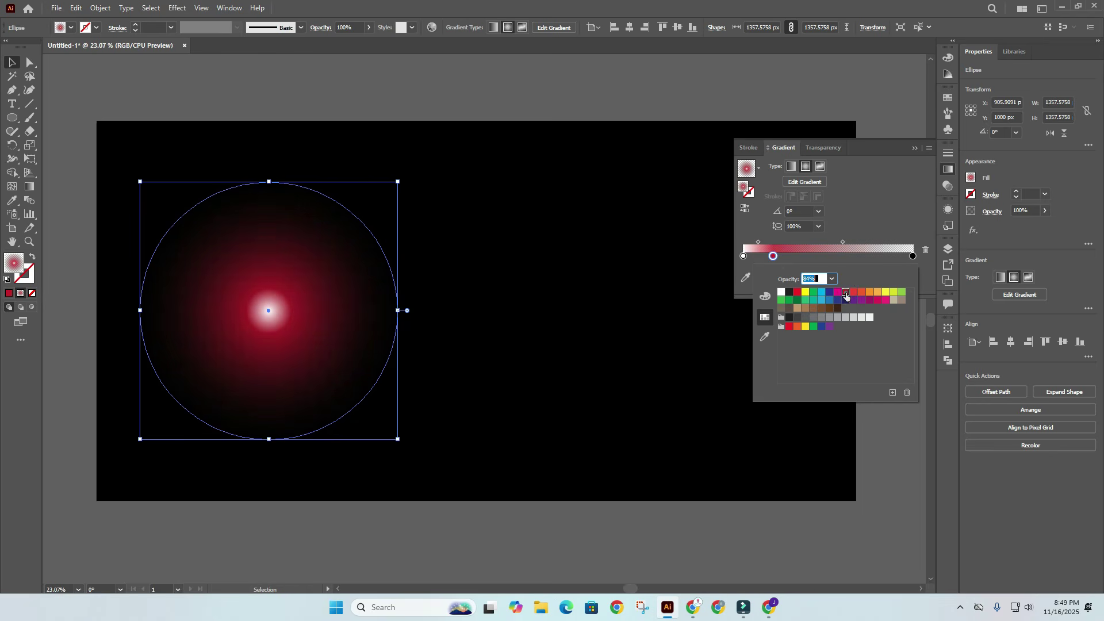
pyautogui.click(765, 297)
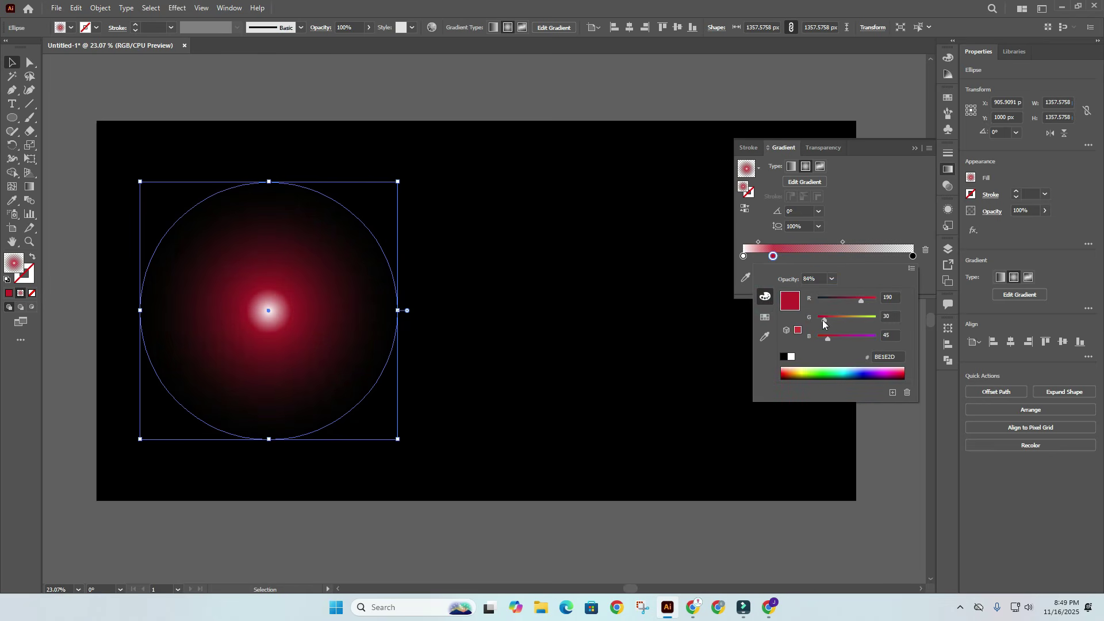
pyautogui.moveTo(825, 318); pyautogui.dragTo(841, 320)
pyautogui.click(840, 321)
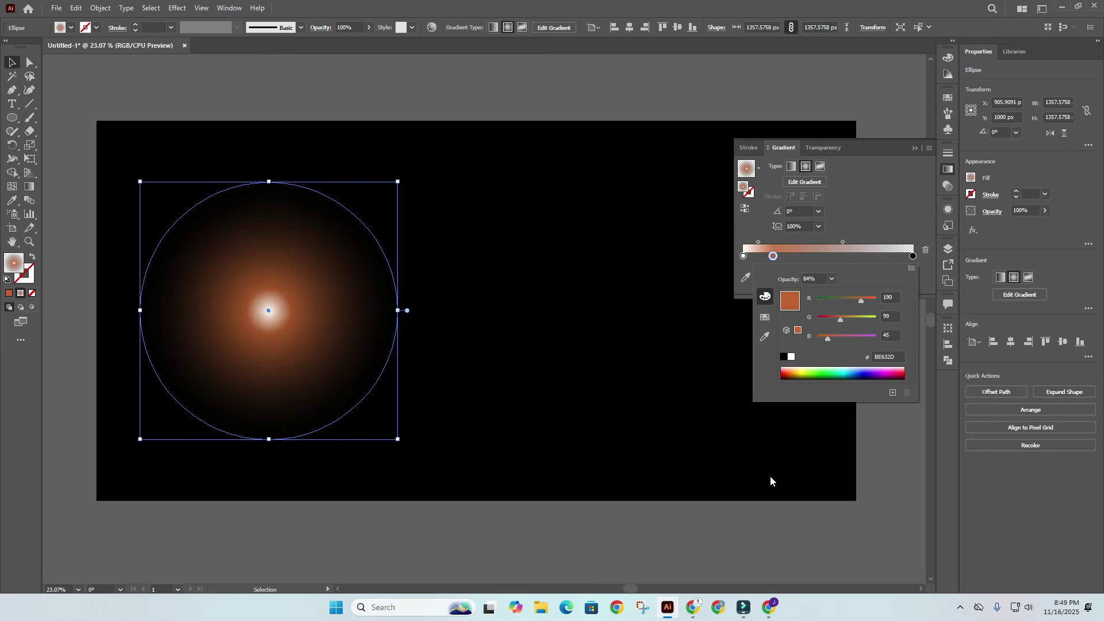
# Step: Check the reference starburst again and change the middle gradient stop to gold, RGB 208, 147, 45
pyautogui.click(768, 606)
pyautogui.click(770, 606)
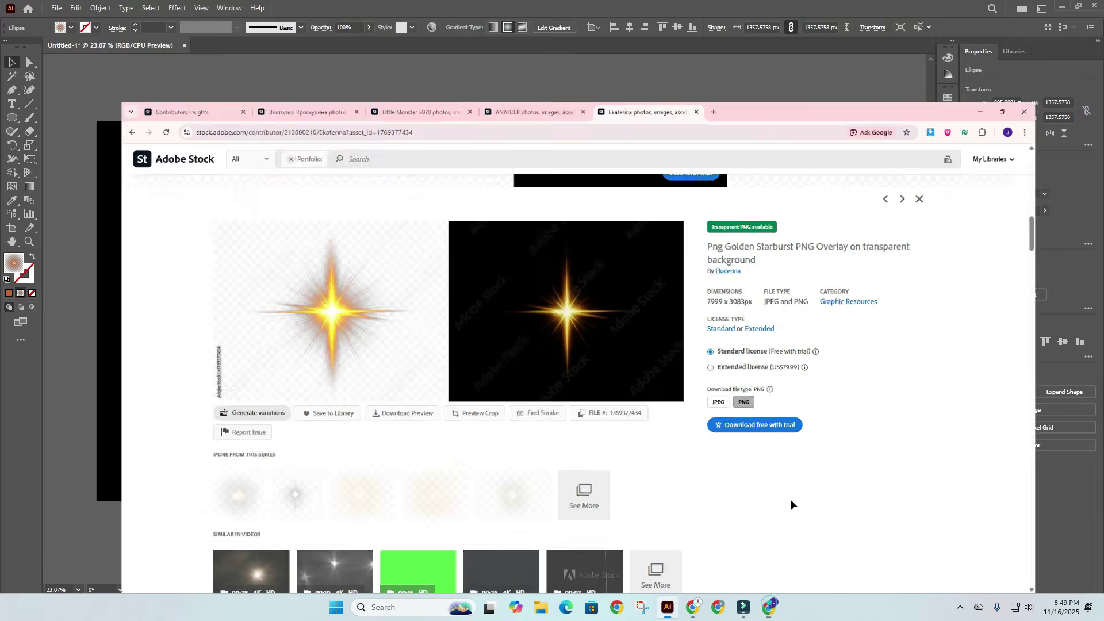
pyautogui.click(818, 270)
pyautogui.moveTo(773, 256); pyautogui.dragTo(774, 276)
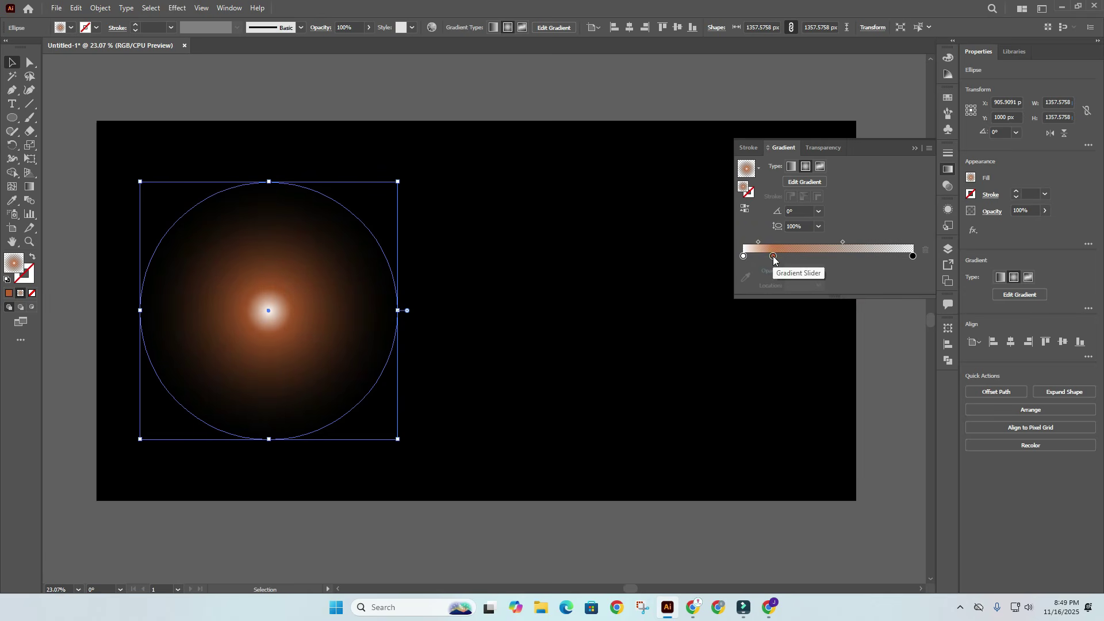
pyautogui.click(773, 256)
pyautogui.doubleClick(773, 256)
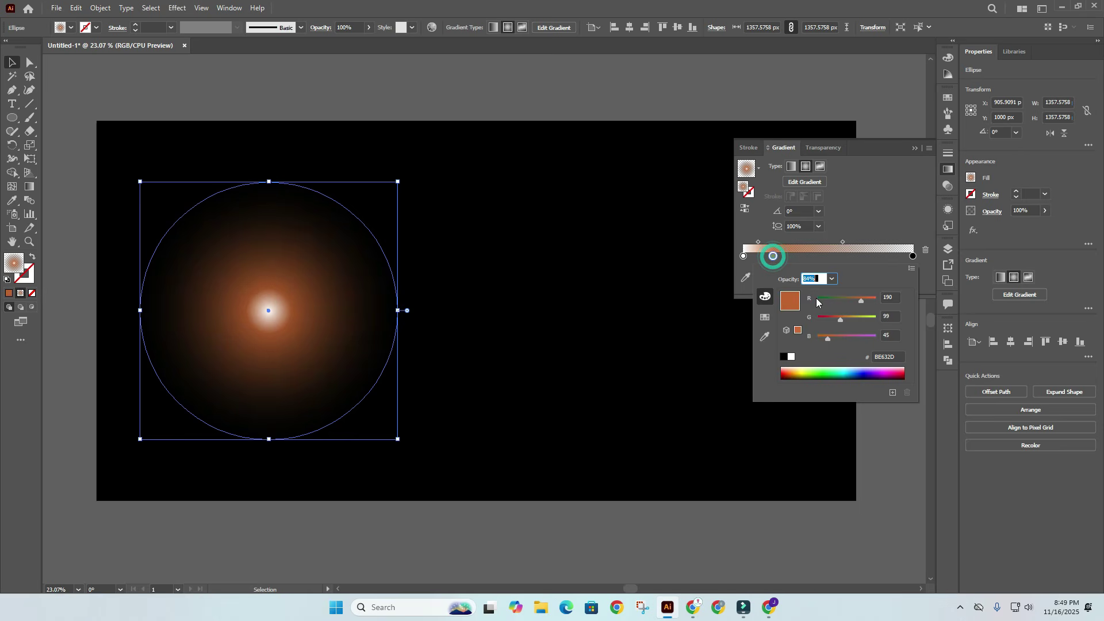
pyautogui.moveTo(846, 322); pyautogui.dragTo(846, 320)
pyautogui.click(847, 316)
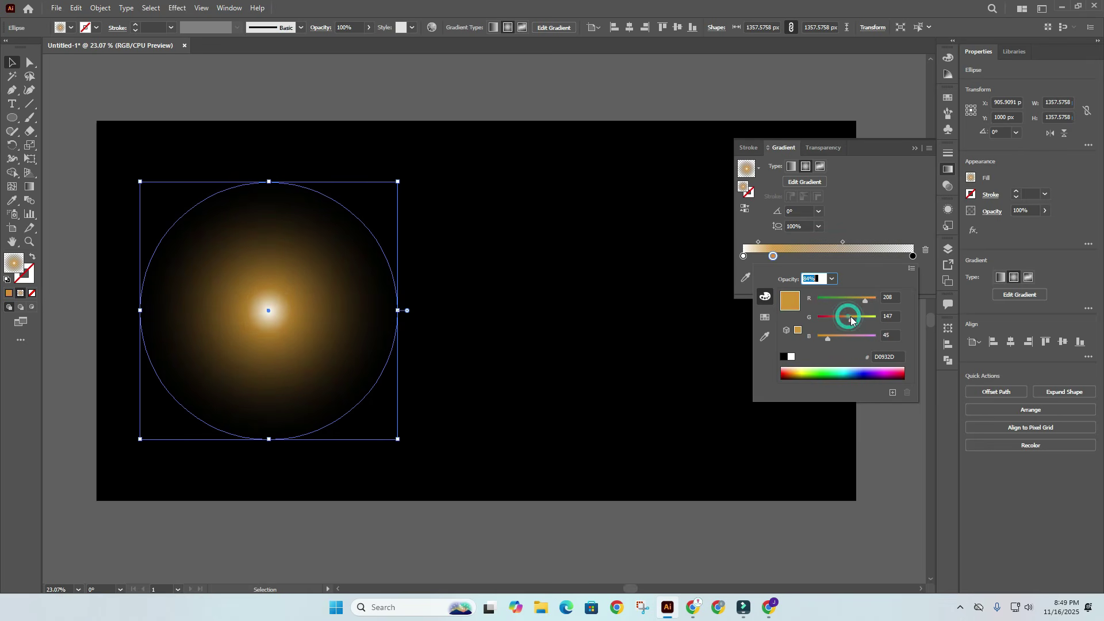
# Step: Shift the gold stop to about 28.6% and adjust the gradient midpoints, placing the inner one at about 53.5%
pyautogui.click(773, 256)
pyautogui.moveTo(773, 256); pyautogui.dragTo(789, 257)
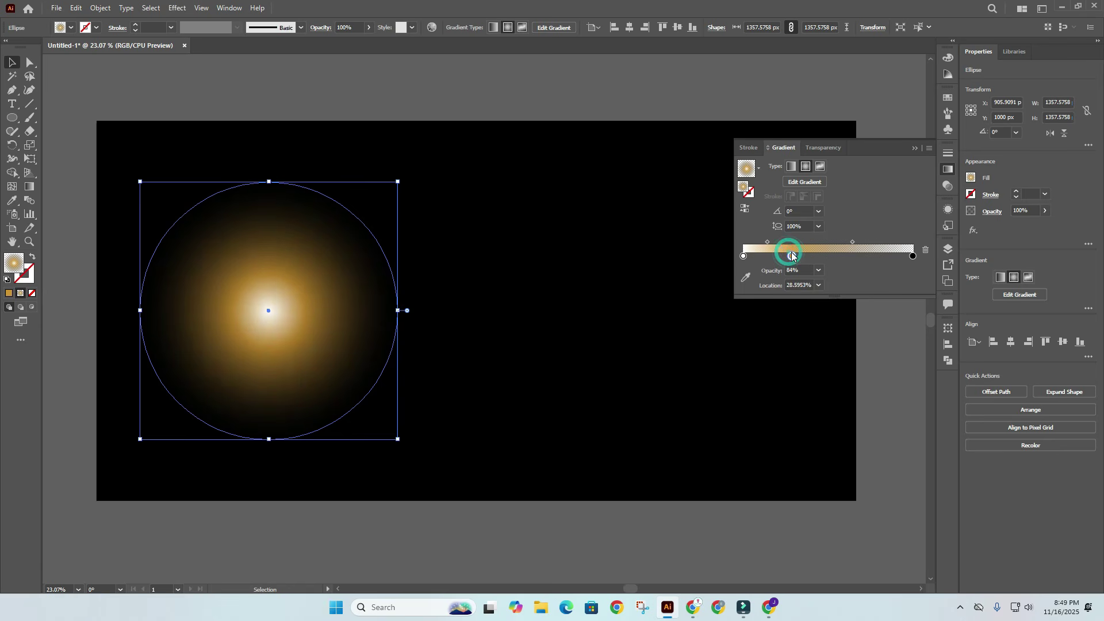
pyautogui.click(851, 242)
pyautogui.moveTo(768, 242); pyautogui.dragTo(770, 243)
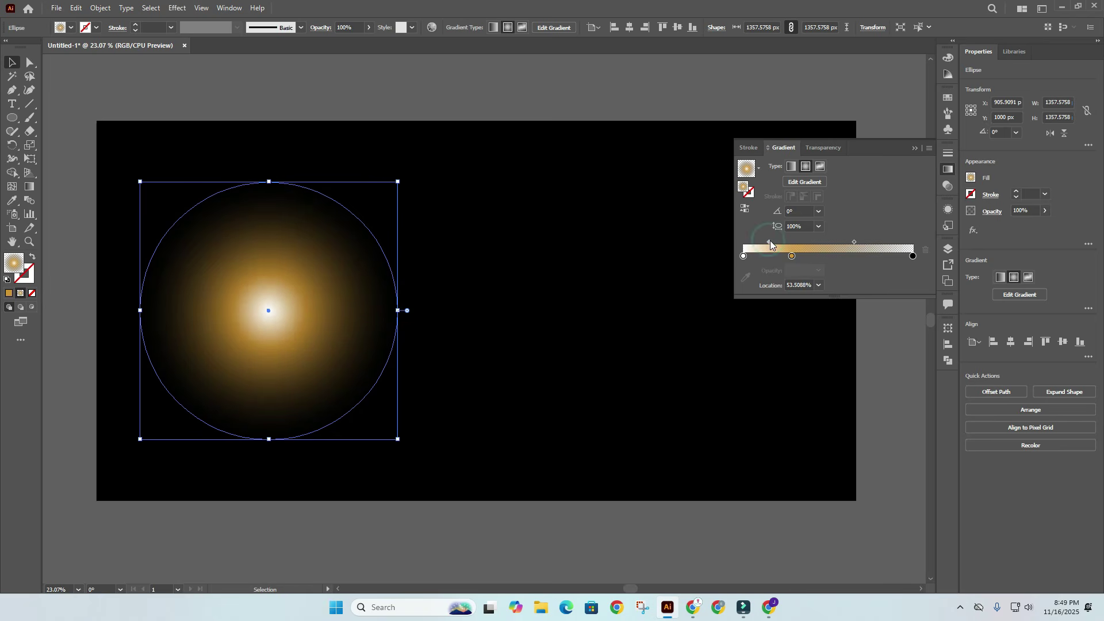
pyautogui.click(915, 148)
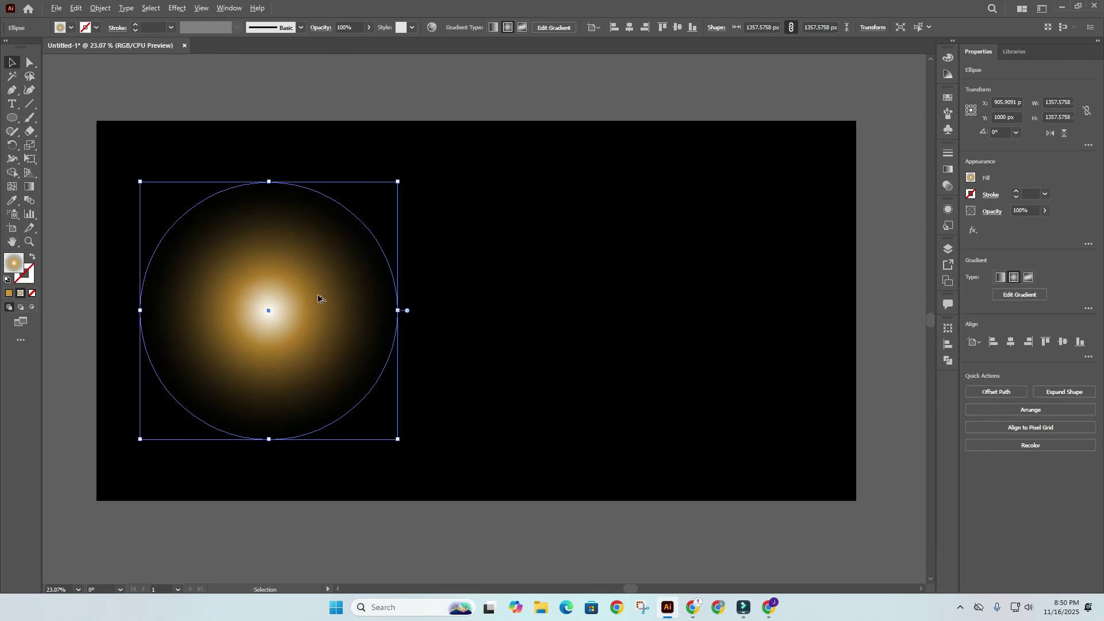
# Step: Duplicate the golden glow circle to the artboard's lower-left corner, centred at about X 48 px, Y 2239 px
pyautogui.moveTo(317, 297); pyautogui.dragTo(152, 530)
pyautogui.scroll(-2, 237, 486)
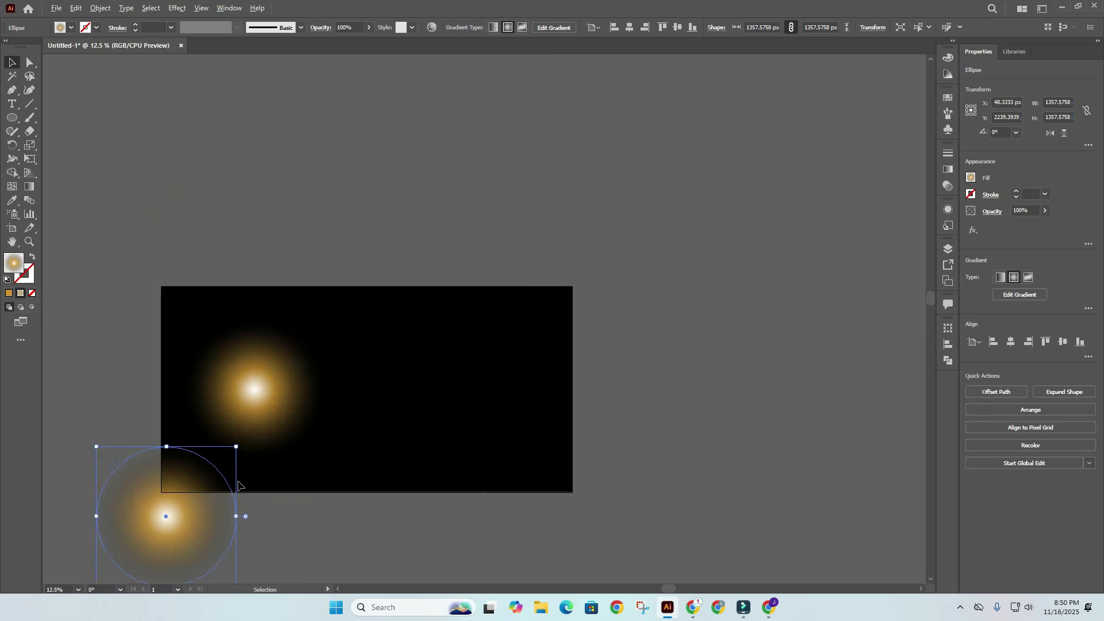
pyautogui.scroll(-3, 311, 449)
pyautogui.scroll(1, 284, 382)
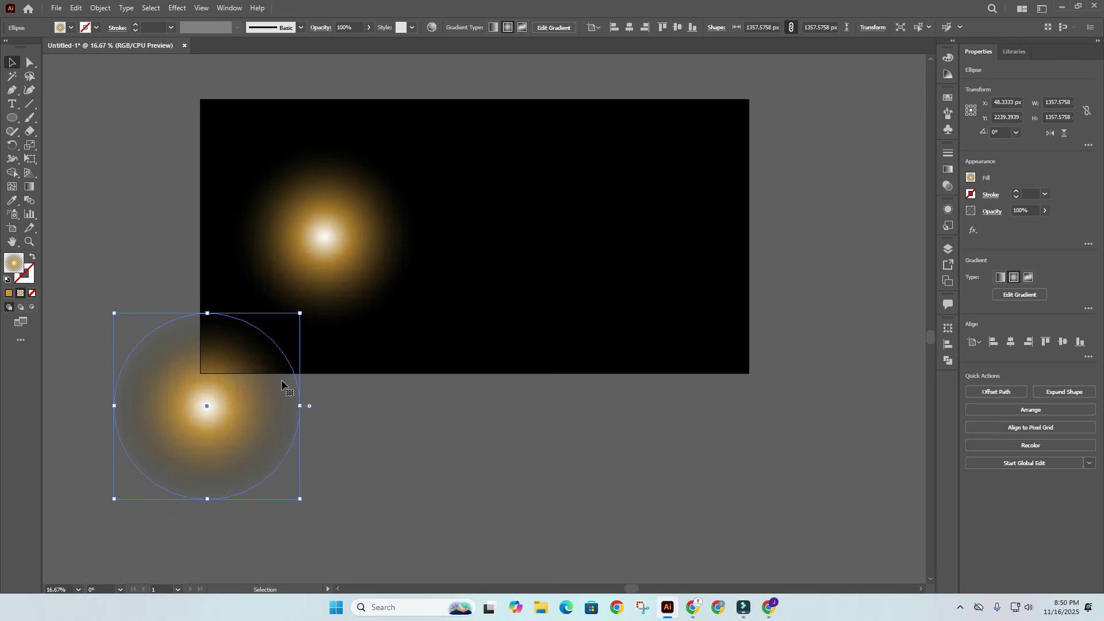
# Step: Reshape the original glow circle into a thin vertical ray about 196 px wide and 1916 px high
pyautogui.click(311, 278)
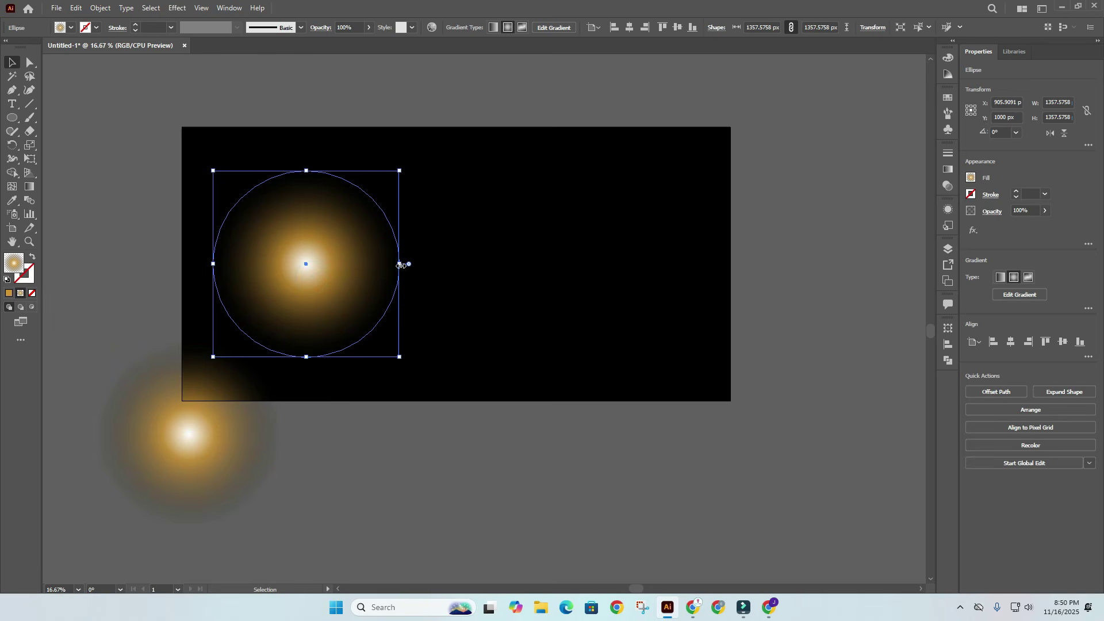
pyautogui.moveTo(400, 265); pyautogui.dragTo(323, 269)
pyautogui.press('ctrl')
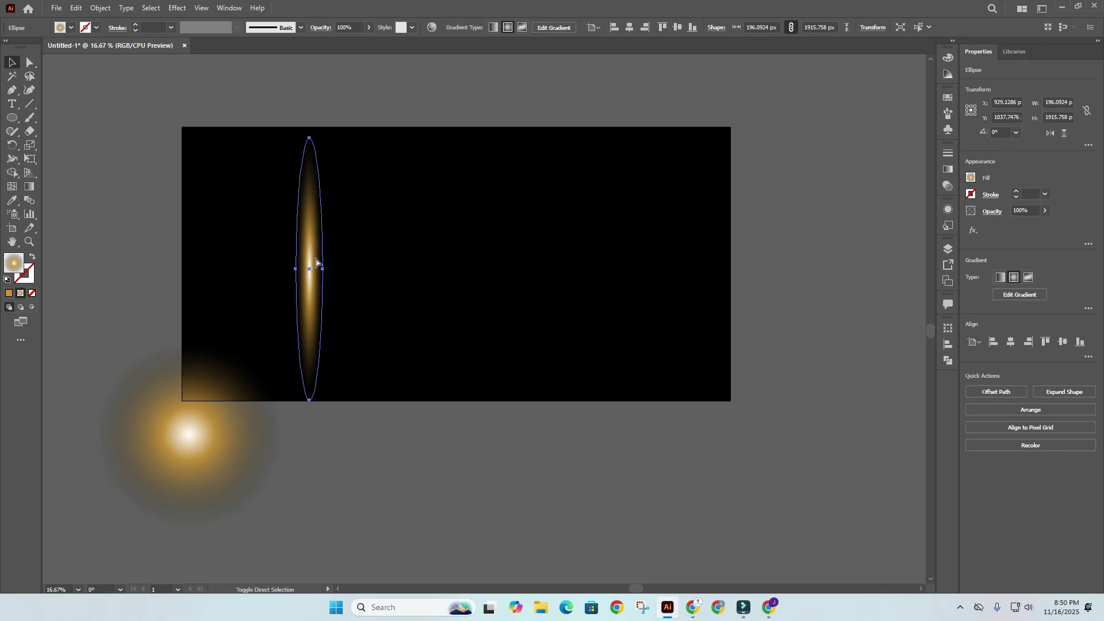
# Step: Copy the vertical ray in place and rotate the copy 90° to form a cross
pyautogui.hotkey('ctrl', 'c')
pyautogui.hotkey('ctrl', 'f')
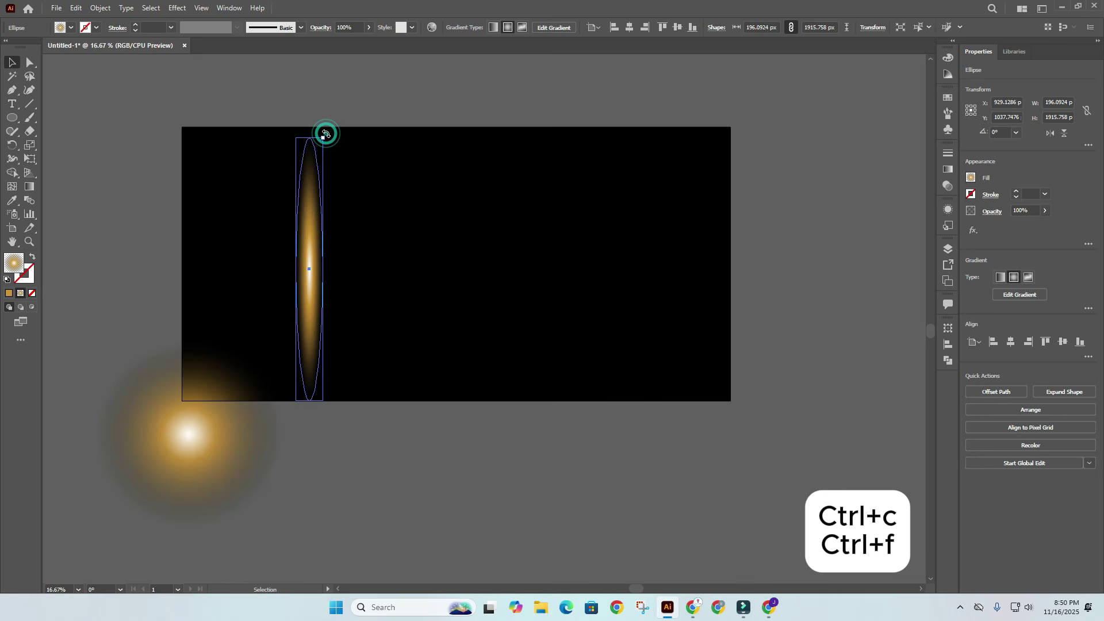
pyautogui.moveTo(325, 134); pyautogui.dragTo(416, 250)
pyautogui.click(407, 289)
# Step: Duplicate the horizontal ray in place, rotate the copy 45° and scale it from its centre to about 139 × 1361 px
pyautogui.click(368, 275)
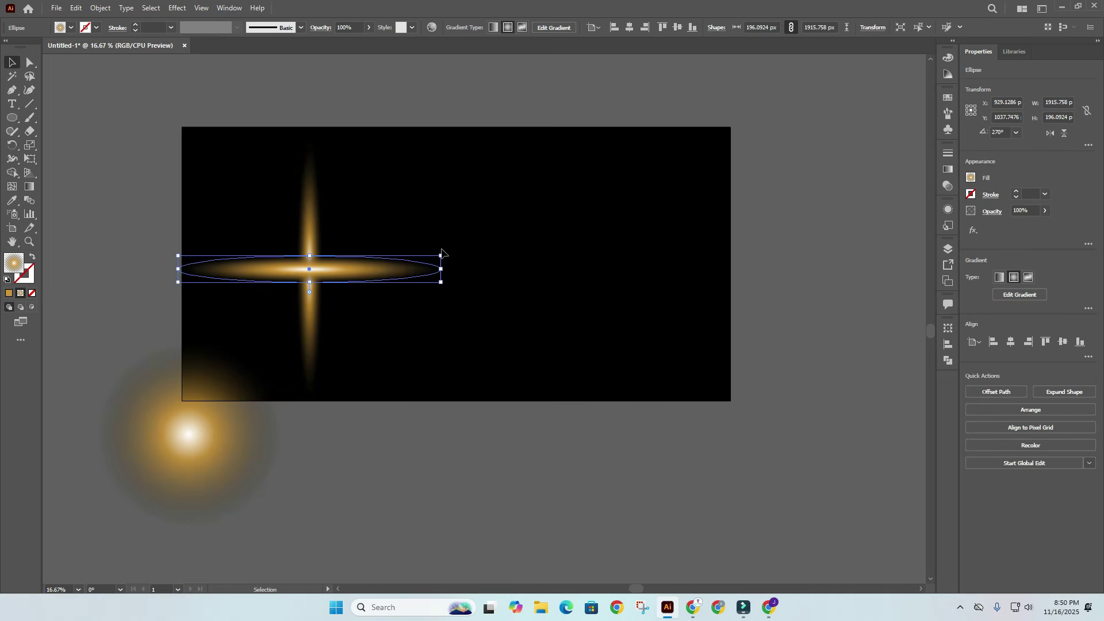
pyautogui.moveTo(444, 251); pyautogui.dragTo(375, 334)
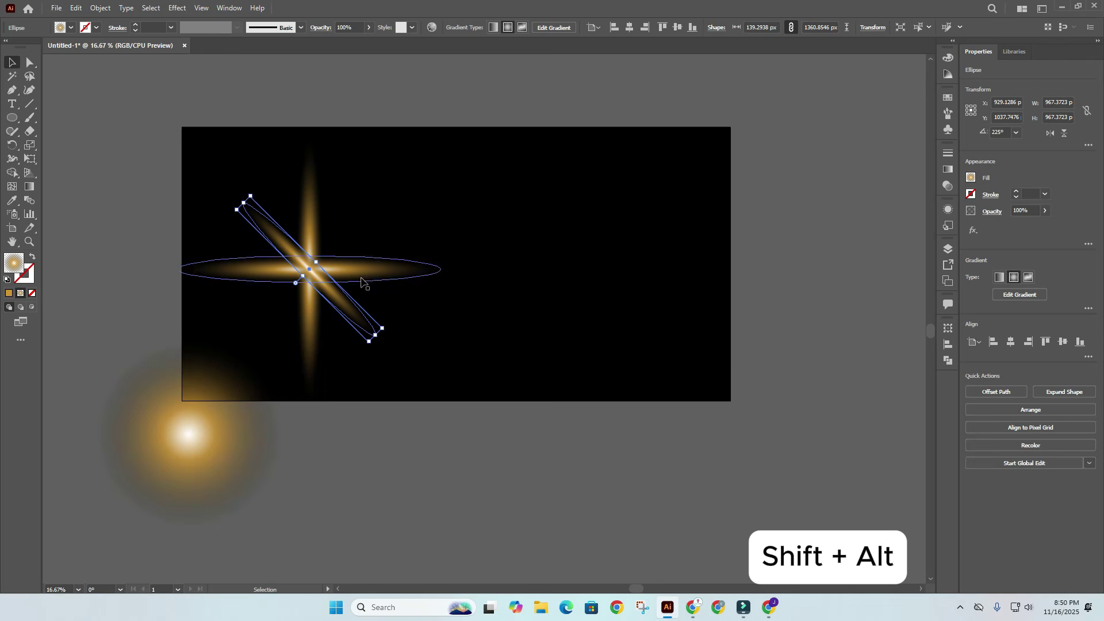
pyautogui.click(429, 308)
# Step: Copy the diagonal ray in place and rotate the copy onto the opposite diagonal to complete an eight-pointed star
pyautogui.click(343, 306)
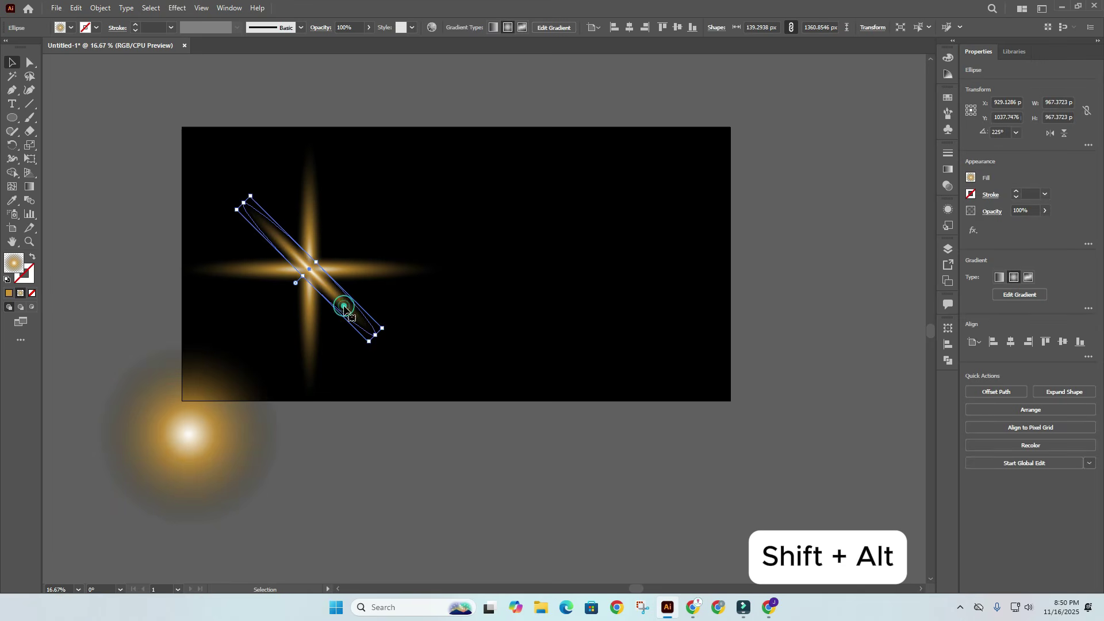
pyautogui.hotkey('ctrl', 'c')
pyautogui.hotkey('ctrl', 'f')
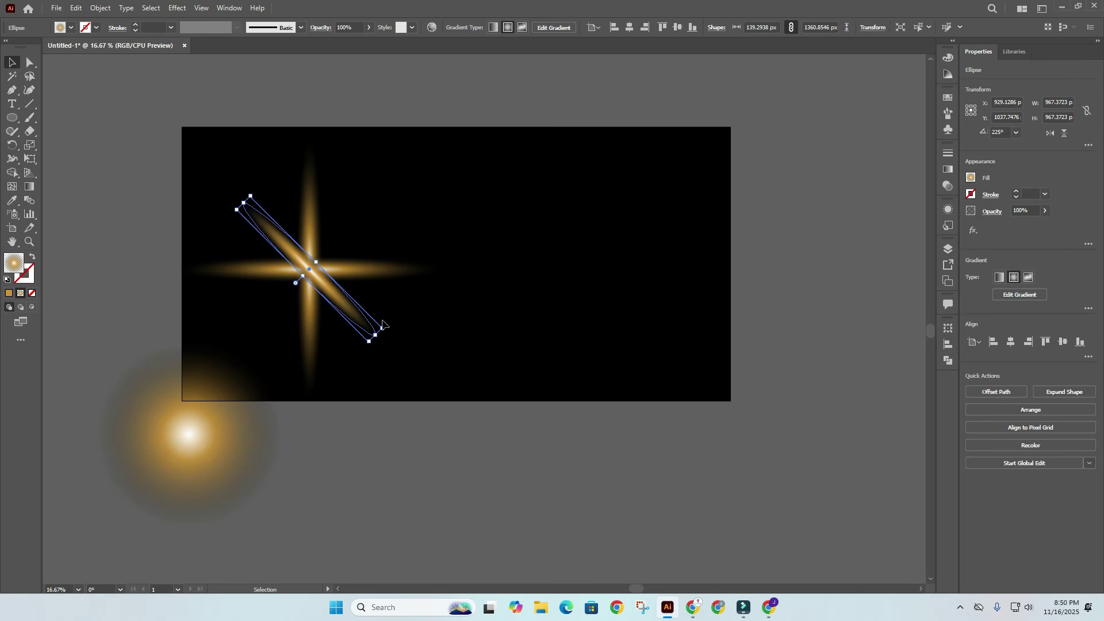
pyautogui.moveTo(387, 331); pyautogui.dragTo(358, 216)
pyautogui.click(392, 212)
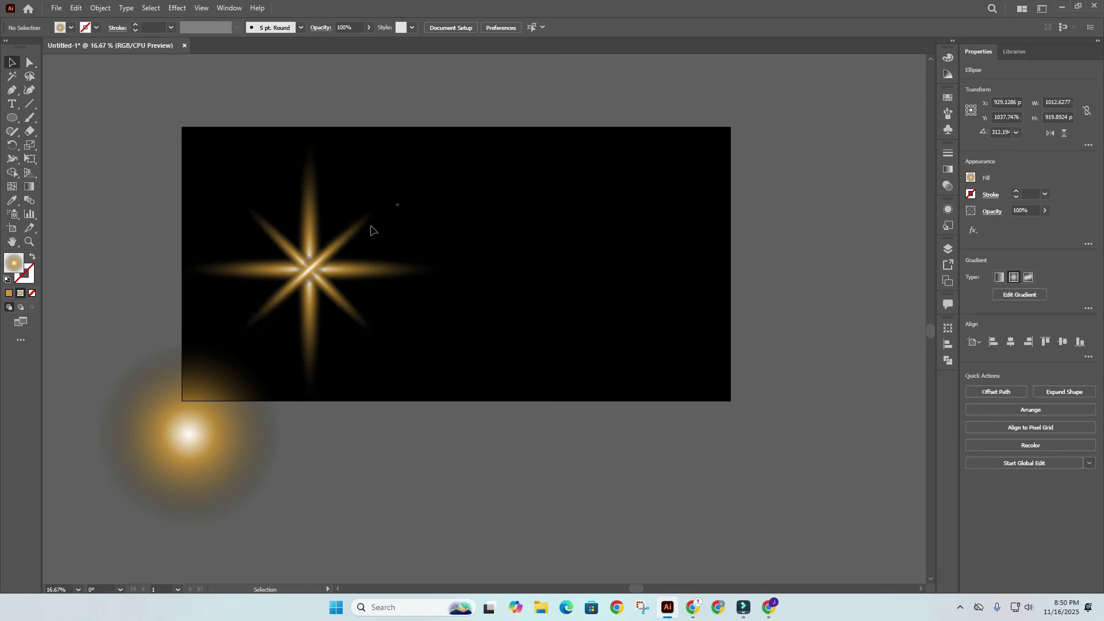
# Step: Duplicate the diagonal ray in place, rotate the copy into the gap just below the horizontal ray's right arm and scale it to about 91 × 1115 px
pyautogui.click(384, 208)
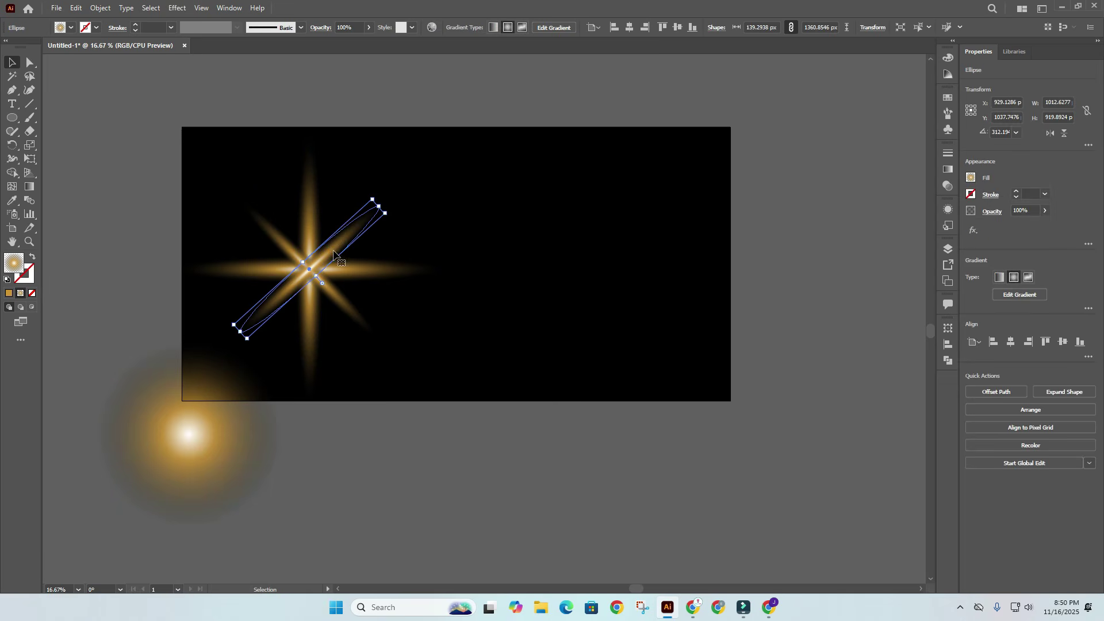
pyautogui.click(351, 237)
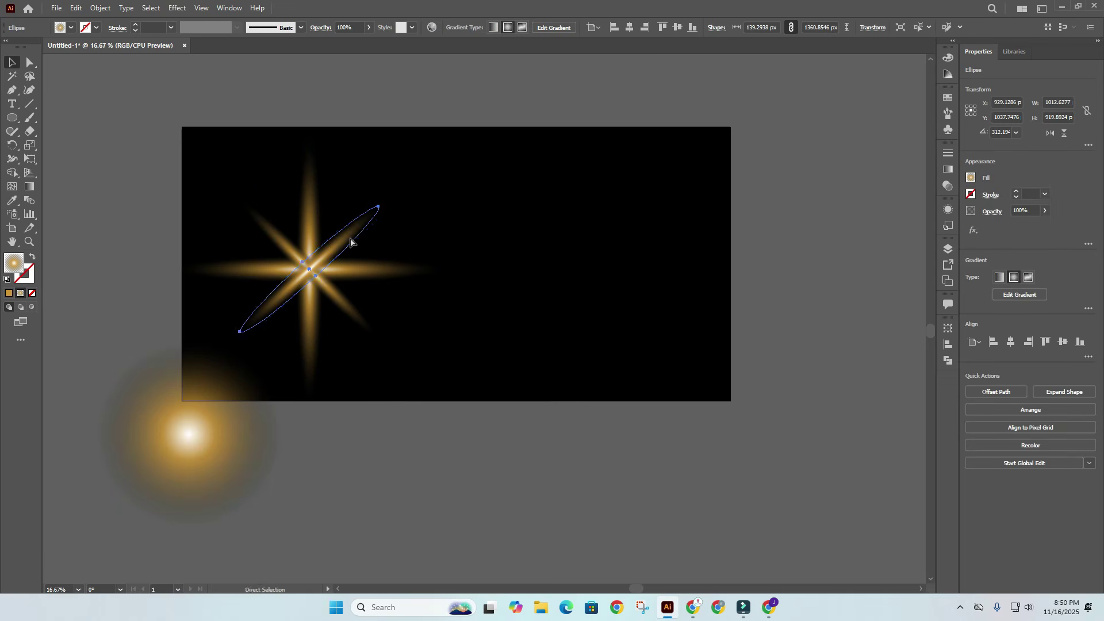
pyautogui.click(351, 241)
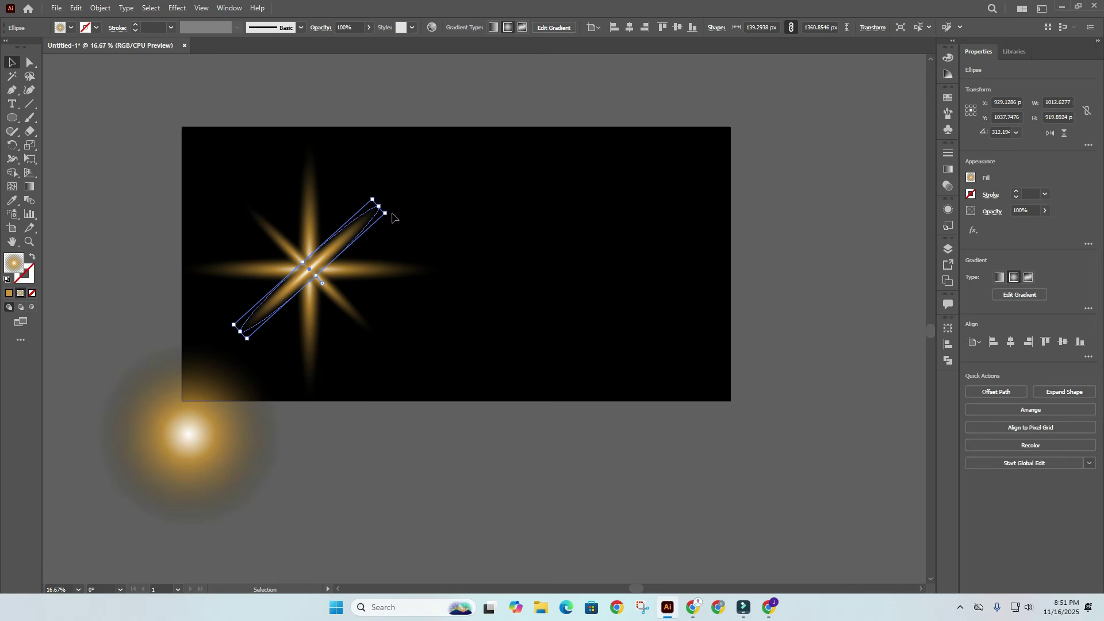
pyautogui.moveTo(390, 212); pyautogui.dragTo(381, 301)
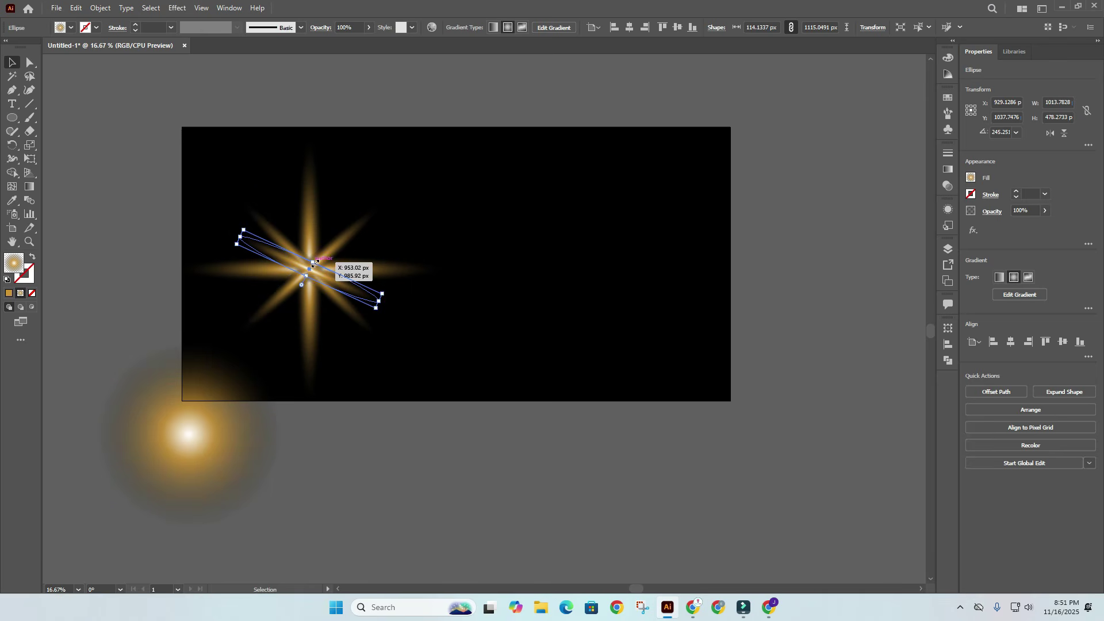
pyautogui.moveTo(313, 263); pyautogui.dragTo(305, 278)
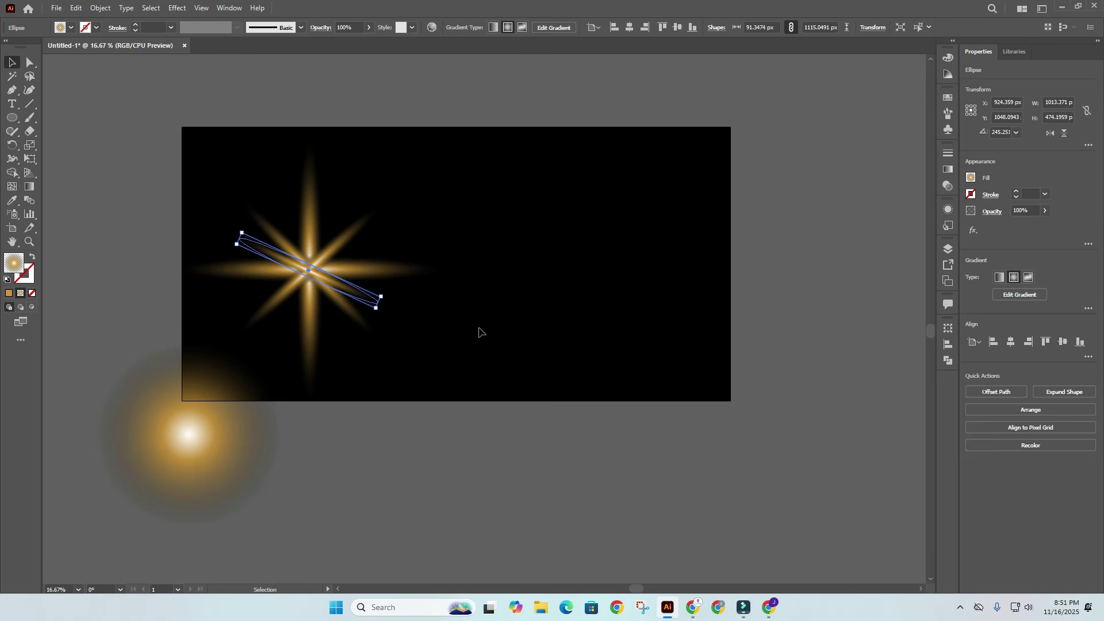
pyautogui.click(483, 288)
pyautogui.click(315, 276)
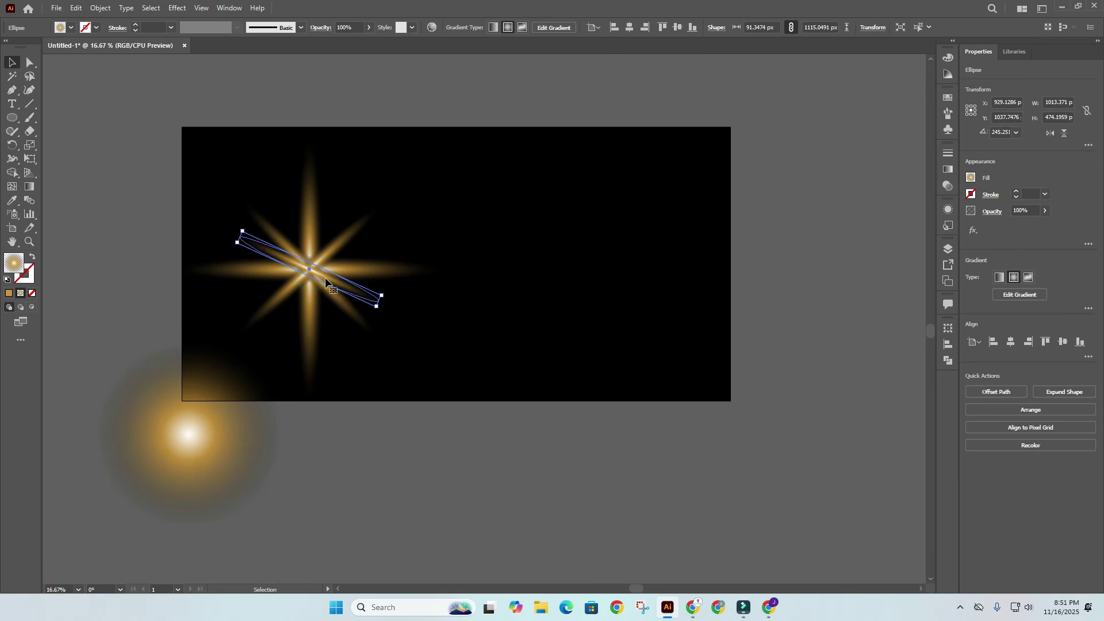
# Step: Copy the short thin ray in place and rotate the copy about 90° into the gap between the vertical ray and the upper-right diagonal
pyautogui.press('ctrl')
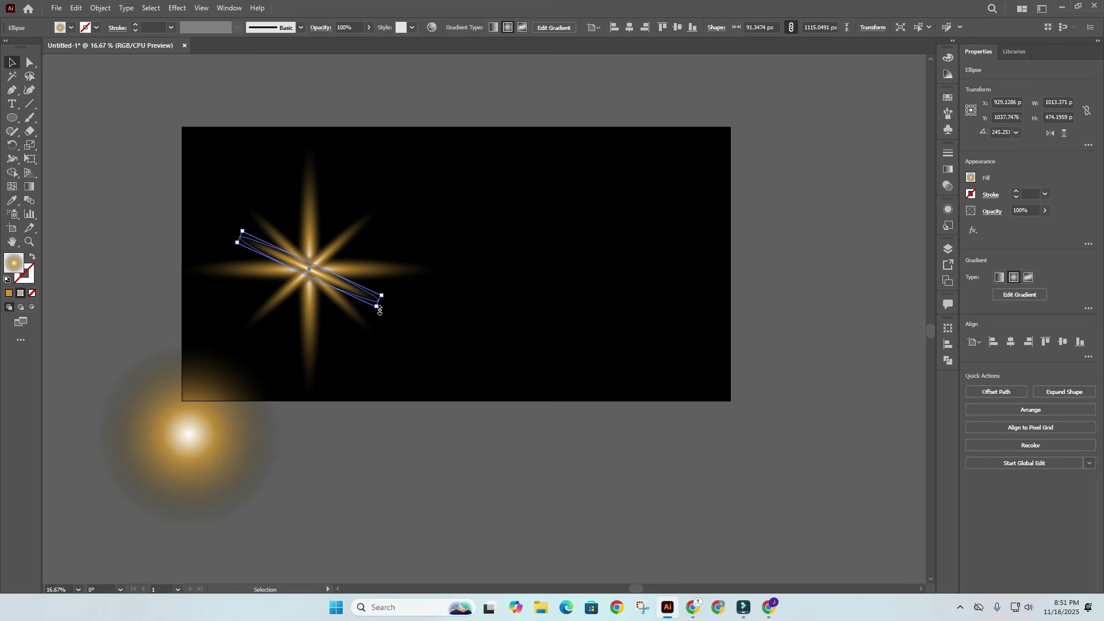
pyautogui.scroll(2, 380, 311)
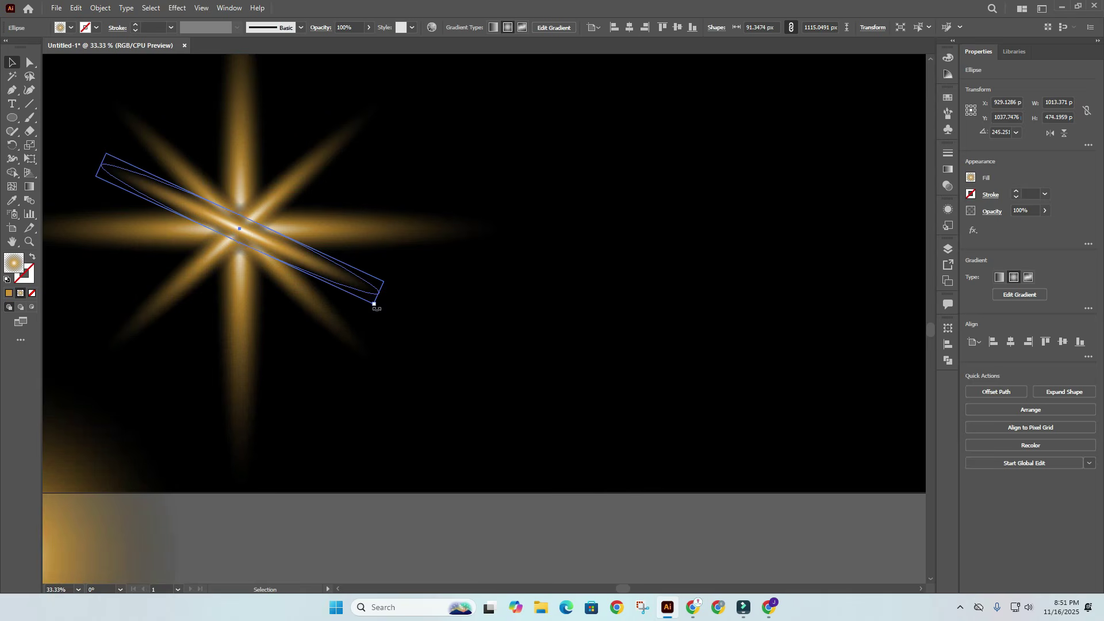
pyautogui.moveTo(377, 308); pyautogui.dragTo(190, 345)
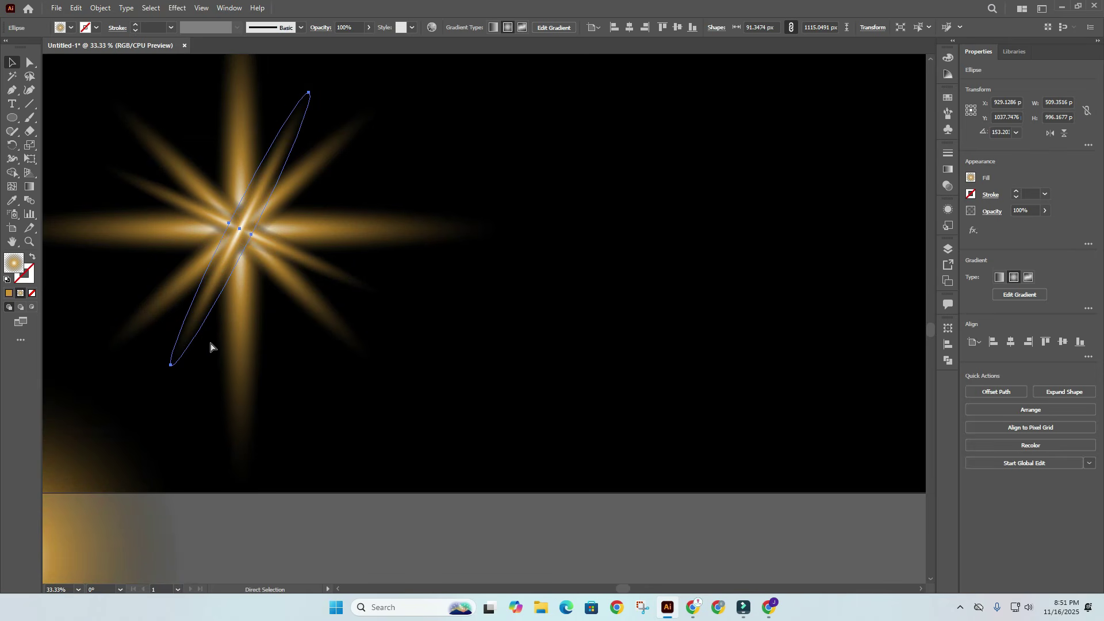
# Step: Duplicate the steep thin ray in place and rotate the copy into the gap between the upper-right diagonal and the horizontal ray
pyautogui.press('ctrl')
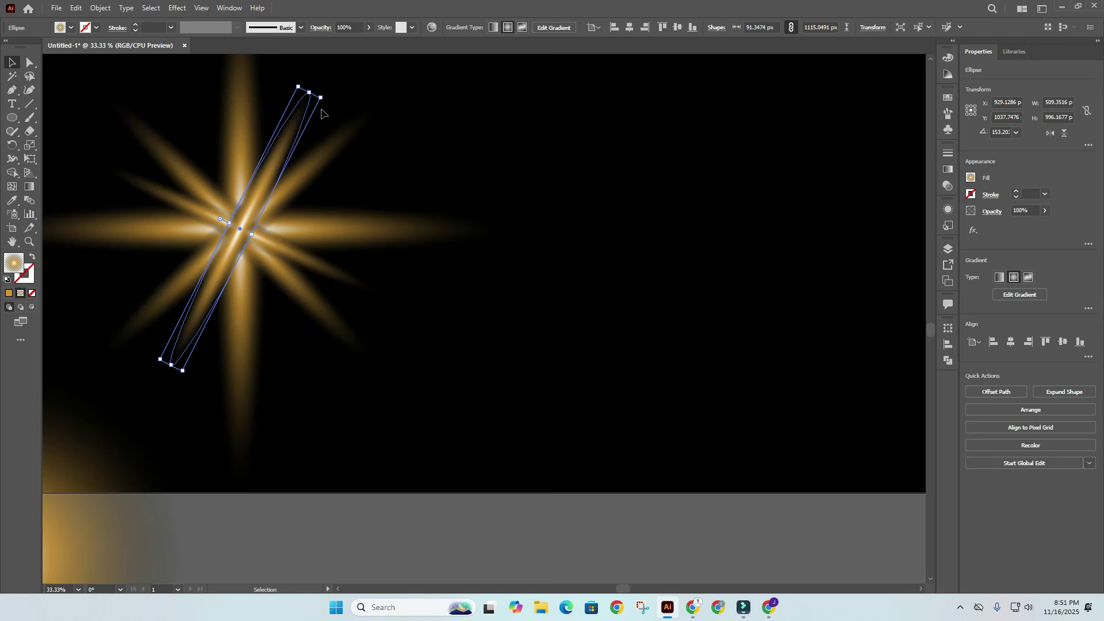
pyautogui.moveTo(324, 99); pyautogui.dragTo(405, 182)
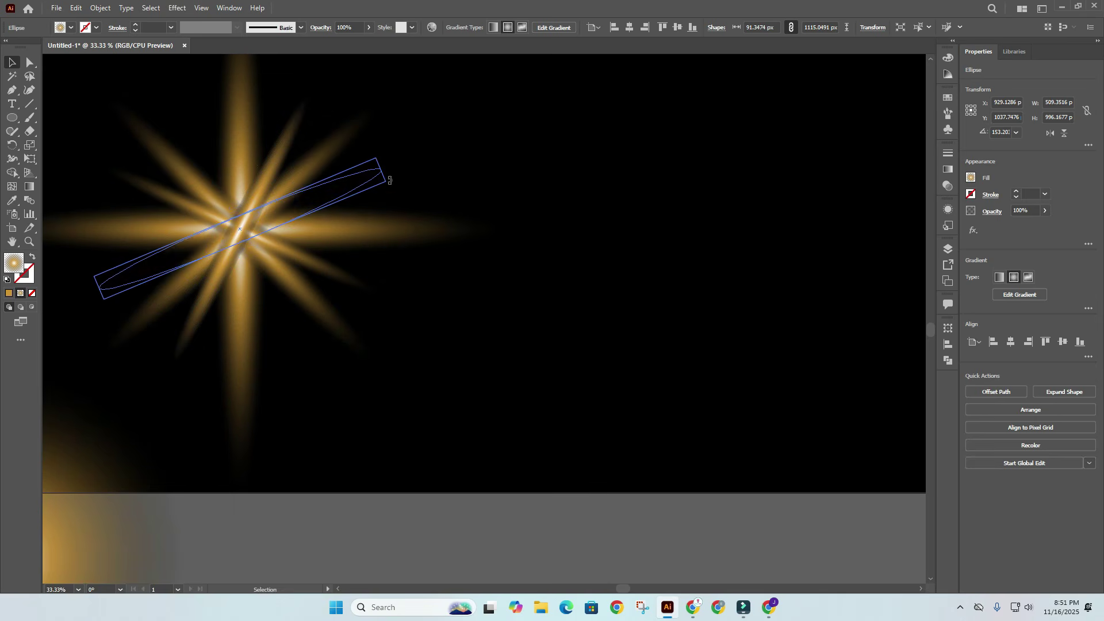
pyautogui.click(503, 184)
pyautogui.hotkey('ctrl', '-')
pyautogui.hotkey('ctrl', '-')
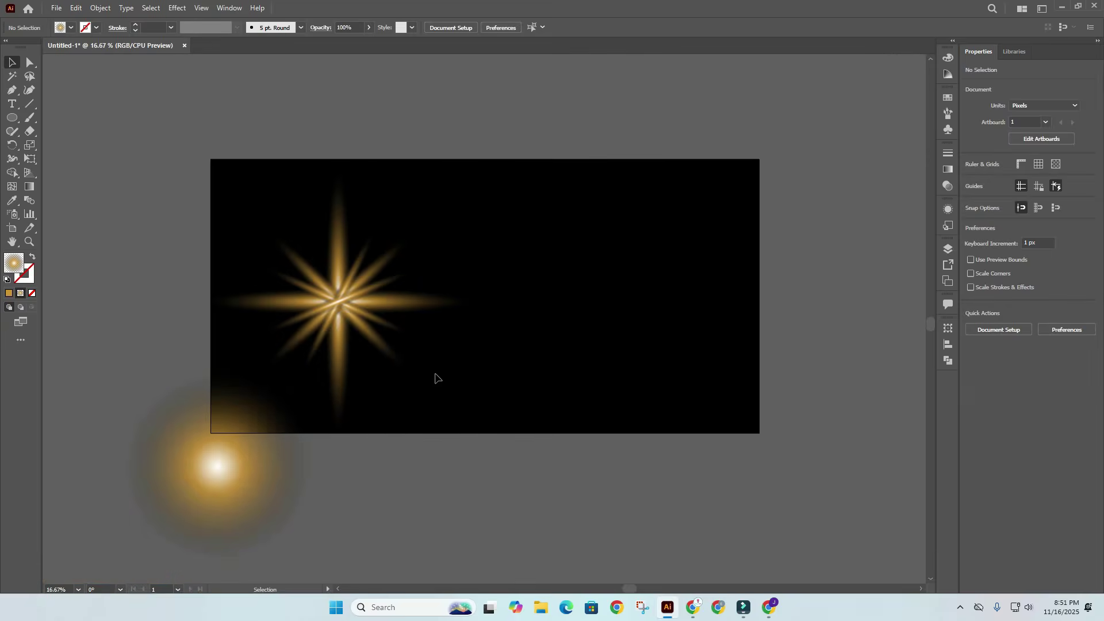
pyautogui.moveTo(433, 374); pyautogui.dragTo(420, 334)
pyautogui.click(439, 338)
pyautogui.hotkey('ctrl', '+')
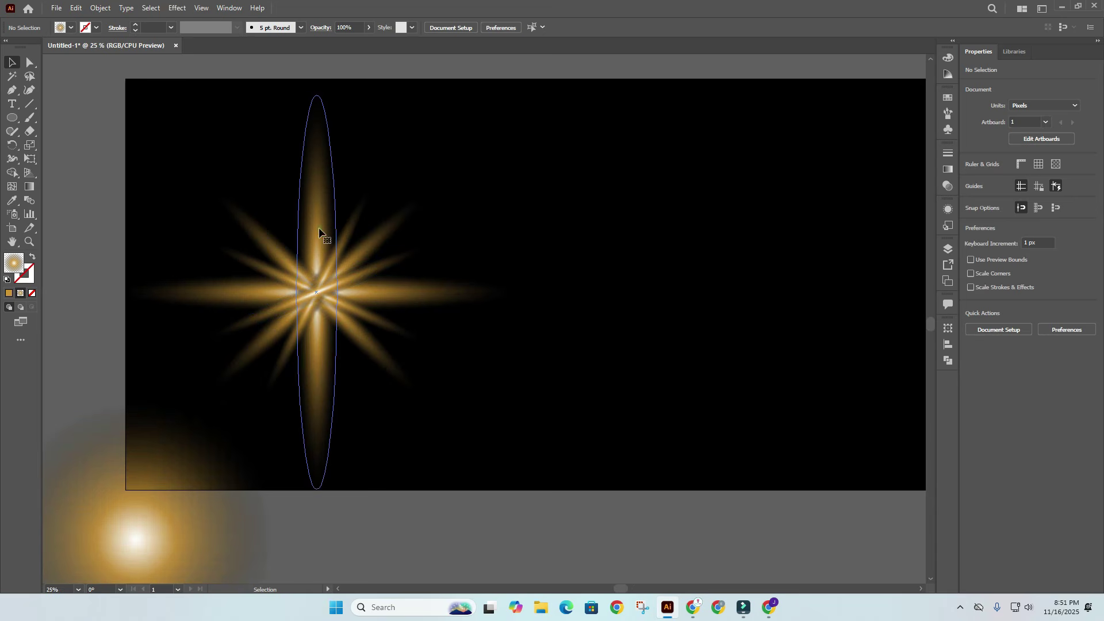
# Step: Bring the long vertical and horizontal rays to the front of the star
pyautogui.click(319, 228)
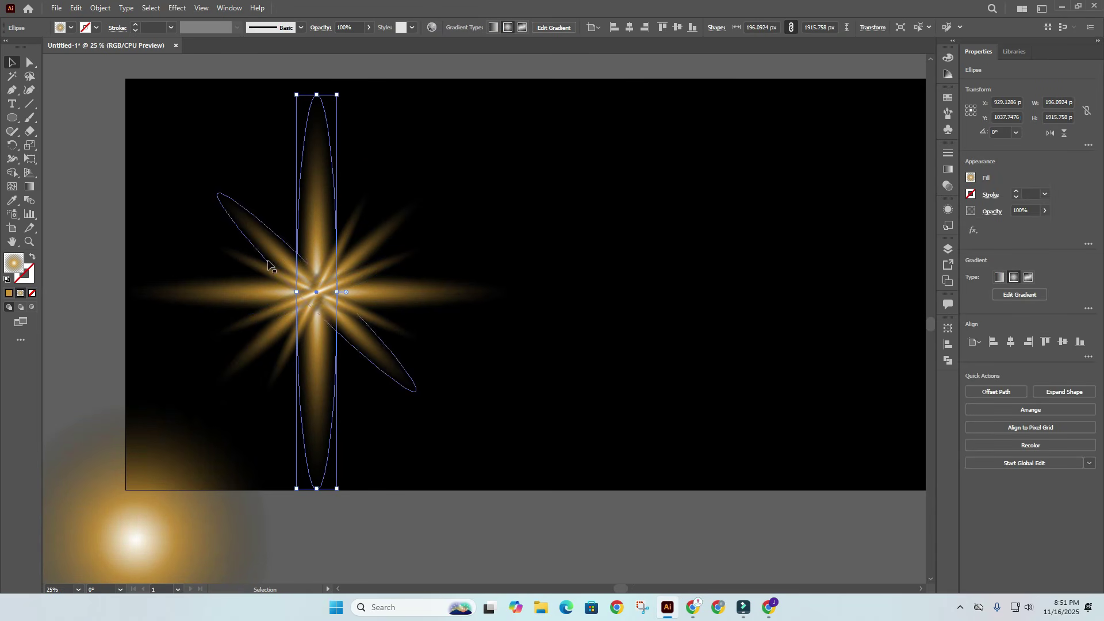
pyautogui.keyDown('shift'); pyautogui.click(185, 296); pyautogui.keyUp('shift')
pyautogui.rightClick(185, 297)
pyautogui.click(228, 497)
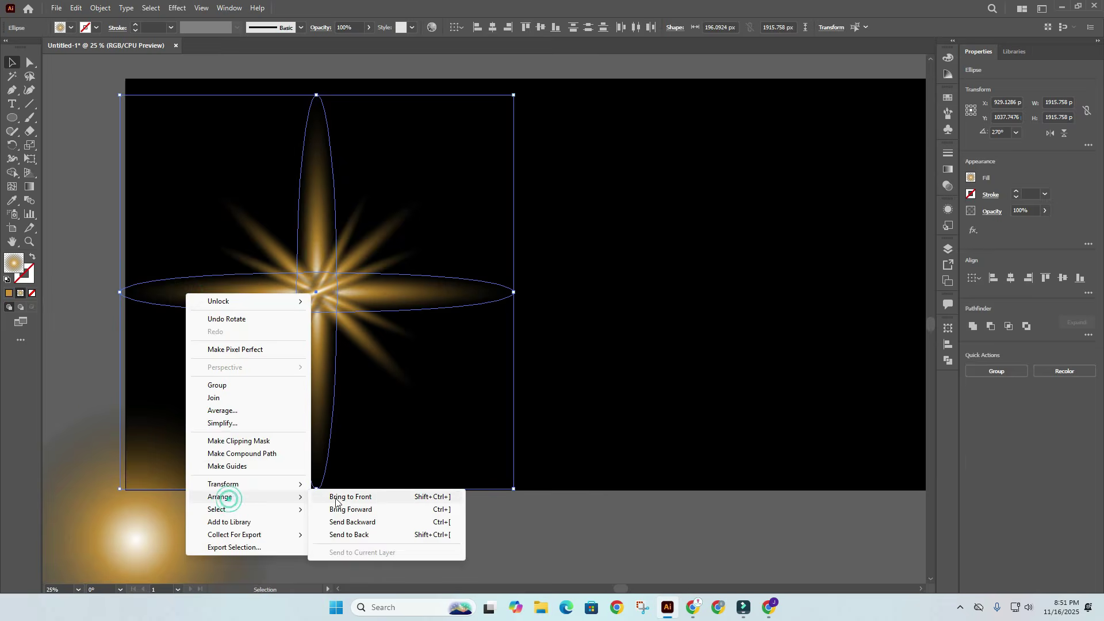
pyautogui.click(336, 500)
pyautogui.click(448, 541)
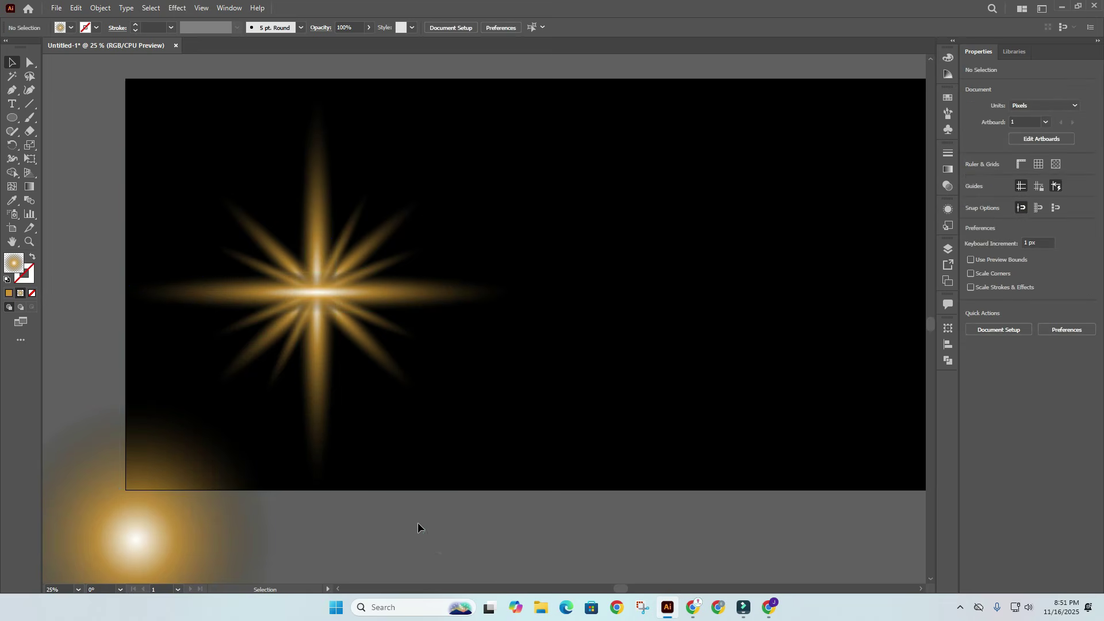
# Step: Set the blending mode of all the star's rays to Screen
pyautogui.keyDown('alt'); pyautogui.scroll(-2, 418, 522); pyautogui.keyUp('alt')
pyautogui.moveTo(422, 520); pyautogui.dragTo(404, 334)
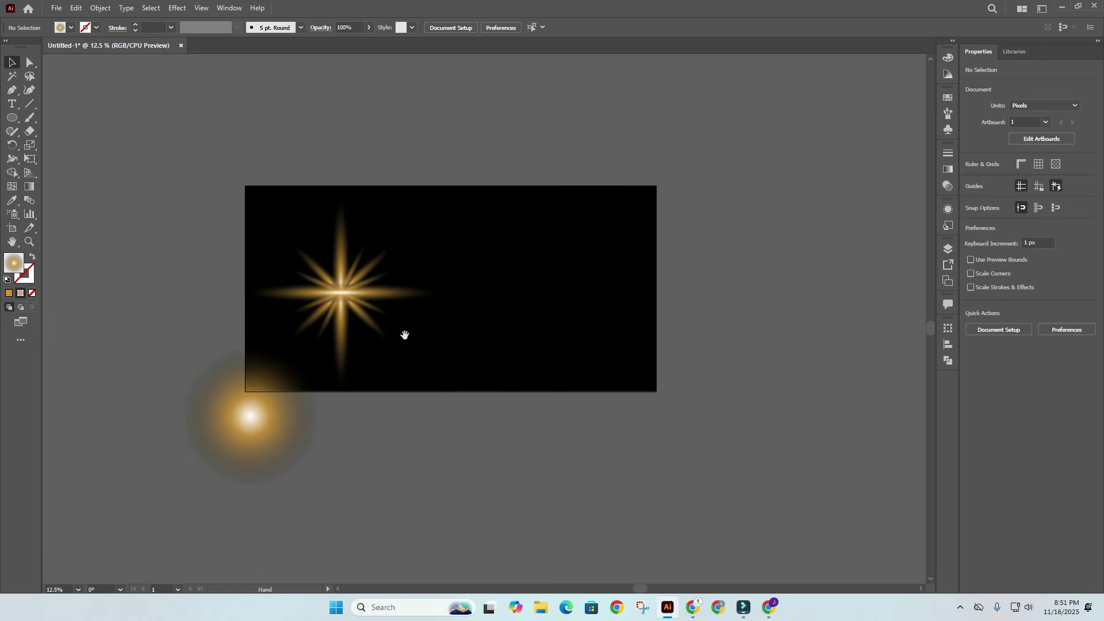
pyautogui.moveTo(352, 296); pyautogui.dragTo(382, 325)
pyautogui.click(305, 161)
pyautogui.moveTo(284, 250); pyautogui.dragTo(382, 328)
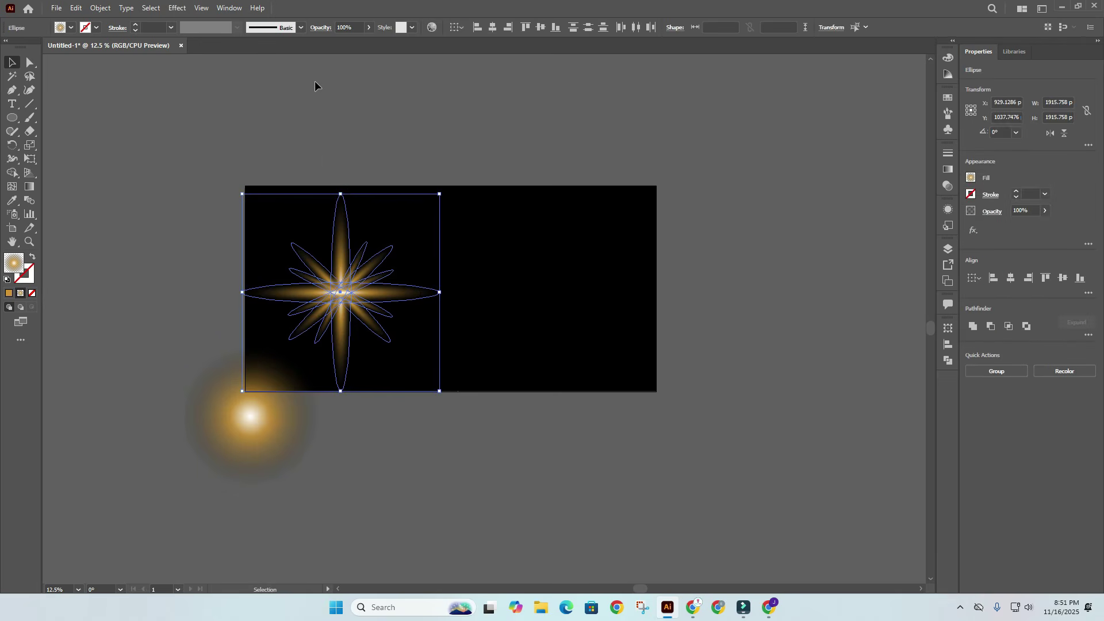
pyautogui.click(325, 27)
pyautogui.click(246, 48)
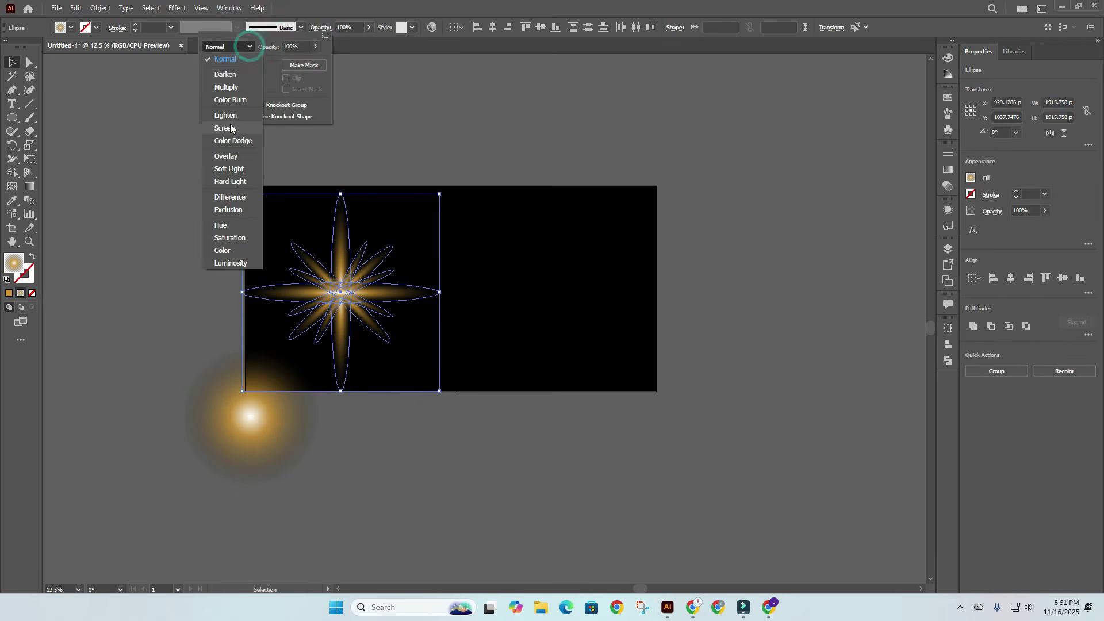
pyautogui.click(225, 118)
pyautogui.click(243, 46)
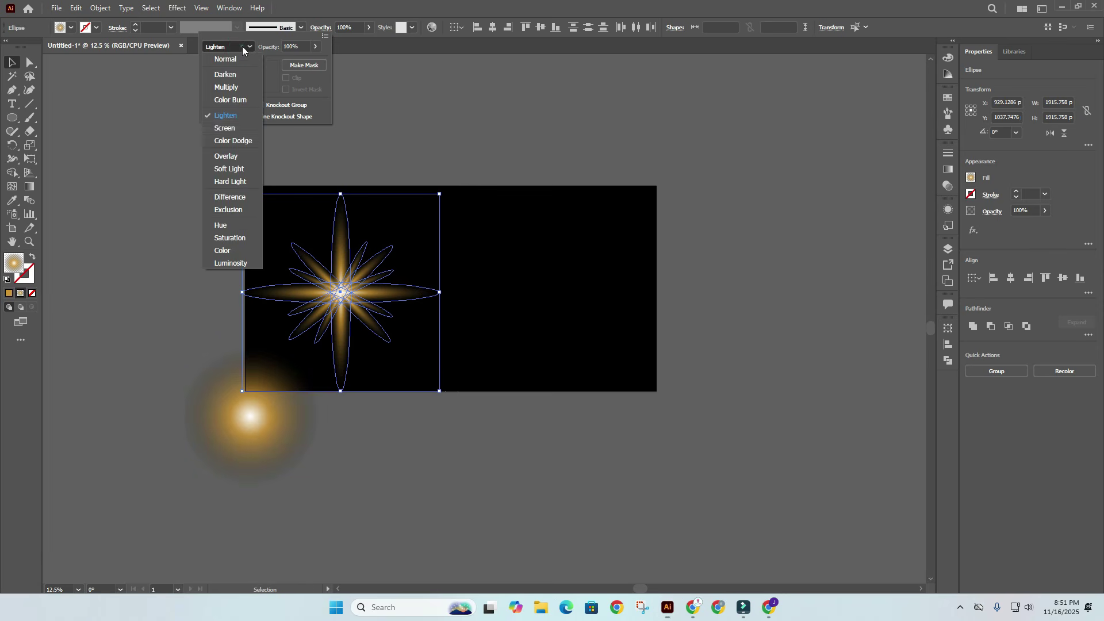
pyautogui.click(230, 128)
pyautogui.click(406, 148)
pyautogui.click(483, 185)
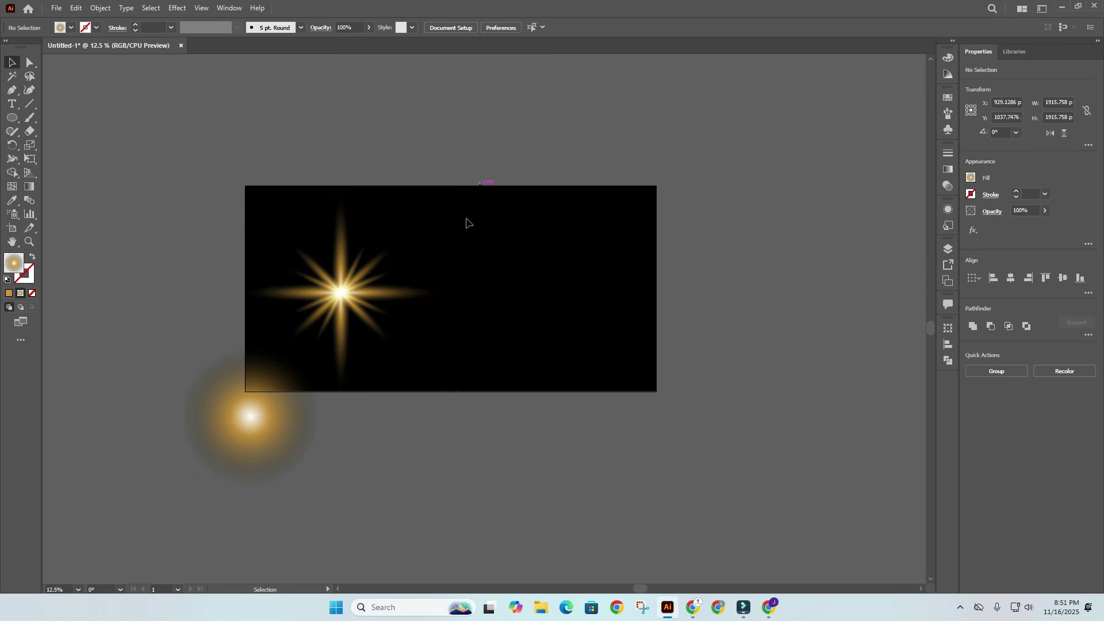
# Step: Move all the star's rays together about 48 px right and 38 px up
pyautogui.moveTo(427, 254); pyautogui.dragTo(286, 344)
pyautogui.moveTo(352, 299); pyautogui.dragTo(356, 296)
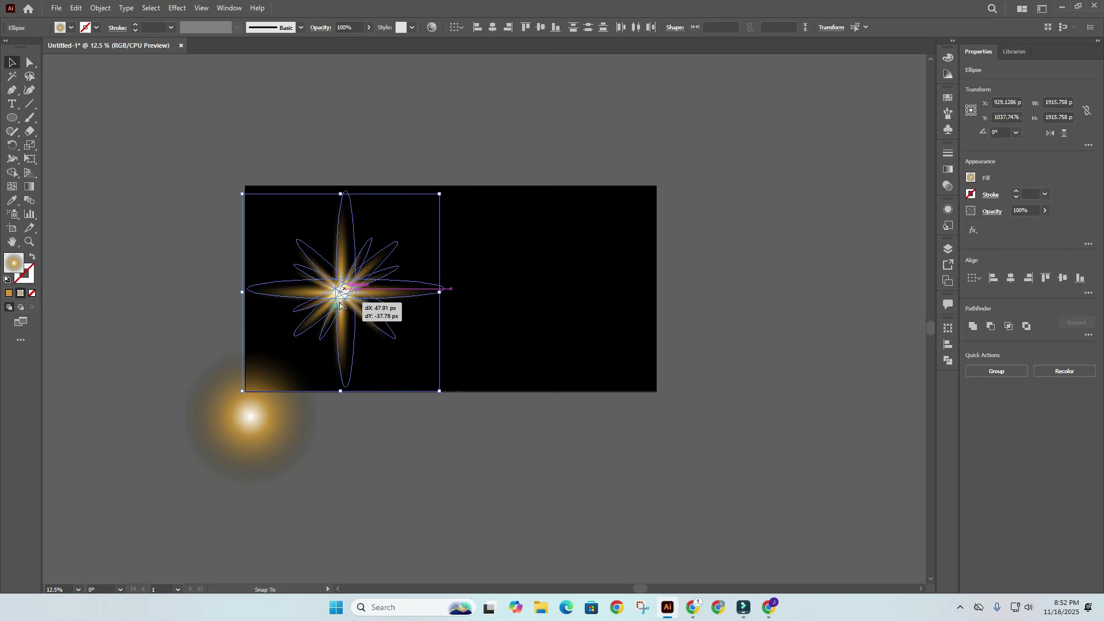
pyautogui.click(523, 201)
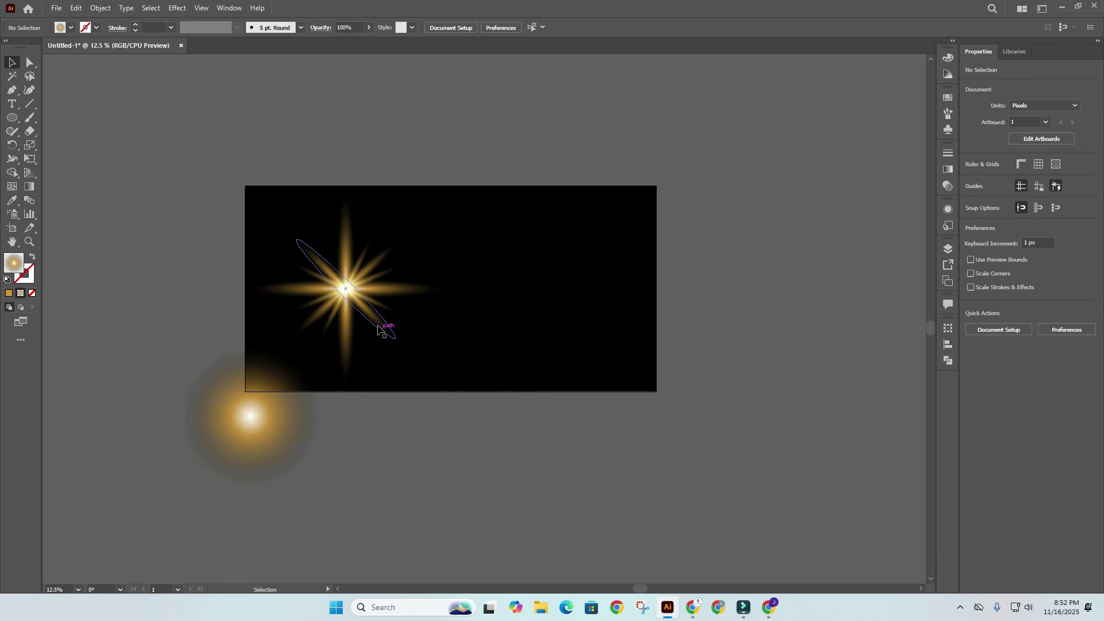
# Step: Copy the steep thin ray in place and rotate the copy into the remaining gap between the vertical ray and the lower-right diagonal
pyautogui.click(357, 266)
pyautogui.keyDown('ctrl'); pyautogui.click(363, 263); pyautogui.keyUp('ctrl')
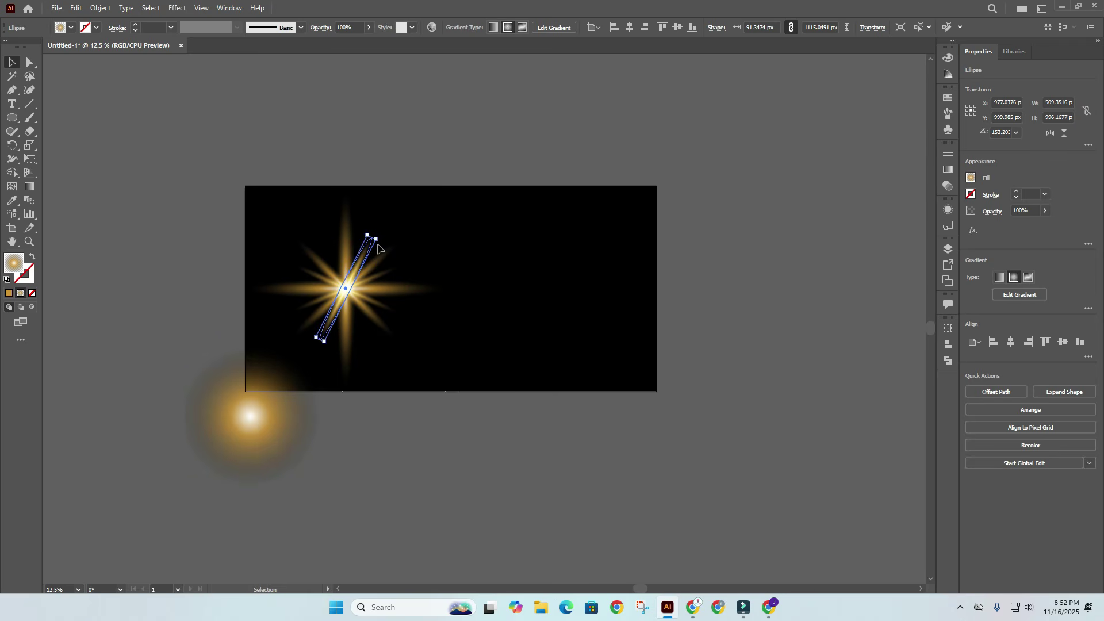
pyautogui.scroll(2, 377, 248)
pyautogui.moveTo(385, 234); pyautogui.dragTo(370, 486)
pyautogui.click(511, 439)
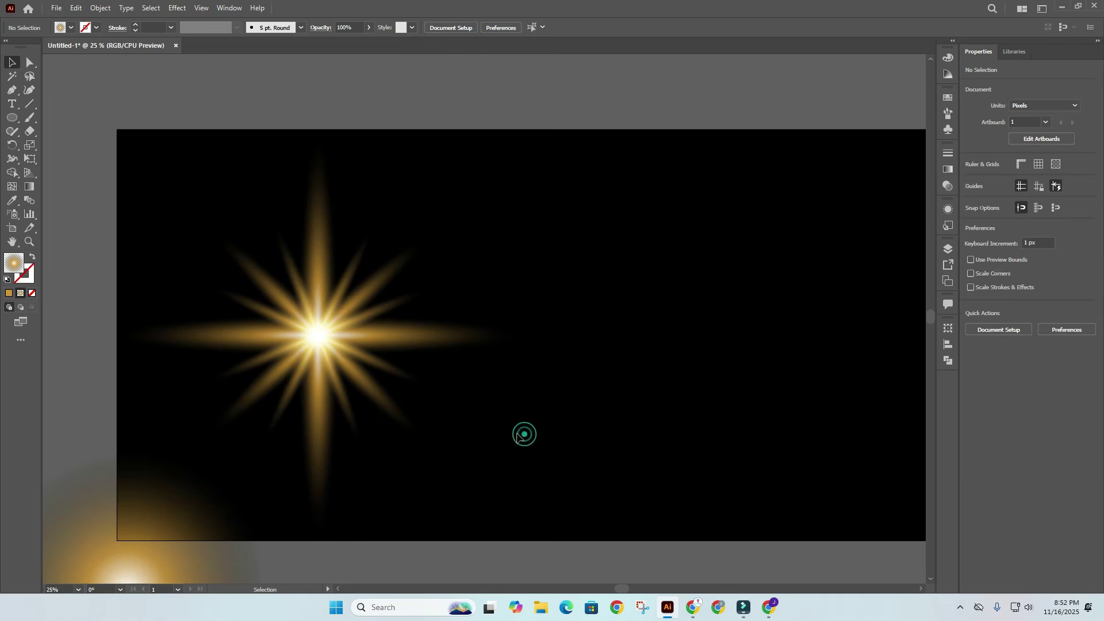
pyautogui.scroll(-3, 515, 437)
pyautogui.scroll(3, 531, 423)
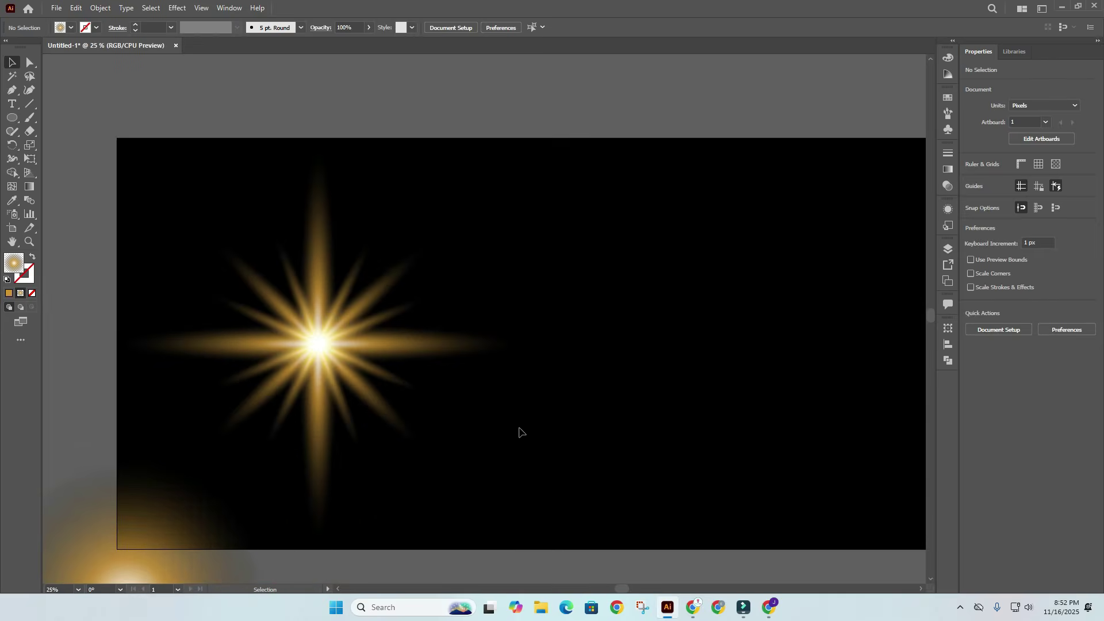
pyautogui.scroll(-1, 507, 391)
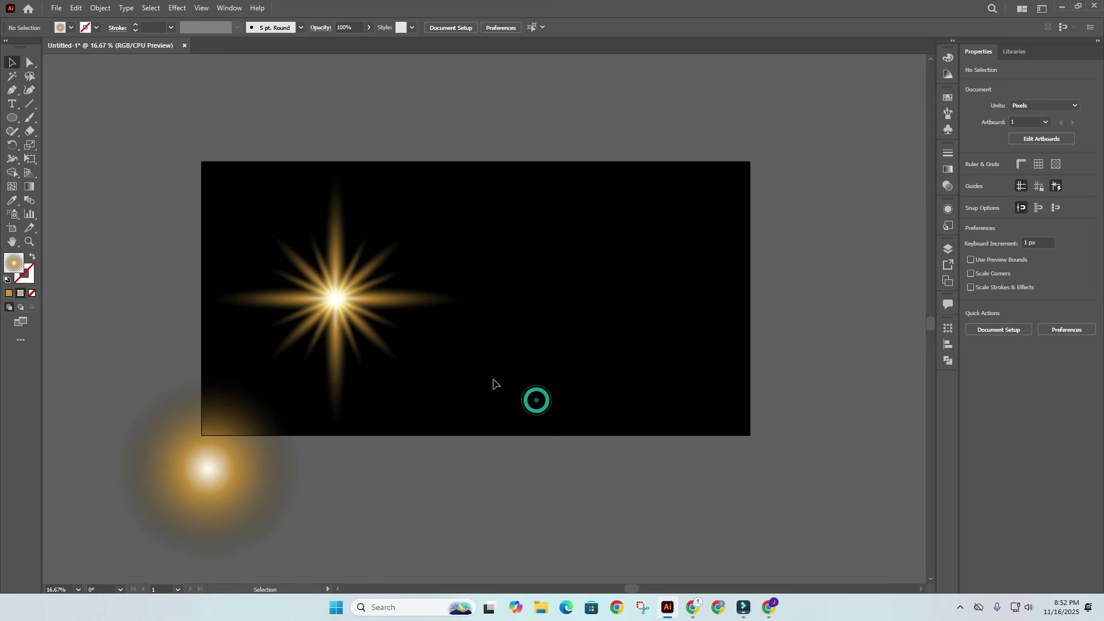
# Step: Group all the star's rays, scale the group to about 1692 × 1692 px and position it on the artboard's left half
pyautogui.click(279, 353)
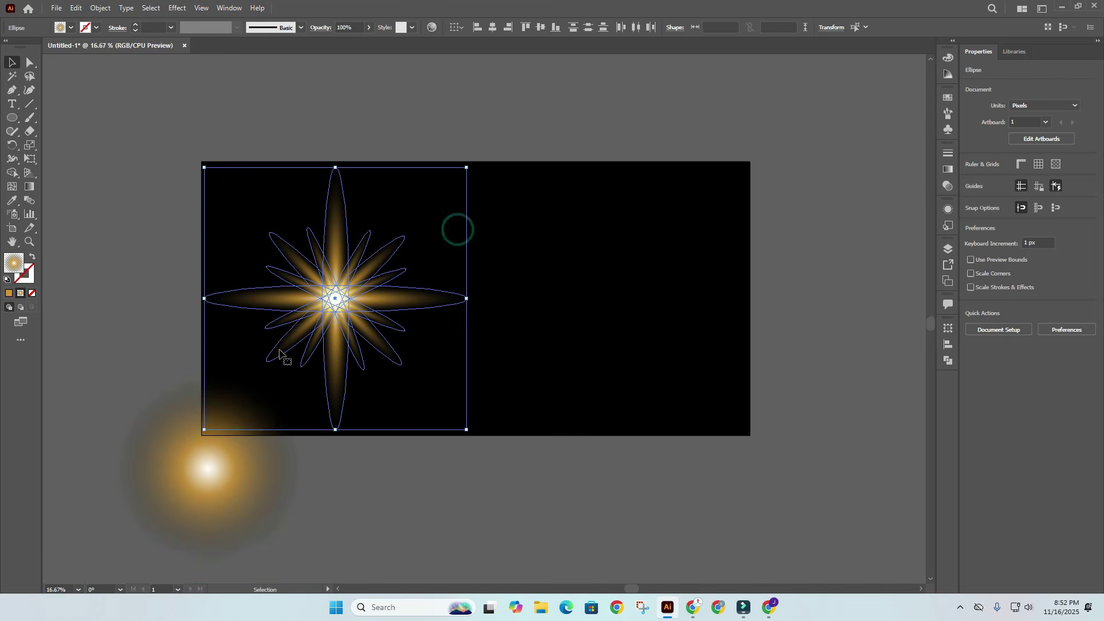
pyautogui.press('a')
pyautogui.press('v')
pyautogui.moveTo(312, 319); pyautogui.dragTo(316, 320)
pyautogui.moveTo(465, 303); pyautogui.dragTo(439, 299)
pyautogui.moveTo(337, 301)
pyautogui.mouseDown()
pyautogui.moveTo(327, 298)
pyautogui.moveTo(343, 307)
pyautogui.moveTo(343, 287)
pyautogui.mouseUp()
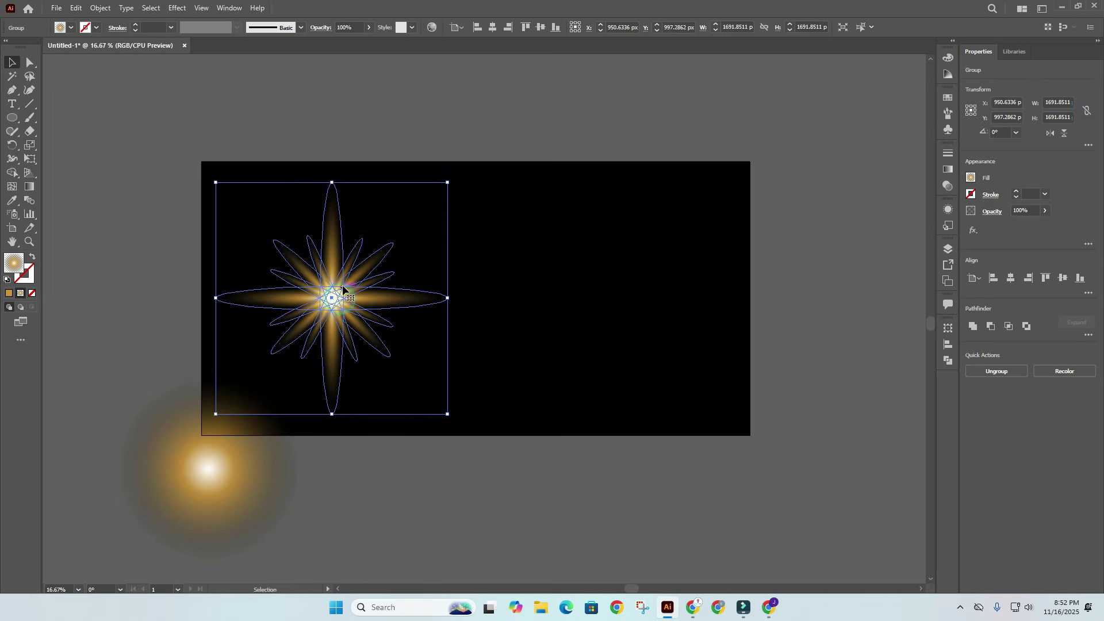
pyautogui.click(503, 294)
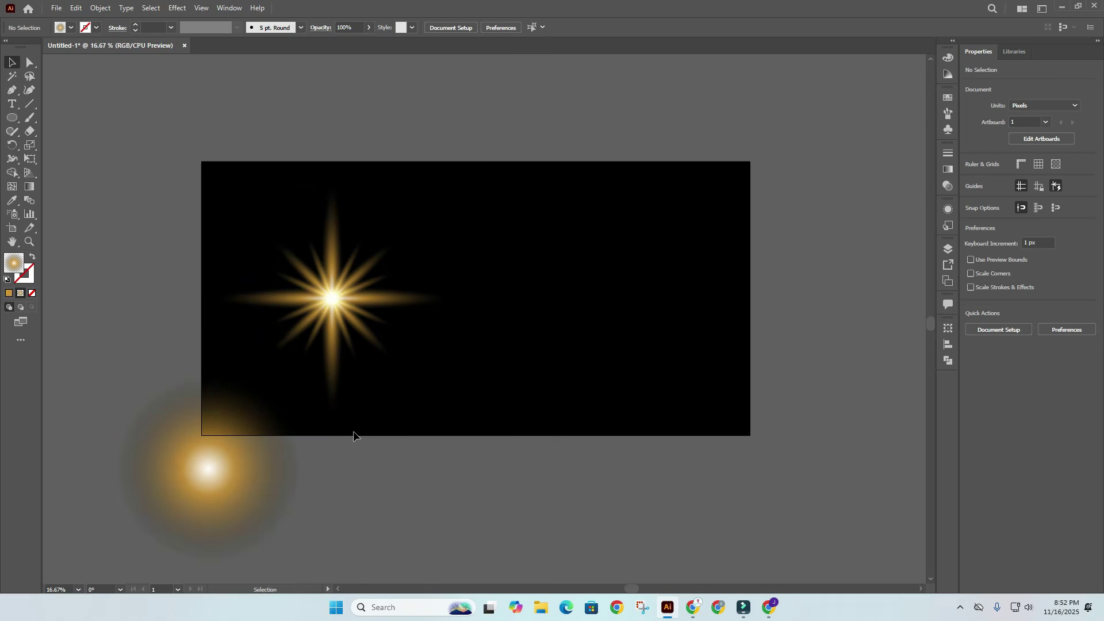
# Step: Place a copy of the round golden glow on the right half of the black artboard
pyautogui.click(330, 297)
pyautogui.click(223, 492)
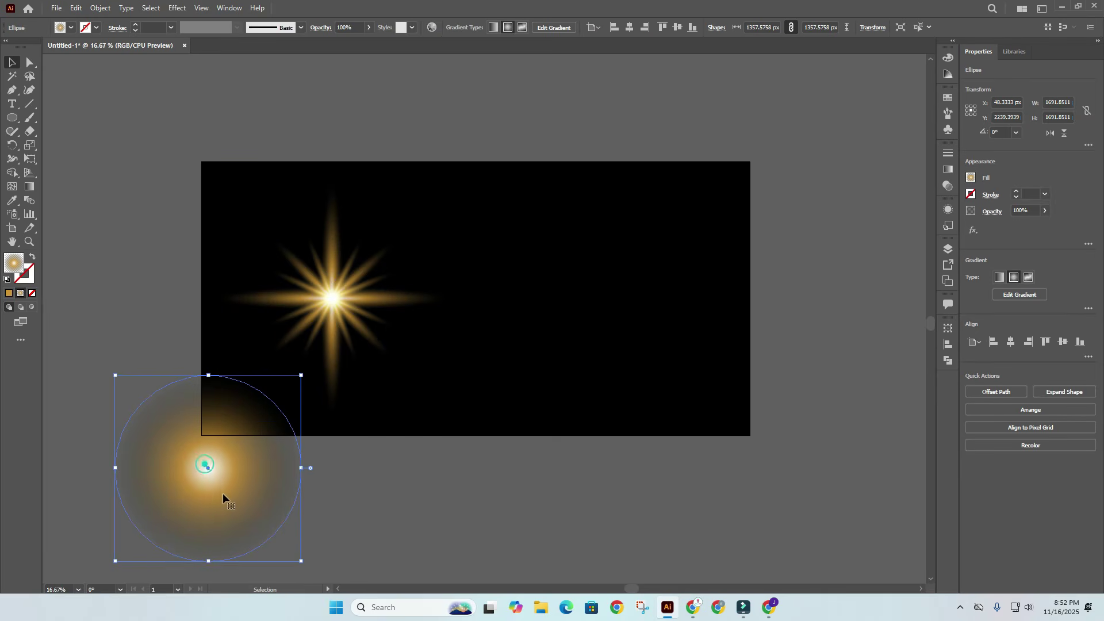
pyautogui.moveTo(188, 486); pyautogui.dragTo(560, 336)
# Step: Enlarge the starburst group proportionally to about 1833 × 1833 px and centre it vertically on the artboard's left half
pyautogui.click(332, 310)
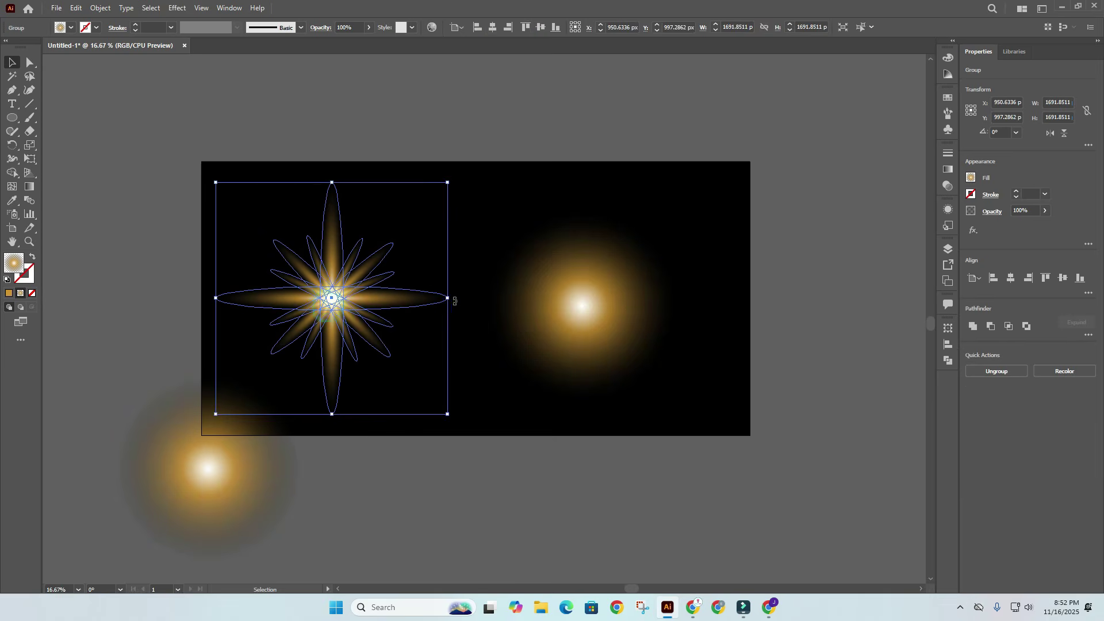
pyautogui.moveTo(449, 299); pyautogui.dragTo(467, 298)
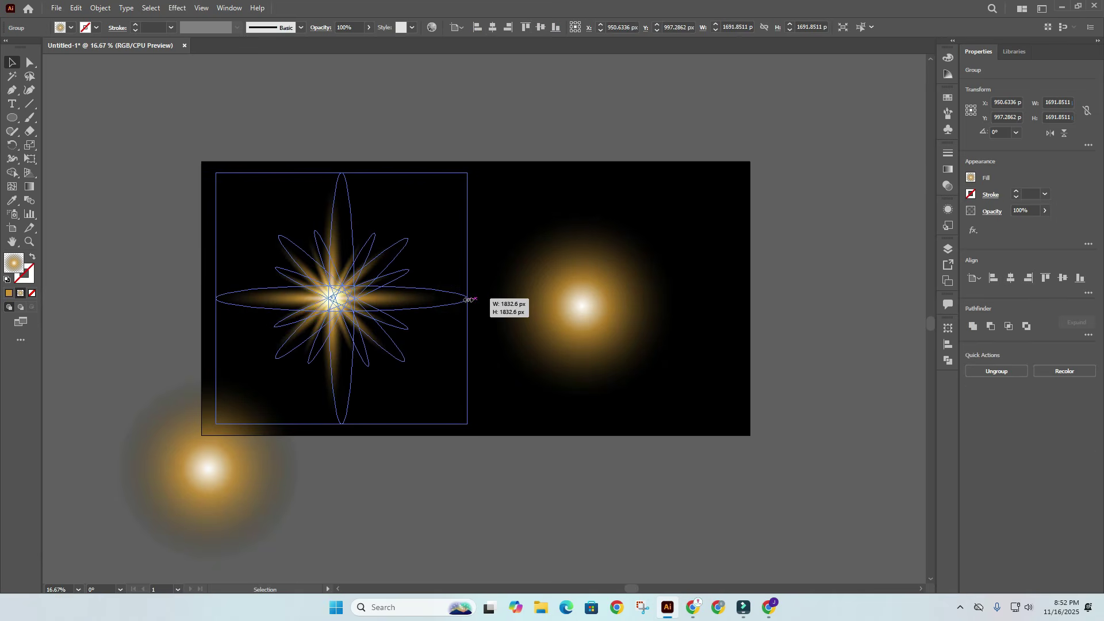
pyautogui.moveTo(363, 292); pyautogui.dragTo(363, 292)
pyautogui.click(364, 301)
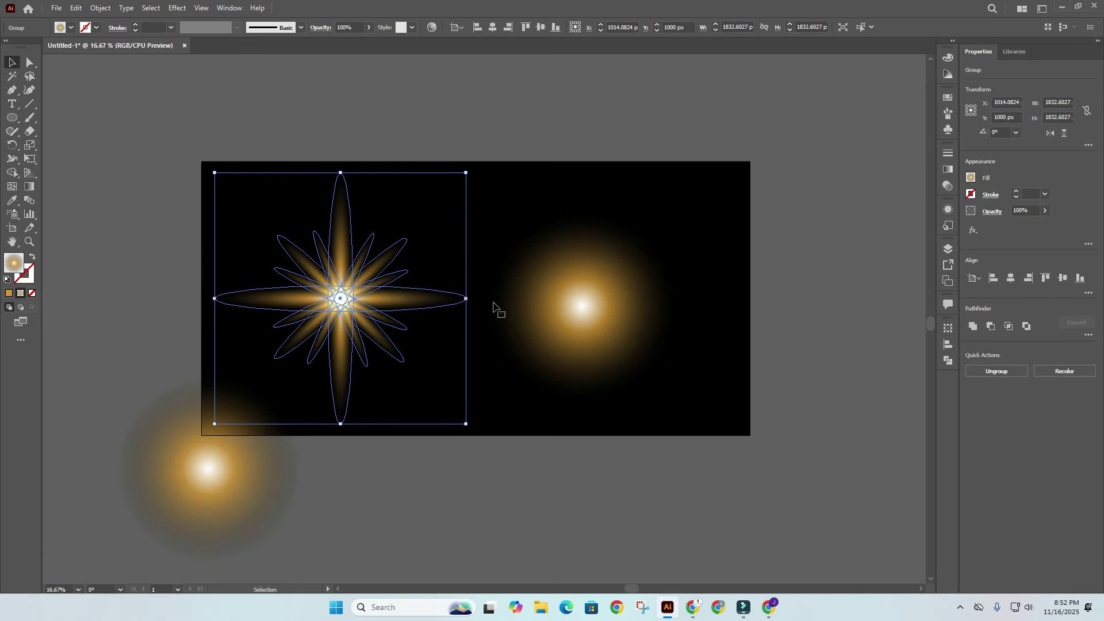
# Step: Remove the gold stop from the right-hand glow's radial gradient, leaving white fading to black at 0% opacity
pyautogui.click(598, 318)
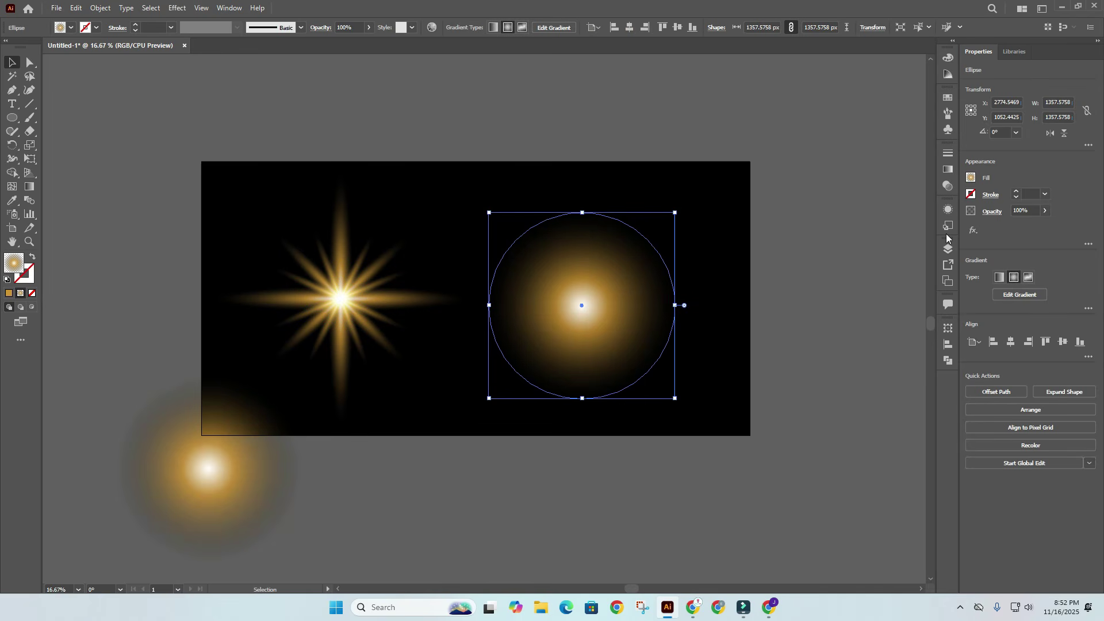
pyautogui.click(948, 169)
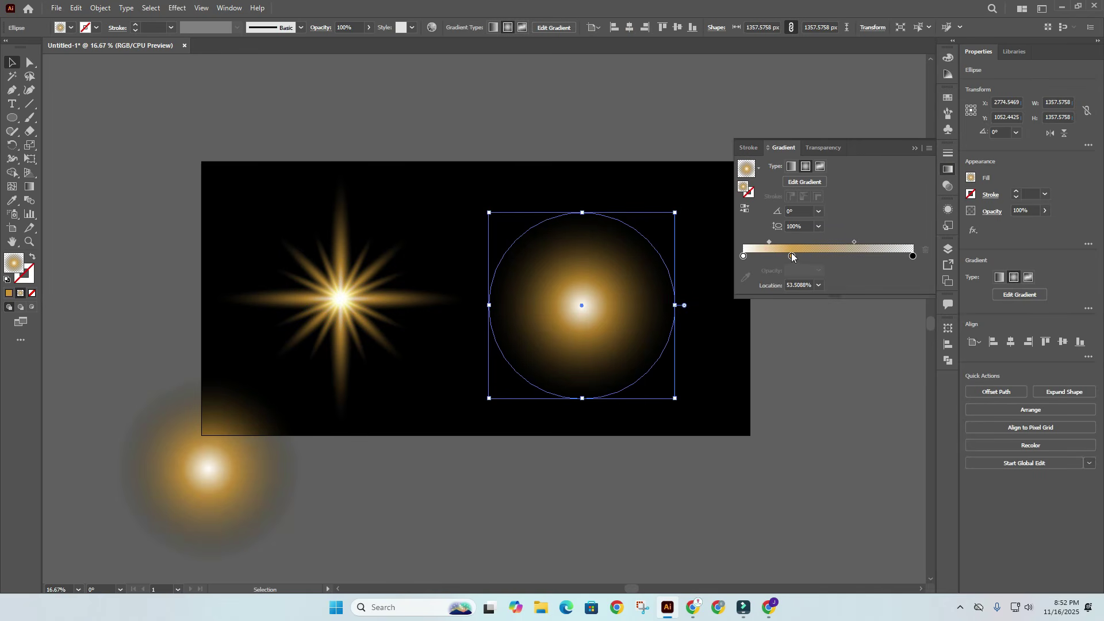
pyautogui.moveTo(792, 256); pyautogui.dragTo(789, 299)
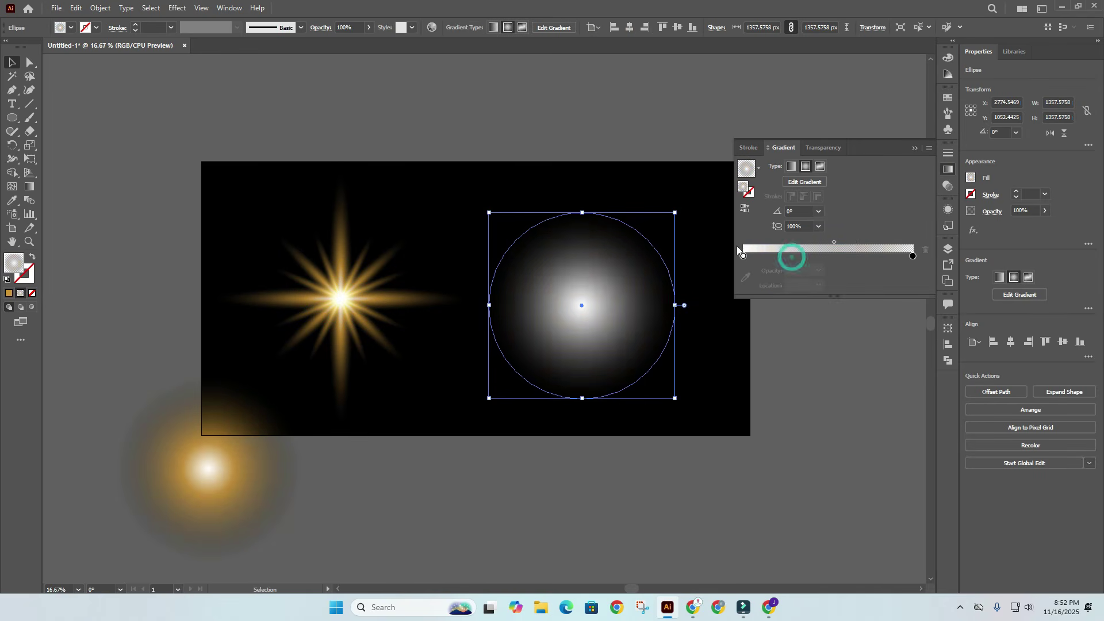
pyautogui.click(913, 256)
pyautogui.click(819, 271)
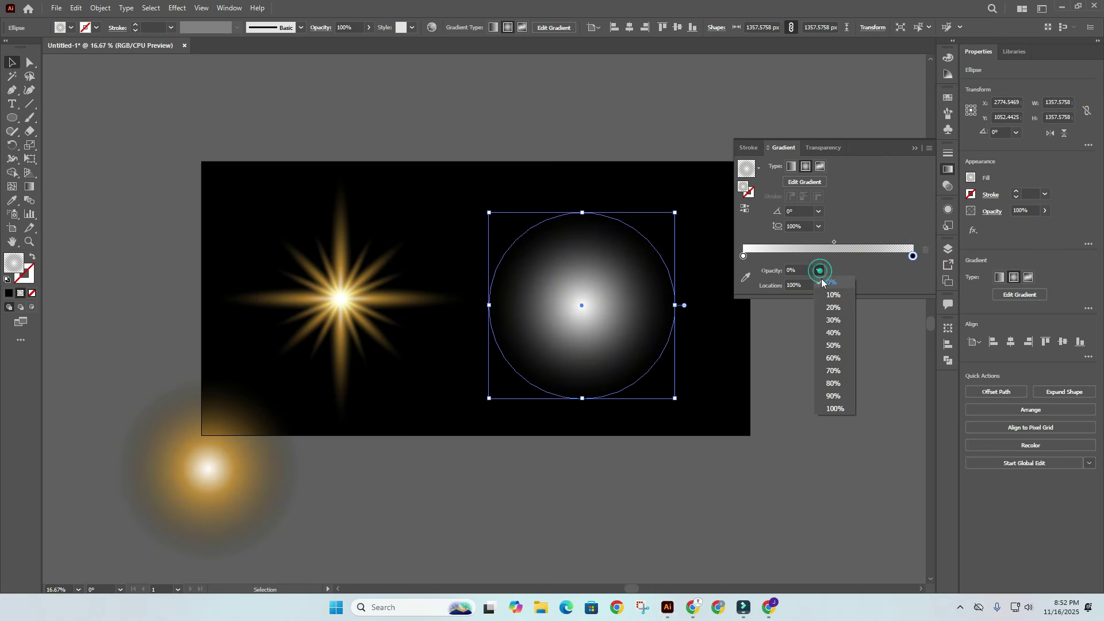
pyautogui.click(743, 256)
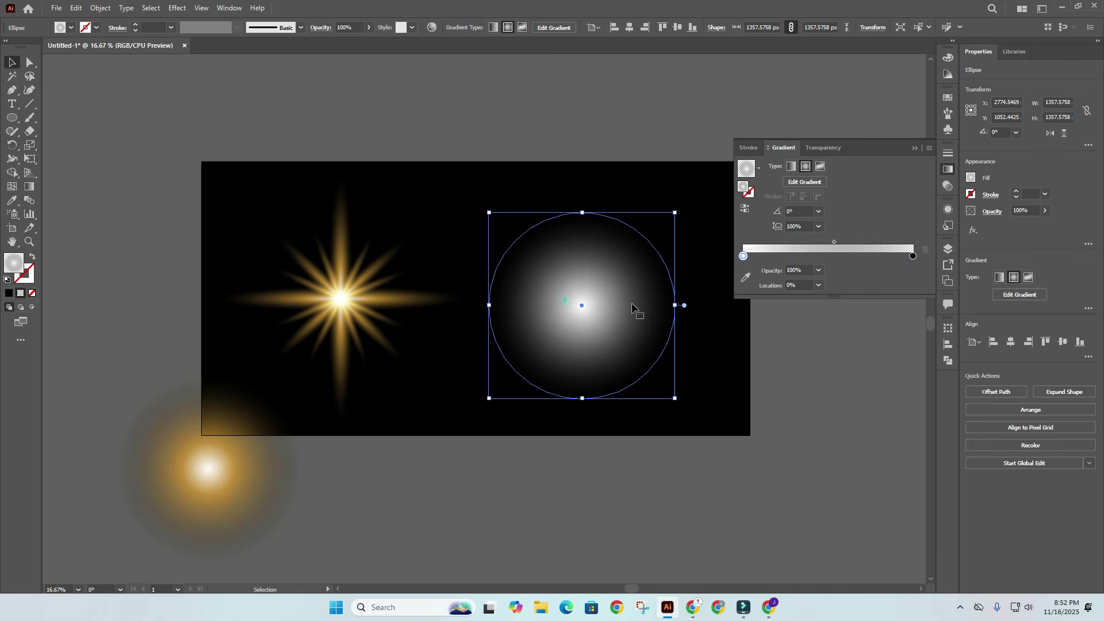
# Step: Reshape the white glow into a narrow vertical ray about 151 × 1636 px and position it right of the golden star
pyautogui.moveTo(675, 307); pyautogui.dragTo(506, 311)
pyautogui.moveTo(499, 211); pyautogui.dragTo(498, 186)
pyautogui.moveTo(498, 398); pyautogui.dragTo(498, 410)
pyautogui.moveTo(508, 300); pyautogui.dragTo(544, 269)
pyautogui.click(914, 148)
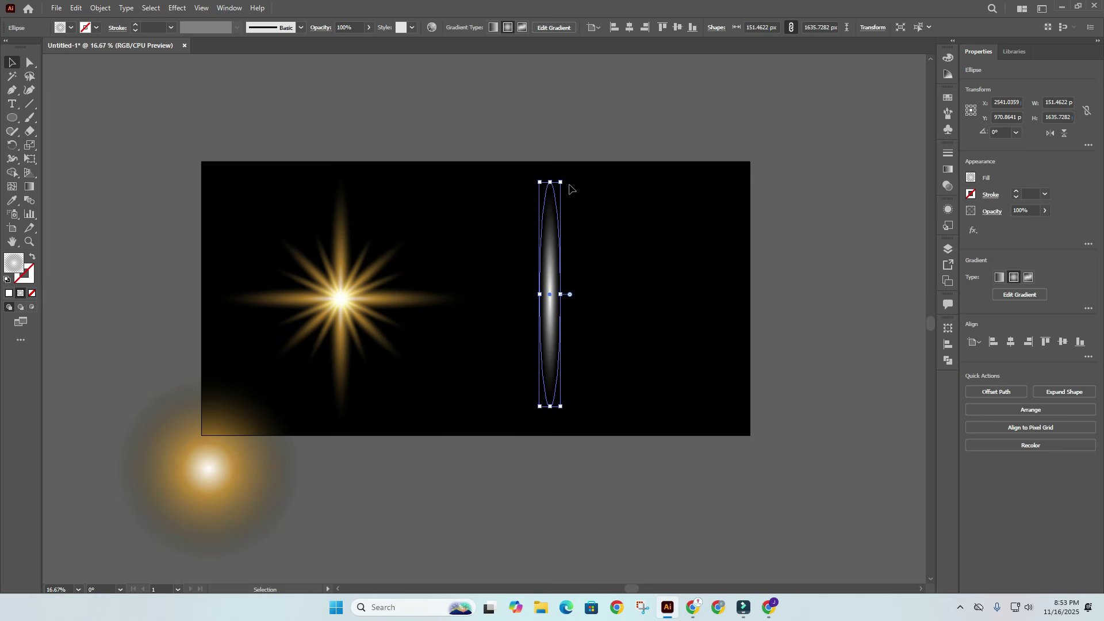
# Step: Copy the vertical white ray in place and rotate the copy 90° to form a cross
pyautogui.press('a')
pyautogui.press('v')
pyautogui.press('a')
pyautogui.press('v')
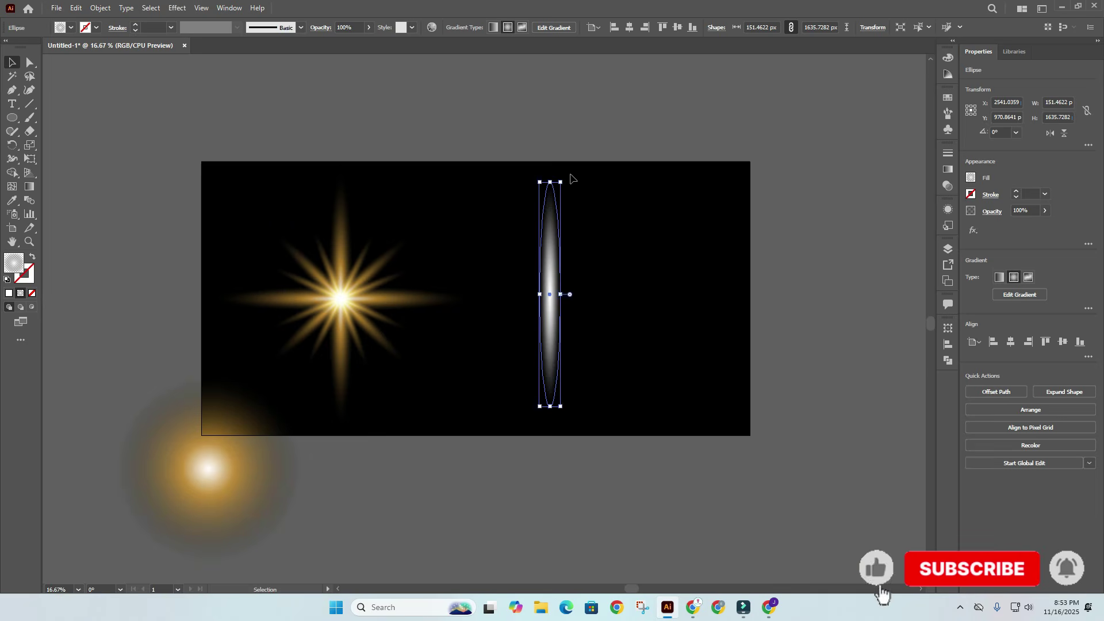
pyautogui.moveTo(563, 177); pyautogui.dragTo(642, 309)
pyautogui.click(638, 234)
# Step: Add two crossing diagonal copies of the horizontal white ray, scaled down to about 127 × 1376 px
pyautogui.press('a')
pyautogui.click(592, 302)
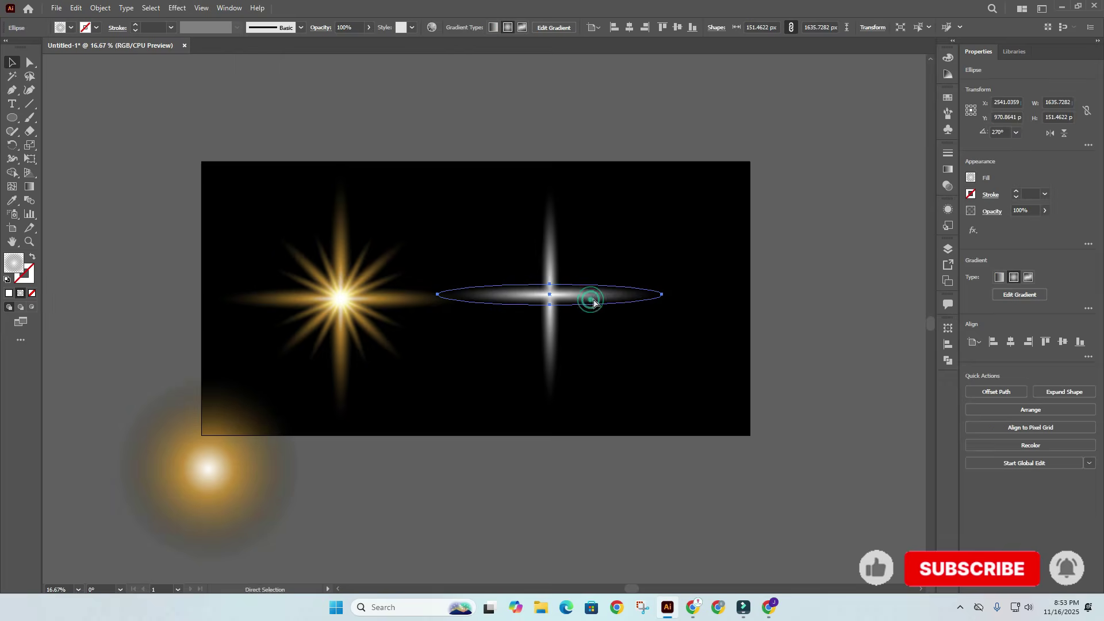
pyautogui.press('v')
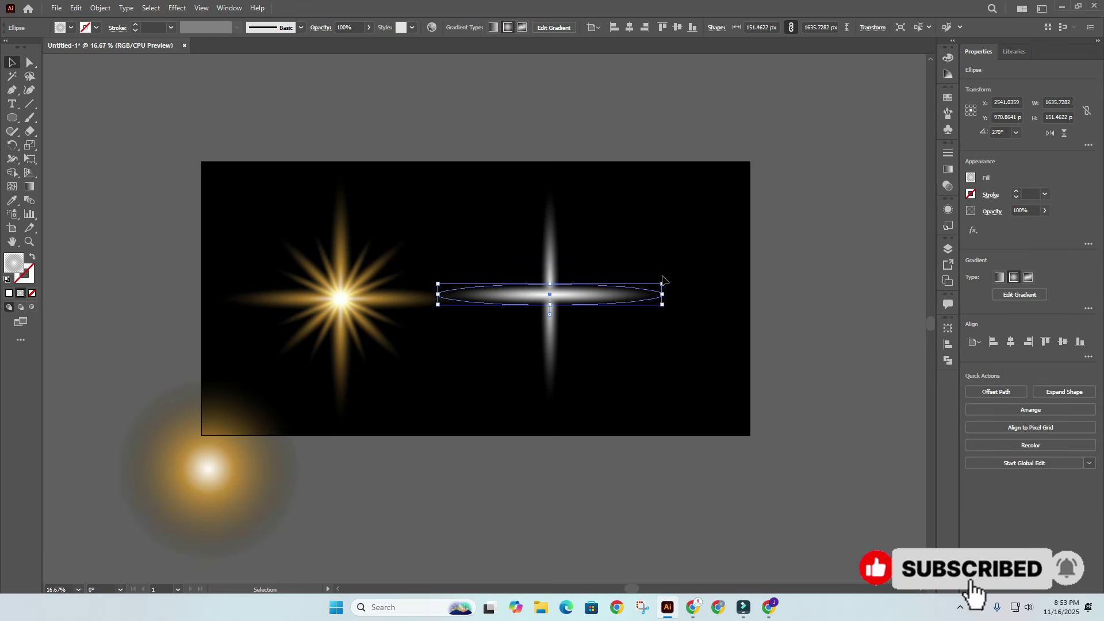
pyautogui.moveTo(666, 283); pyautogui.dragTo(613, 362)
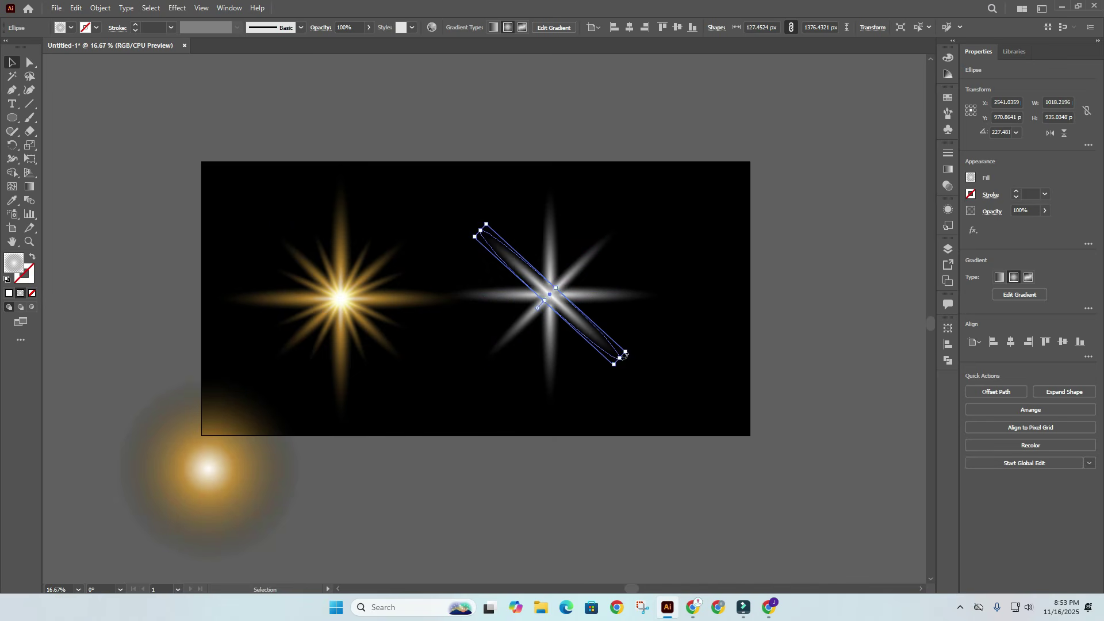
pyautogui.click(644, 345)
# Step: Copy a diagonal white ray, rotate it between the vertical and upper-right rays, and shrink it to about 102 × 1099 px
pyautogui.click(575, 315)
pyautogui.press('a')
pyautogui.press('v')
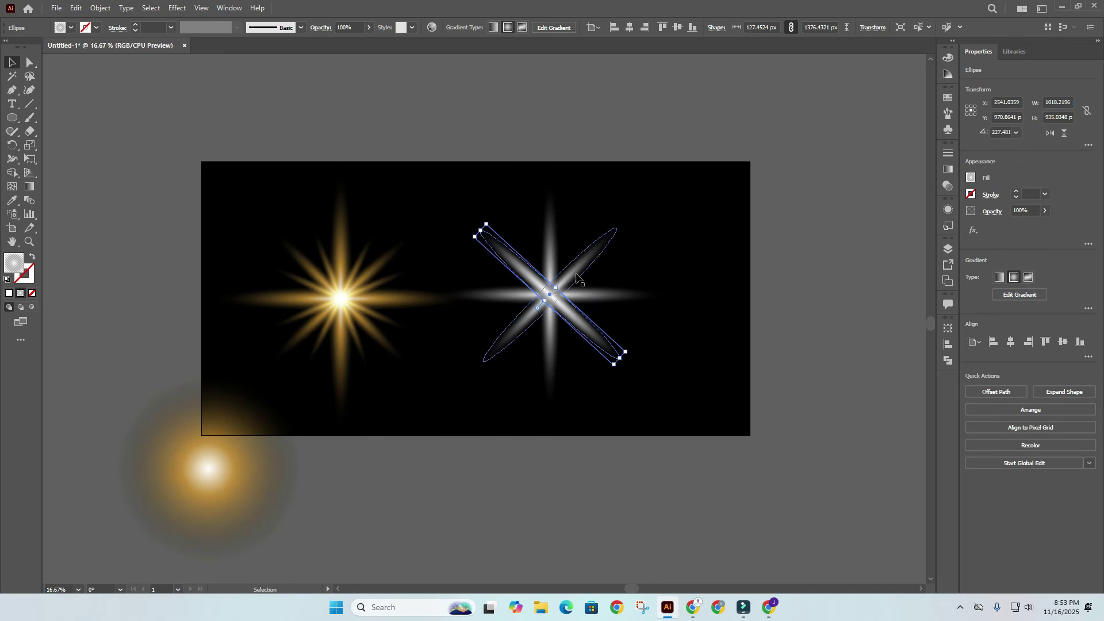
pyautogui.moveTo(630, 353); pyautogui.dragTo(582, 192)
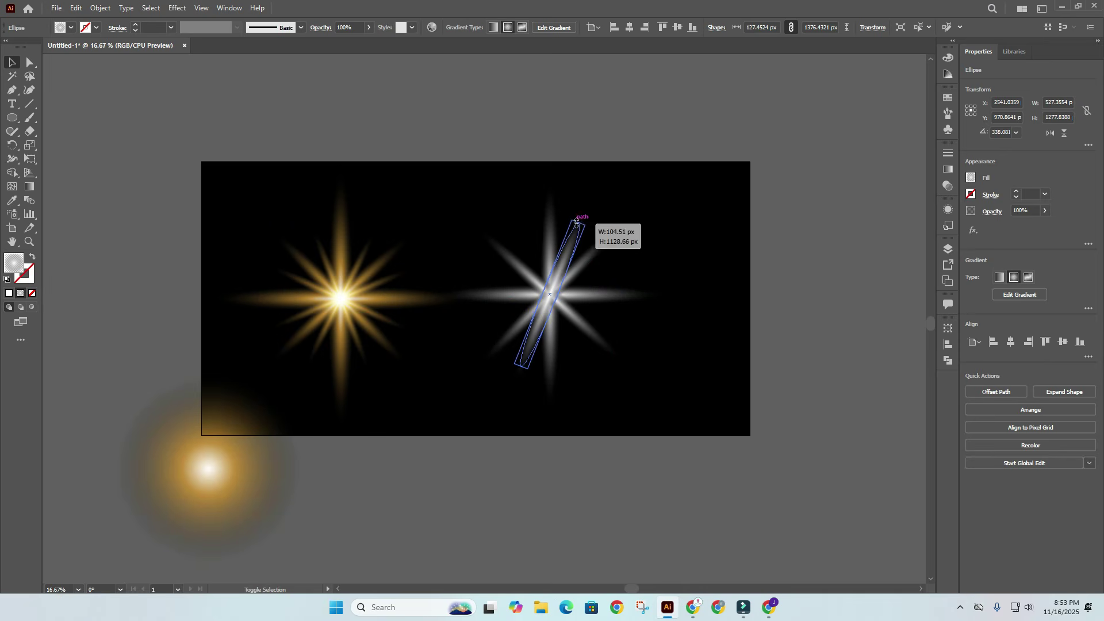
pyautogui.click(600, 199)
pyautogui.press('ctrl')
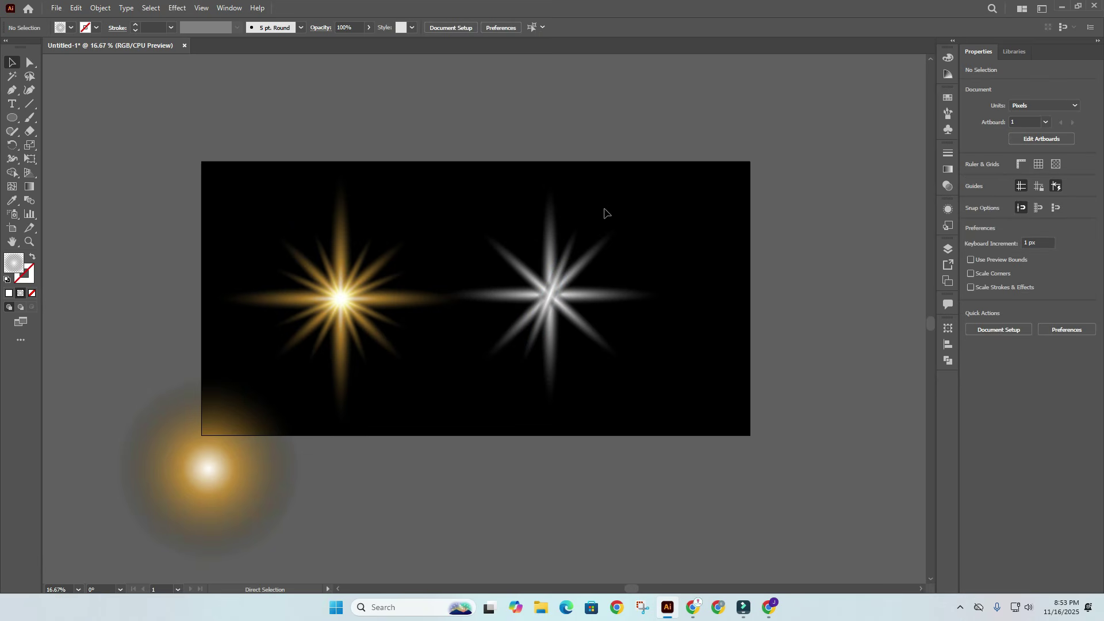
# Step: Copy the short steep white ray in place and rotate the copy 90° into the gap above the lower-right diagonal
pyautogui.hotkey('ctrl', 'f')
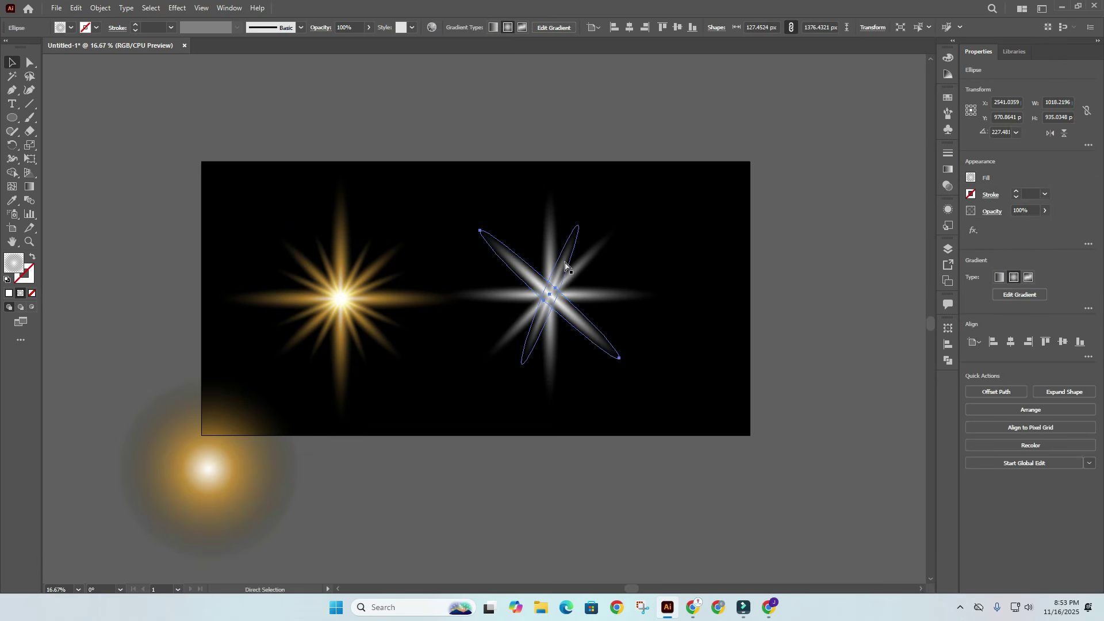
pyautogui.click(582, 241)
pyautogui.keyDown('ctrl'); pyautogui.click(571, 251); pyautogui.keyUp('ctrl')
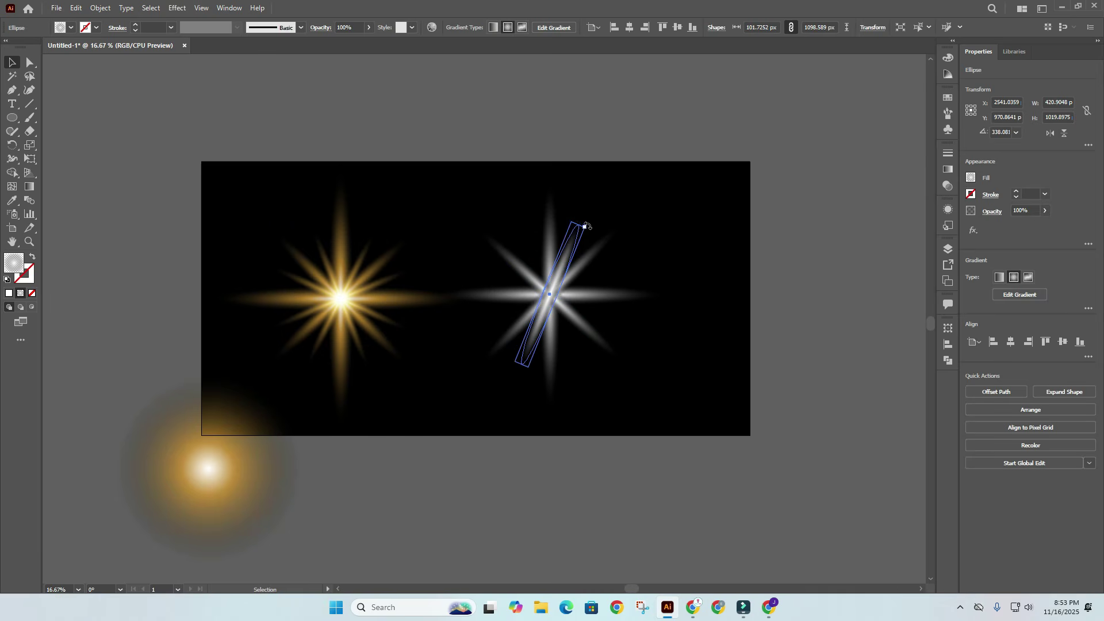
pyautogui.moveTo(587, 226); pyautogui.dragTo(611, 329)
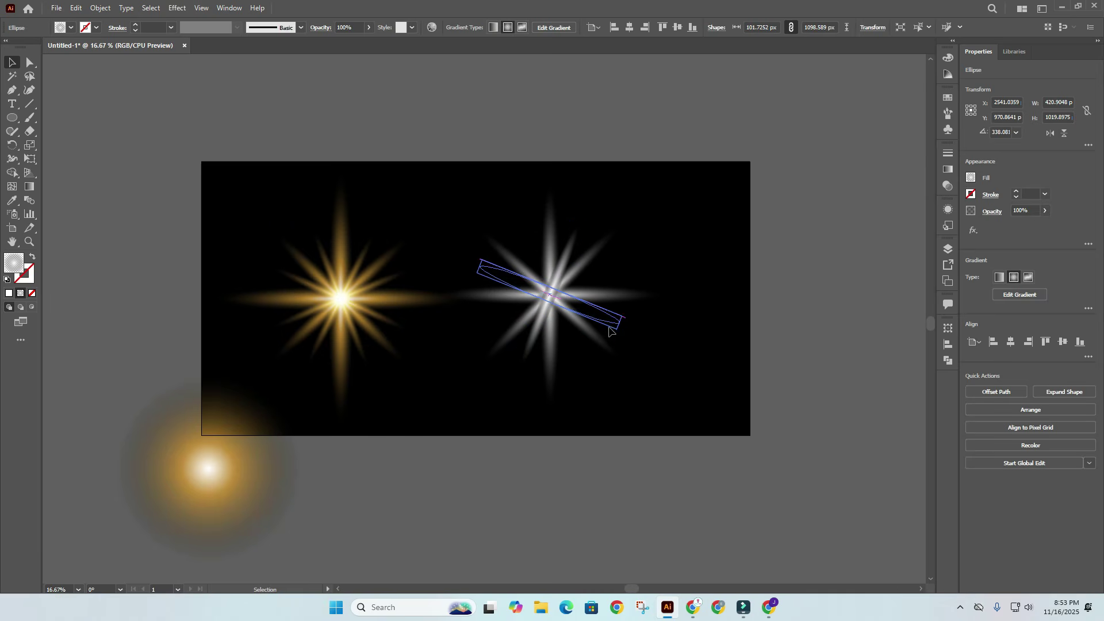
pyautogui.click(687, 321)
# Step: Fill the white star's last two gaps with short ray copies, one steep towards the lower right and one perpendicular to it
pyautogui.click(579, 315)
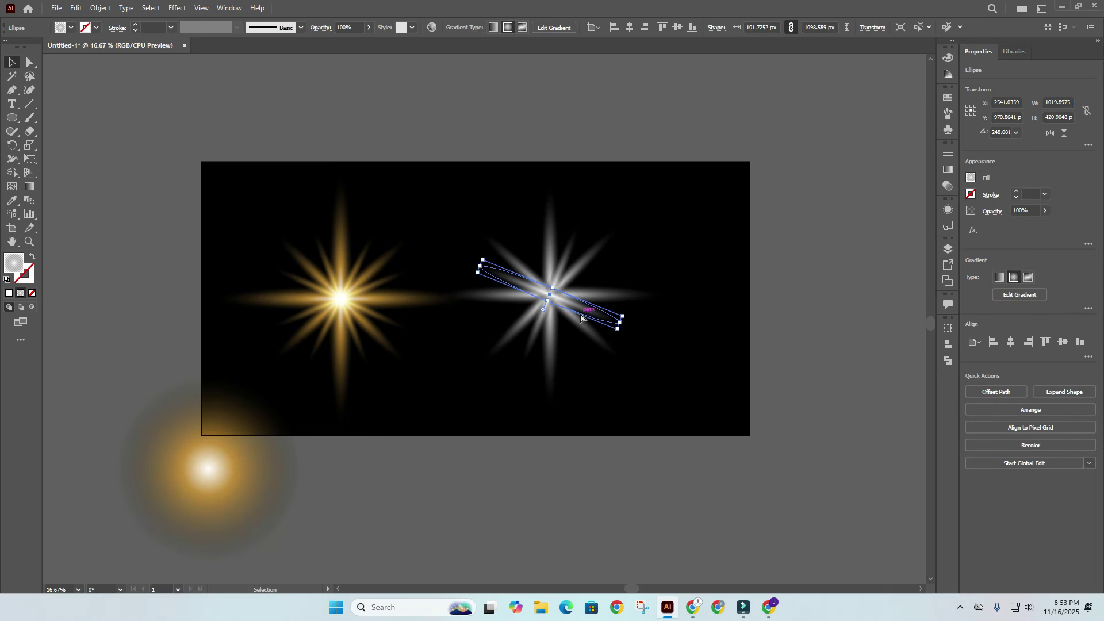
pyautogui.moveTo(625, 317); pyautogui.dragTo(610, 350)
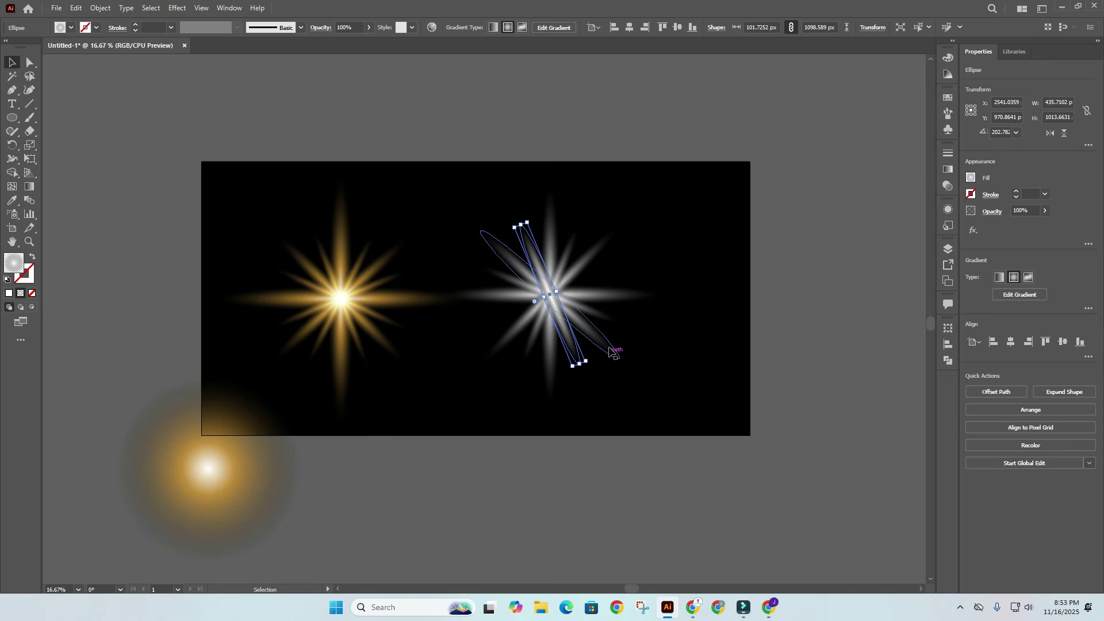
pyautogui.click(591, 365)
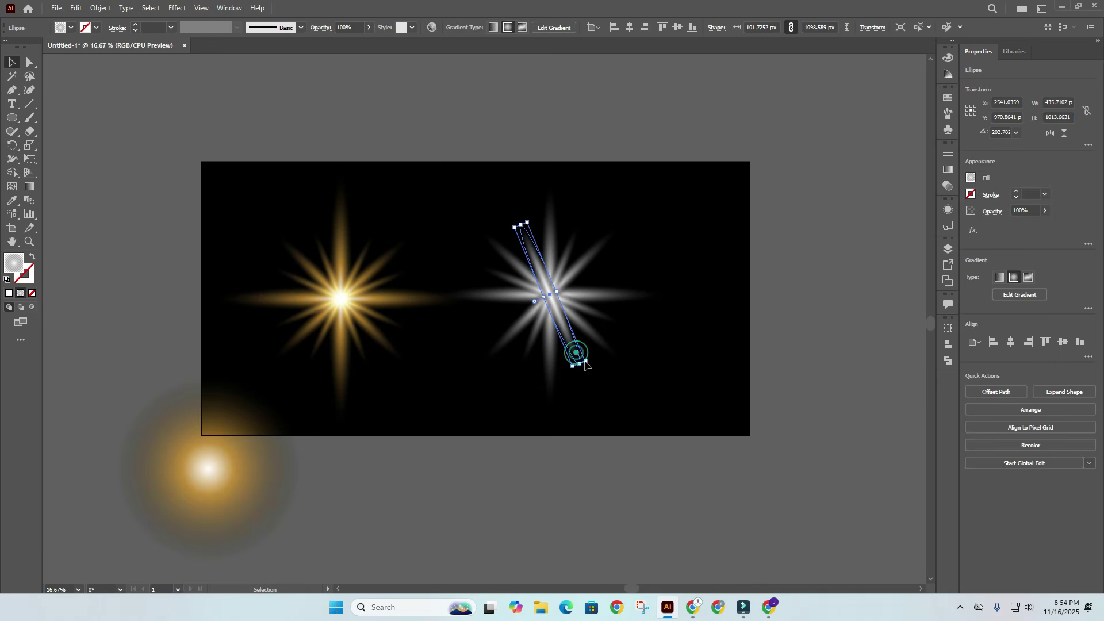
pyautogui.moveTo(590, 362); pyautogui.dragTo(473, 328)
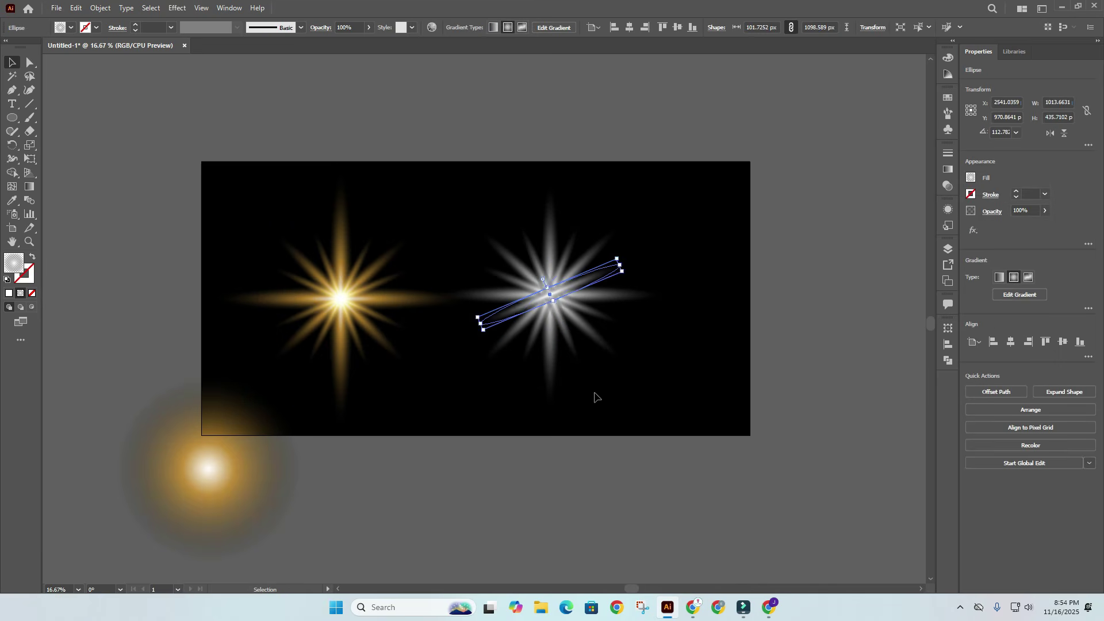
pyautogui.click(594, 392)
# Step: Switch to the browser and look through the contributor's Adobe Stock portfolio for light-effect references
pyautogui.click(769, 606)
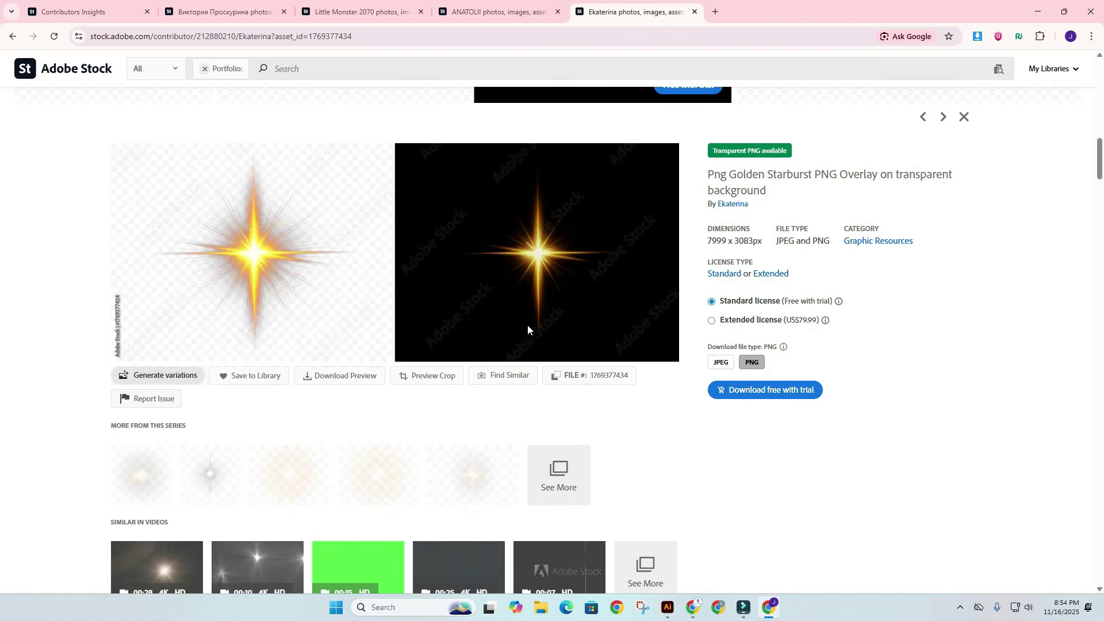
pyautogui.scroll(-10, 552, 340)
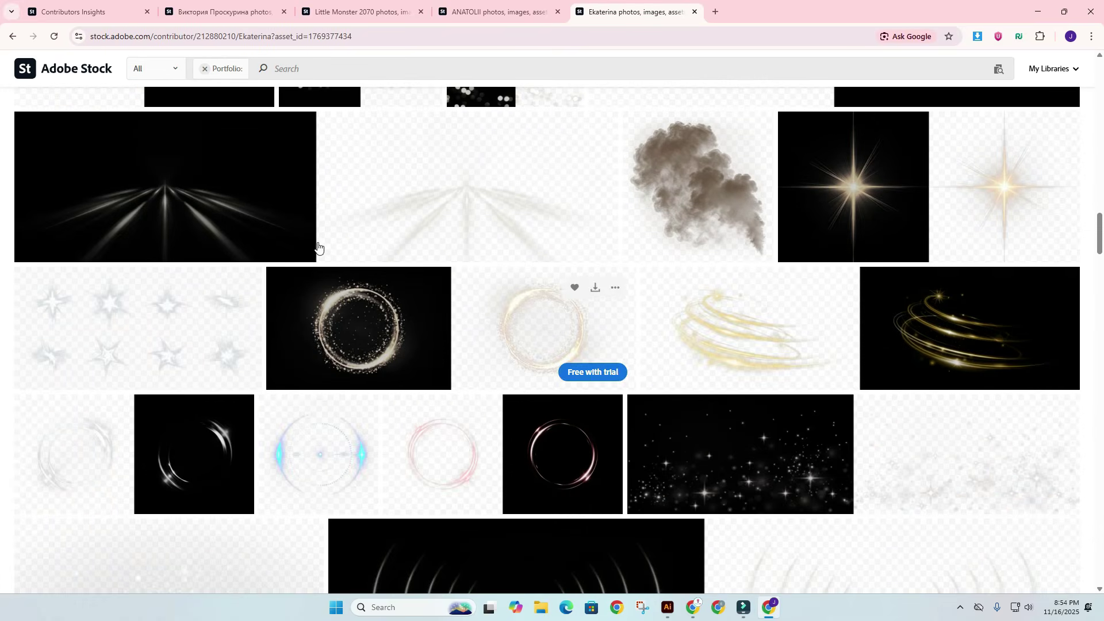
pyautogui.scroll(-10, 1037, 212)
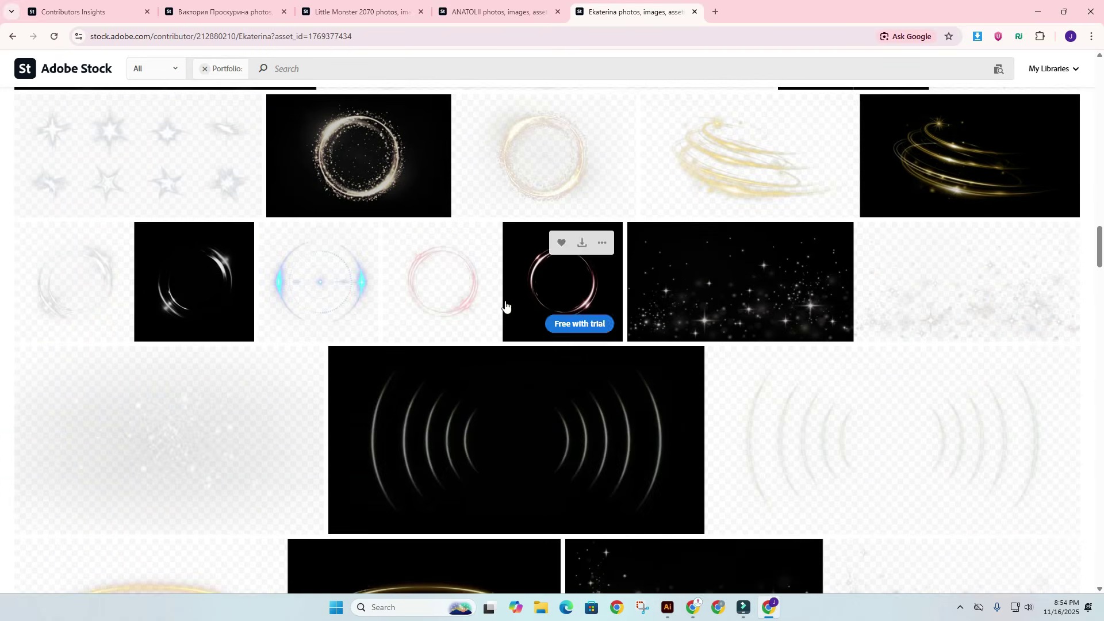
pyautogui.scroll(-6, 489, 385)
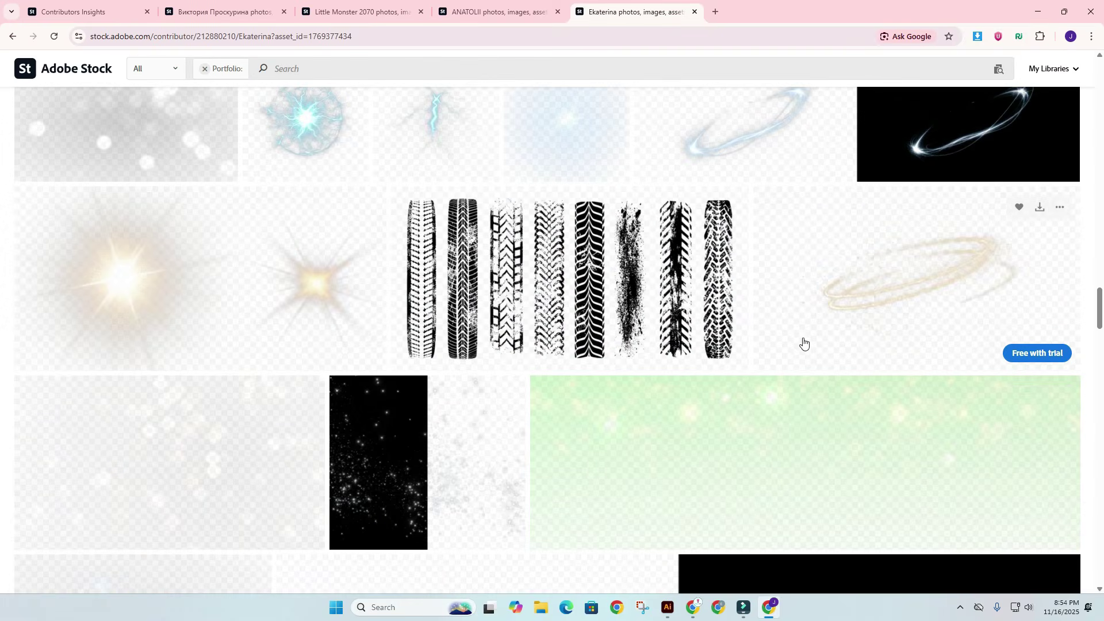
pyautogui.scroll(6, 978, 311)
pyautogui.moveTo(1099, 292); pyautogui.dragTo(1102, 32)
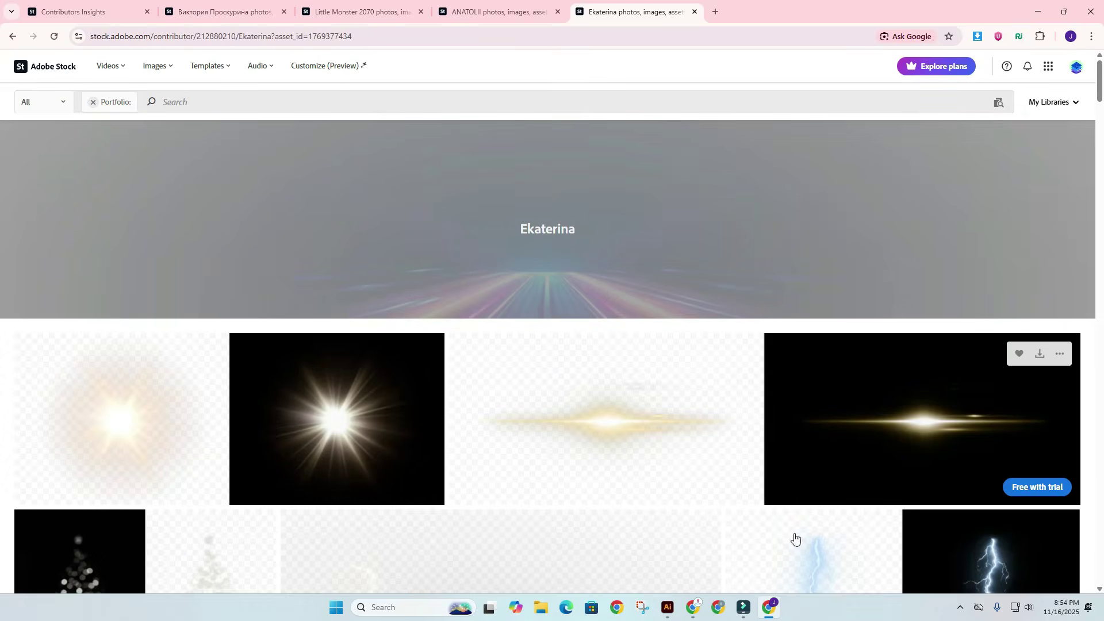
# Step: Switch back to Illustrator and place a copy of a short, shallow diagonal white ray below the white star
pyautogui.click(666, 608)
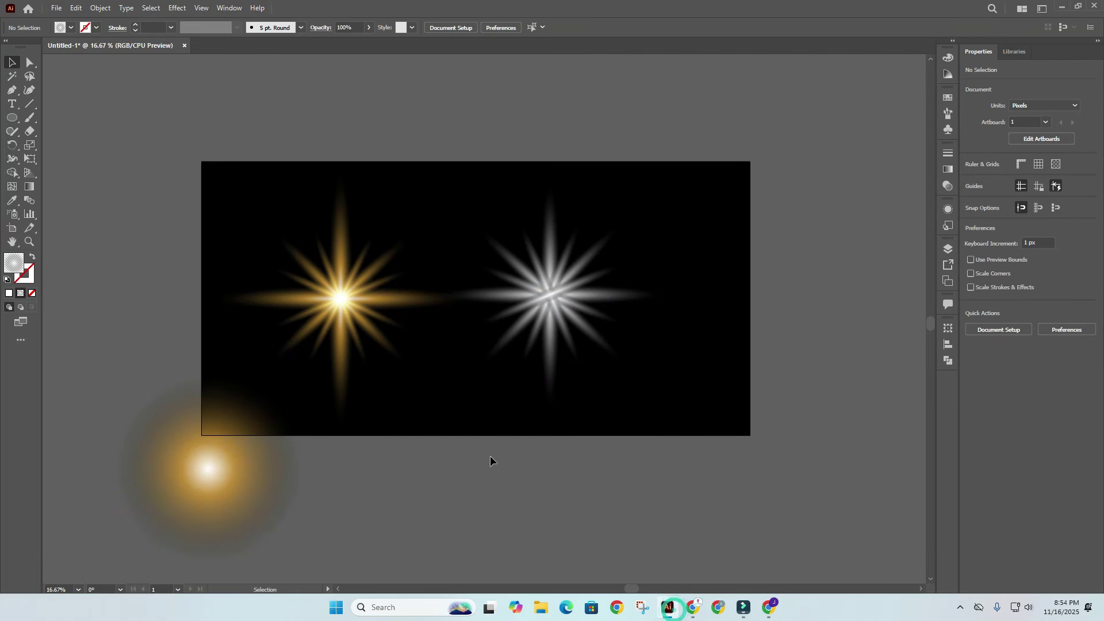
pyautogui.moveTo(633, 232); pyautogui.dragTo(499, 372)
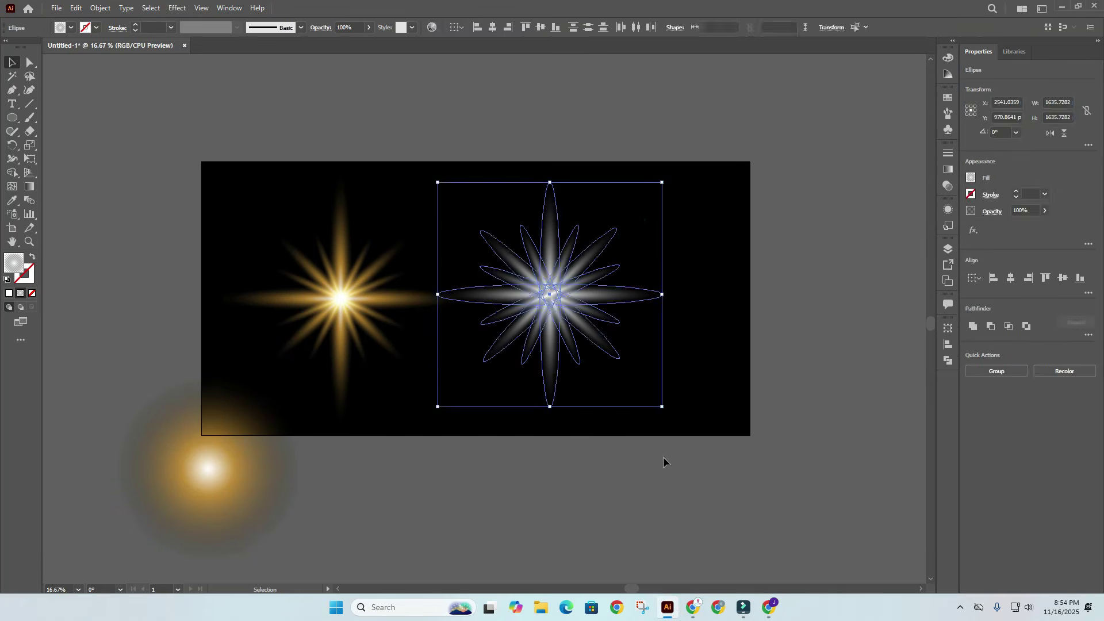
pyautogui.click(662, 456)
pyautogui.moveTo(564, 291); pyautogui.dragTo(556, 450)
# Step: Set the blending mode of all the white star's rays to Screen
pyautogui.moveTo(651, 212); pyautogui.dragTo(497, 381)
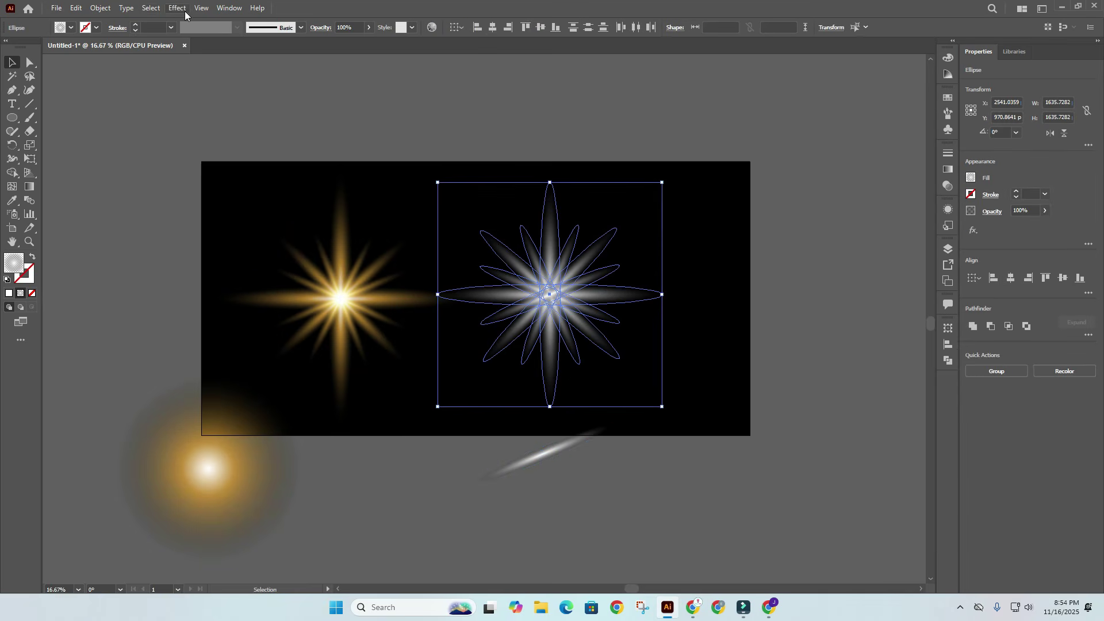
pyautogui.click(315, 29)
pyautogui.click(242, 47)
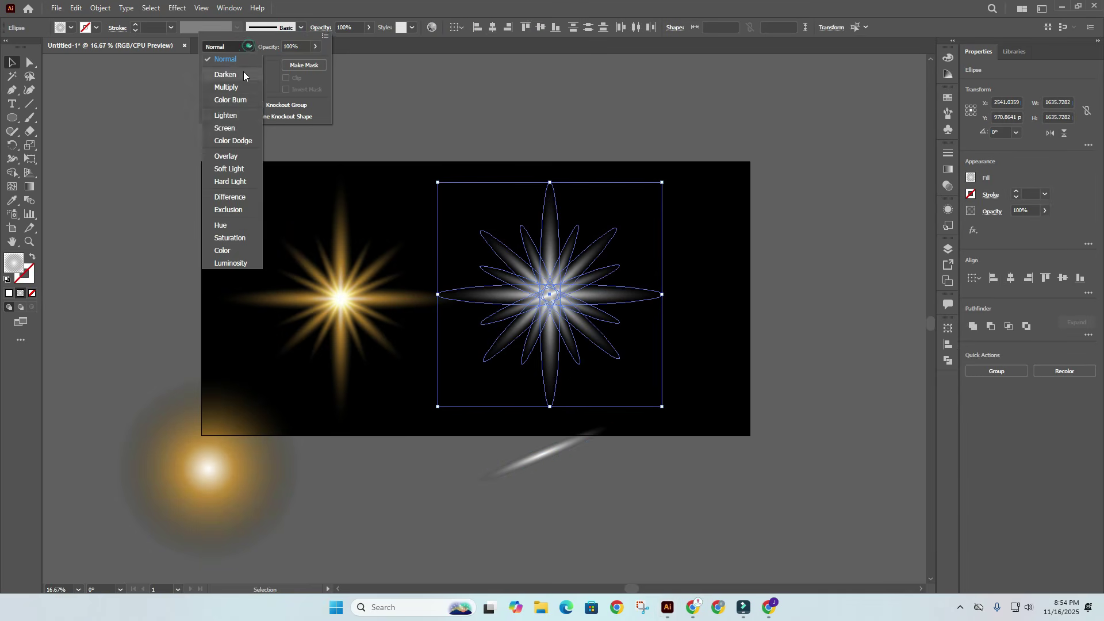
pyautogui.click(231, 127)
pyautogui.click(381, 109)
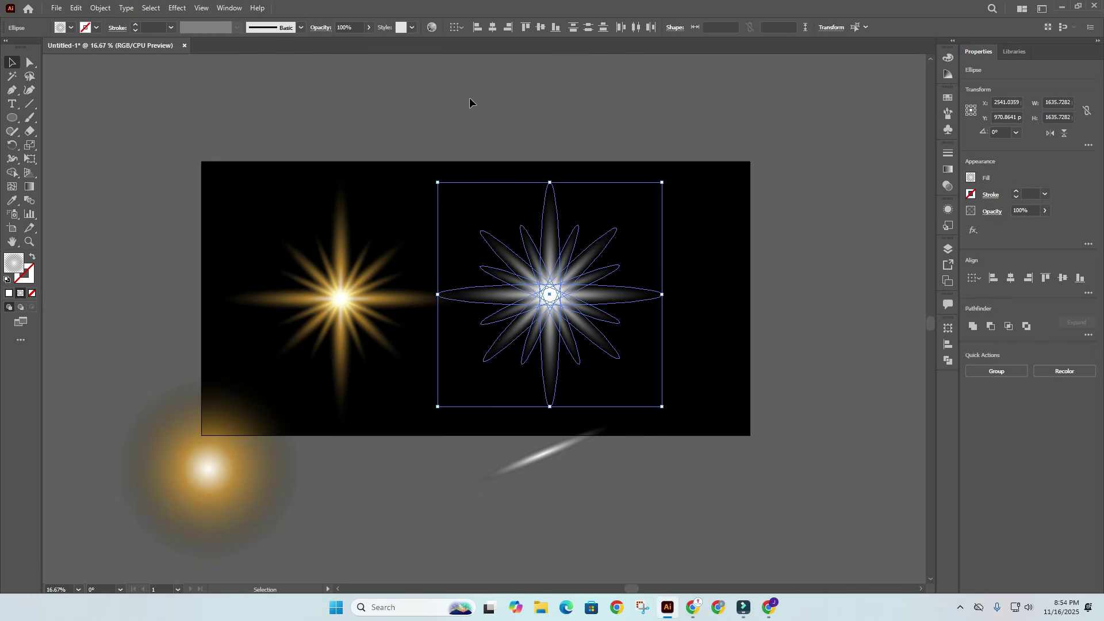
pyautogui.click(468, 98)
# Step: Group the white star's rays and centre the group on the artboard's right half
pyautogui.moveTo(658, 222); pyautogui.dragTo(506, 339)
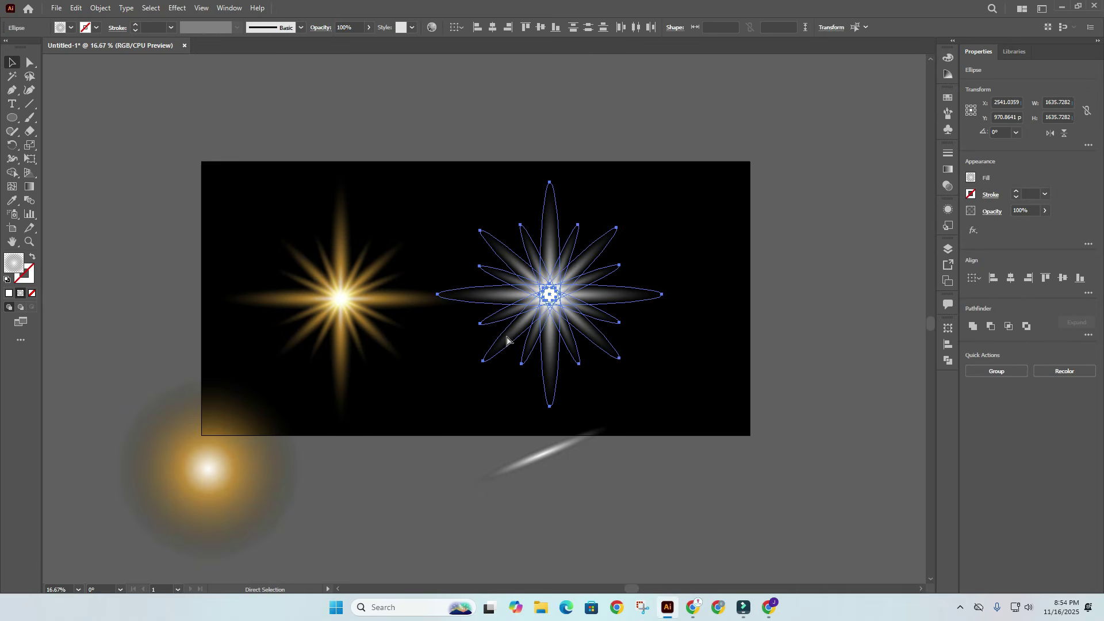
pyautogui.hotkey('ctrl', 'g')
pyautogui.moveTo(533, 302); pyautogui.dragTo(592, 296)
pyautogui.click(798, 257)
# Step: Move the loose white ray just beneath the white star and rotate it until it is nearly horizontal
pyautogui.moveTo(534, 466); pyautogui.dragTo(566, 429)
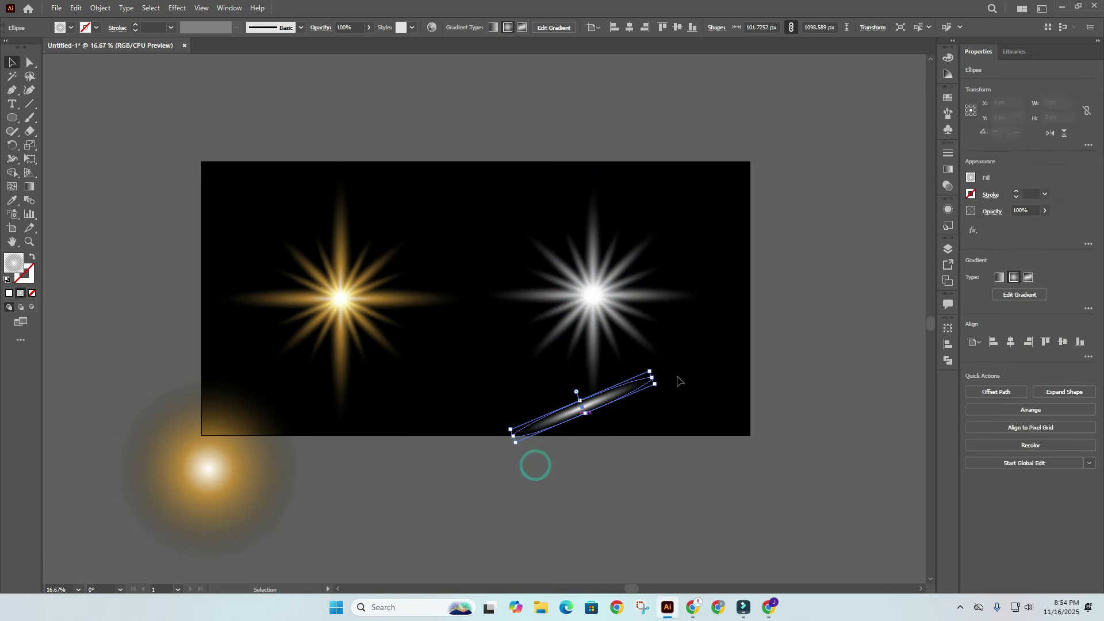
pyautogui.moveTo(659, 386); pyautogui.dragTo(666, 405)
pyautogui.moveTo(601, 411)
pyautogui.mouseDown()
pyautogui.moveTo(626, 410)
pyautogui.moveTo(617, 407)
pyautogui.mouseUp()
# Step: Thicken the nearly horizontal ray beneath the white star to about 144 px
pyautogui.click(651, 354)
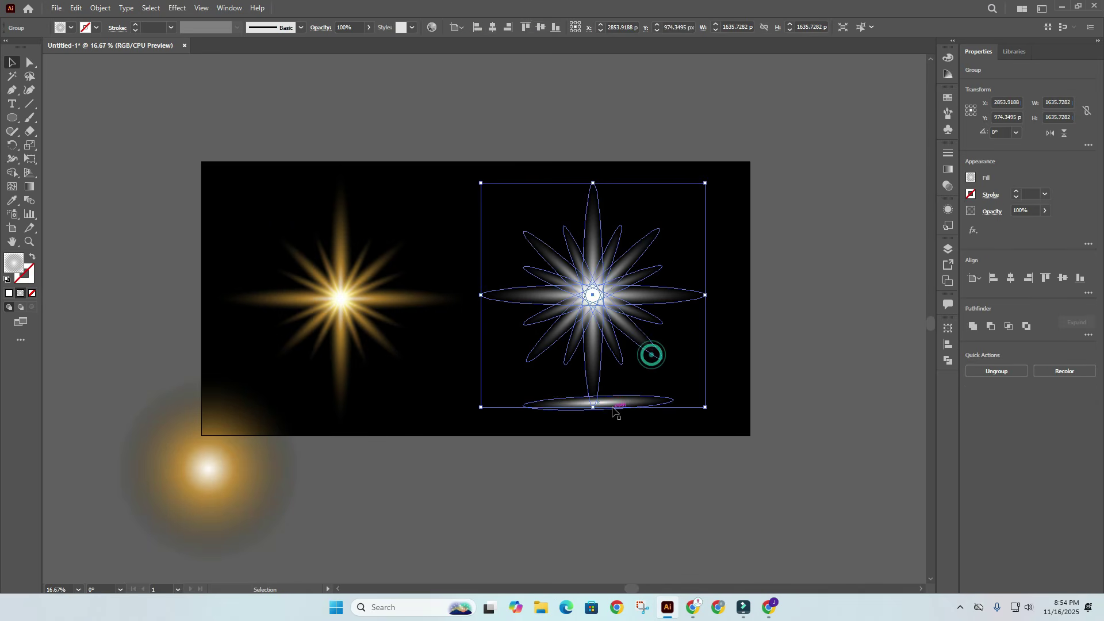
pyautogui.click(638, 446)
pyautogui.click(621, 407)
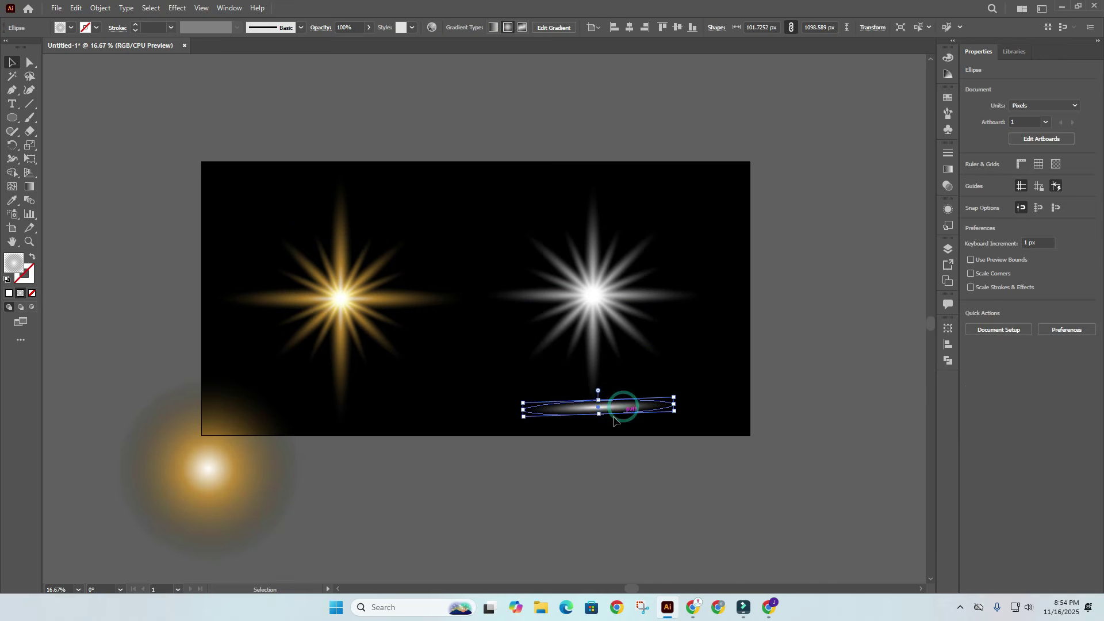
pyautogui.moveTo(599, 415); pyautogui.dragTo(599, 421)
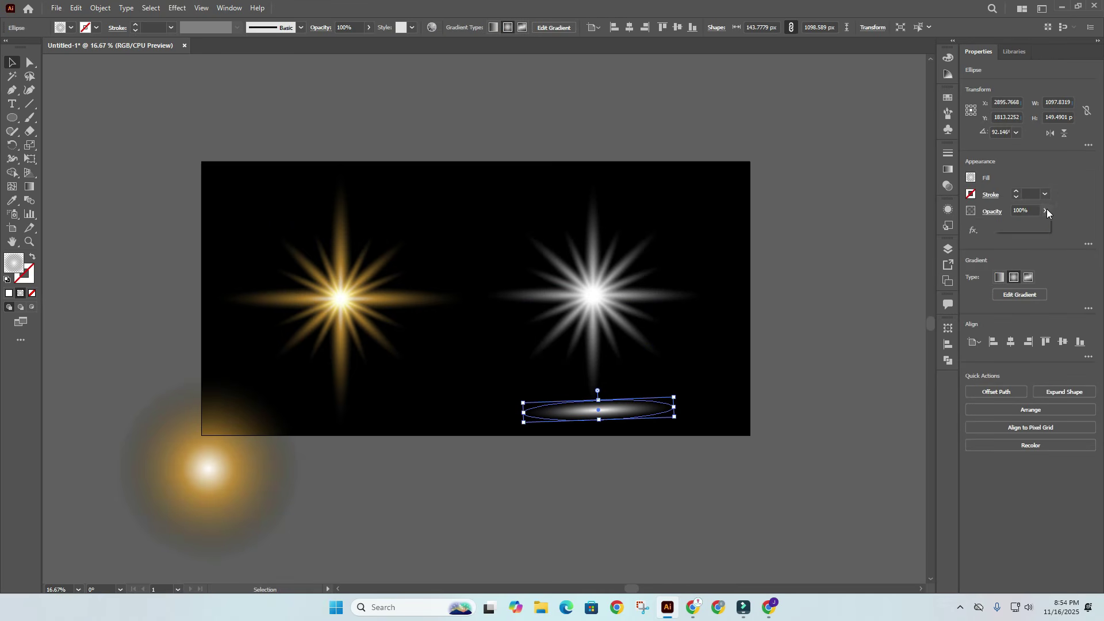
# Step: Set the opacity of the nearly horizontal ray to 44% and move it slightly up toward the white star
pyautogui.moveTo(1020, 225); pyautogui.dragTo(1023, 225)
pyautogui.click(887, 242)
pyautogui.moveTo(621, 413); pyautogui.dragTo(621, 409)
pyautogui.click(751, 334)
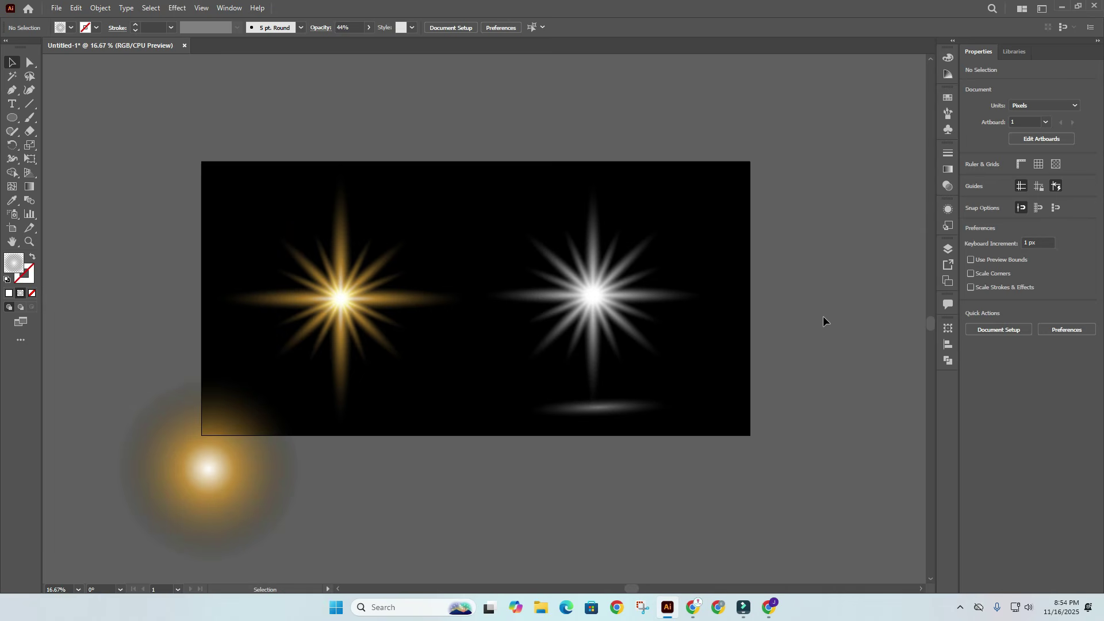
# Step: Delete the loose golden glow circle at the artboard's lower-left corner
pyautogui.click(193, 519)
pyautogui.press('Delete')
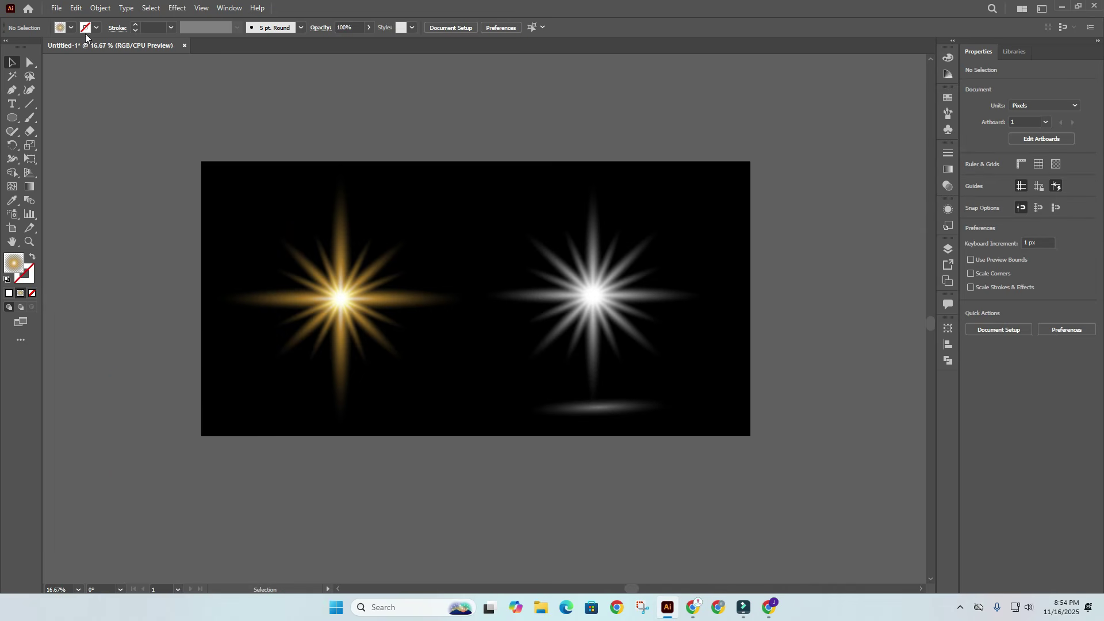
pyautogui.hotkey('ctrl', 'q')
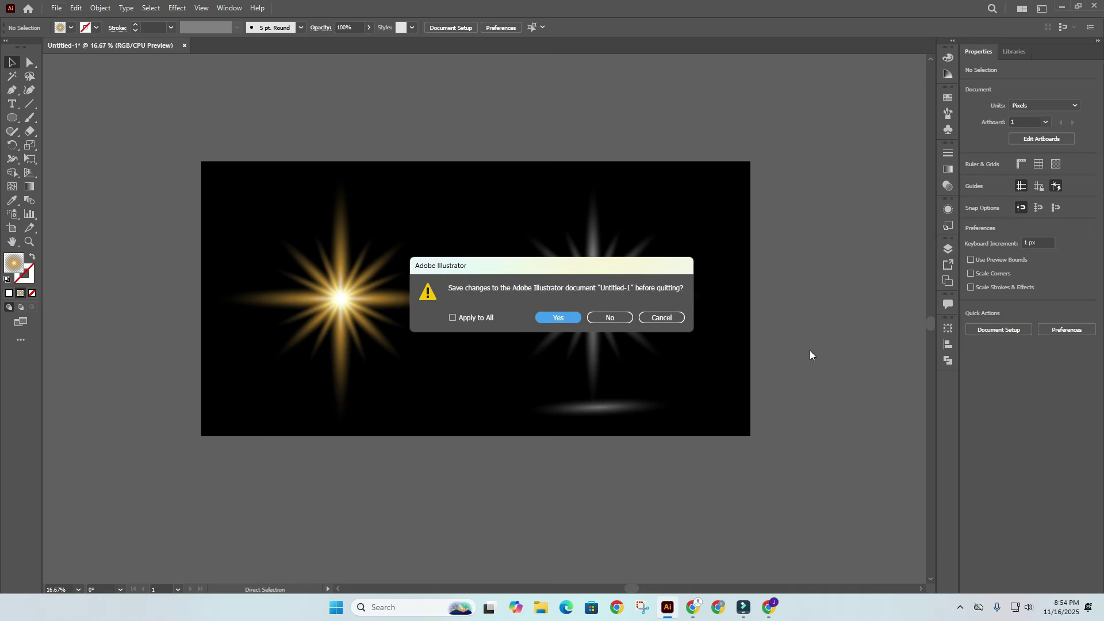
pyautogui.click(665, 317)
pyautogui.click(404, 111)
pyautogui.hotkey('ctrl', 'a')
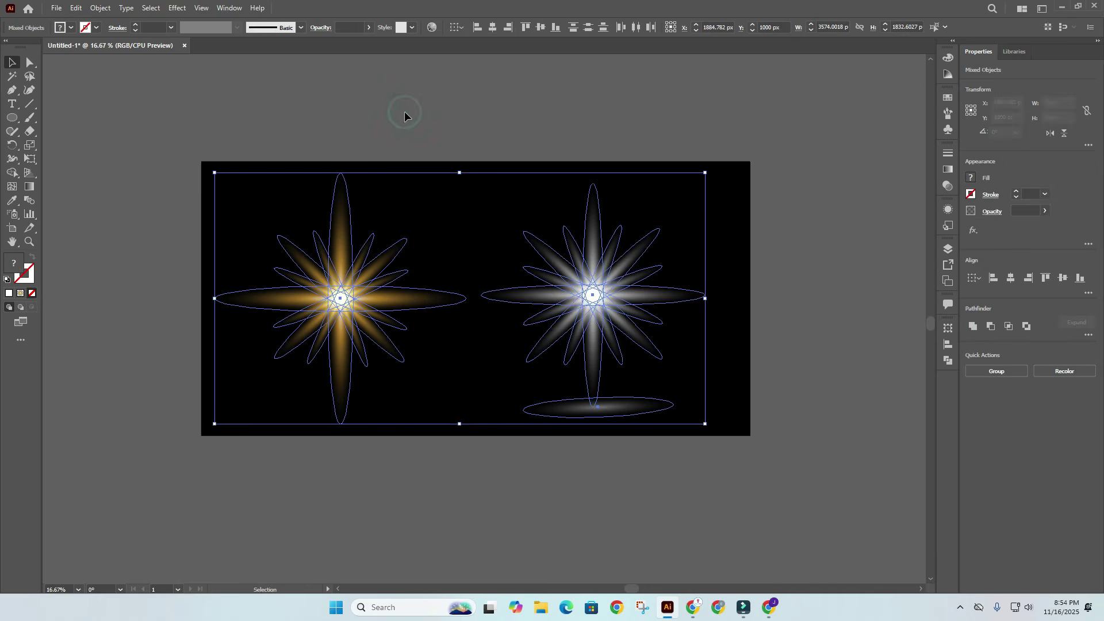
pyautogui.click(404, 111)
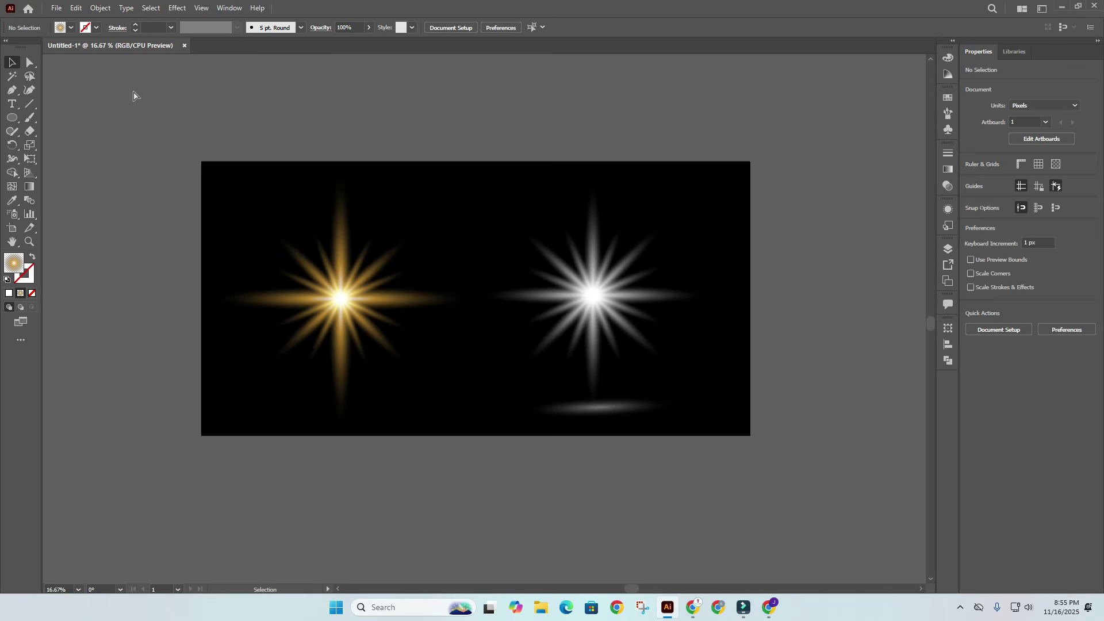
# Step: Unlock the black background and save the document to Downloads as an Illustrator EPS file named 003
pyautogui.hotkey('ctrl', 'a')
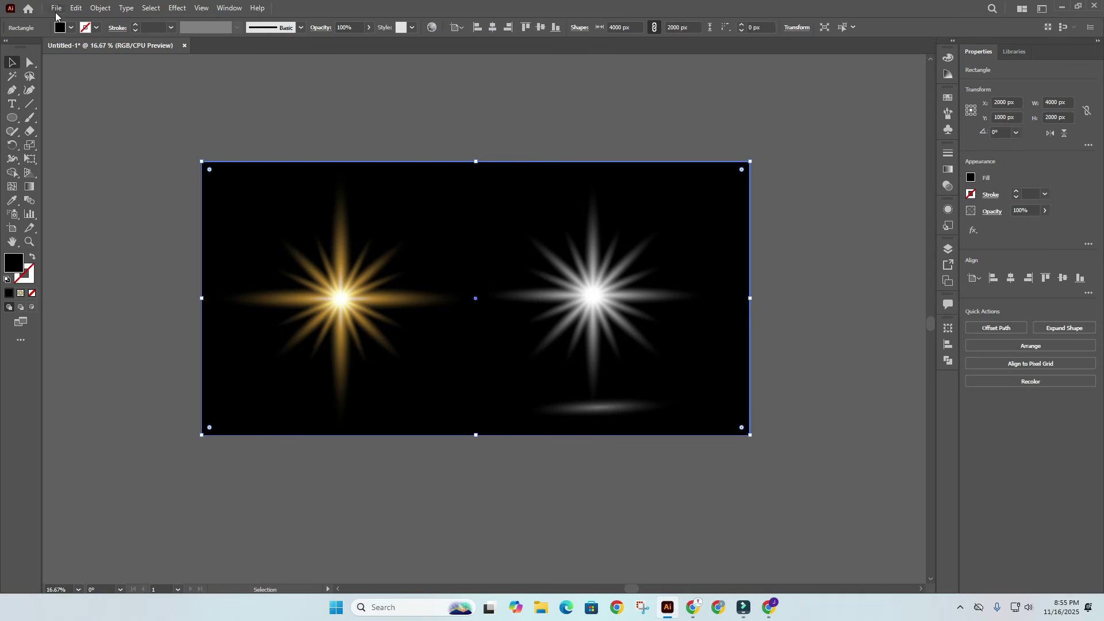
pyautogui.click(56, 8)
pyautogui.click(84, 128)
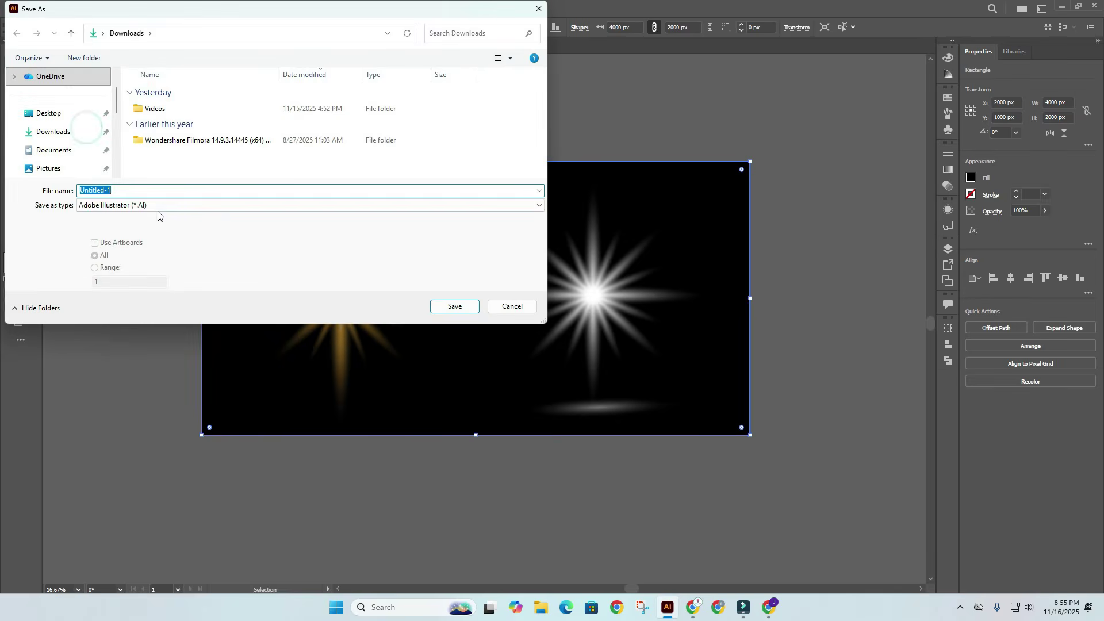
pyautogui.click(158, 207)
pyautogui.click(146, 221)
pyautogui.click(130, 188)
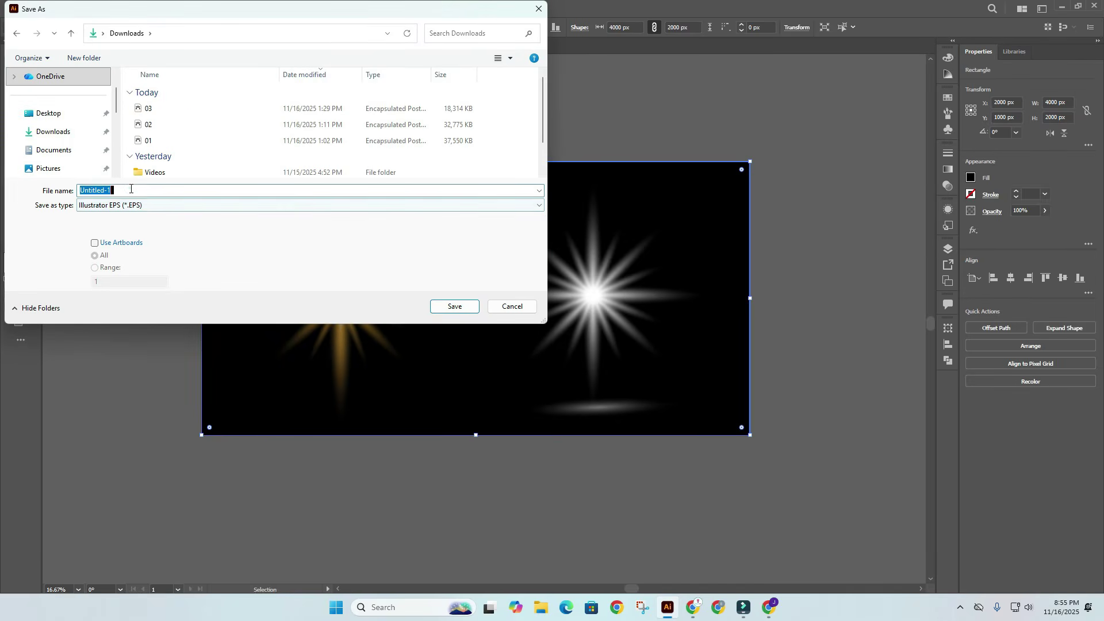
pyautogui.write('003')
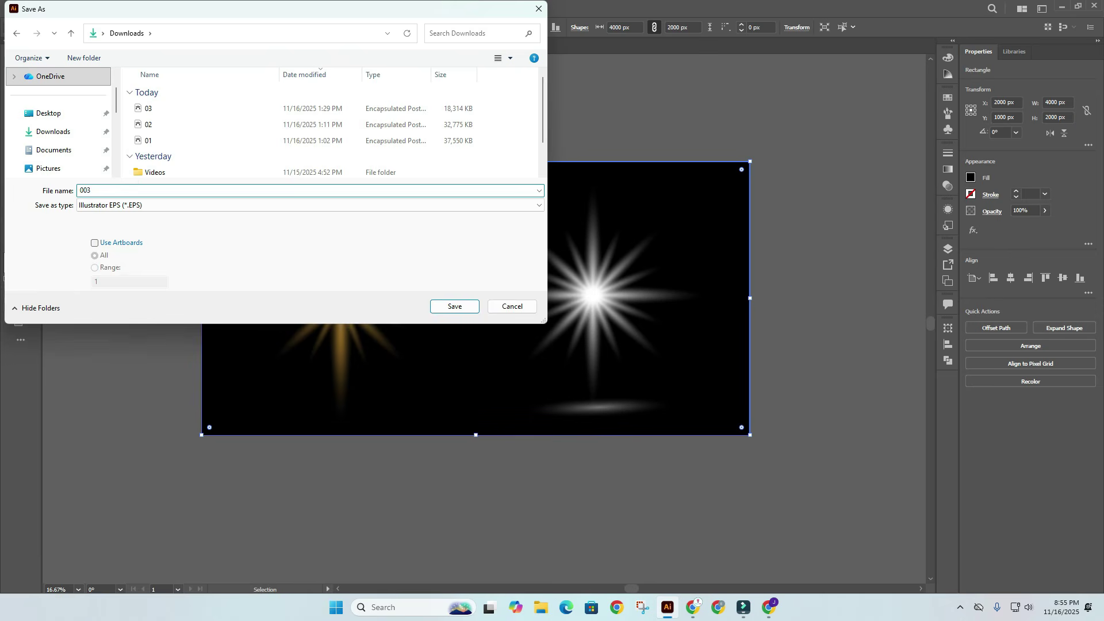
pyautogui.click(451, 307)
# Step: Set the EPS version to Illustrator 10 EPS and finish saving the file
pyautogui.click(544, 134)
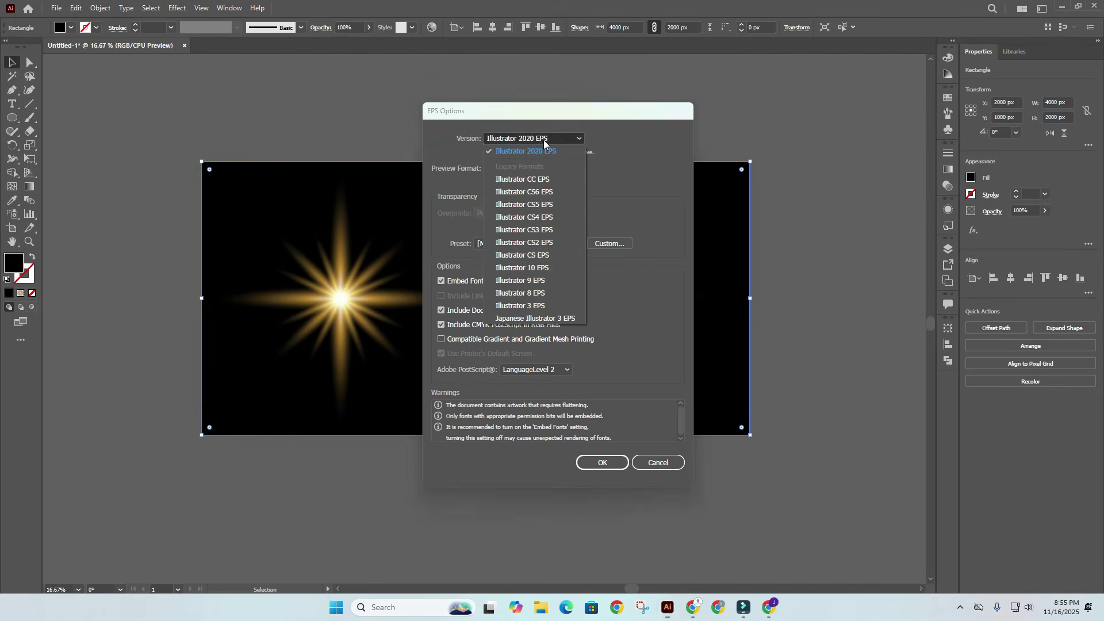
pyautogui.click(529, 270)
pyautogui.click(599, 457)
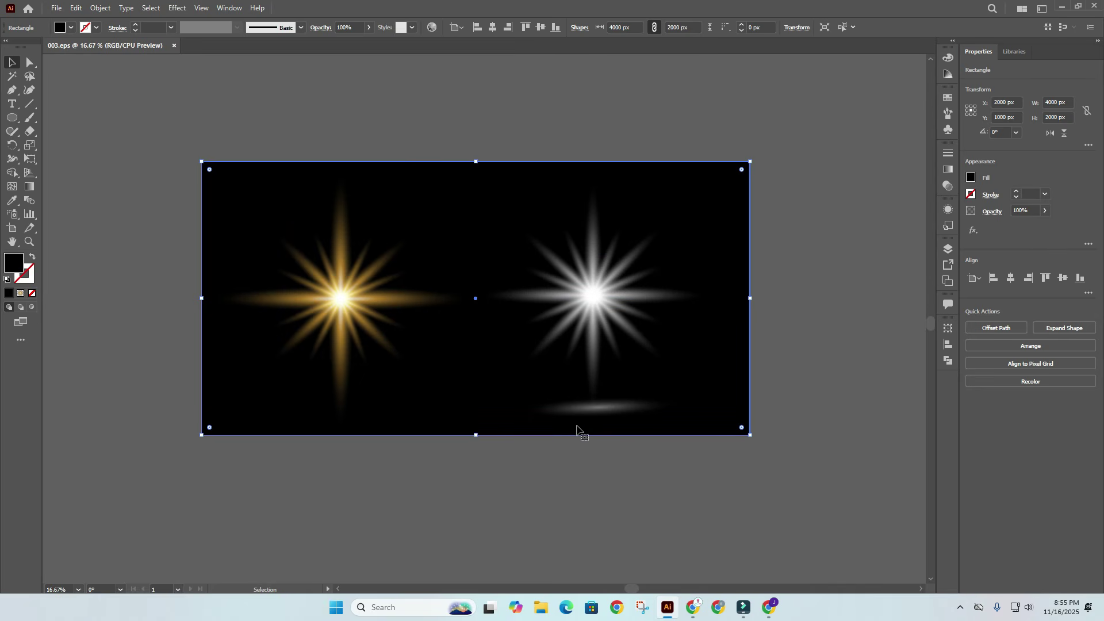
pyautogui.click(592, 468)
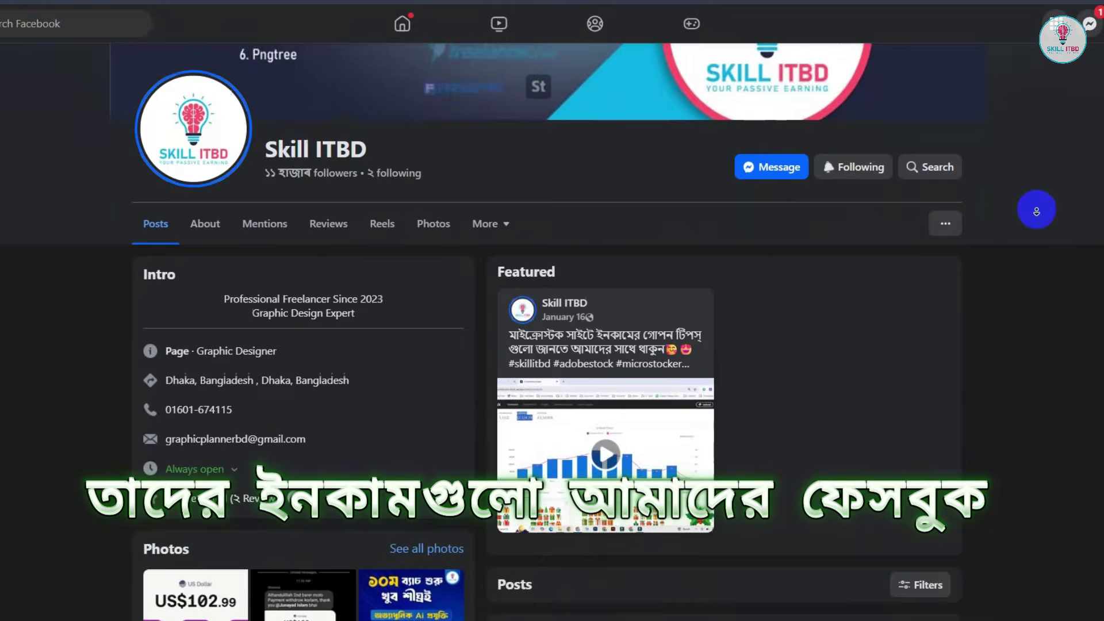
pyautogui.scroll(-5, 1036, 218)
pyautogui.scroll(-20, 1039, 239)
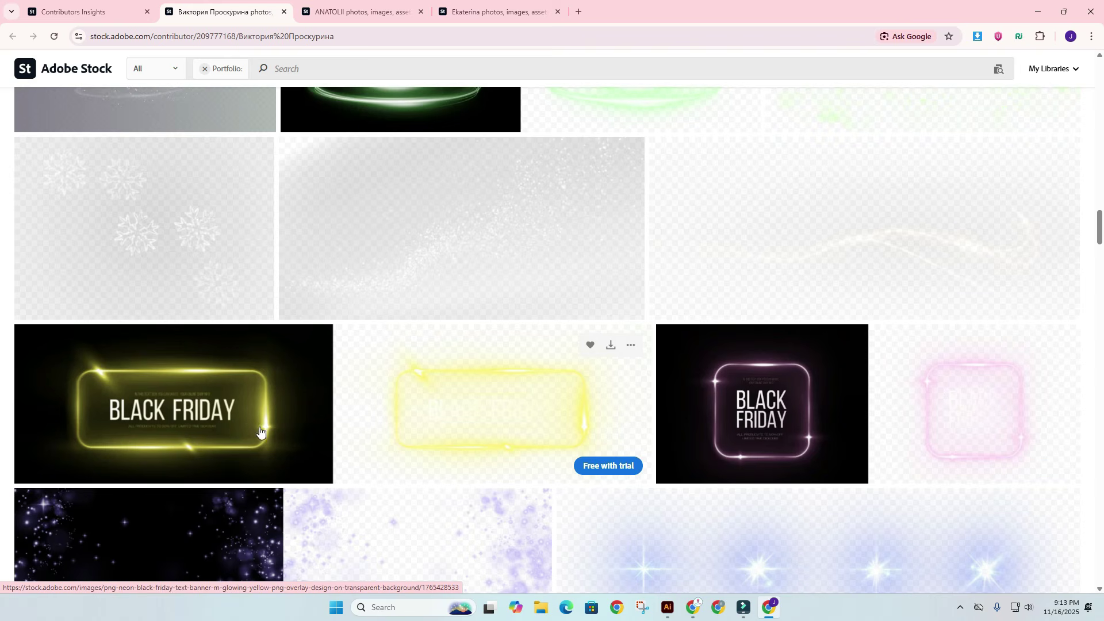
# Step: Copy the glowing yellow Black Friday banner image from the contributor's Adobe Stock portfolio
pyautogui.scroll(-1, 213, 403)
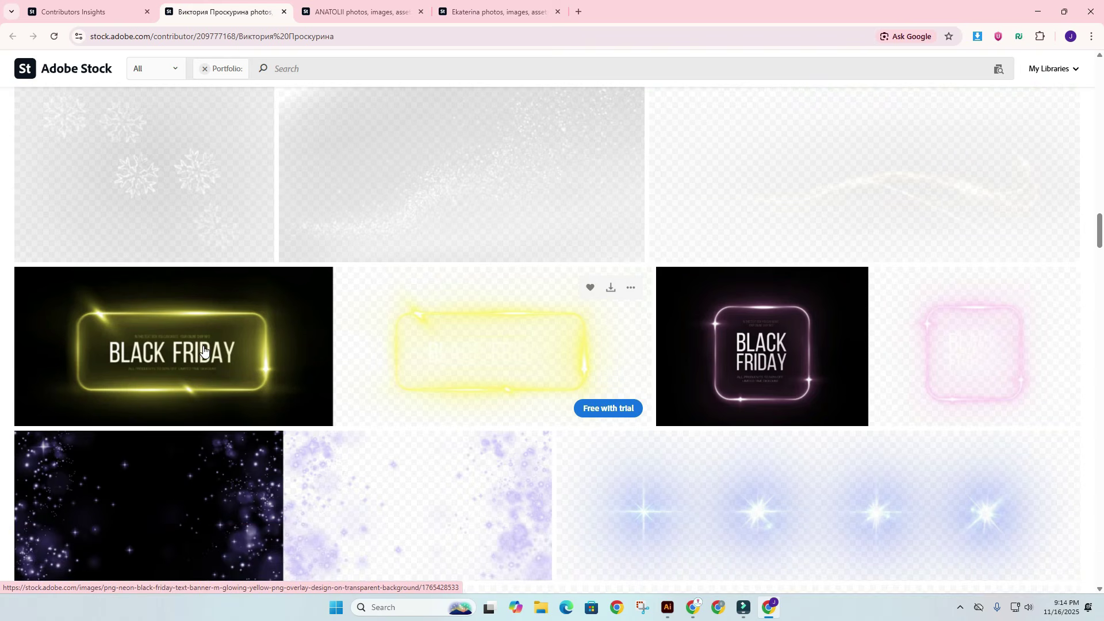
pyautogui.rightClick(169, 322)
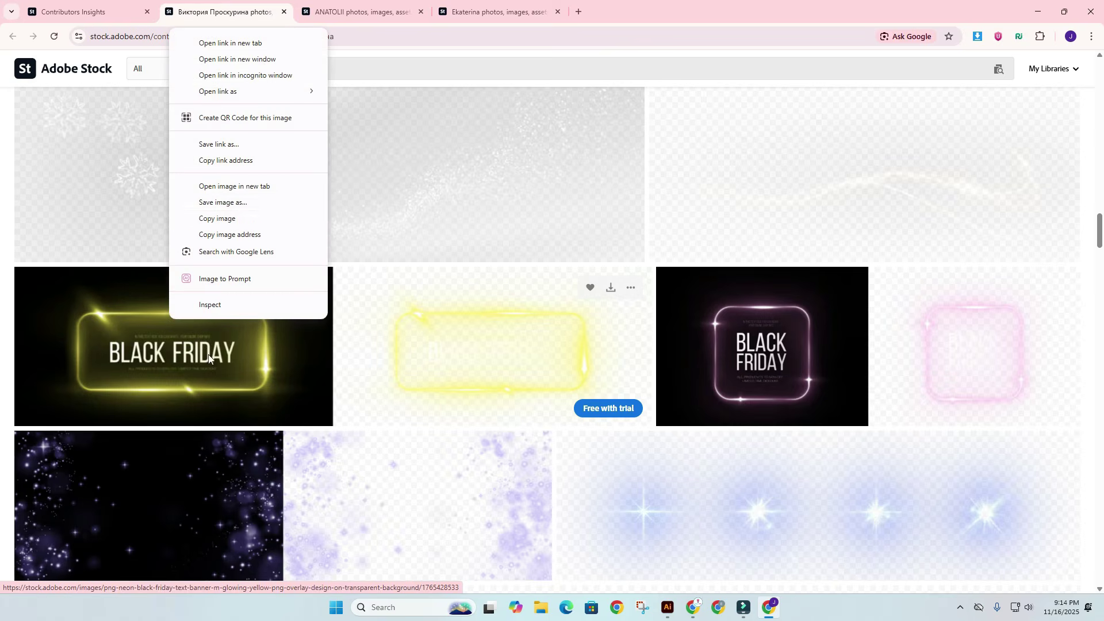
pyautogui.click(202, 218)
# Step: Switch to Illustrator, paste the banner reference image, and enlarge it to about 3726 px wide above the black artboard
pyautogui.click(666, 607)
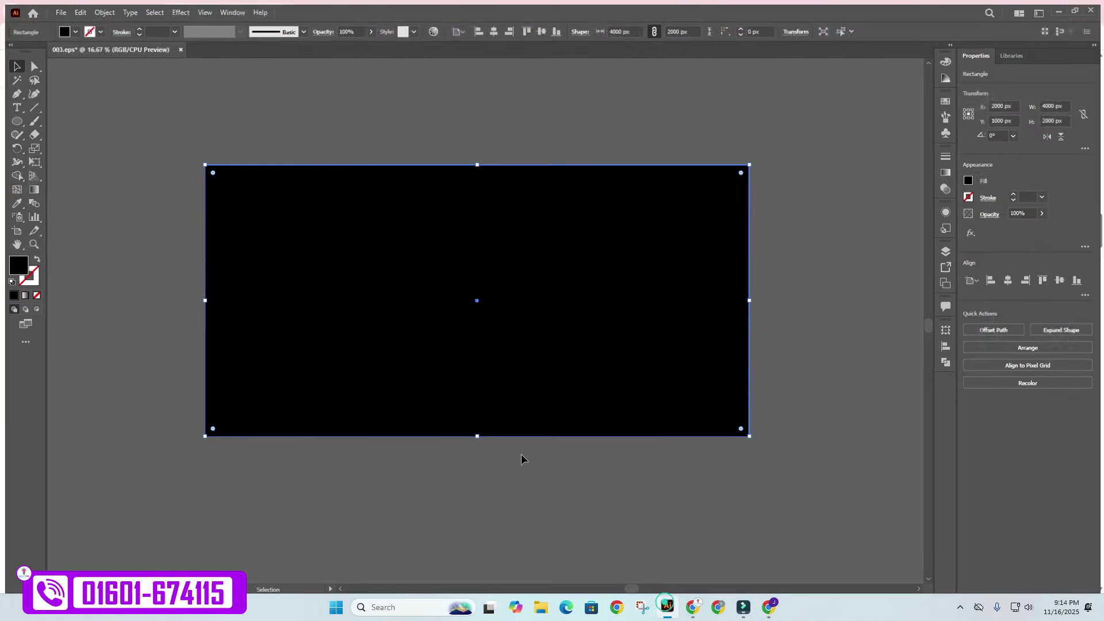
pyautogui.click(313, 148)
pyautogui.hotkey('ctrl', 'v')
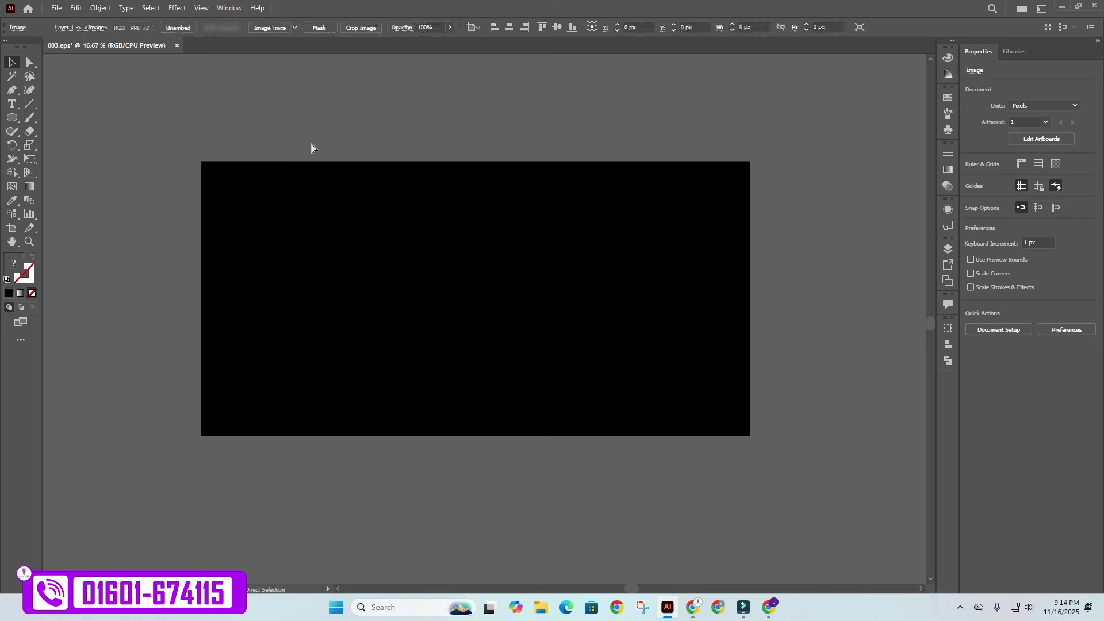
pyautogui.moveTo(483, 338); pyautogui.dragTo(494, 414)
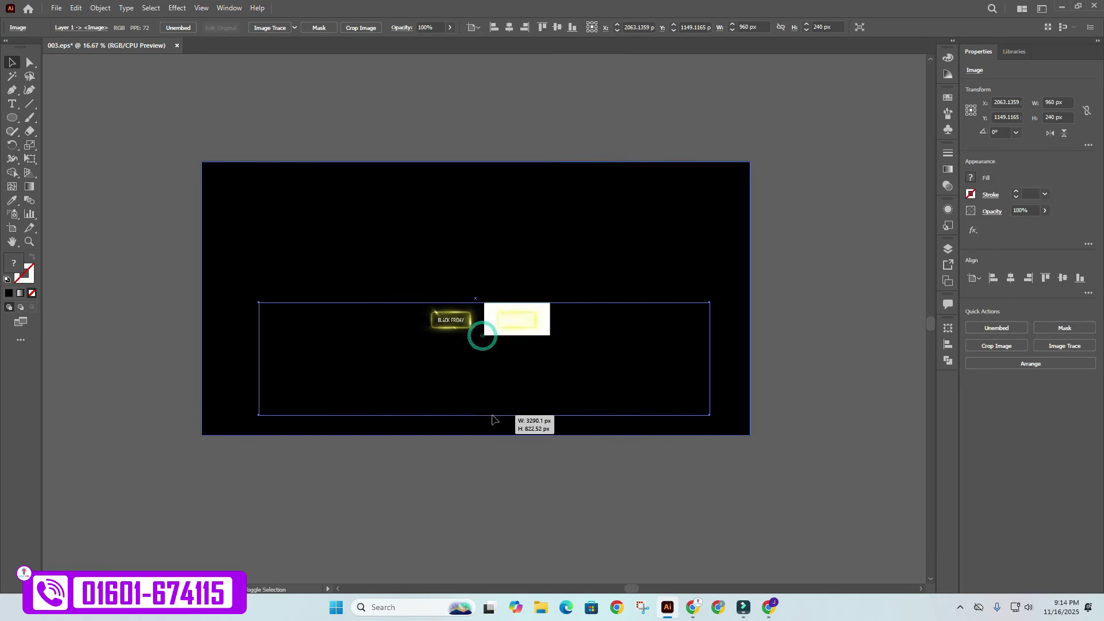
pyautogui.moveTo(499, 311); pyautogui.dragTo(474, 228)
pyautogui.scroll(3, 488, 173)
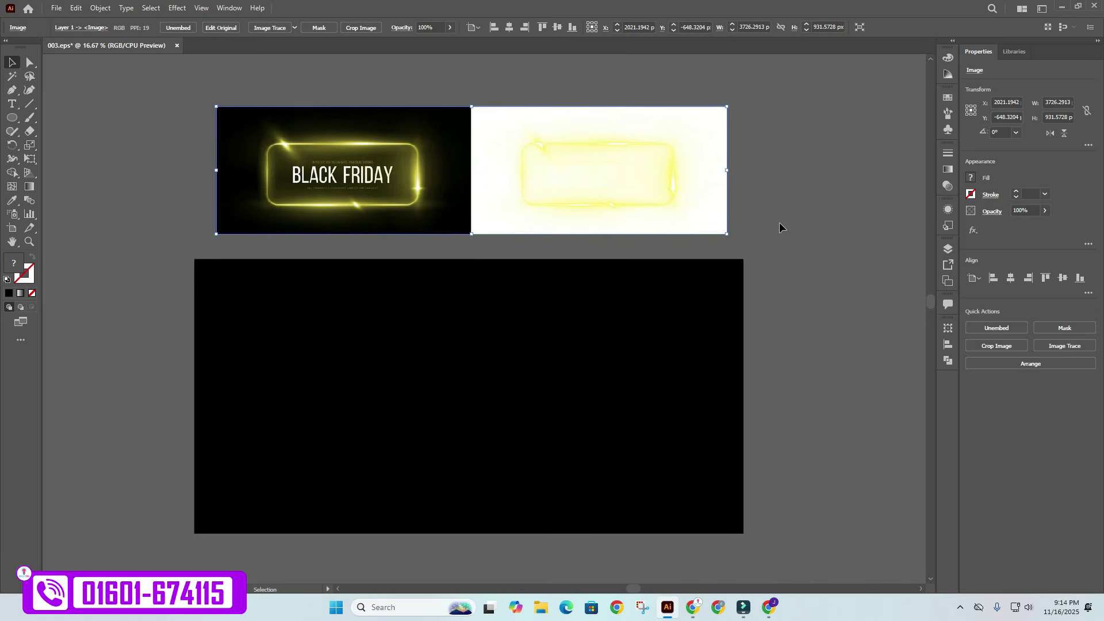
pyautogui.scroll(-1, 776, 232)
pyautogui.click(788, 244)
# Step: Draw a rounded rectangle about 3410 by 1262 px on the black artboard
pyautogui.click(20, 122)
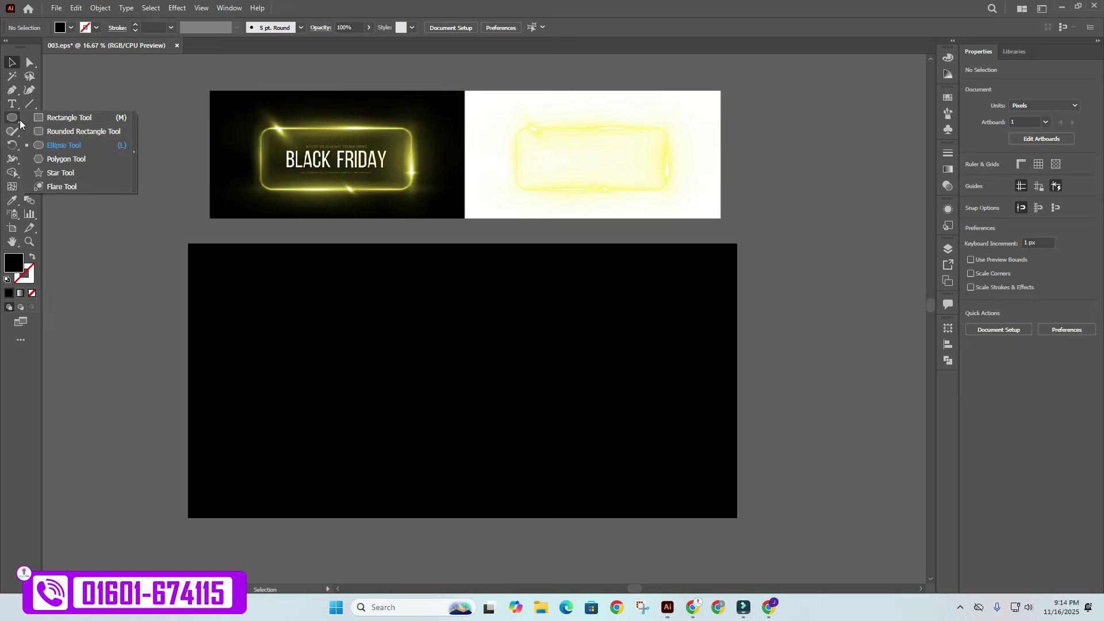
pyautogui.click(52, 132)
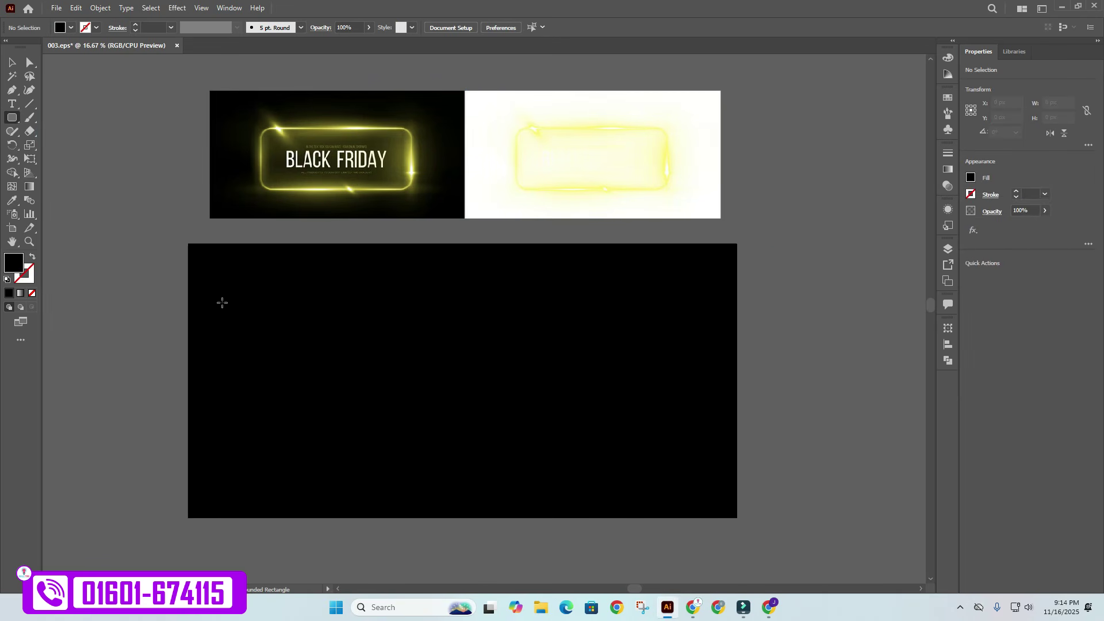
pyautogui.moveTo(222, 303); pyautogui.dragTo(689, 475)
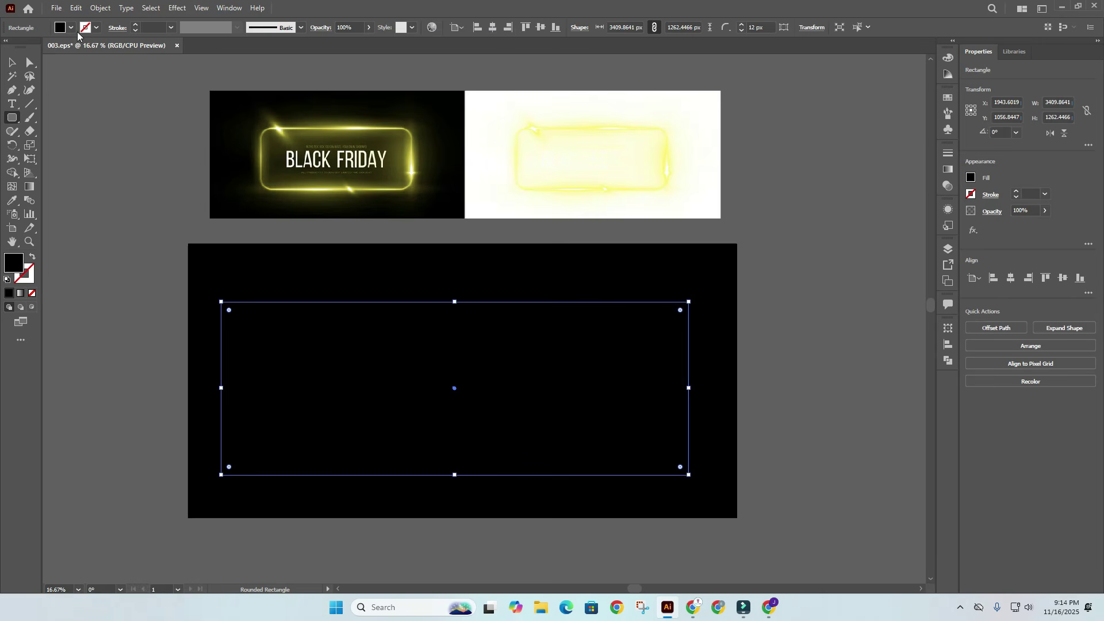
# Step: Give the rounded rectangle no fill and a white stroke
pyautogui.click(32, 257)
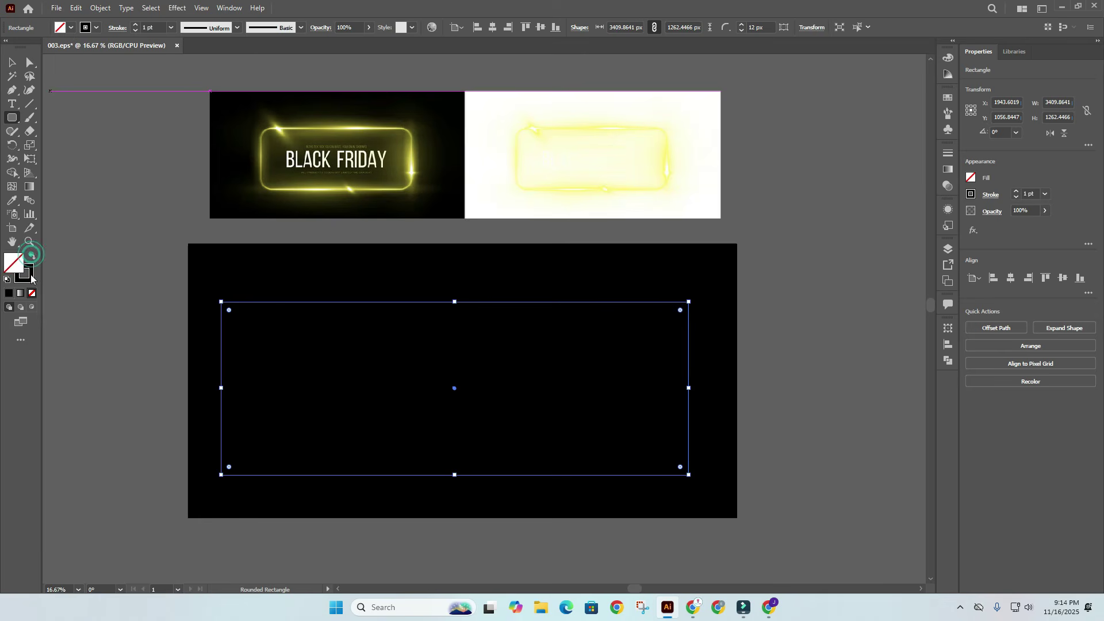
pyautogui.click(25, 272)
pyautogui.click(96, 27)
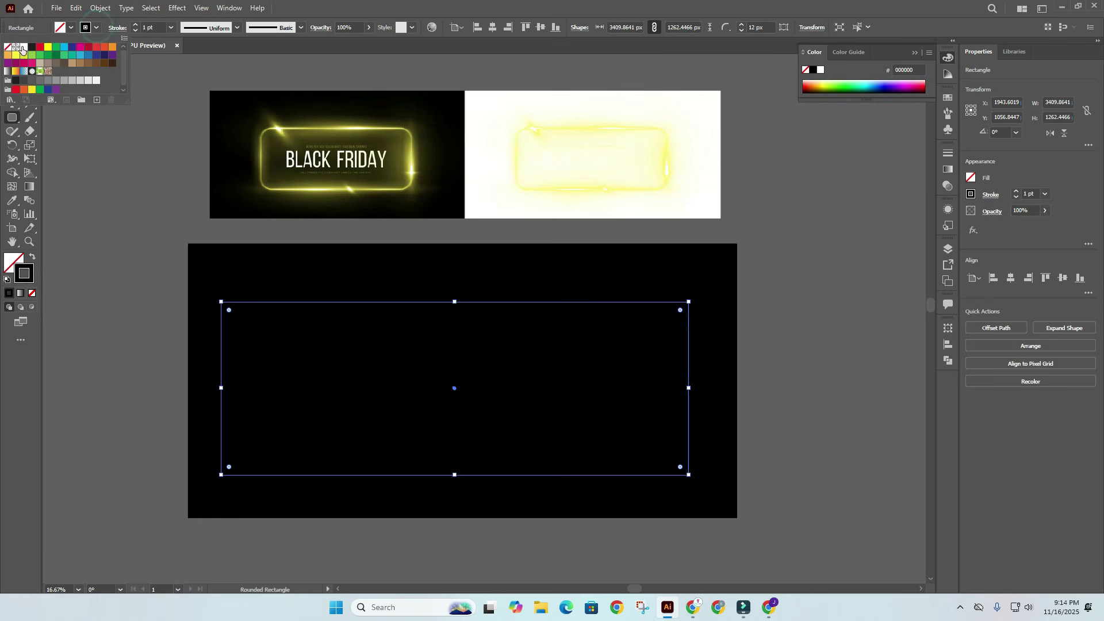
pyautogui.click(24, 47)
# Step: Set the rounded rectangle's stroke weight to 31 pt and increase its corner radius to about 88 px
pyautogui.click(148, 26)
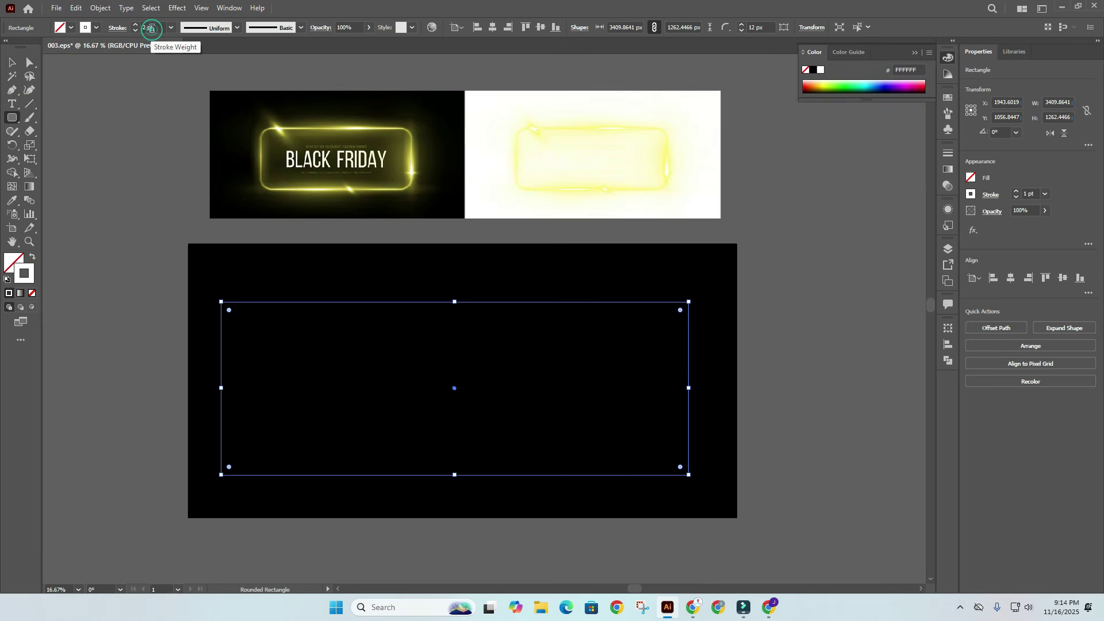
pyautogui.write('12')
pyautogui.press('Return')
pyautogui.press('Up')
pyautogui.press('Up')
pyautogui.press('Up')
pyautogui.press('Up')
pyautogui.press('Up')
pyautogui.press('Up')
pyautogui.press('Up')
pyautogui.press('Up')
pyautogui.press('Up')
pyautogui.press('Up')
pyautogui.press('Up')
pyautogui.press('Up')
pyautogui.press('Up')
pyautogui.press('Up')
pyautogui.press('Up')
pyautogui.press('Up')
pyautogui.press('Up')
pyautogui.press('Up')
pyautogui.press('Up')
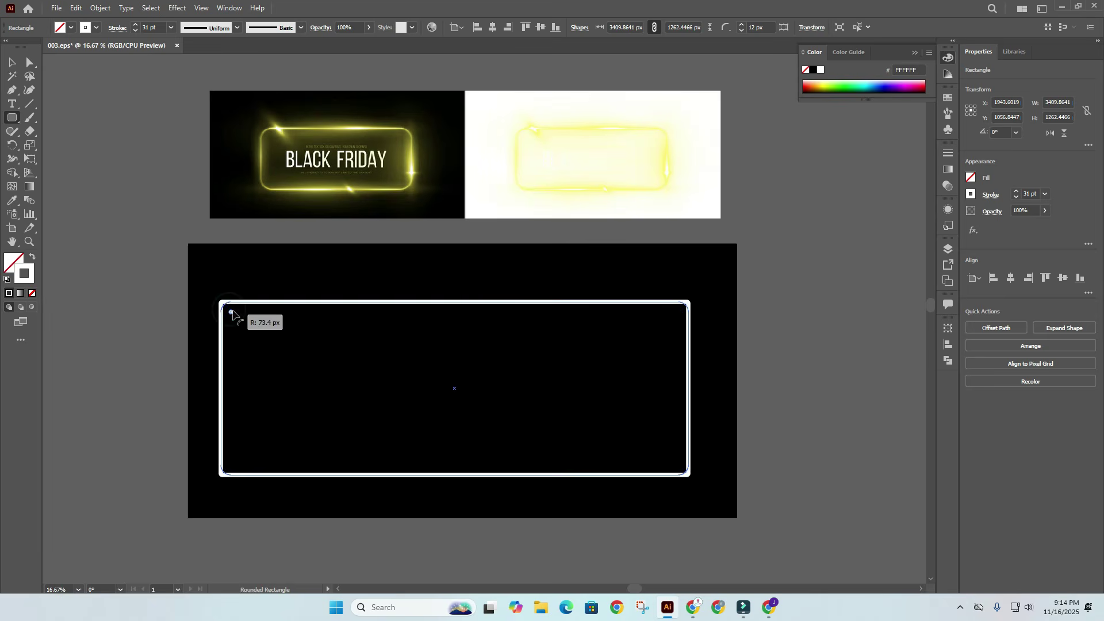
pyautogui.moveTo(232, 312); pyautogui.dragTo(232, 314)
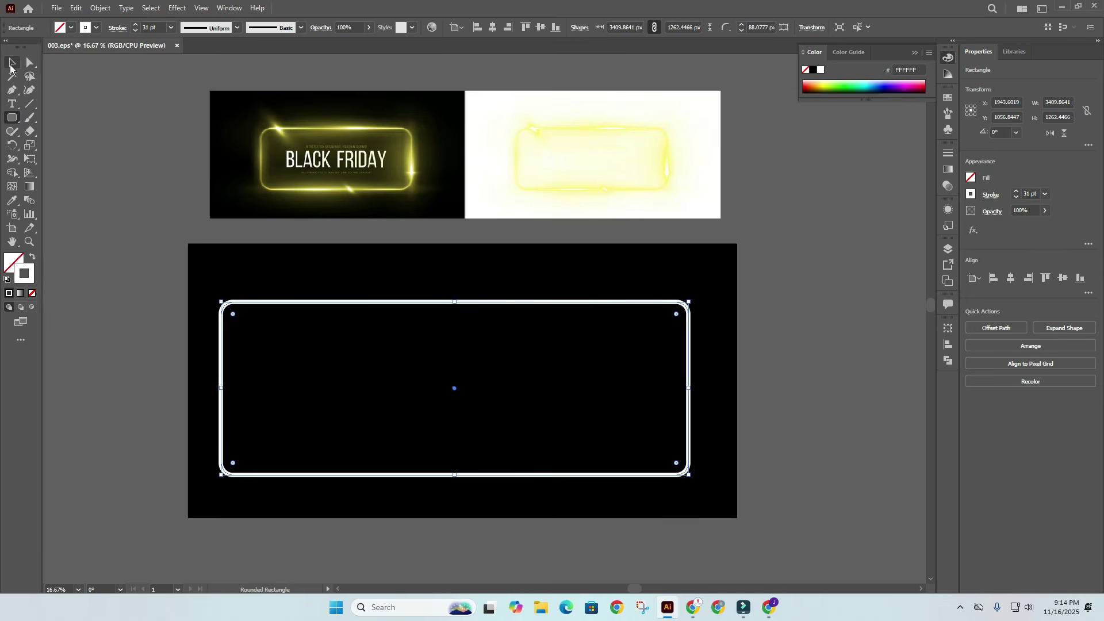
# Step: Expand the rounded rectangle's stroke into a filled white frame shape
pyautogui.click(11, 63)
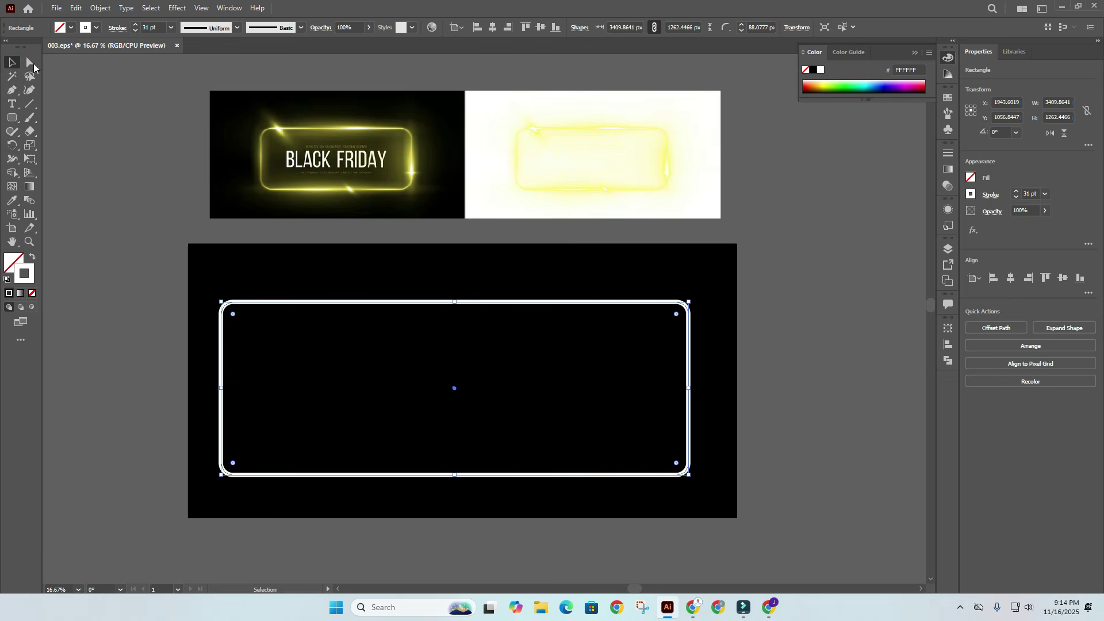
pyautogui.click(100, 8)
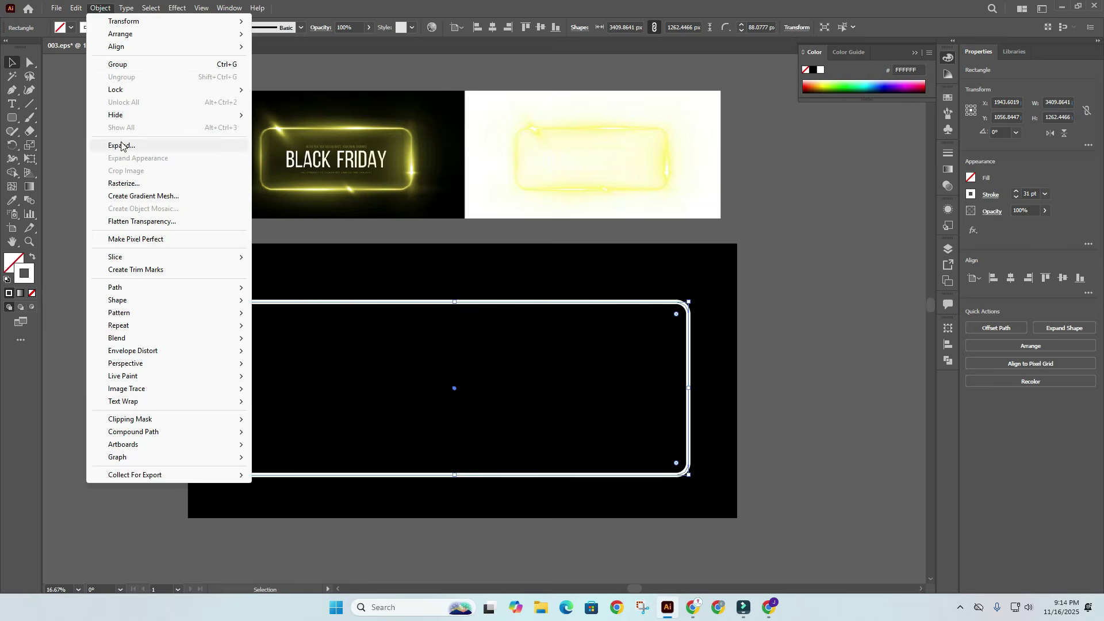
pyautogui.click(121, 146)
pyautogui.click(536, 368)
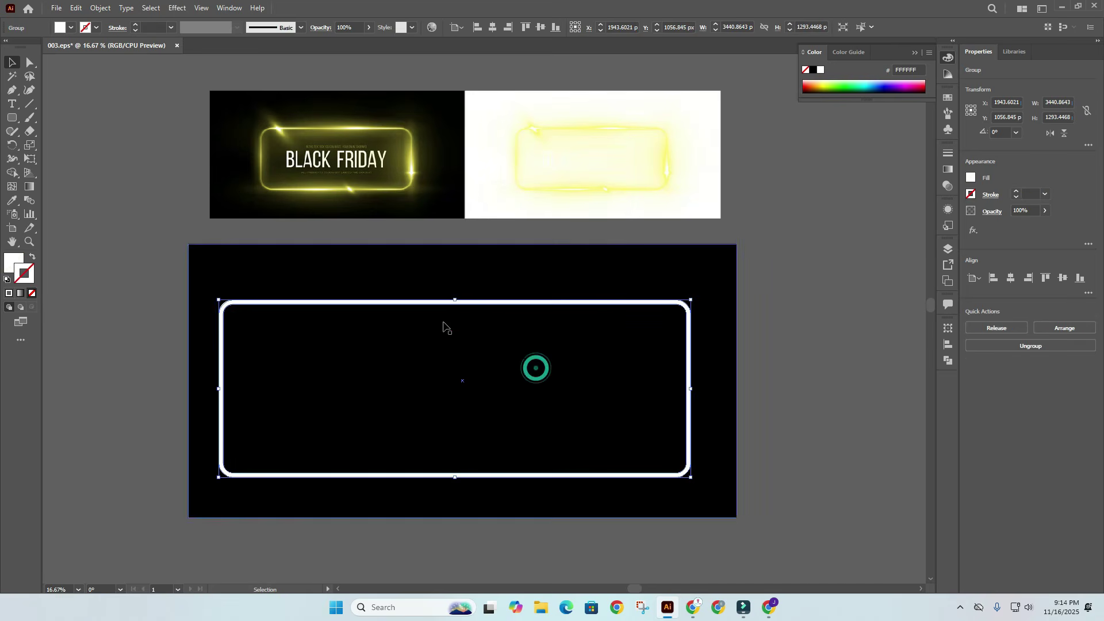
pyautogui.click(118, 227)
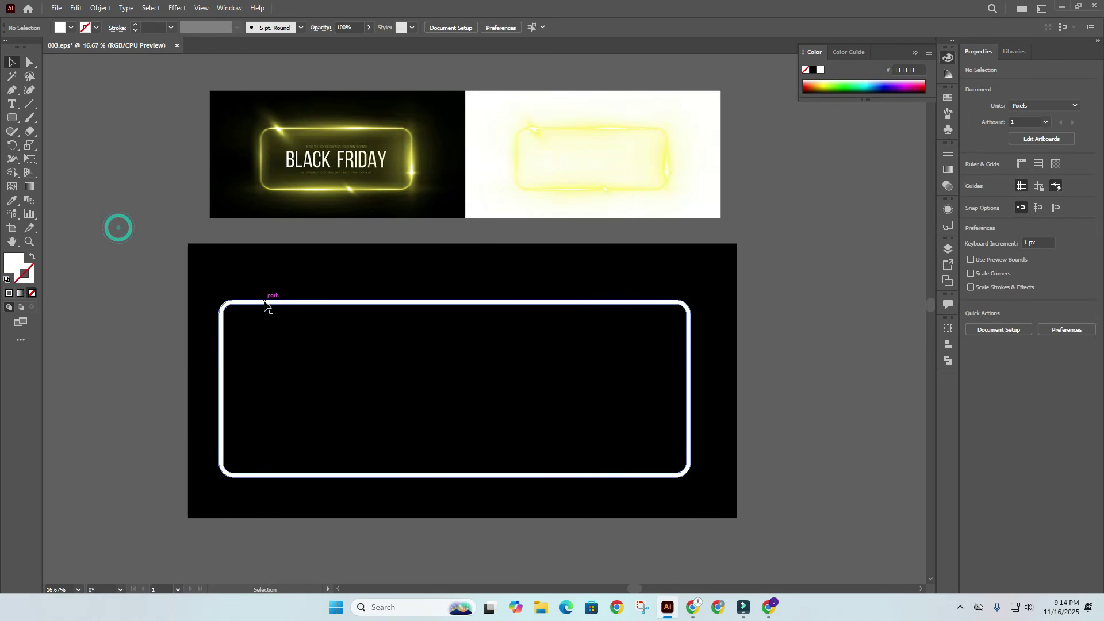
# Step: Centre the white rounded frame horizontally and vertically on the artboard
pyautogui.click(265, 302)
pyautogui.click(491, 27)
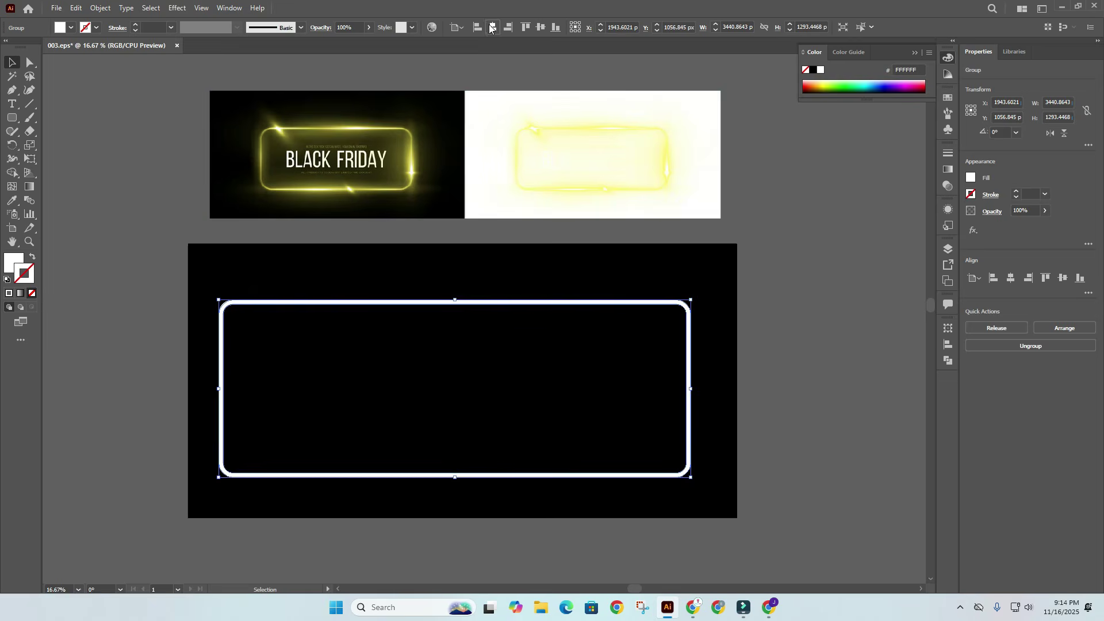
pyautogui.click(540, 27)
pyautogui.click(430, 229)
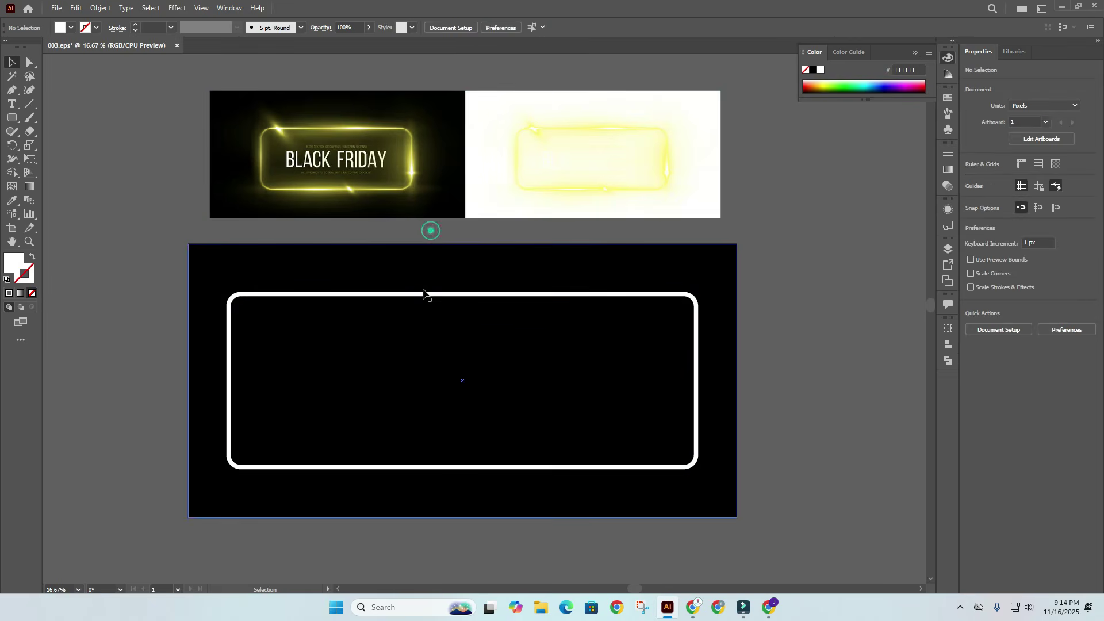
# Step: Place a duplicate of the white rounded frame just below the artboard
pyautogui.moveTo(422, 300); pyautogui.dragTo(402, 536)
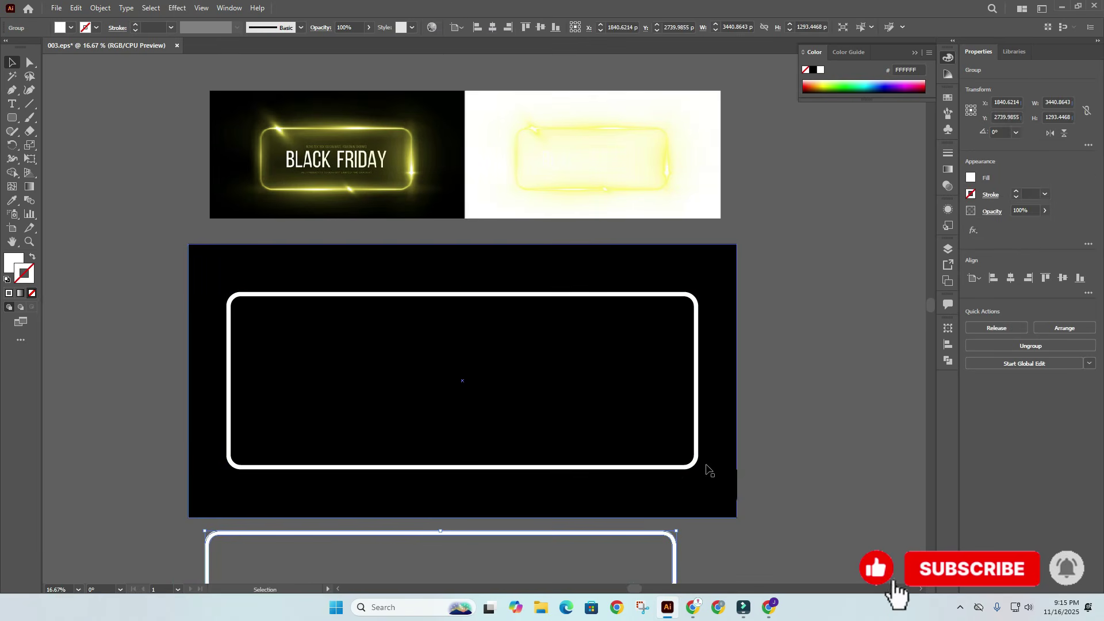
pyautogui.moveTo(791, 453); pyautogui.dragTo(759, 456)
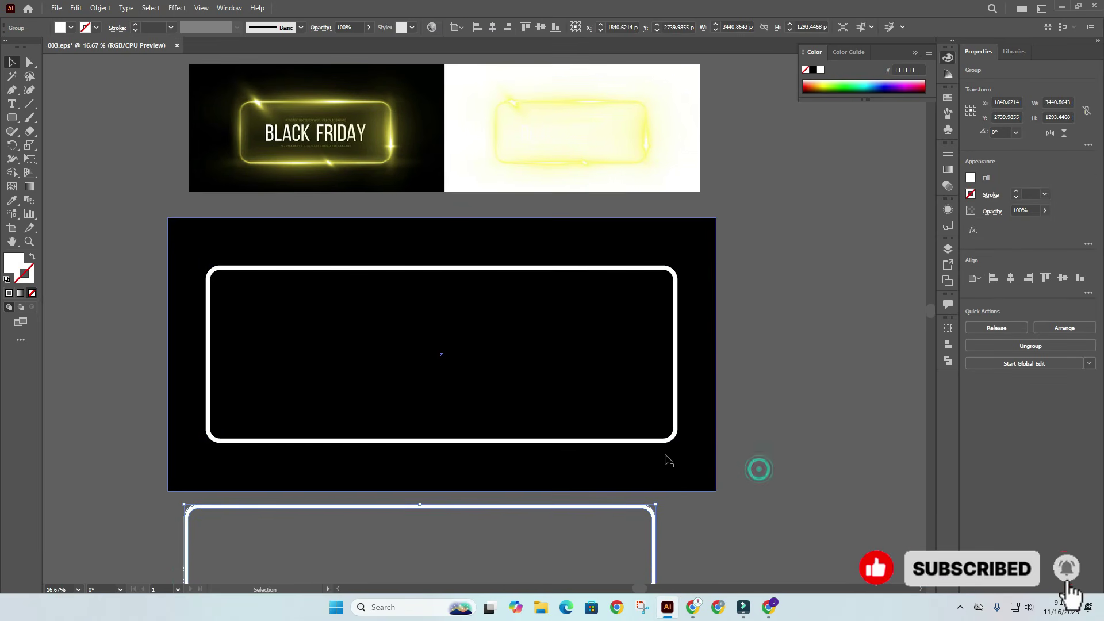
# Step: Recolour the white frame on the artboard with yellow sampled by the Eyedropper from the Black Friday reference image
pyautogui.click(617, 441)
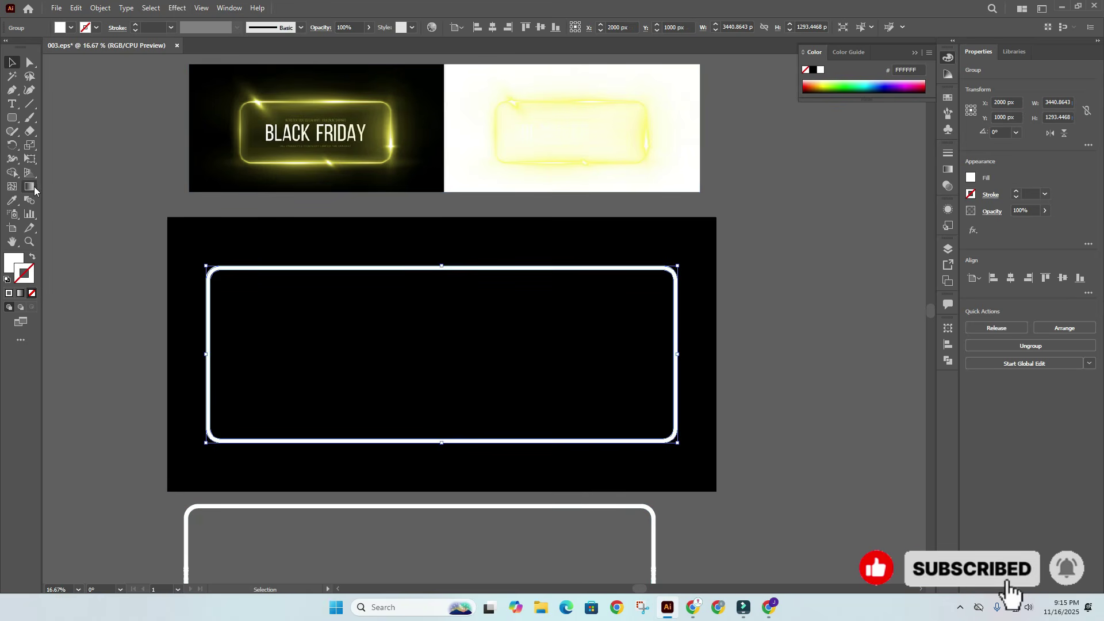
pyautogui.click(17, 201)
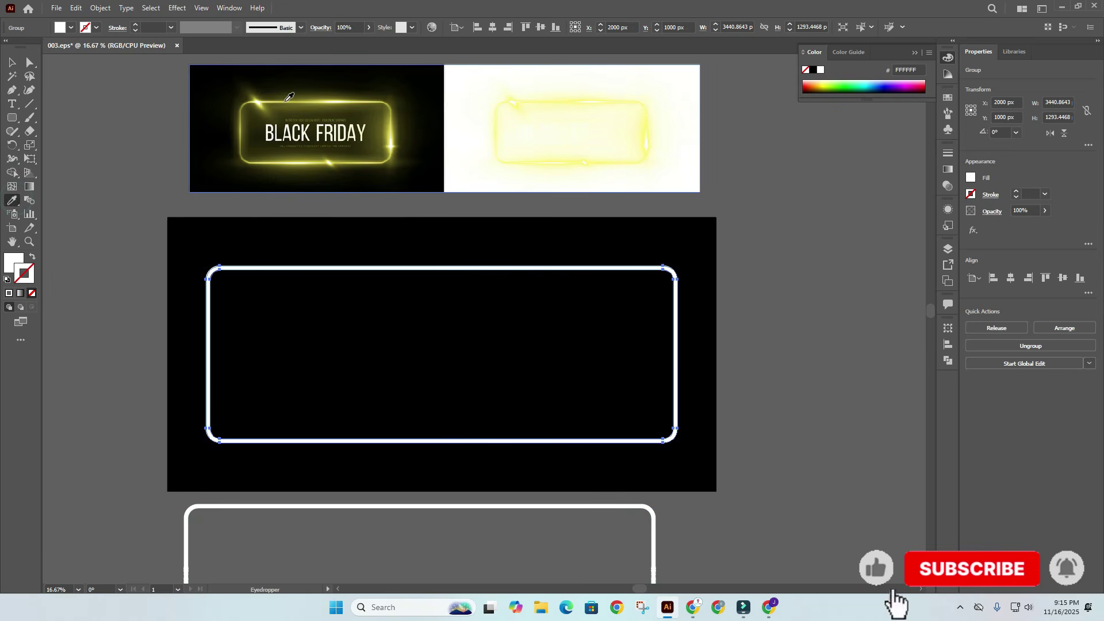
pyautogui.click(287, 99)
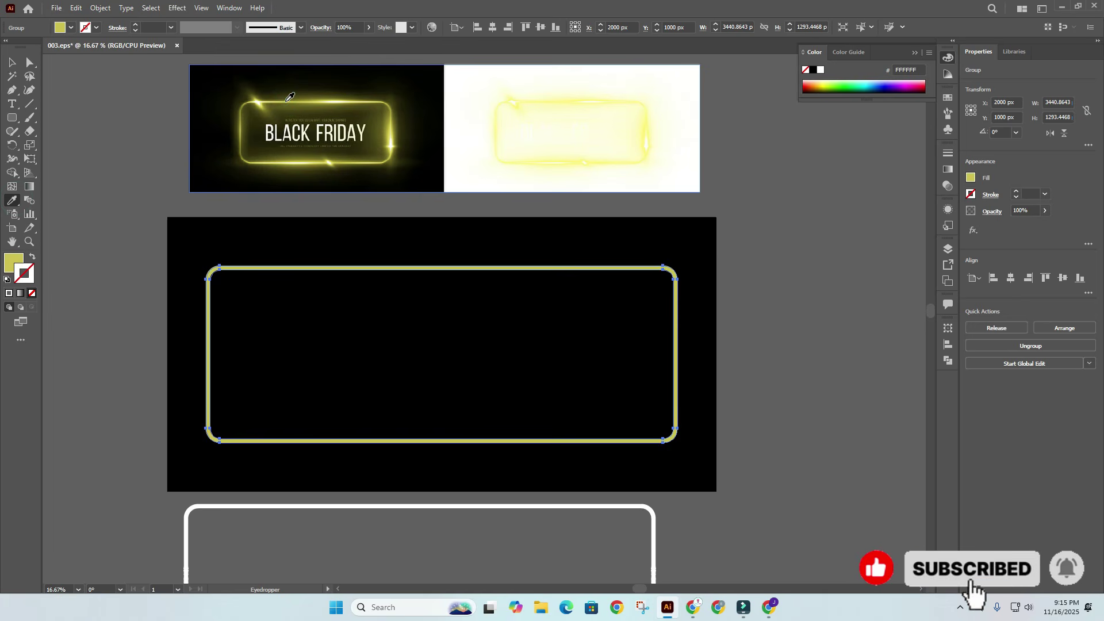
pyautogui.click(12, 62)
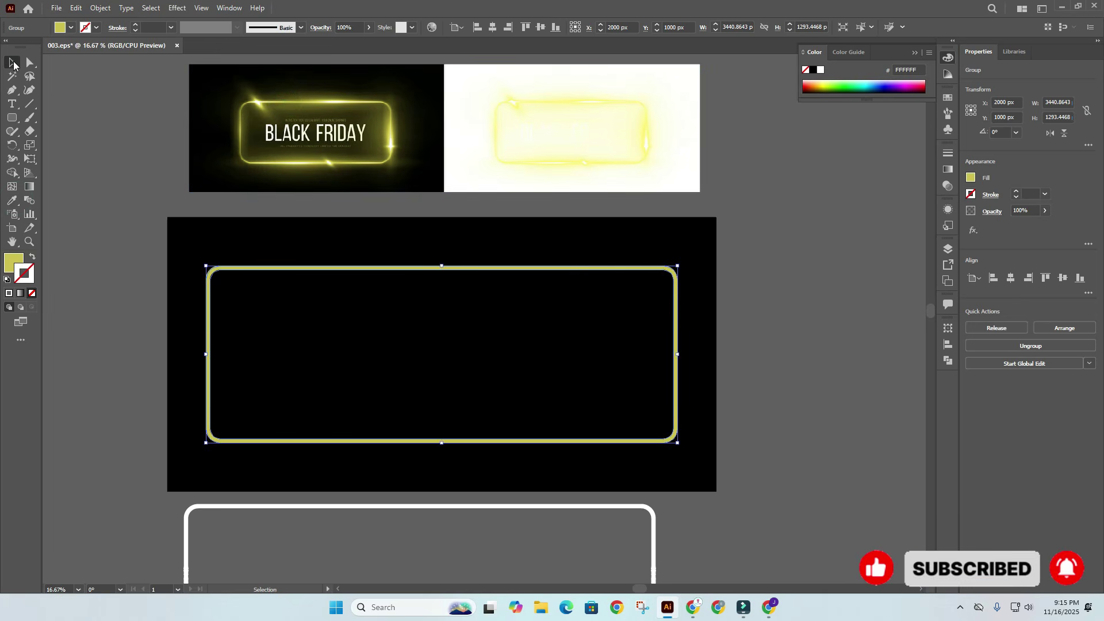
pyautogui.click(97, 86)
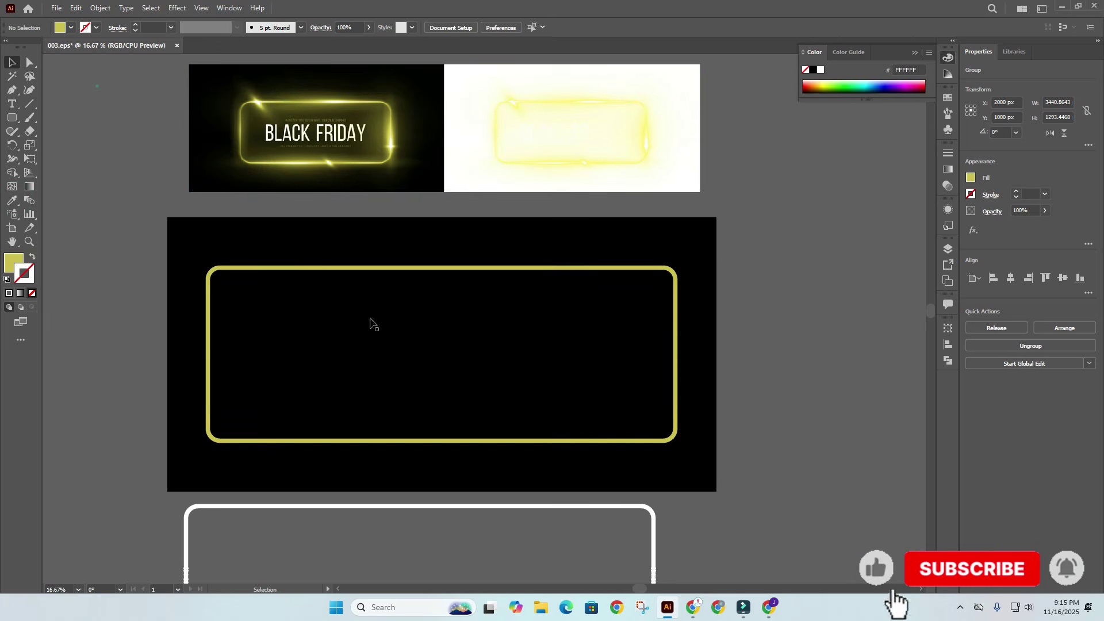
# Step: Set the artboard frame's fill to the brighter yellow EFD61B
pyautogui.click(398, 269)
pyautogui.doubleClick(12, 262)
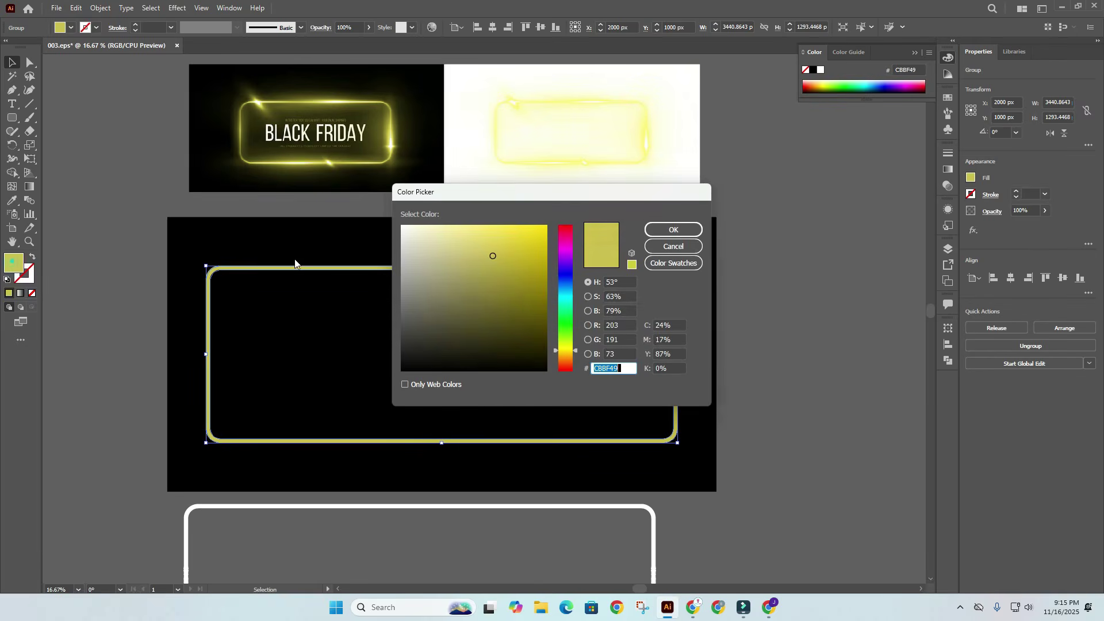
pyautogui.moveTo(513, 257); pyautogui.dragTo(531, 233)
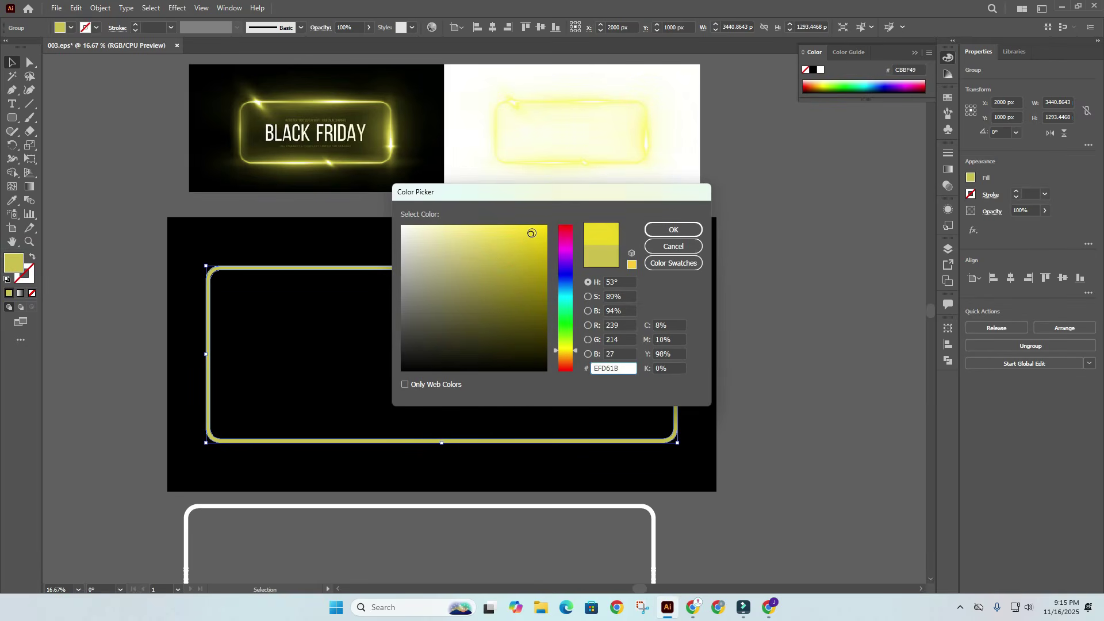
pyautogui.click(671, 229)
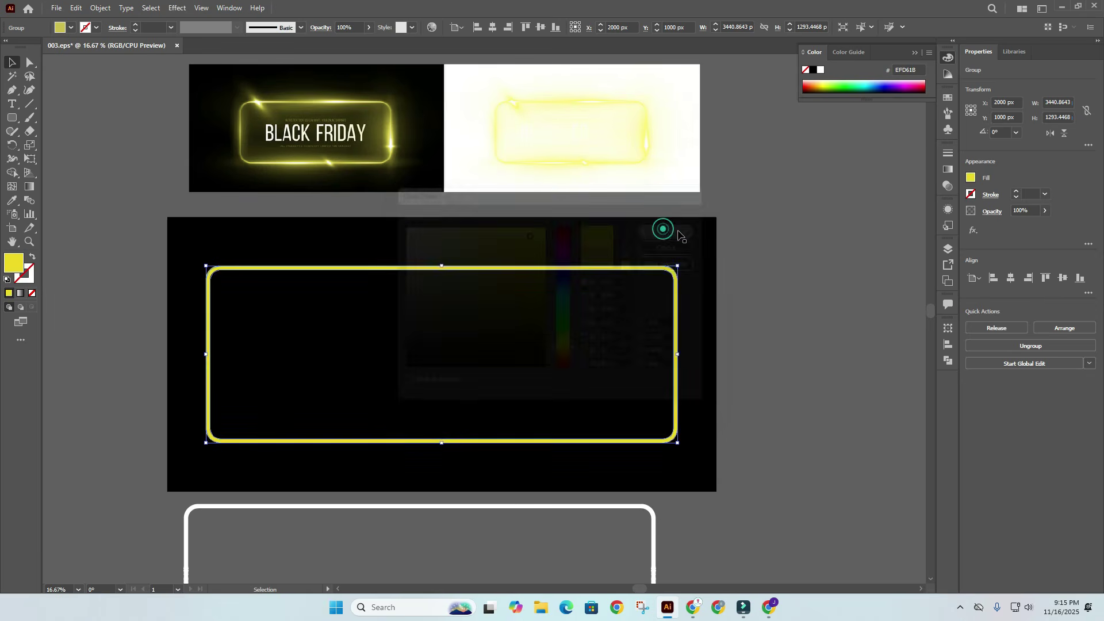
pyautogui.click(788, 221)
# Step: Place a duplicate of the yellow frame below the artboard, partly overlapping the spare white frame
pyautogui.click(515, 268)
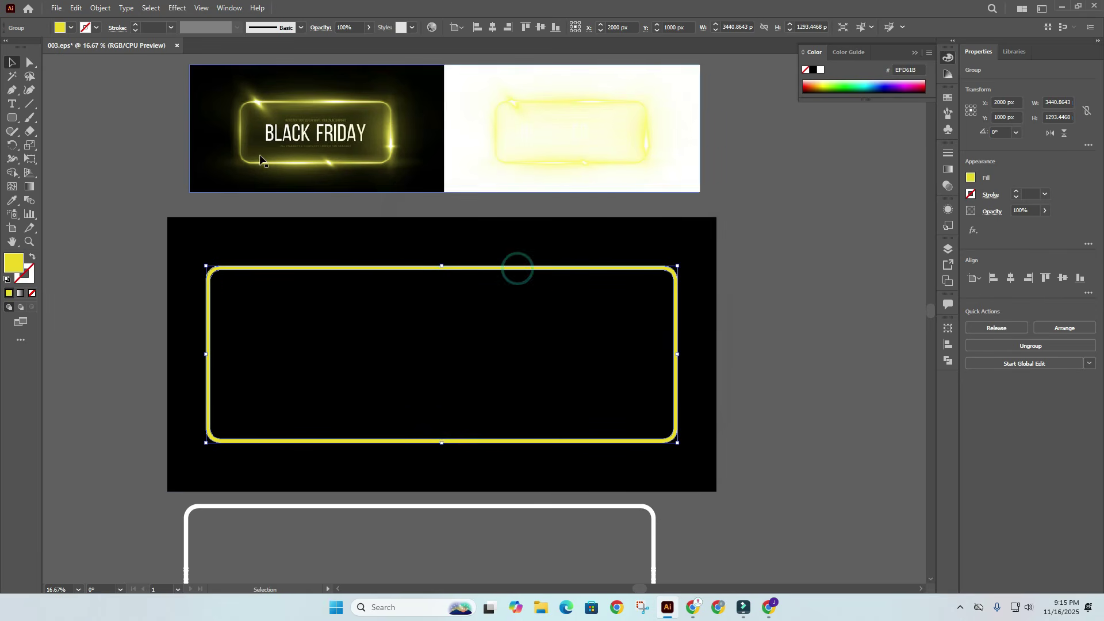
pyautogui.click(176, 8)
pyautogui.click(94, 197)
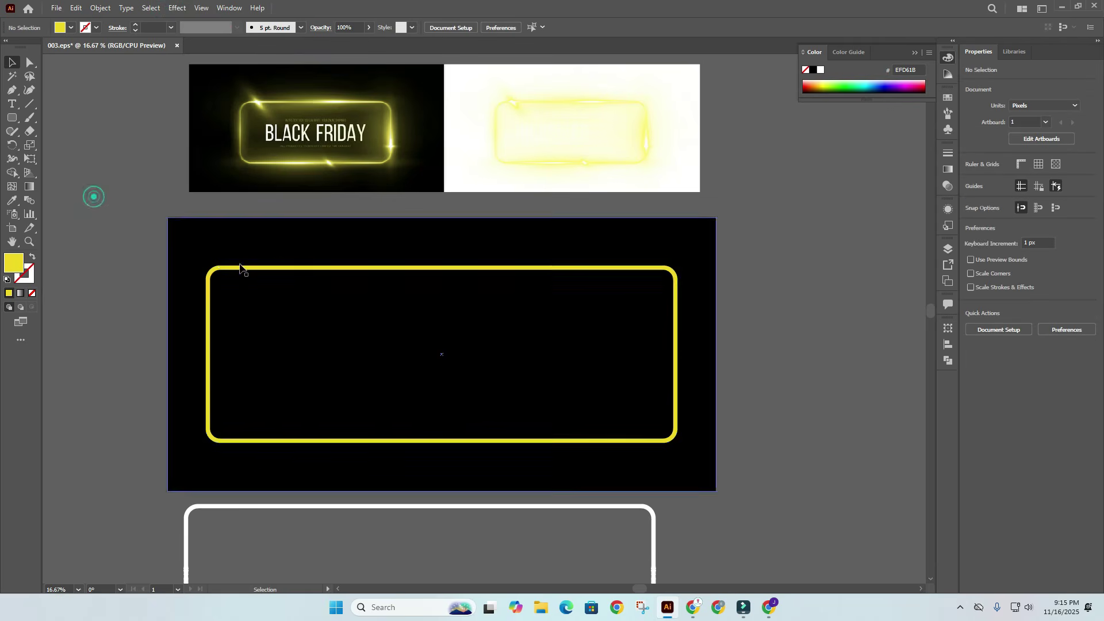
pyautogui.moveTo(273, 268); pyautogui.dragTo(134, 497)
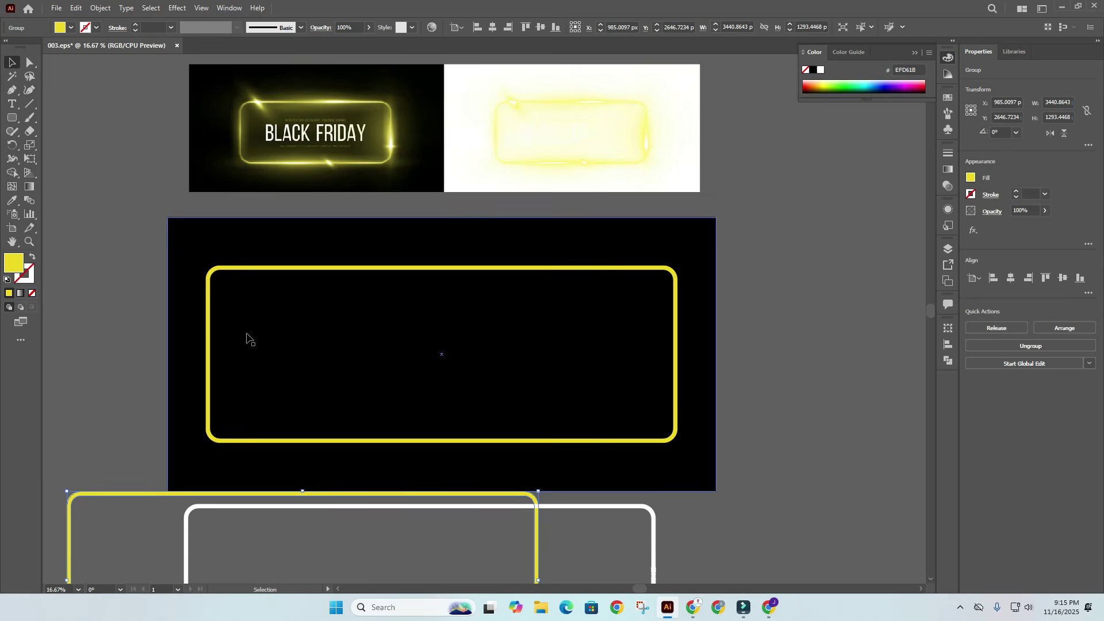
# Step: Apply a Gaussian Blur with a radius of about 58.57 pixels to the yellow frame on the artboard
pyautogui.click(256, 267)
pyautogui.click(177, 8)
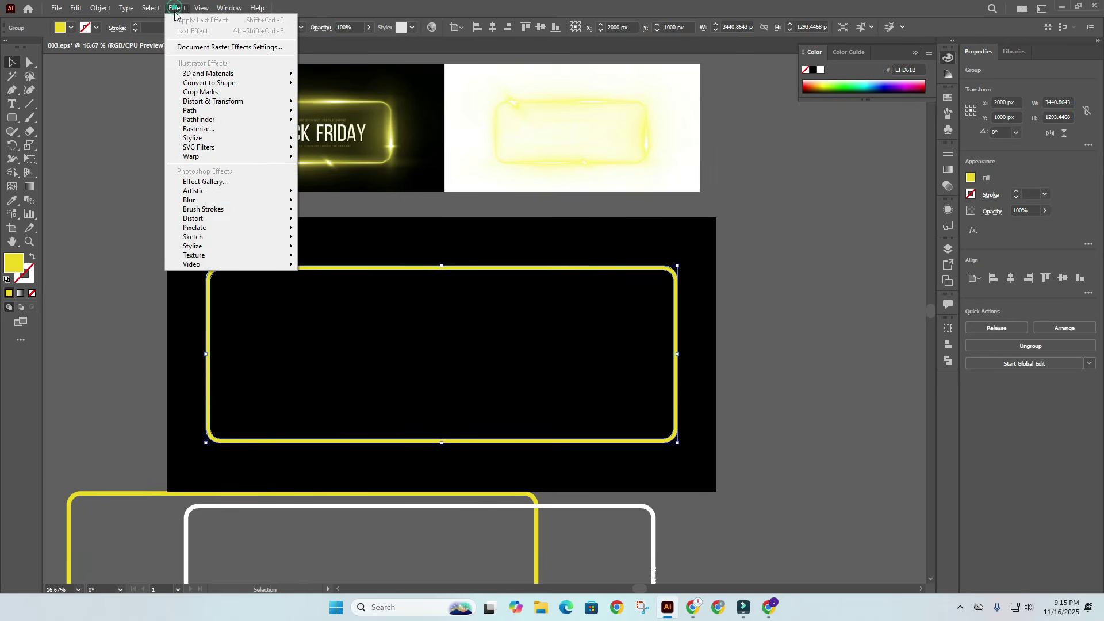
pyautogui.moveTo(212, 202)
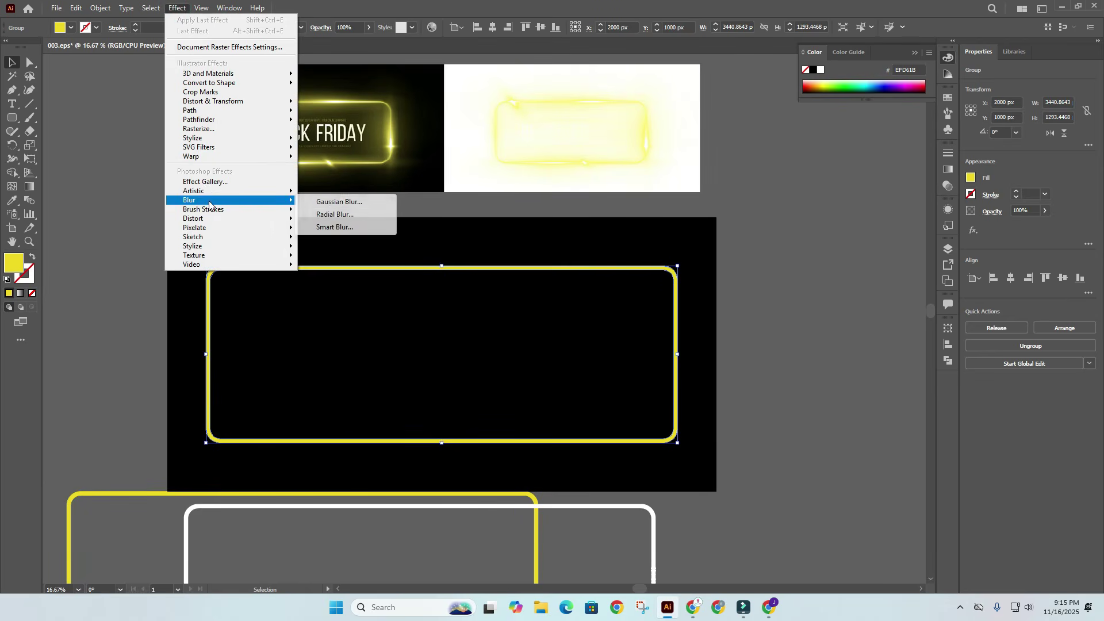
pyautogui.click(329, 202)
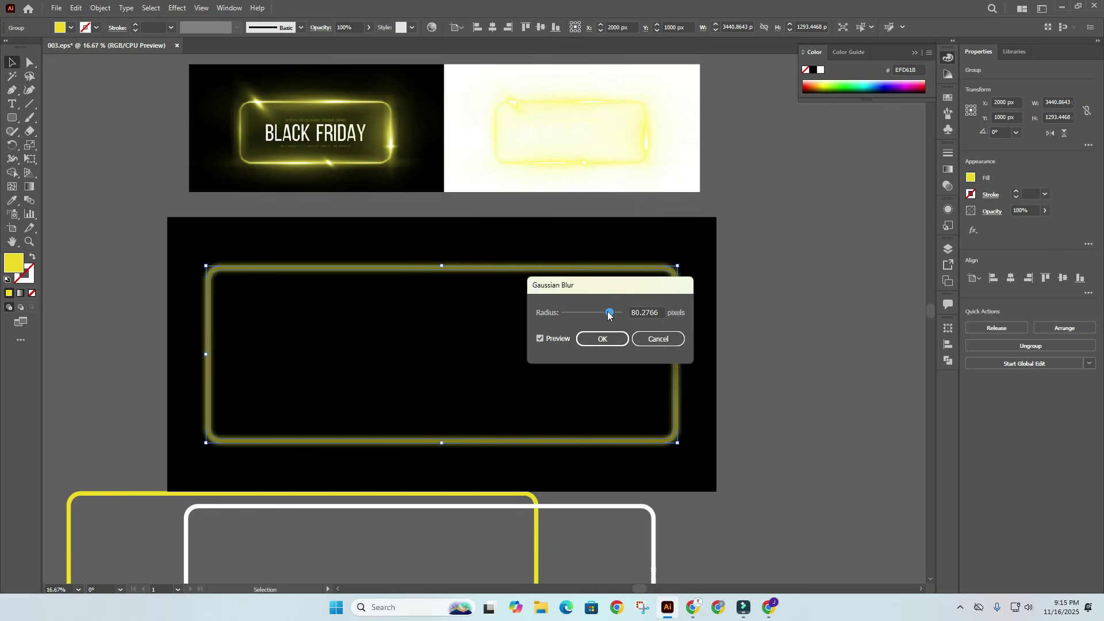
pyautogui.moveTo(604, 312); pyautogui.dragTo(602, 311)
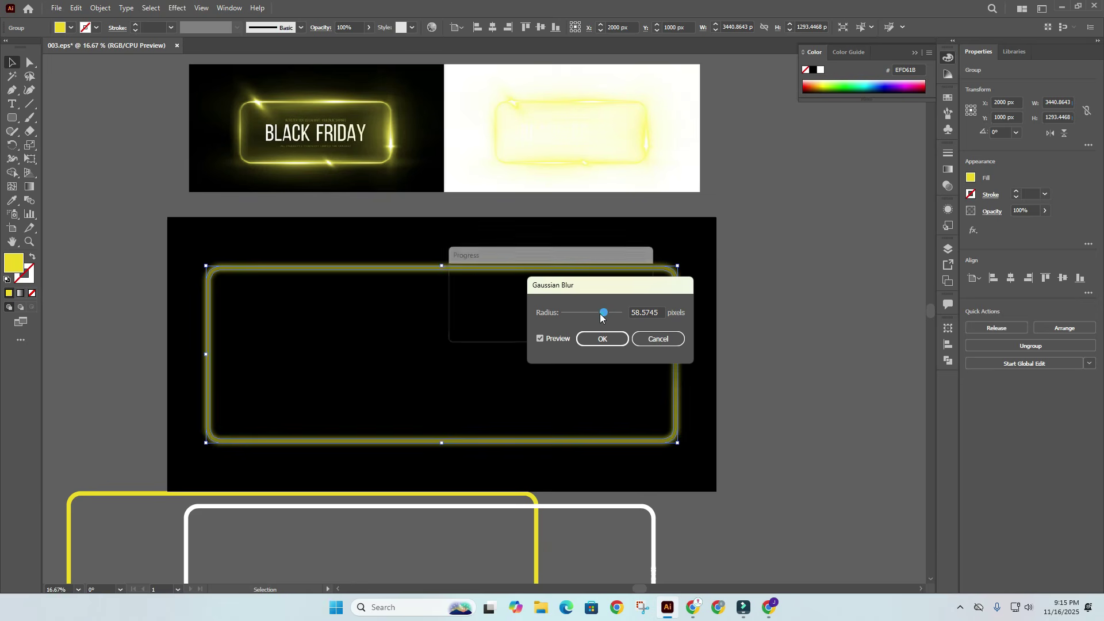
pyautogui.click(602, 313)
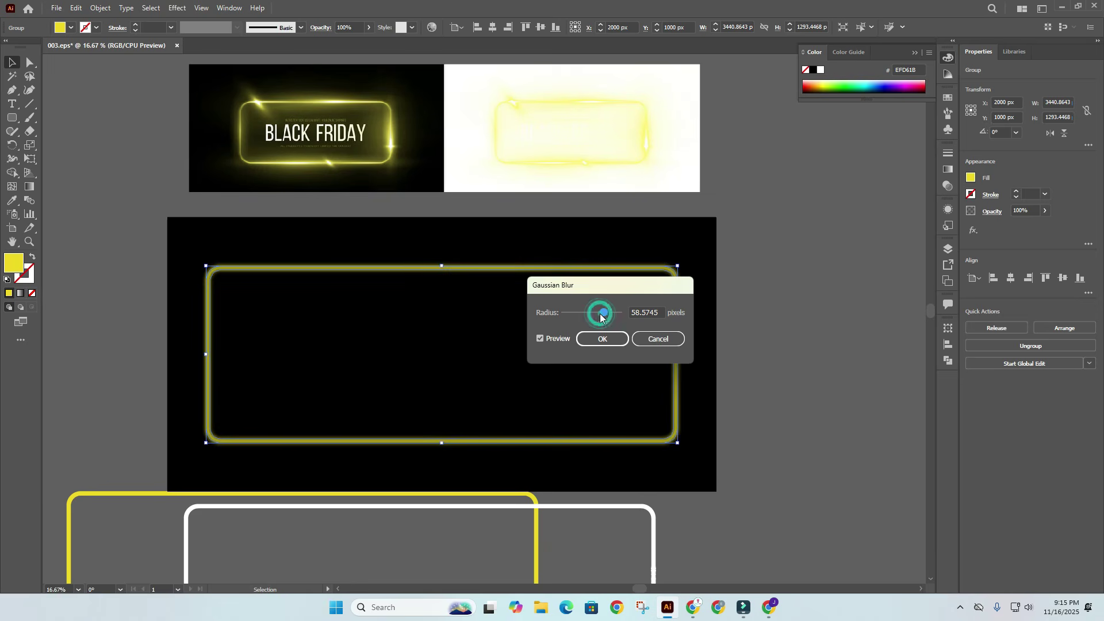
pyautogui.click(601, 337)
pyautogui.click(788, 273)
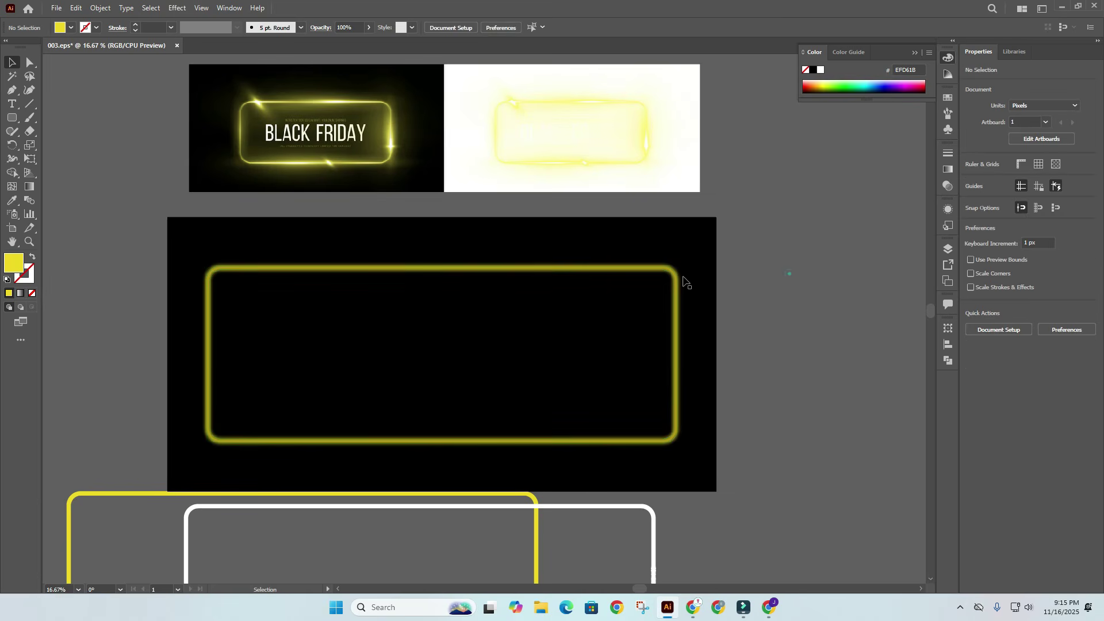
# Step: Intensify the glow by pasting a copy of the blurred yellow frame directly in front of it
pyautogui.click(613, 270)
pyautogui.hotkey('ctrl', 'c')
pyautogui.hotkey('ctrl', 'f')
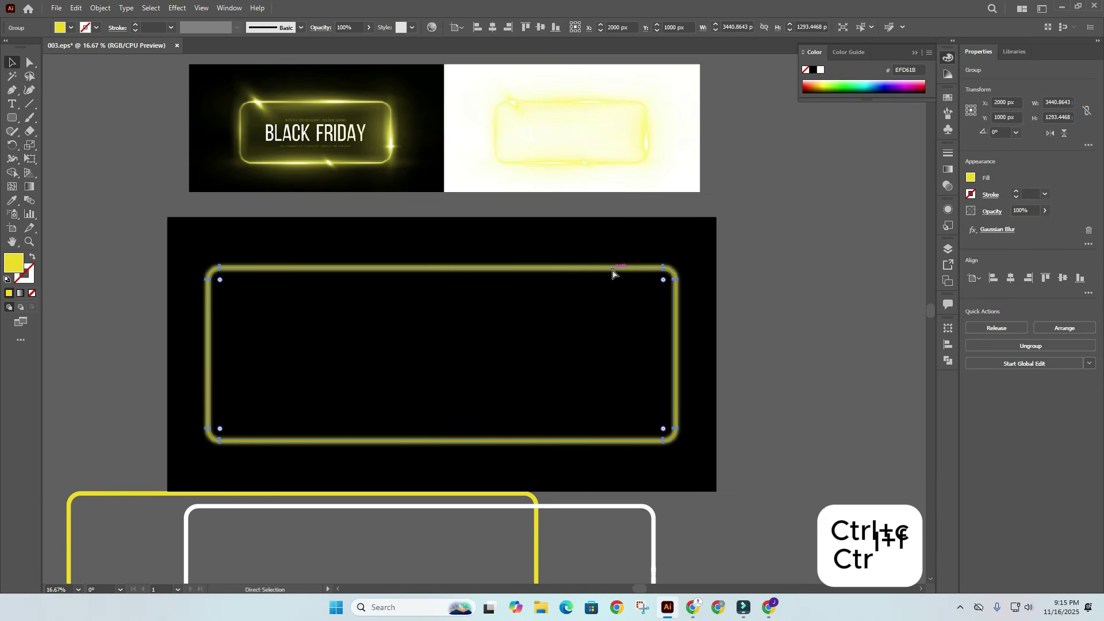
pyautogui.click(744, 281)
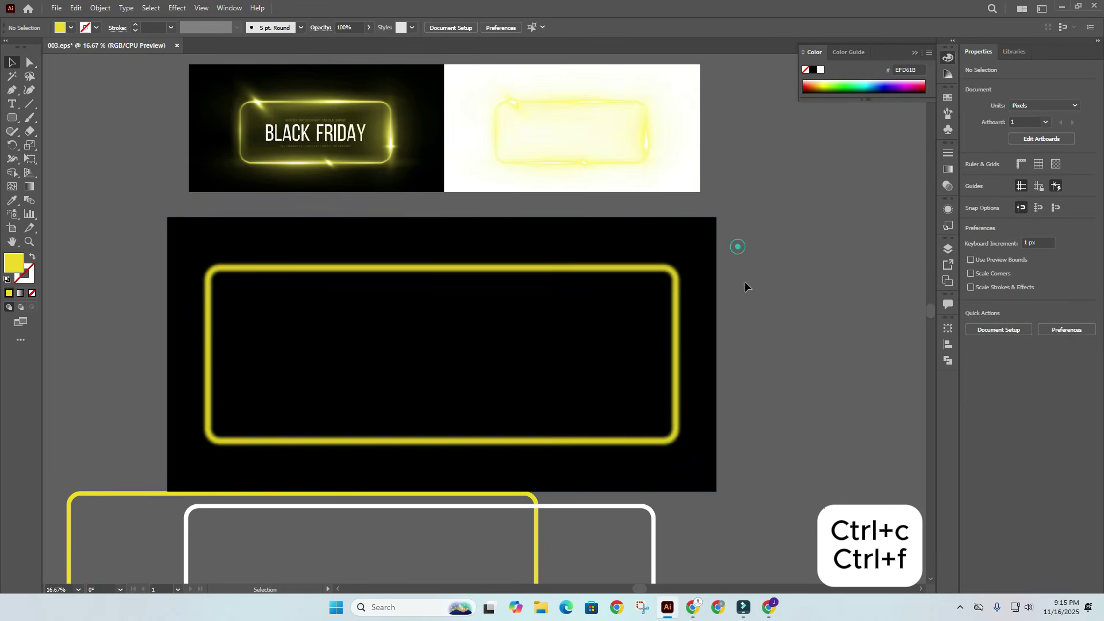
pyautogui.click(608, 269)
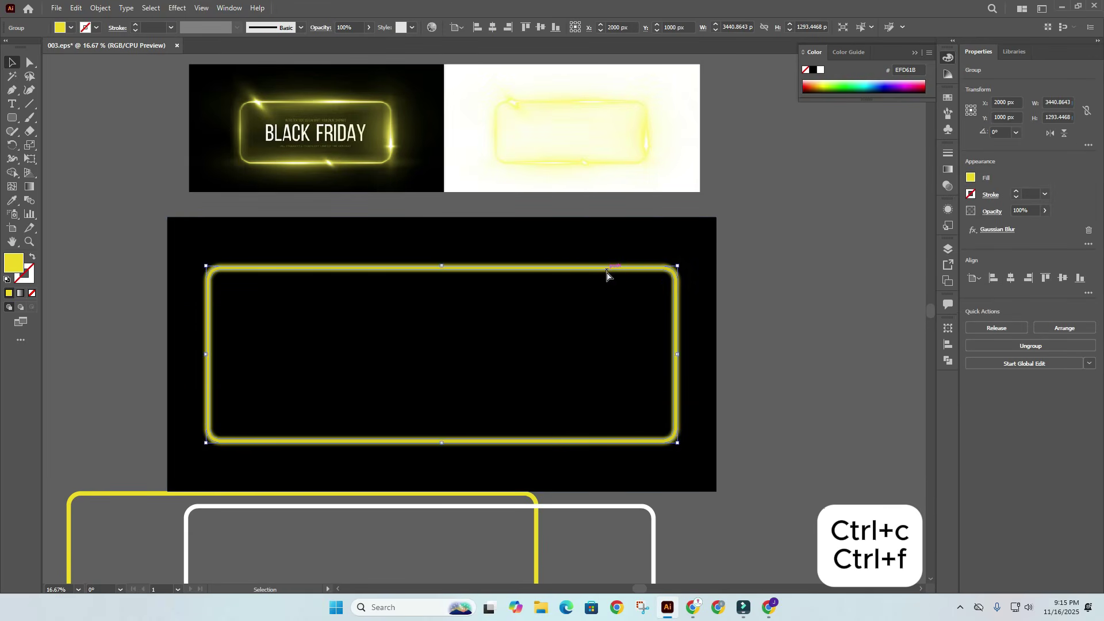
pyautogui.click(769, 278)
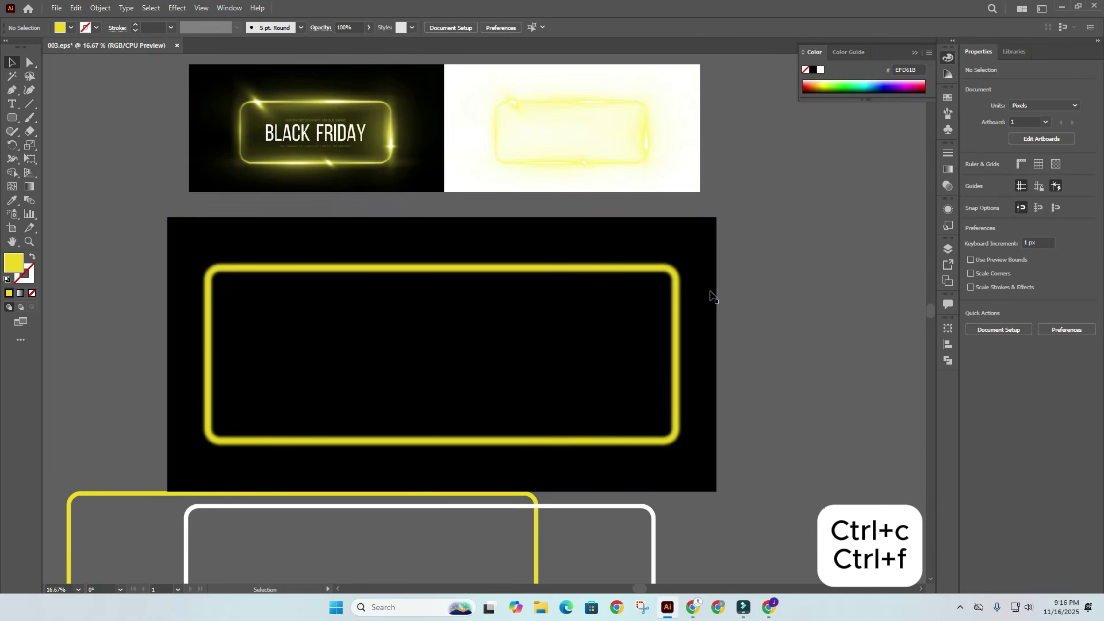
# Step: Add another Gaussian Blur of about 141.49 pixels to the topmost blurred yellow frame
pyautogui.click(678, 290)
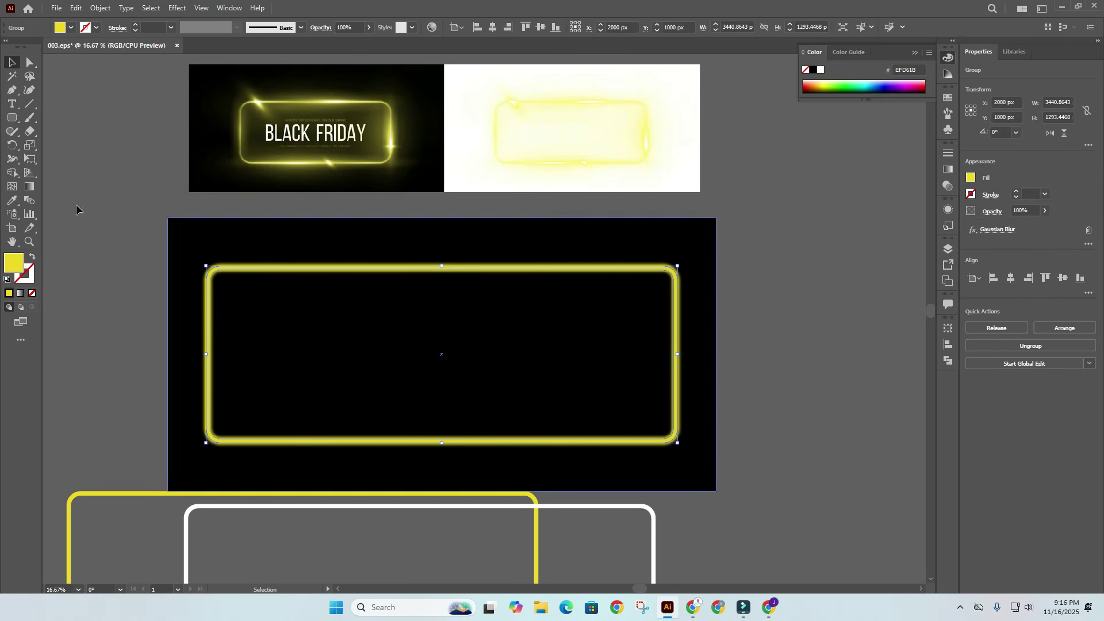
pyautogui.click(177, 8)
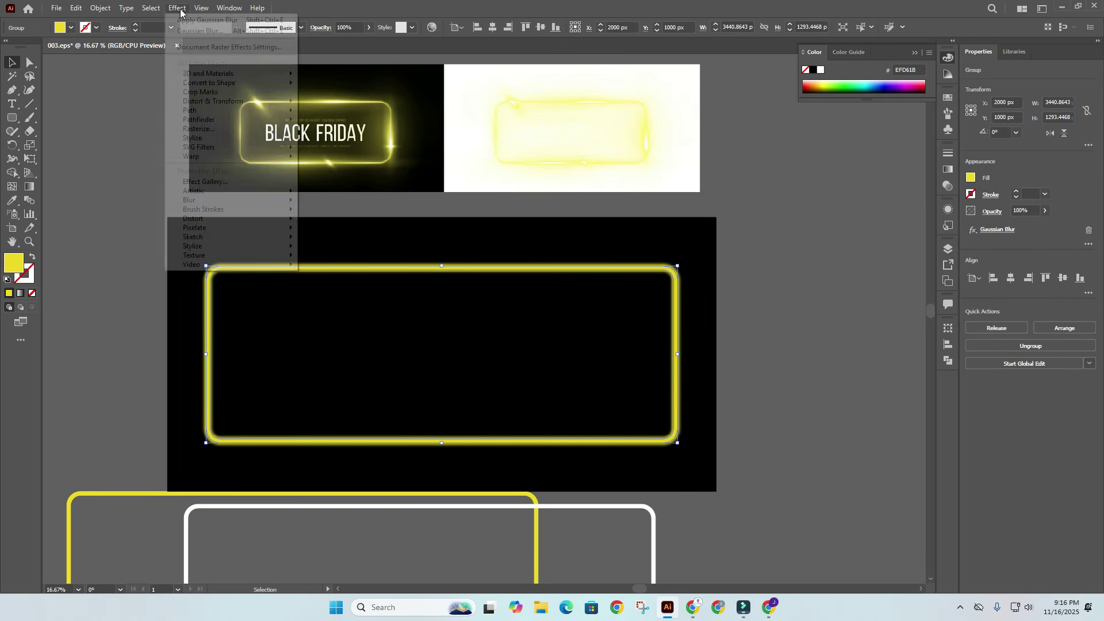
pyautogui.click(197, 200)
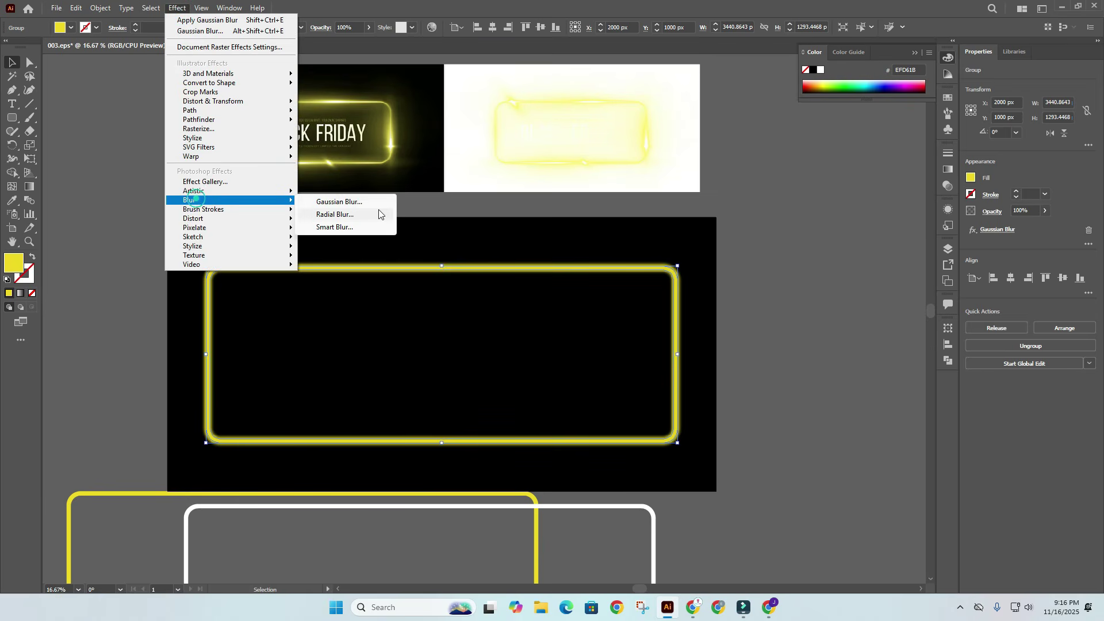
pyautogui.click(349, 202)
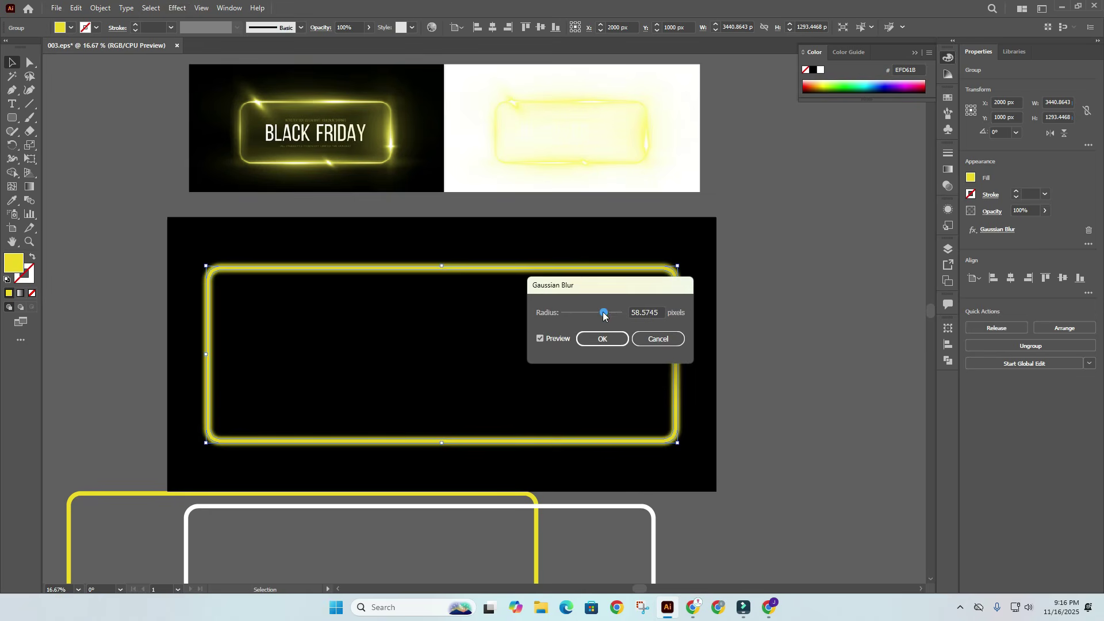
pyautogui.moveTo(603, 313); pyautogui.dragTo(610, 314)
pyautogui.click(603, 335)
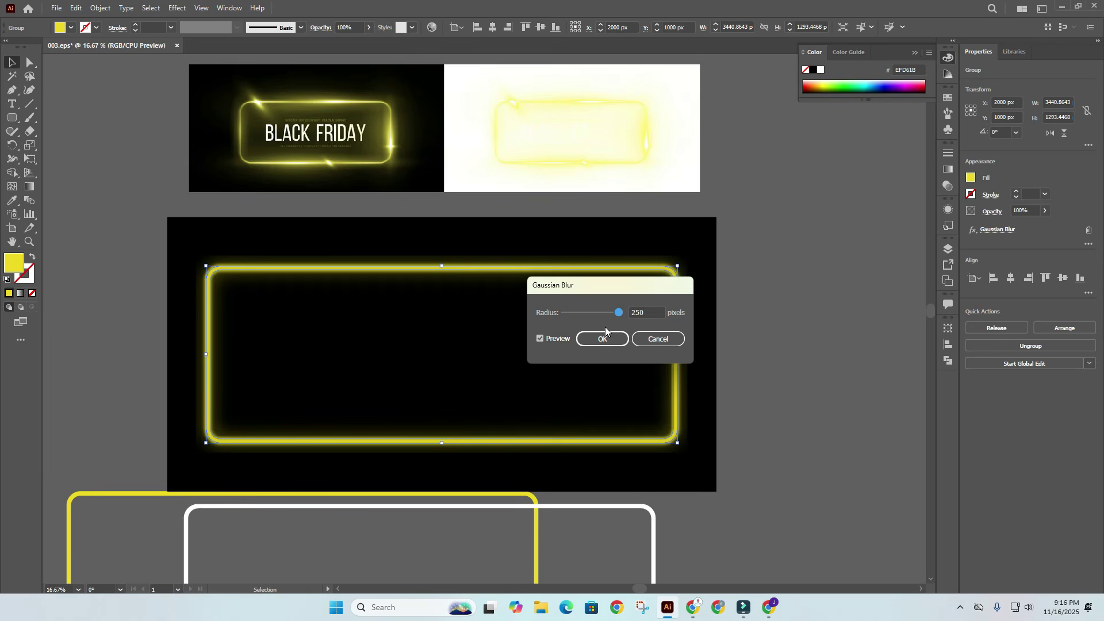
pyautogui.moveTo(616, 312); pyautogui.dragTo(614, 313)
pyautogui.moveTo(611, 314); pyautogui.dragTo(612, 315)
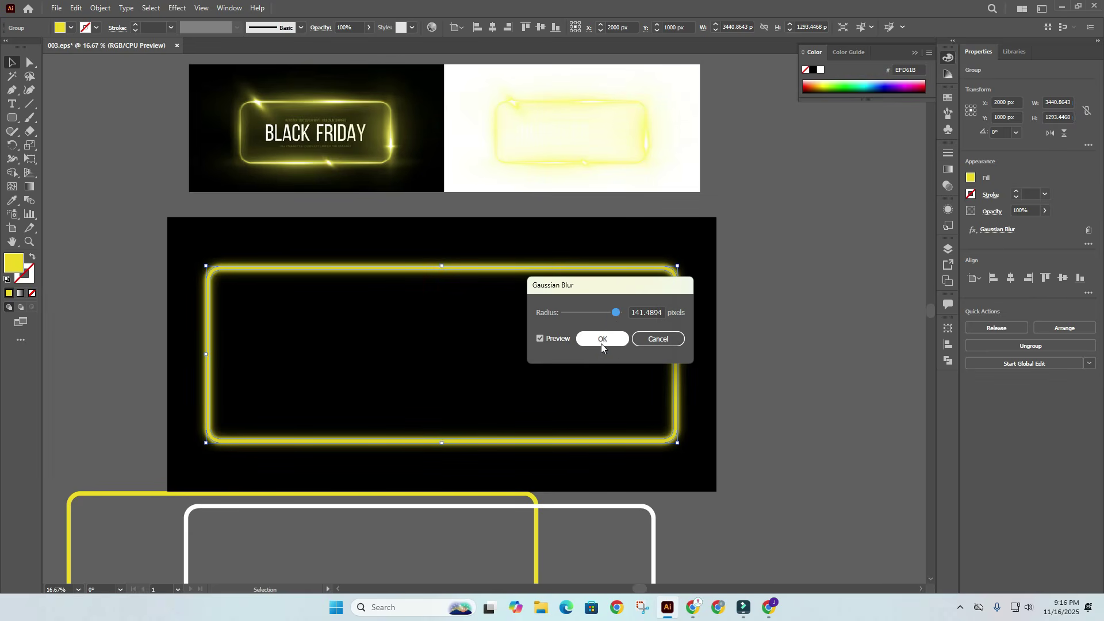
pyautogui.click(602, 340)
pyautogui.click(775, 303)
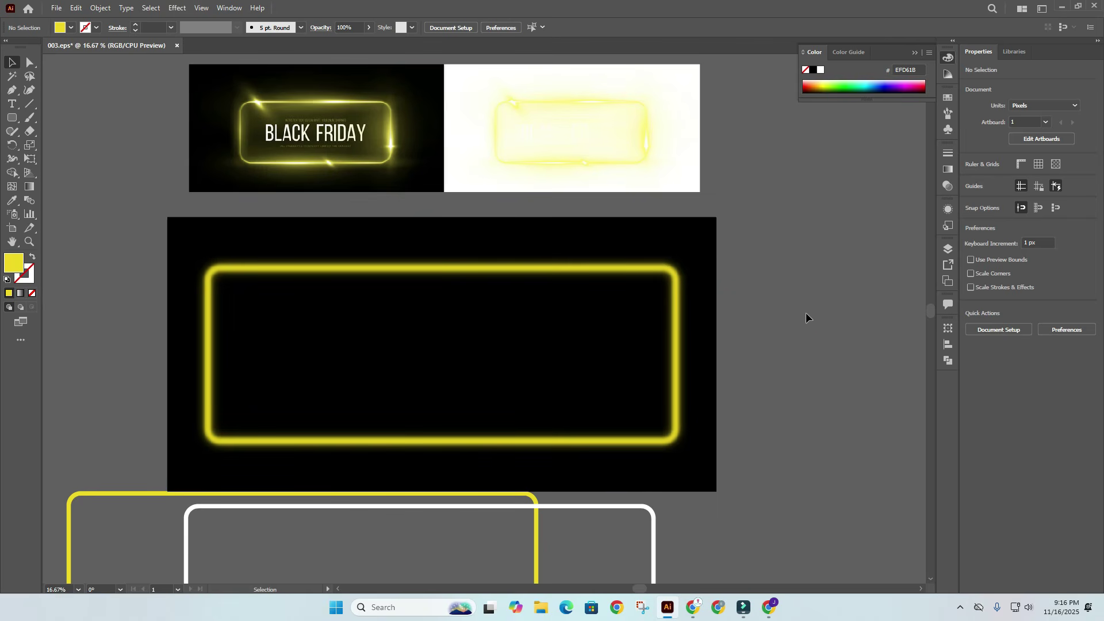
pyautogui.click(326, 275)
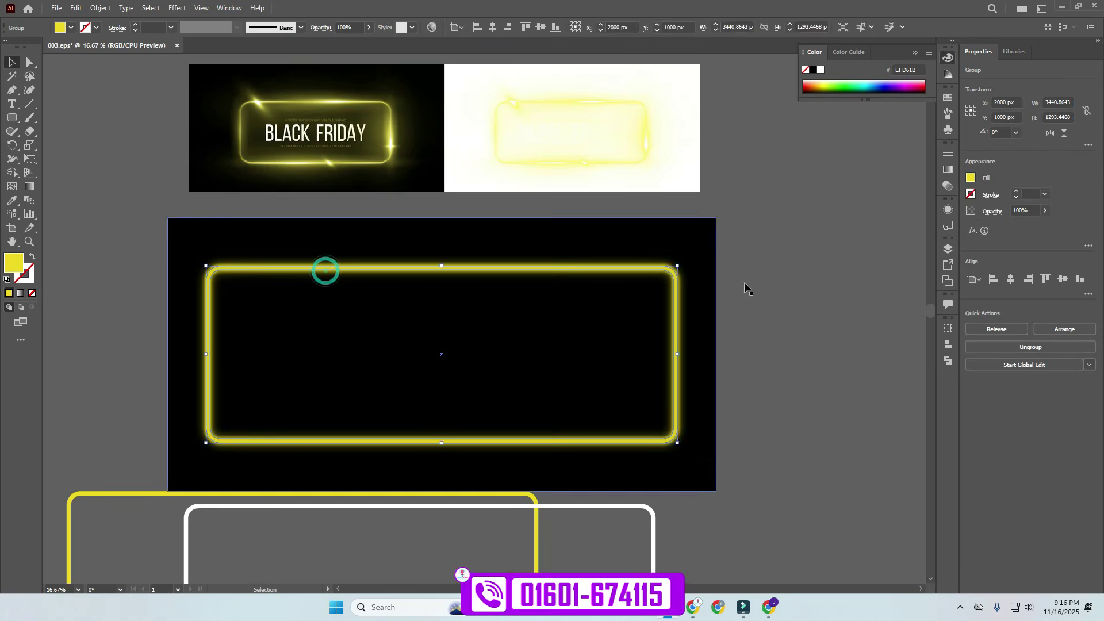
pyautogui.click(826, 264)
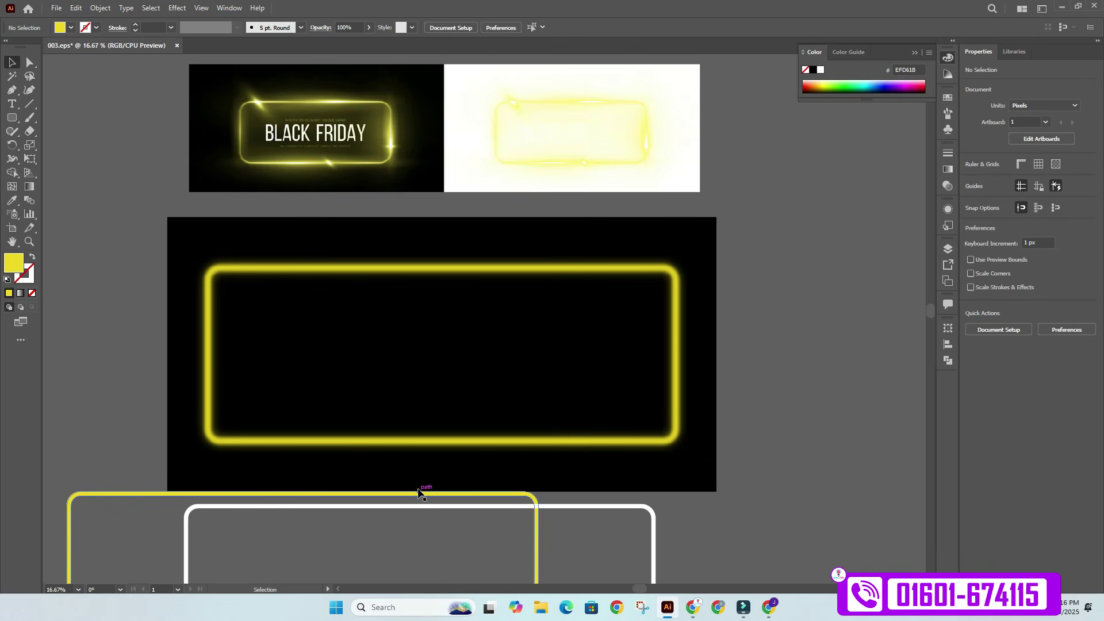
# Step: Move the spare white frame onto the banner in front of the yellow glow and centre it horizontally and vertically on the artboard
pyautogui.click(421, 505)
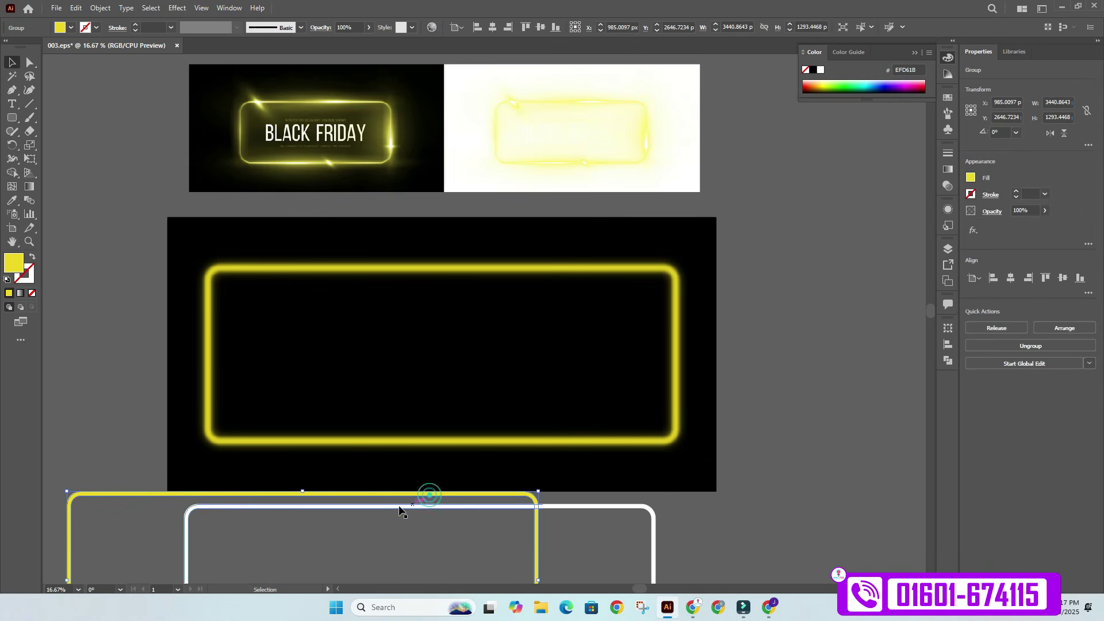
pyautogui.moveTo(397, 508); pyautogui.dragTo(424, 326)
pyautogui.rightClick(424, 326)
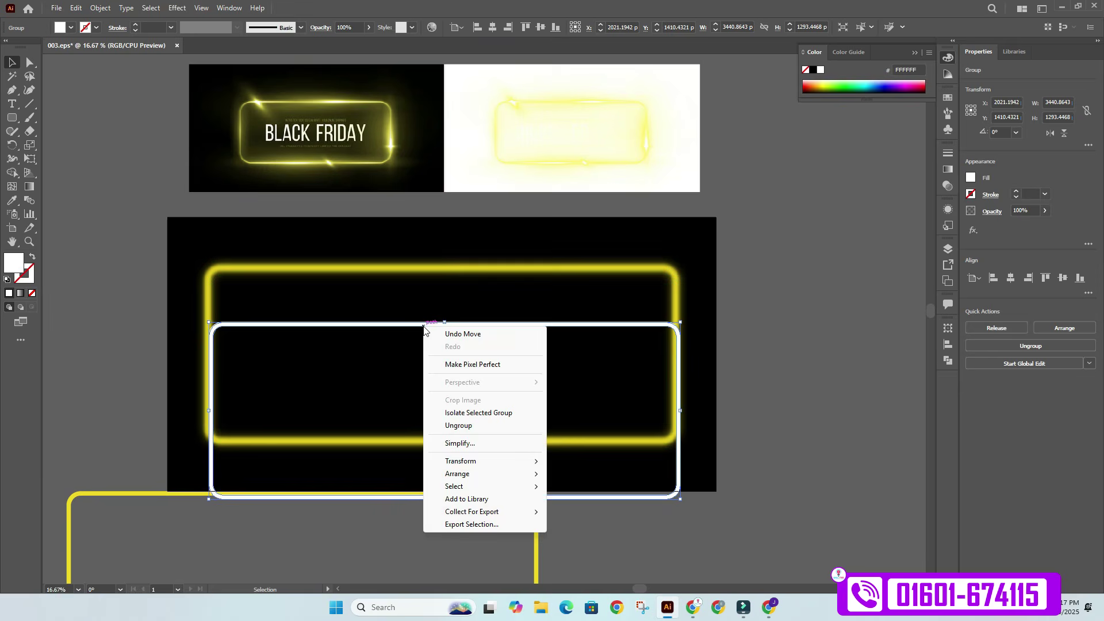
pyautogui.moveTo(462, 476)
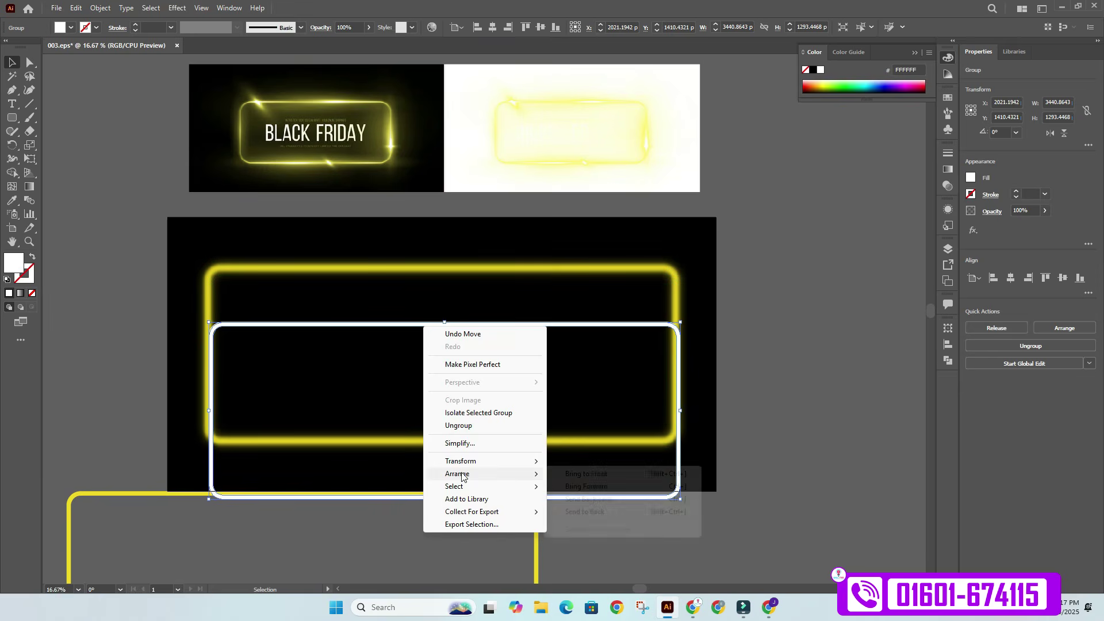
pyautogui.click(584, 499)
pyautogui.click(492, 27)
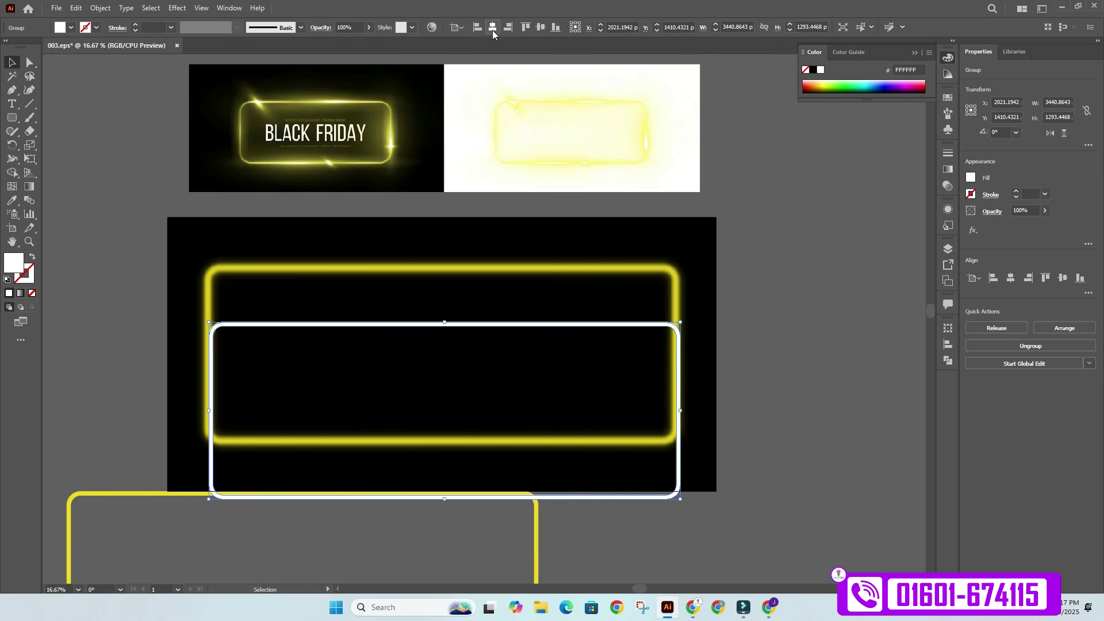
pyautogui.click(540, 27)
pyautogui.click(741, 261)
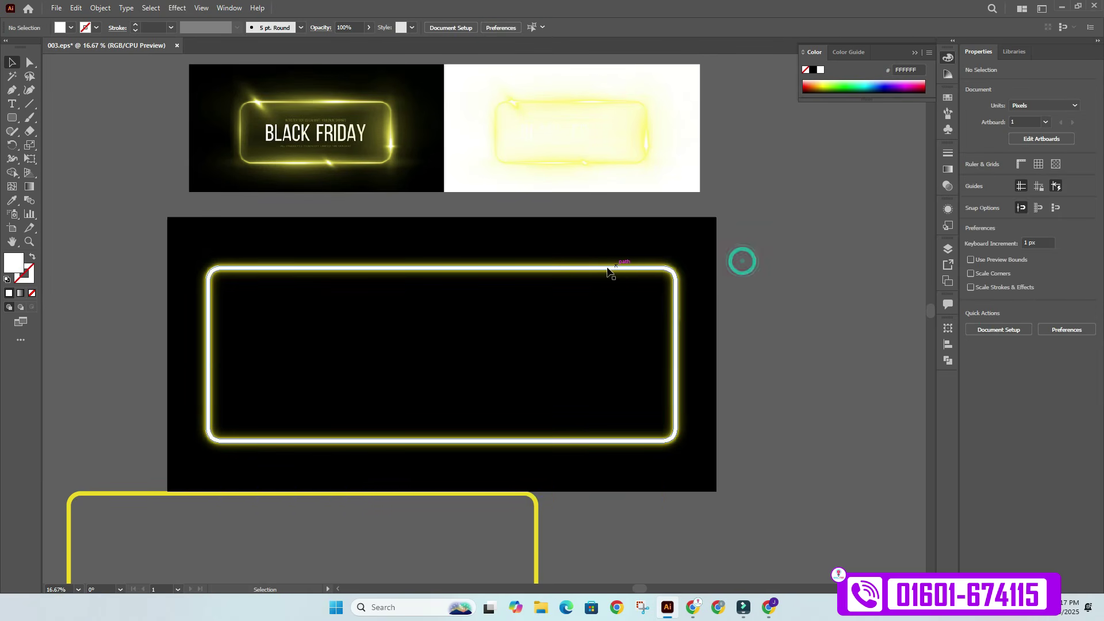
# Step: Try recolouring the white front frame with yellow tones sampled from the lower edge of the Black Friday reference frame
pyautogui.click(603, 268)
pyautogui.click(12, 201)
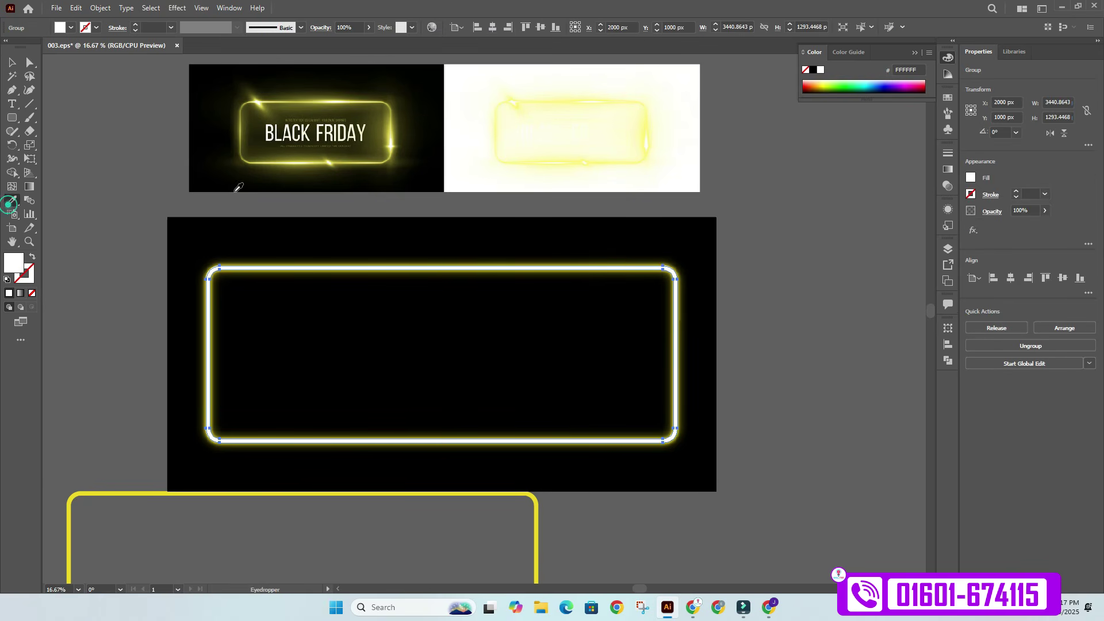
pyautogui.click(295, 159)
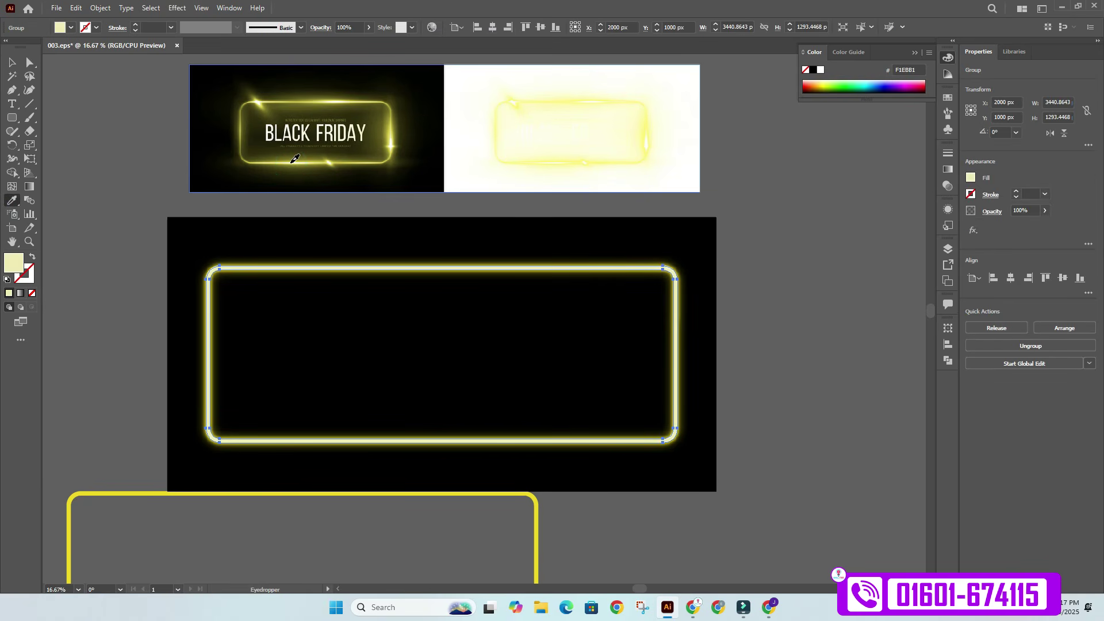
pyautogui.click(294, 159)
pyautogui.click(296, 161)
pyautogui.click(299, 160)
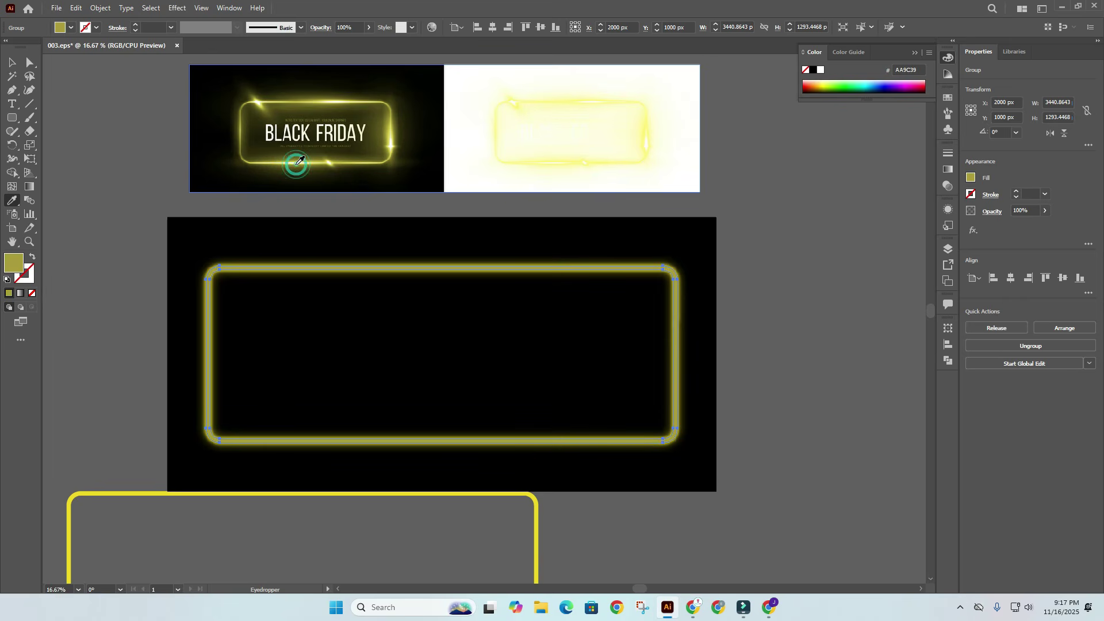
pyautogui.click(298, 161)
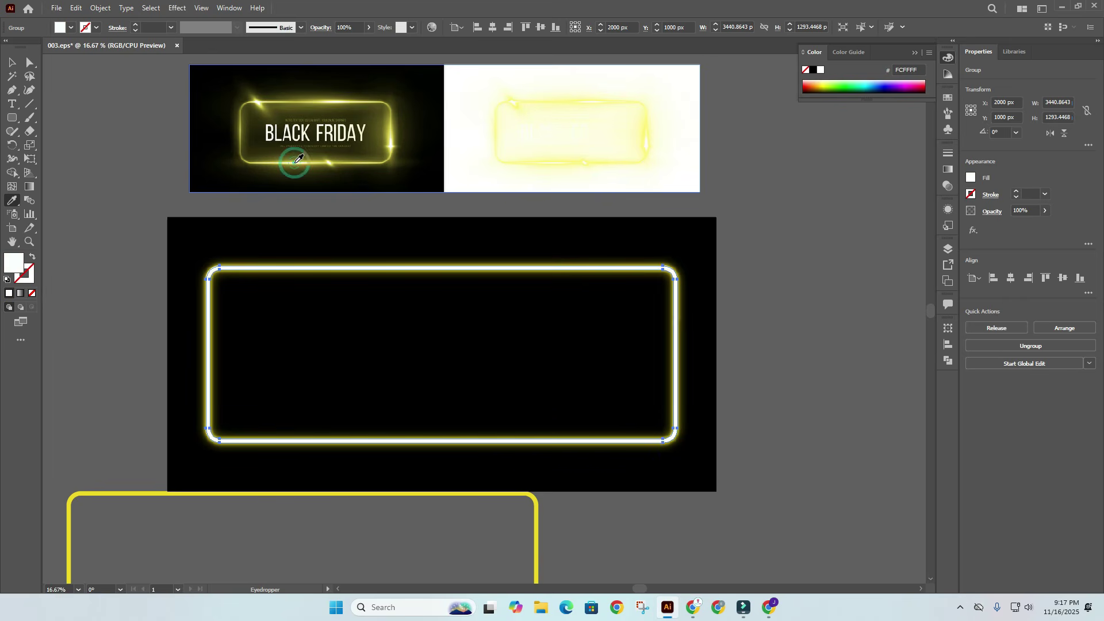
pyautogui.click(298, 163)
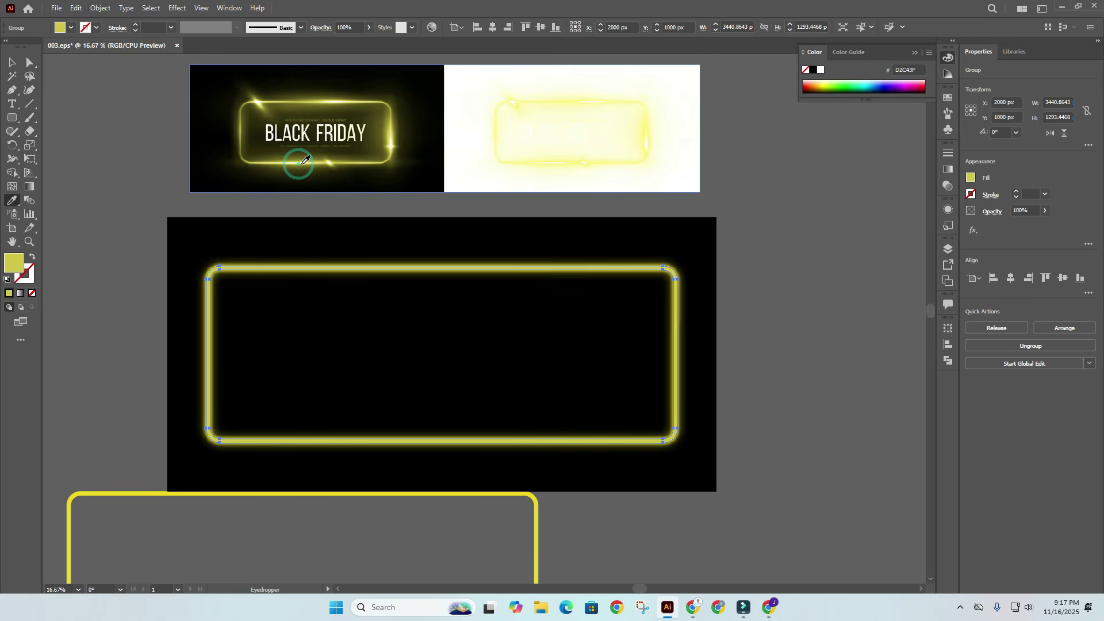
pyautogui.click(304, 163)
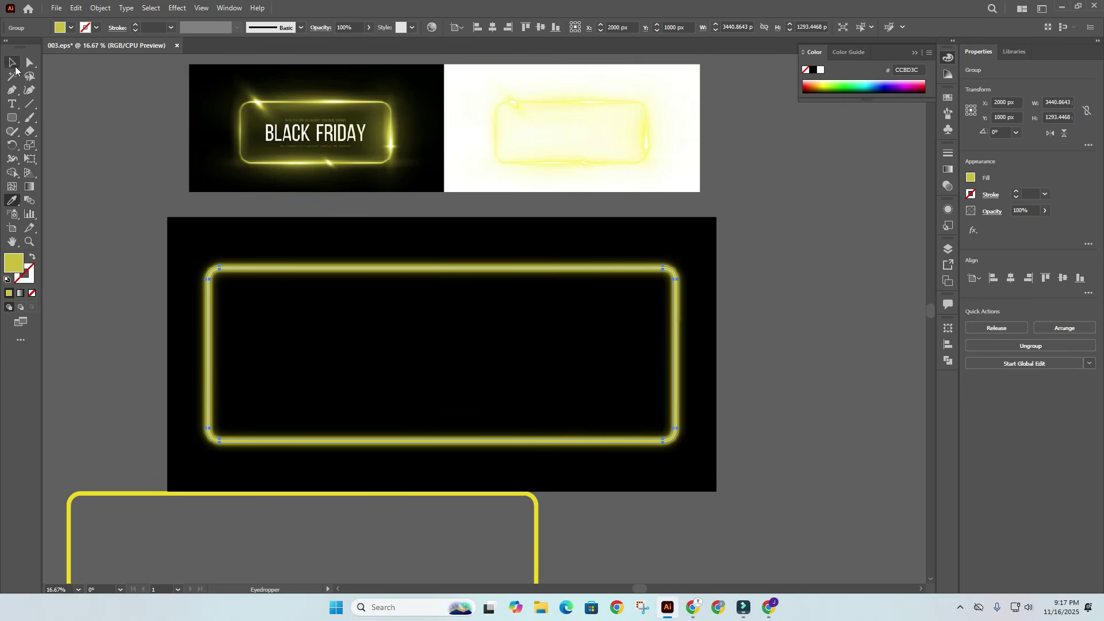
pyautogui.click(14, 65)
pyautogui.click(64, 81)
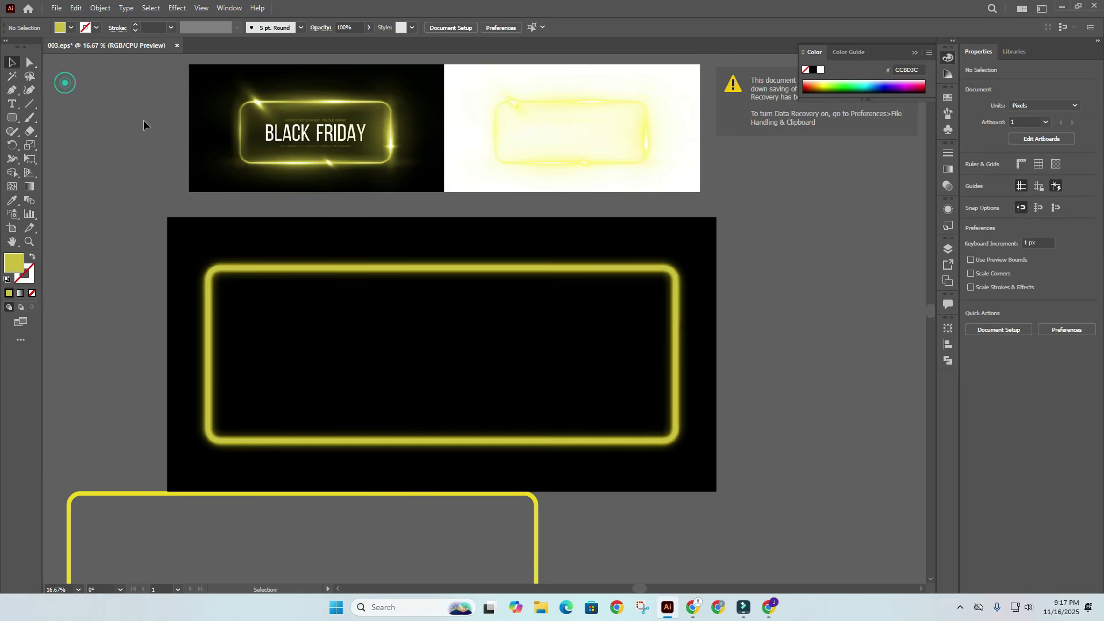
# Step: Fill the front frame with a yellow sampled from the reference's lower edge, lightened to FFF18D
pyautogui.click(296, 269)
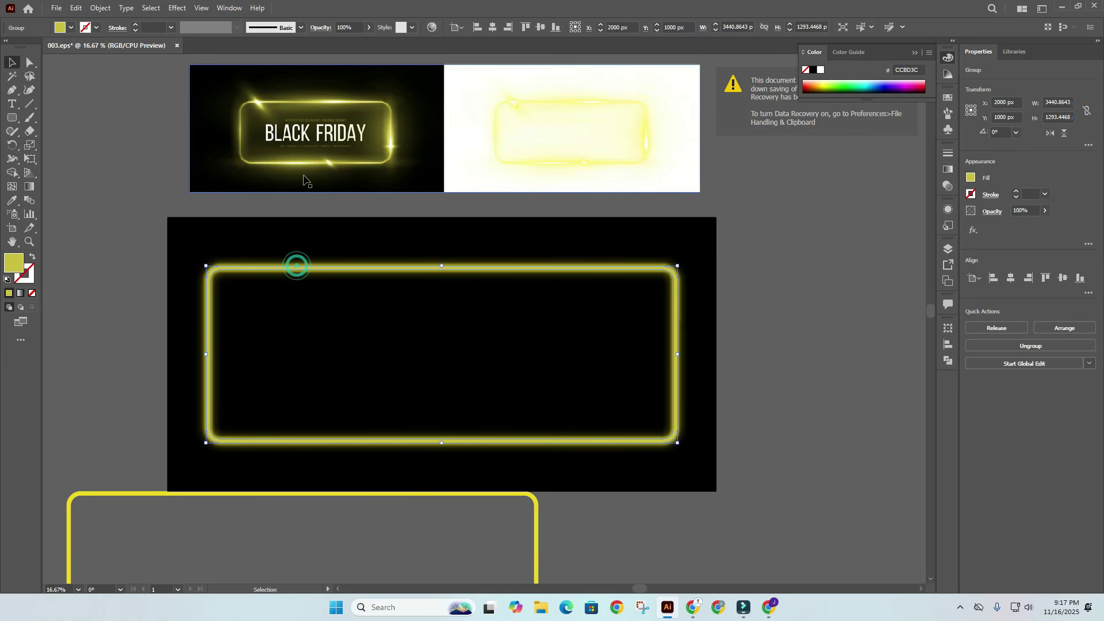
pyautogui.click(14, 201)
pyautogui.click(296, 158)
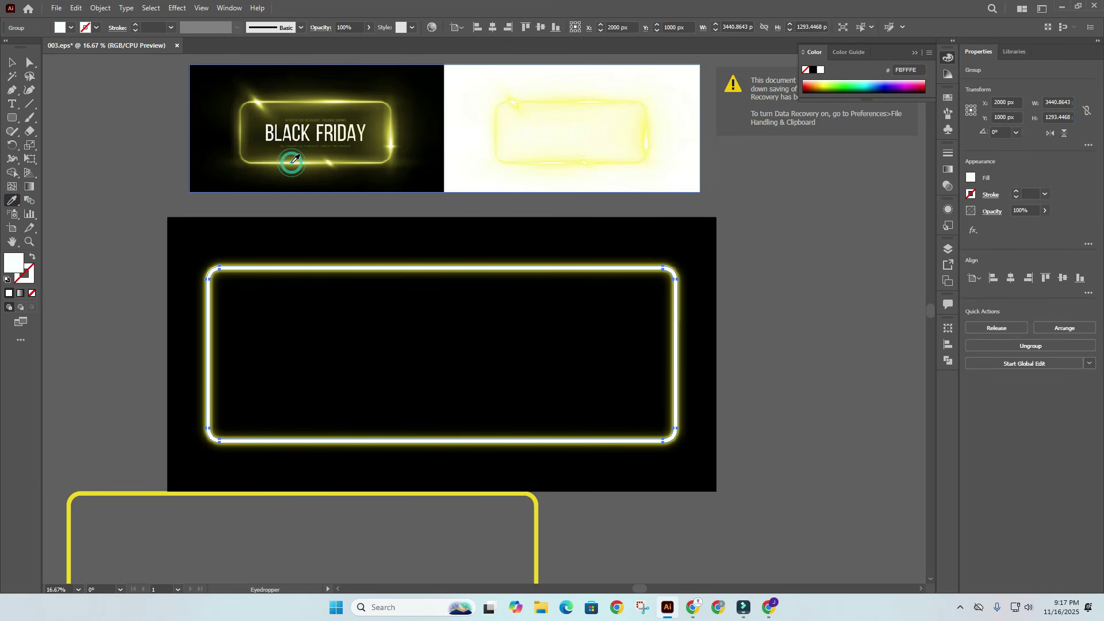
pyautogui.click(296, 159)
pyautogui.click(293, 163)
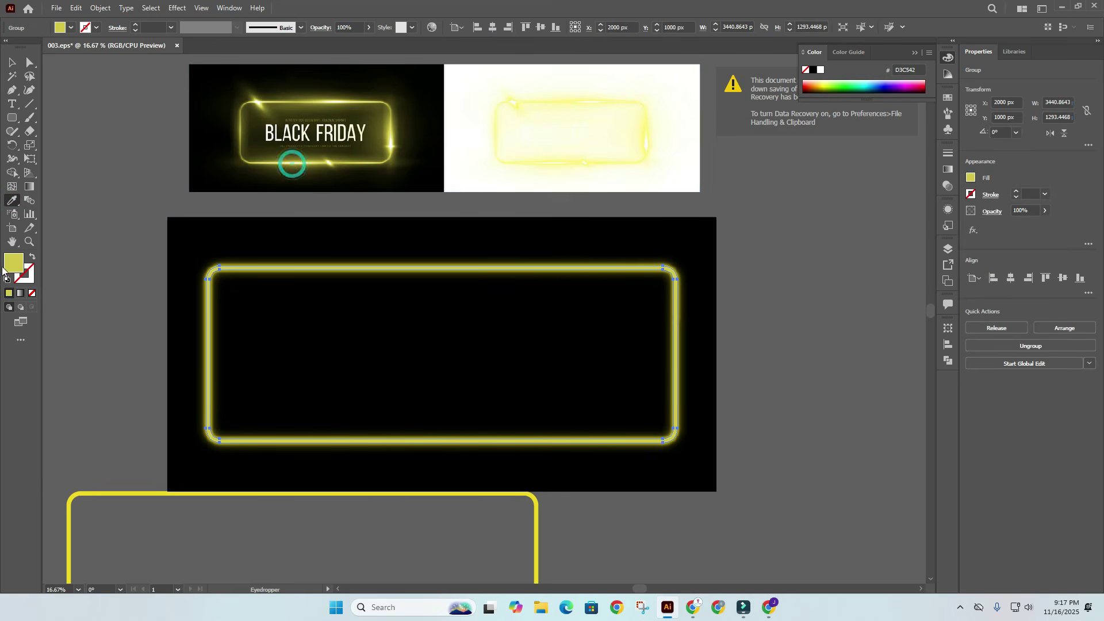
pyautogui.doubleClick(19, 264)
pyautogui.moveTo(496, 251); pyautogui.dragTo(471, 223)
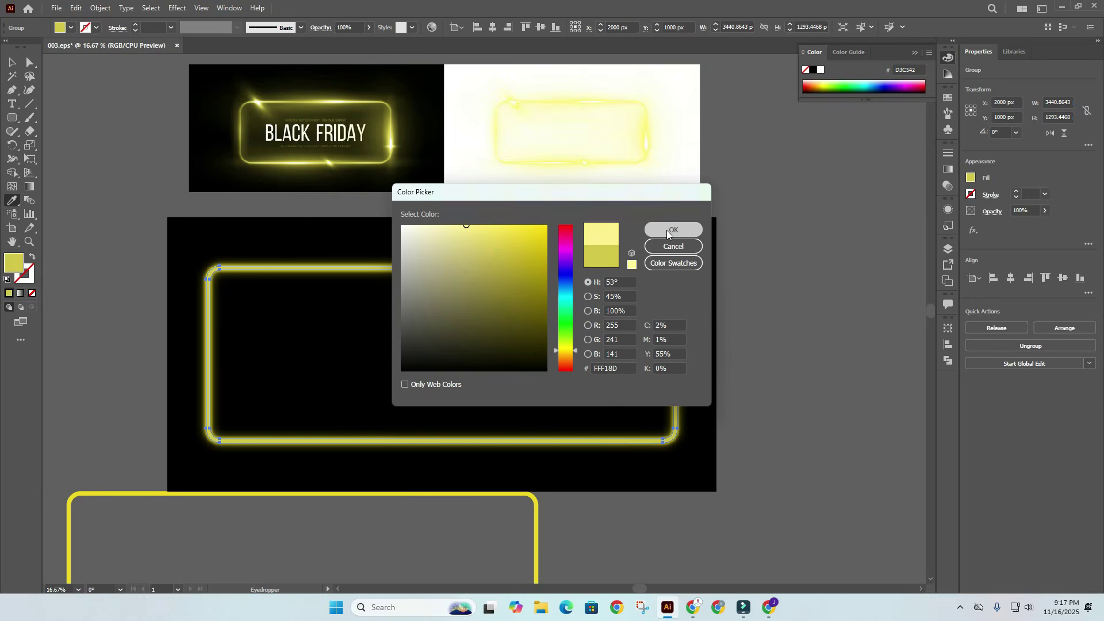
pyautogui.click(668, 229)
pyautogui.click(11, 62)
pyautogui.click(53, 74)
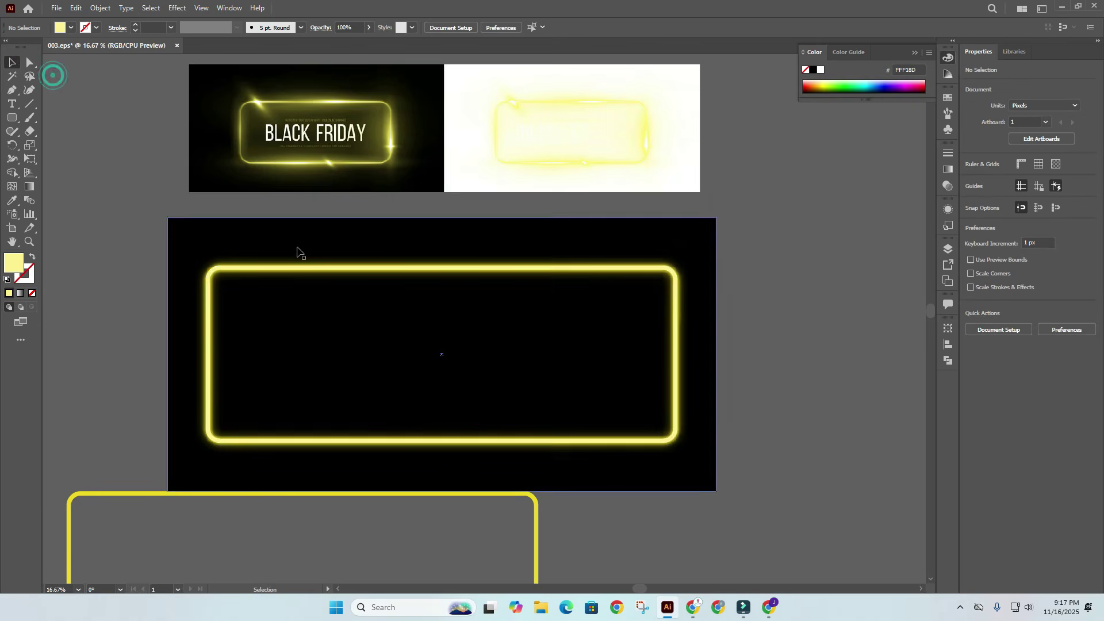
# Step: Apply a Gaussian Blur with a radius of about 8.13 pixels to the pale yellow front frame
pyautogui.click(283, 267)
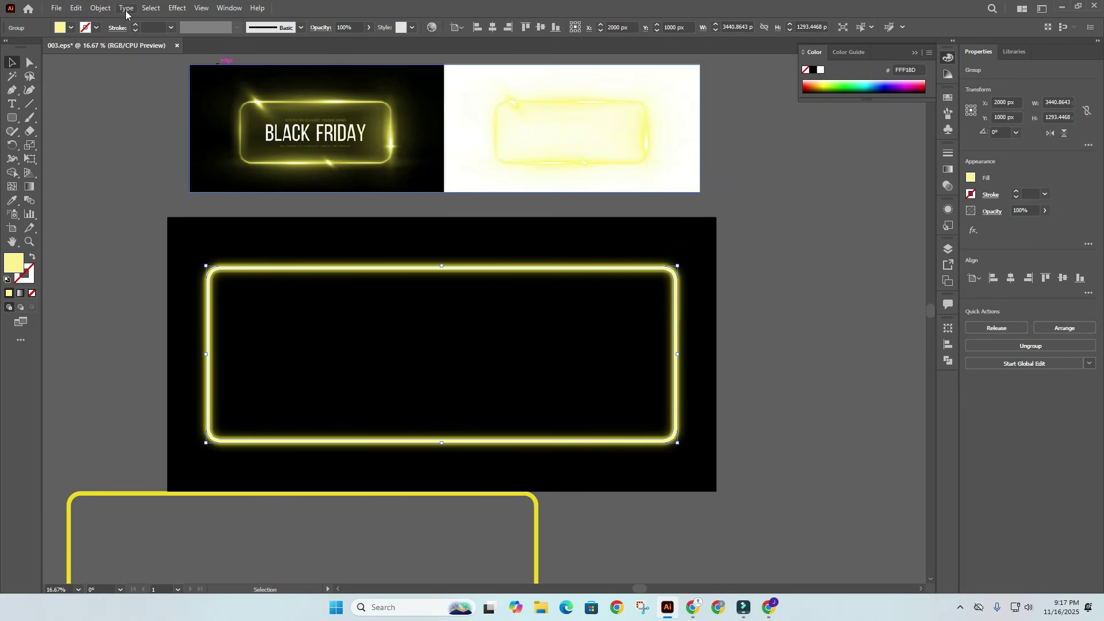
pyautogui.click(176, 8)
pyautogui.click(191, 200)
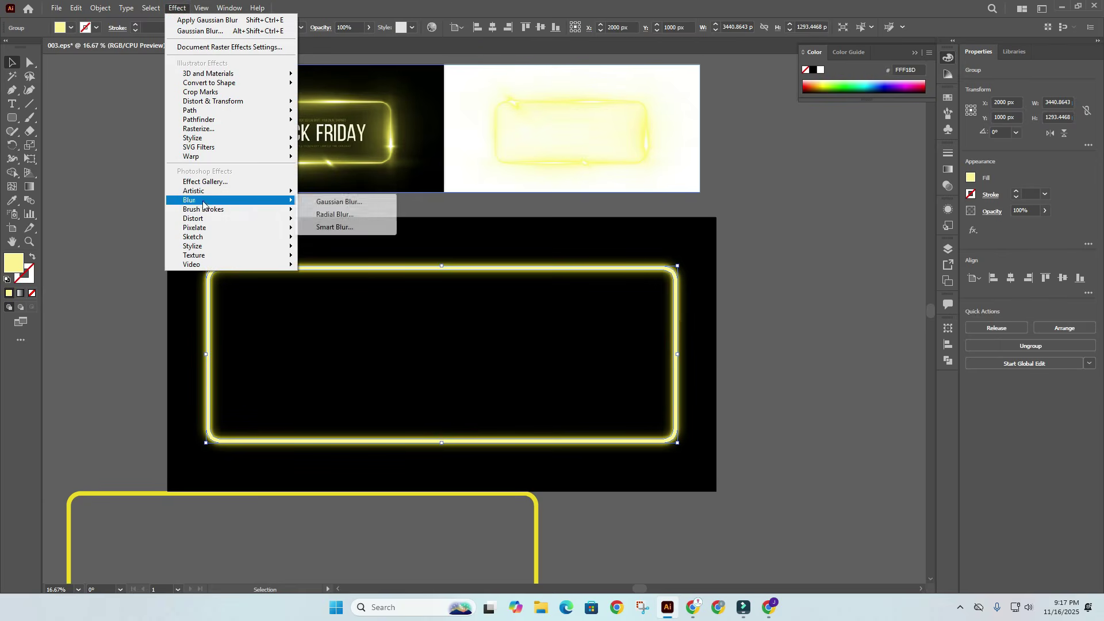
pyautogui.click(346, 202)
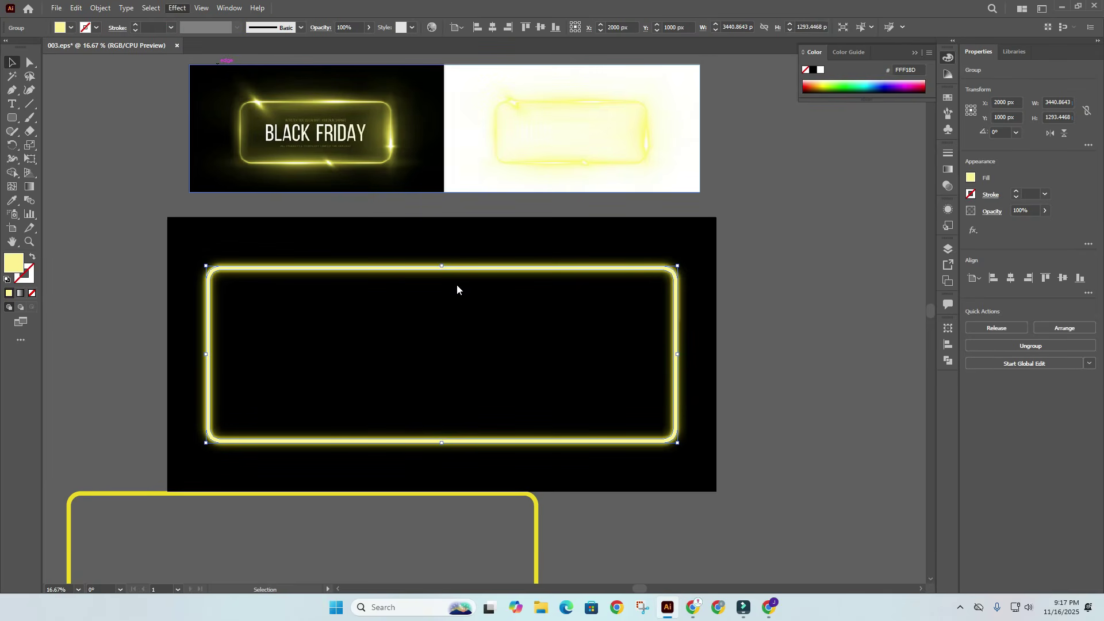
pyautogui.moveTo(607, 313); pyautogui.dragTo(586, 312)
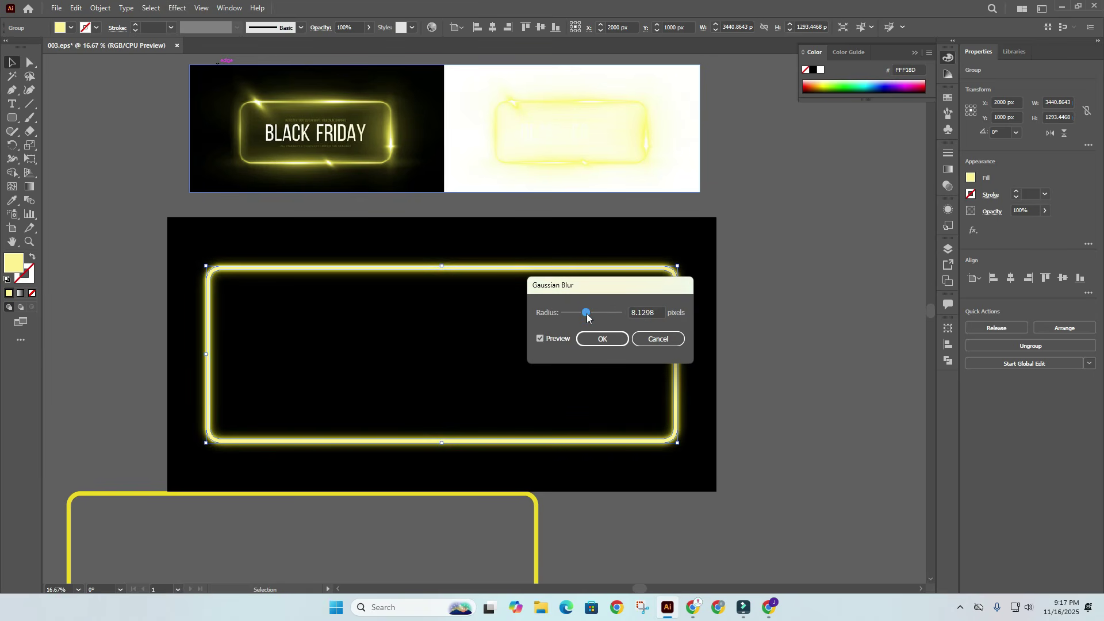
pyautogui.click(601, 339)
pyautogui.click(837, 261)
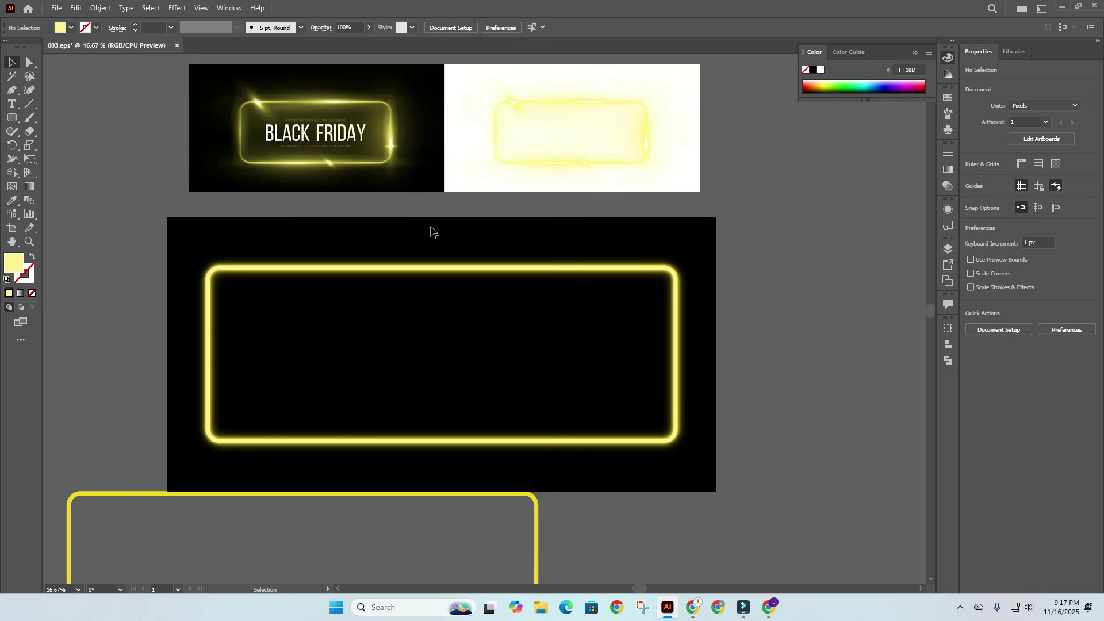
# Step: Try moving the pale yellow frame slightly down off the glow behind it, and undo the move
pyautogui.click(466, 277)
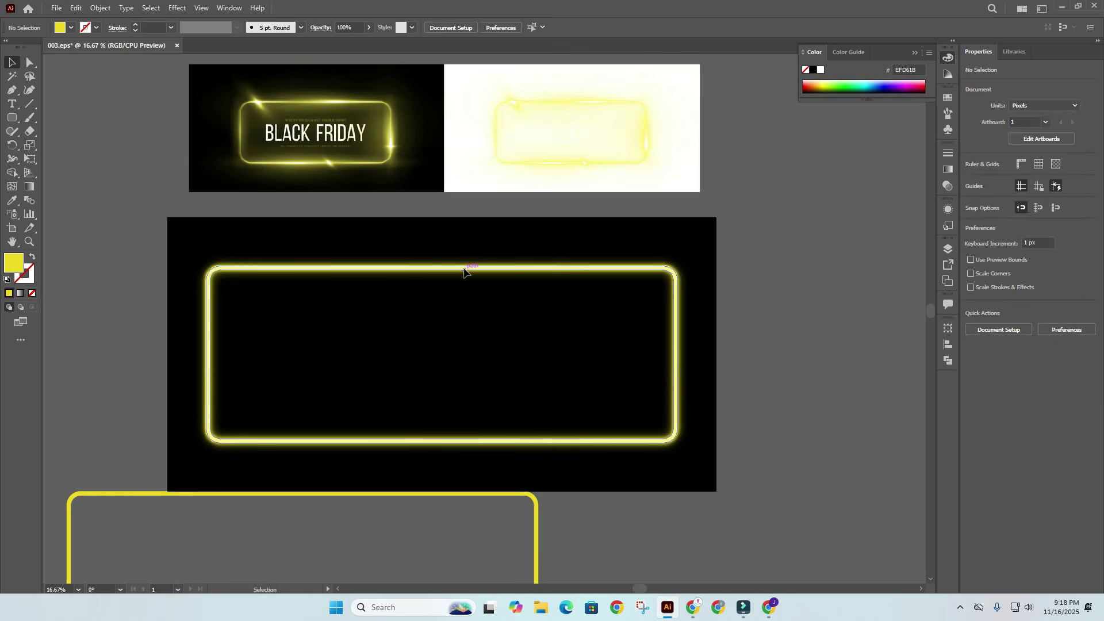
pyautogui.click(465, 269)
pyautogui.moveTo(464, 269); pyautogui.dragTo(467, 291)
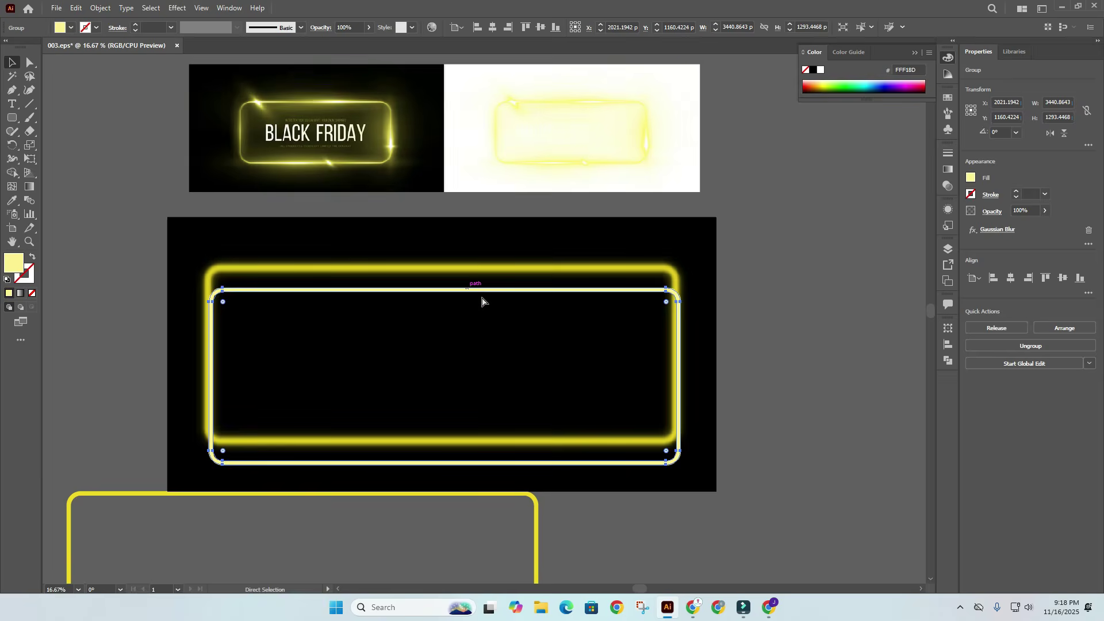
pyautogui.hotkey('ctrl', 'z')
pyautogui.click(294, 269)
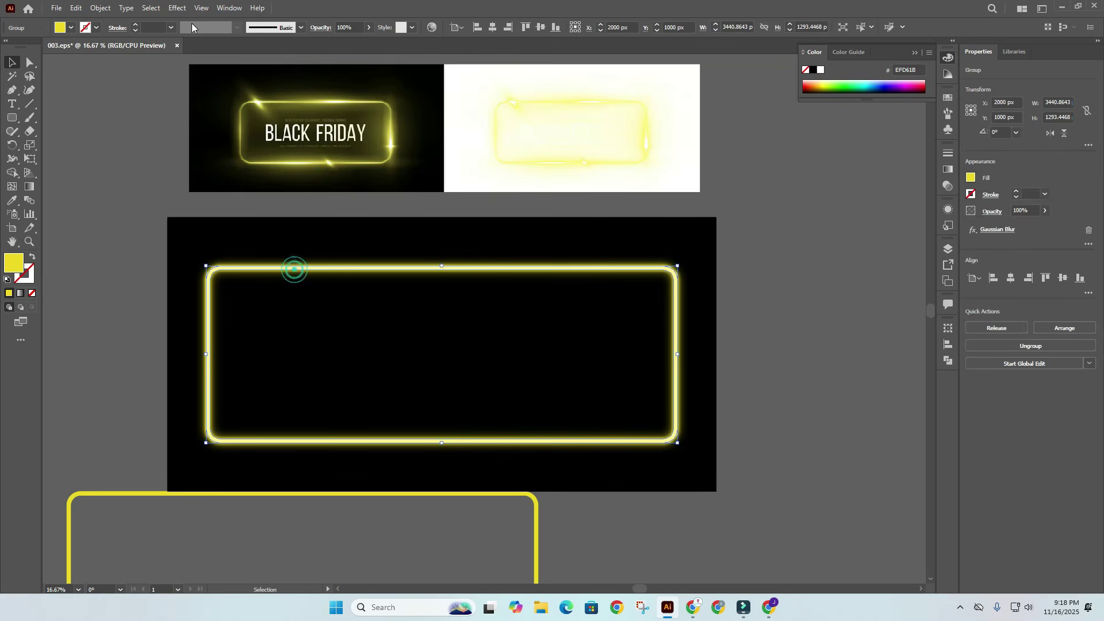
pyautogui.click(177, 7)
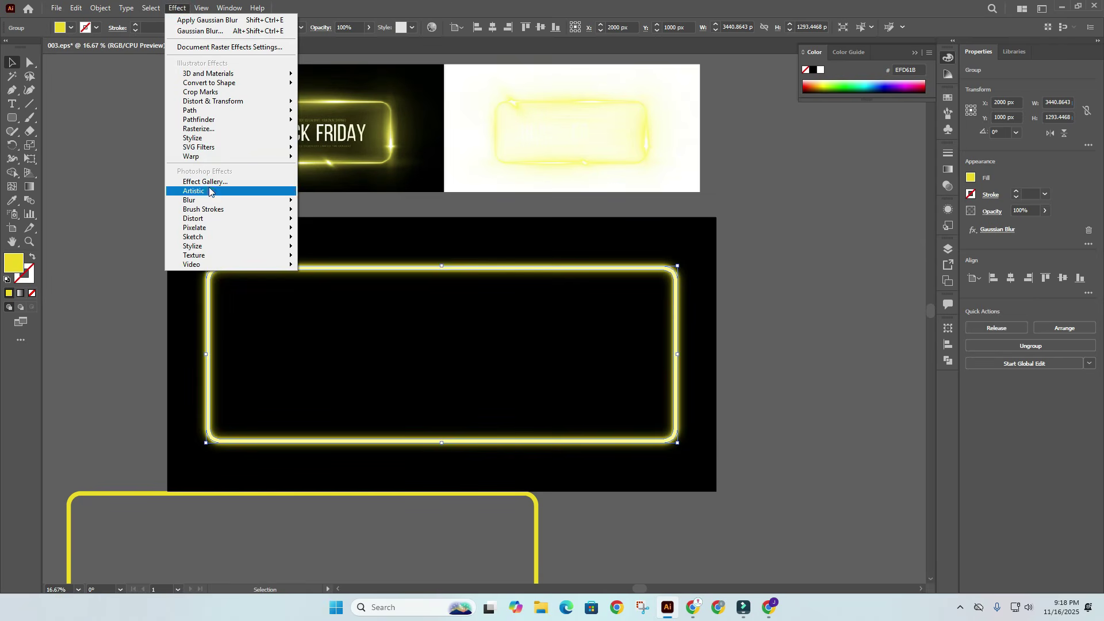
pyautogui.click(337, 139)
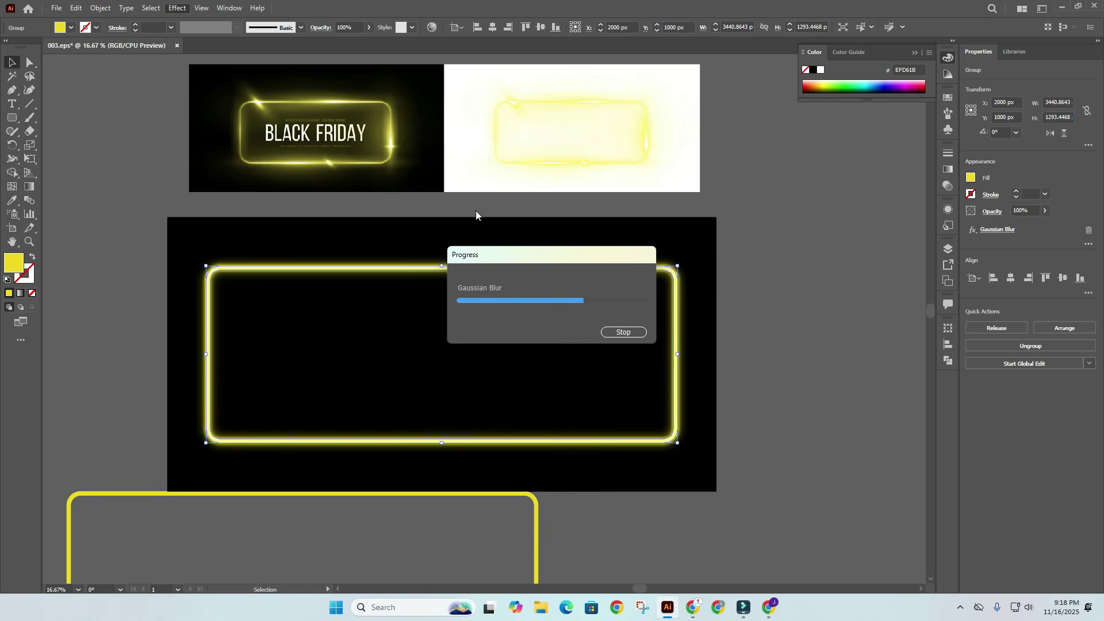
pyautogui.click(608, 332)
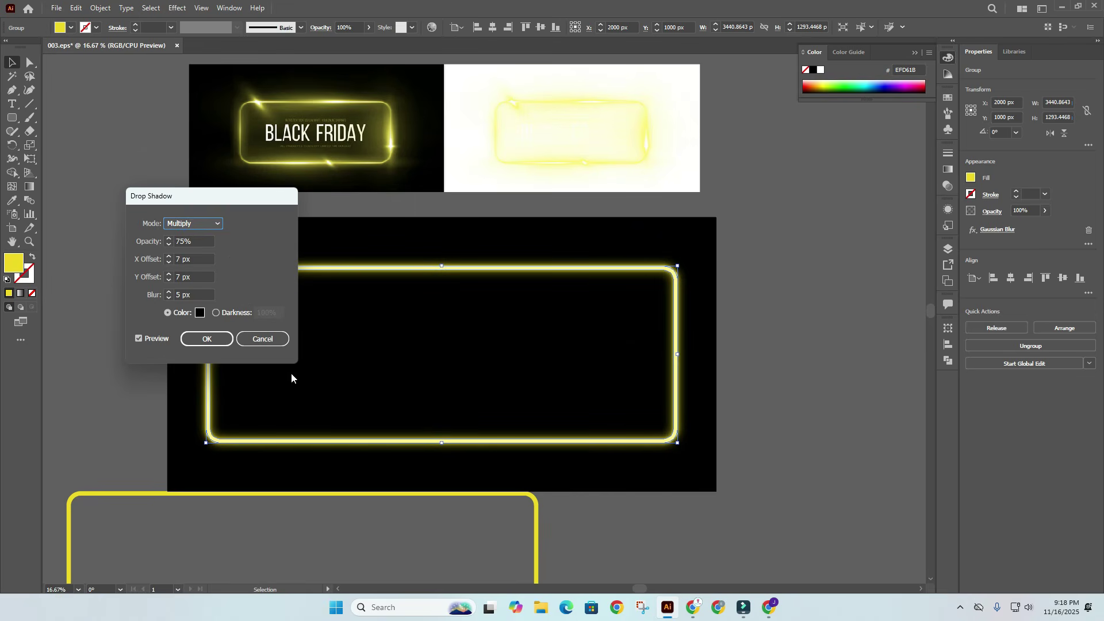
pyautogui.click(262, 338)
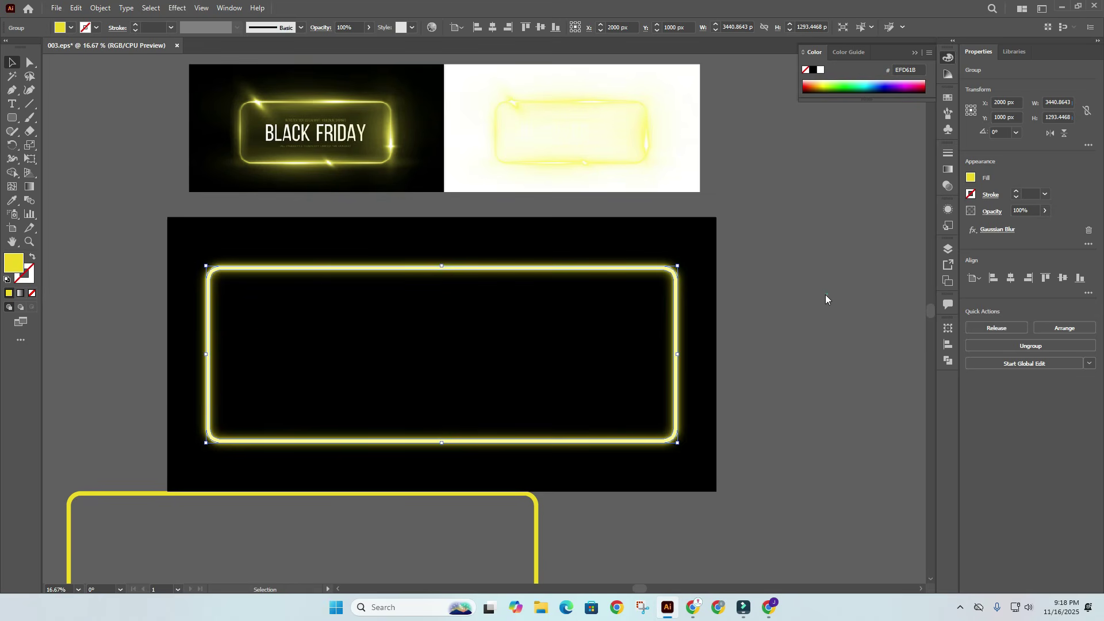
pyautogui.click(826, 295)
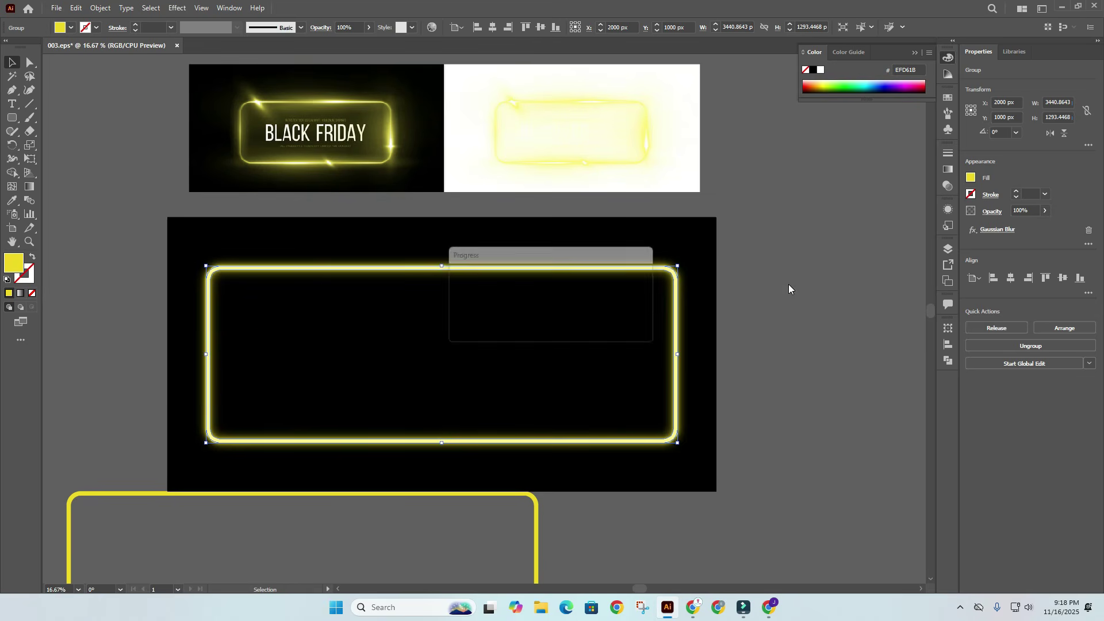
pyautogui.click(789, 285)
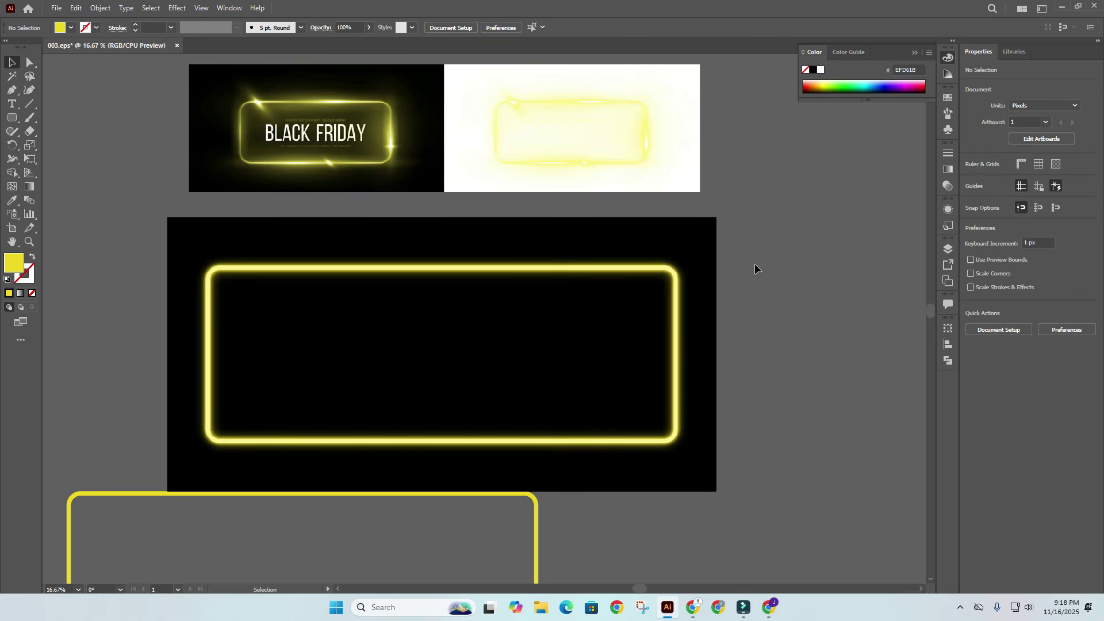
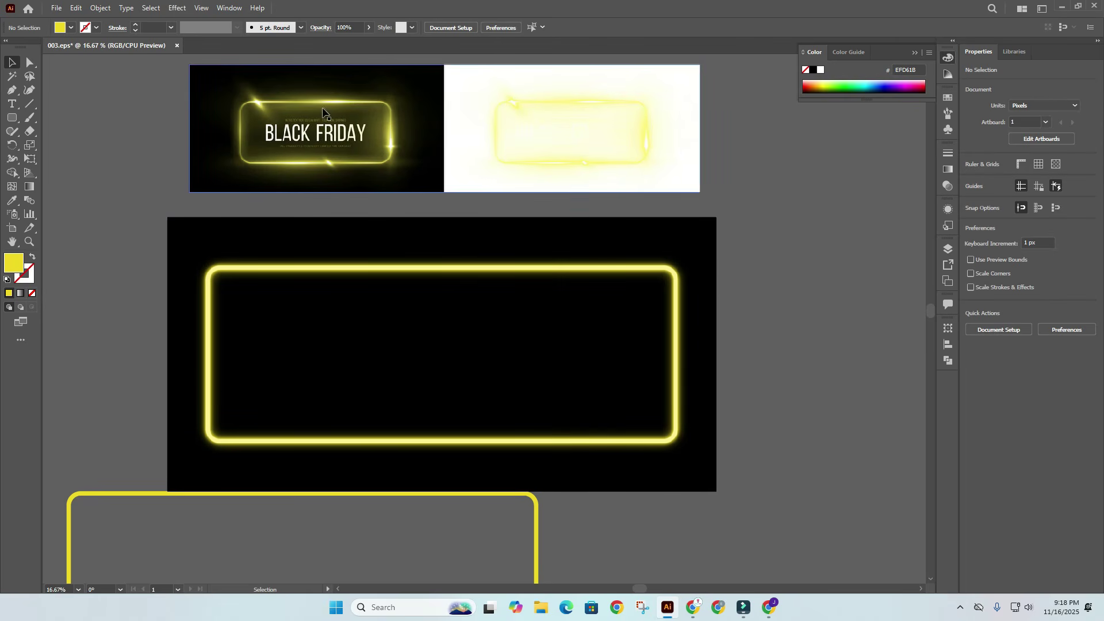
# Step: Draw a circle about 935 px in diameter over the black banner's upper-left corner
pyautogui.click(12, 117)
pyautogui.click(58, 145)
pyautogui.moveTo(103, 205); pyautogui.dragTo(232, 333)
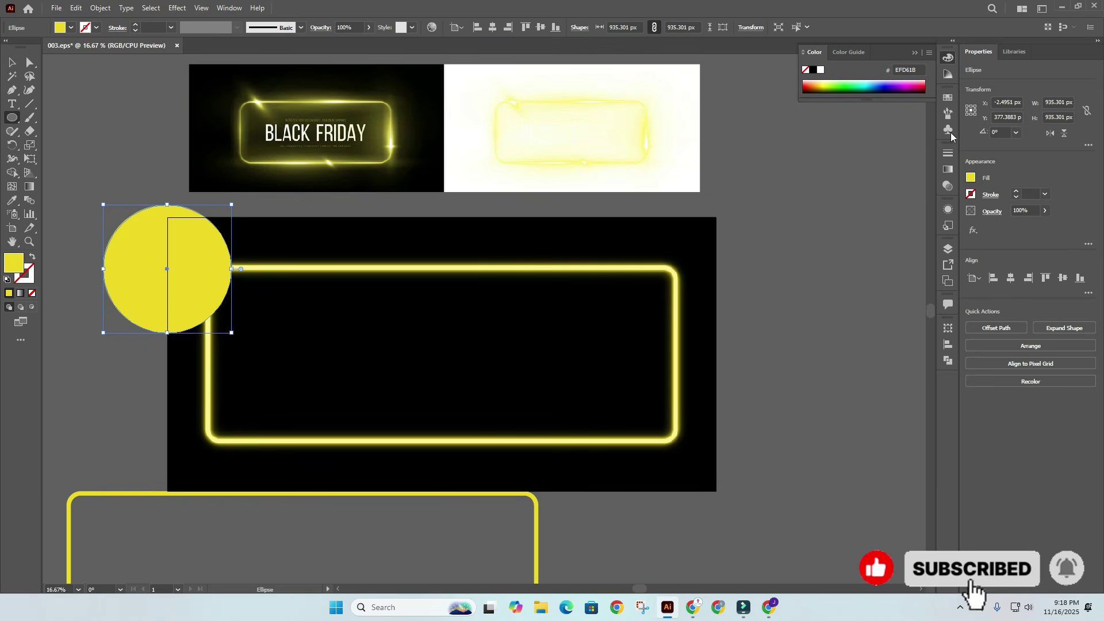
# Step: Fill the circle with a white-to-black radial gradient and set the black outer stop's opacity to 0%
pyautogui.click(948, 169)
pyautogui.click(821, 246)
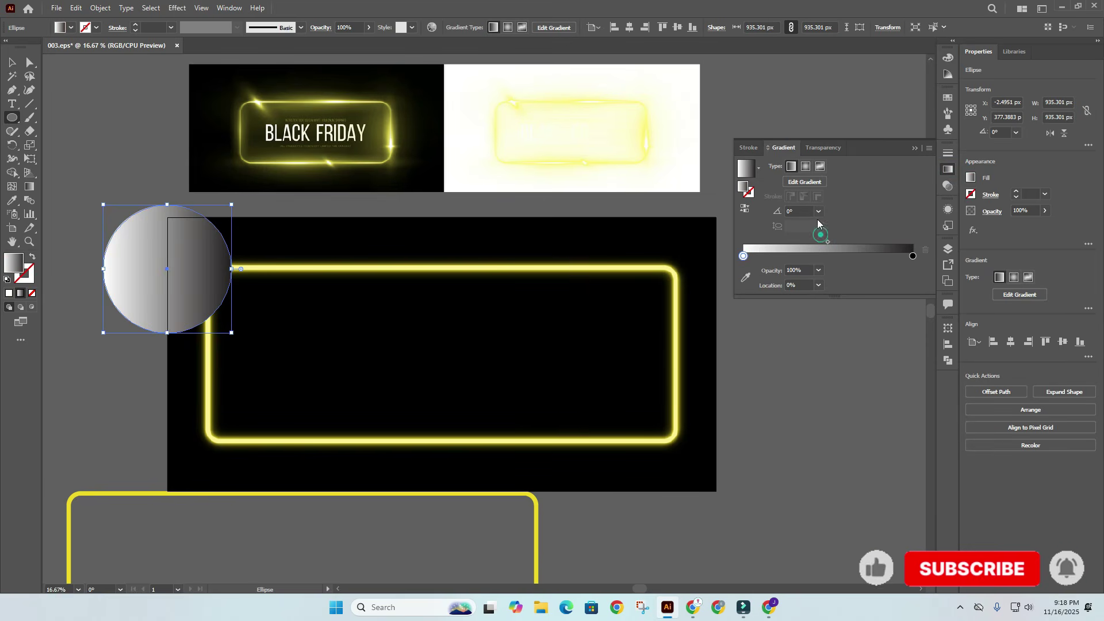
pyautogui.click(806, 166)
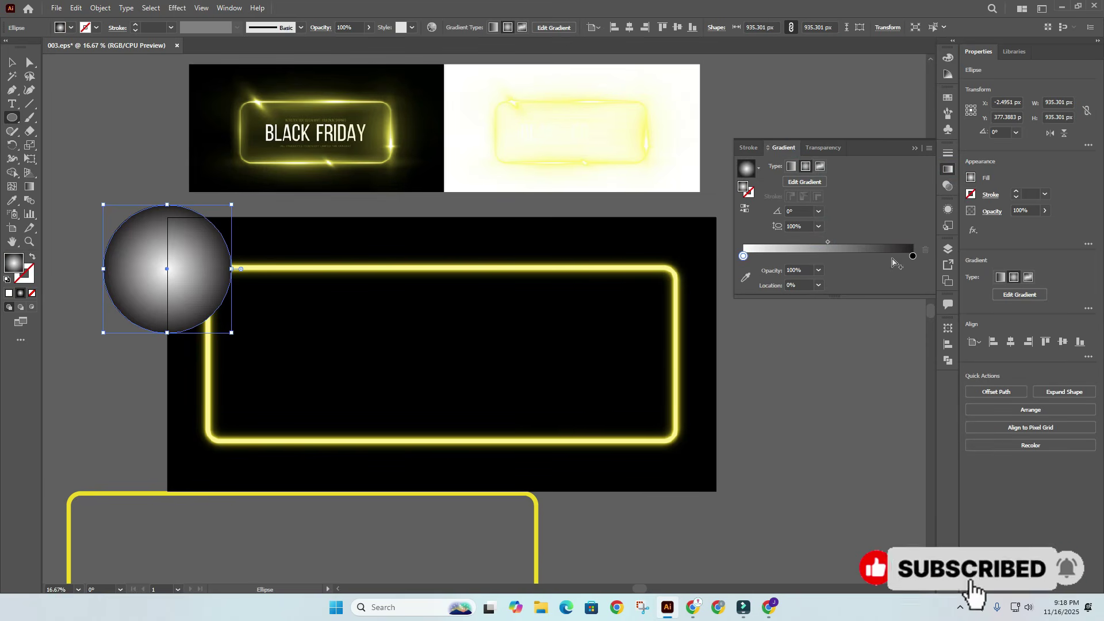
pyautogui.click(912, 257)
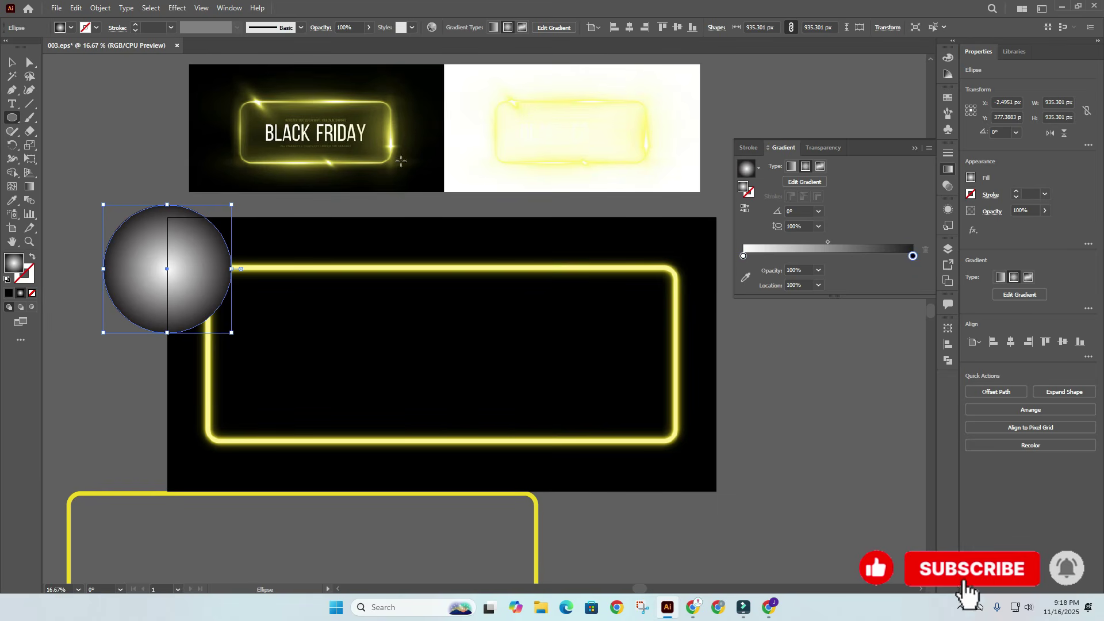
pyautogui.click(912, 255)
pyautogui.click(818, 270)
pyautogui.click(835, 280)
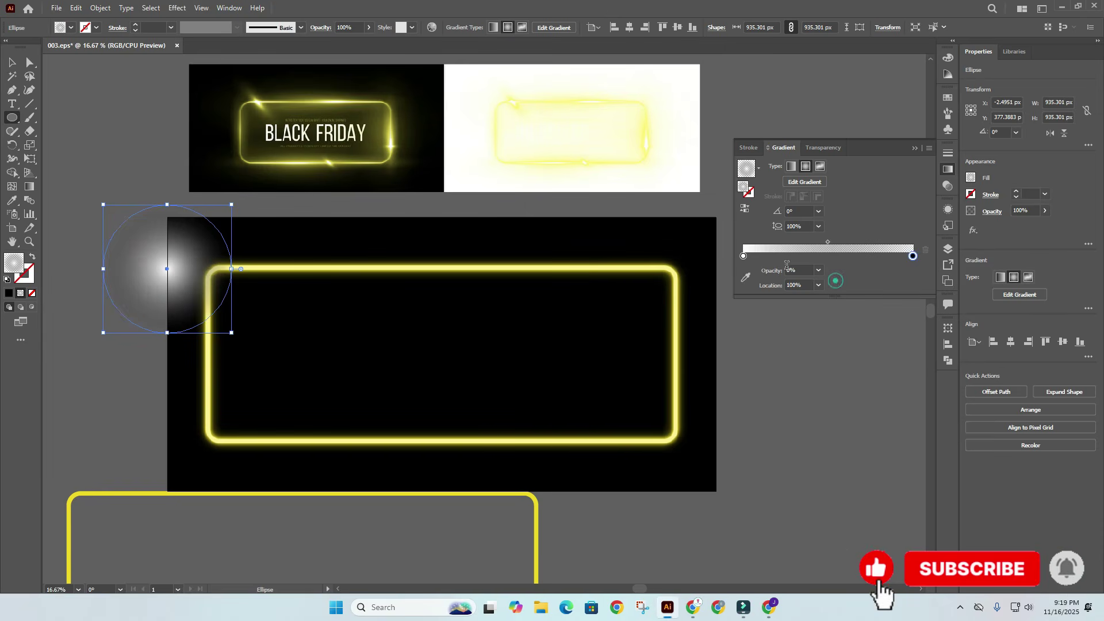
# Step: Add a gradient stop at about 26% in the circle and colour it with yellow sampled from the reference banner's glow
pyautogui.click(743, 255)
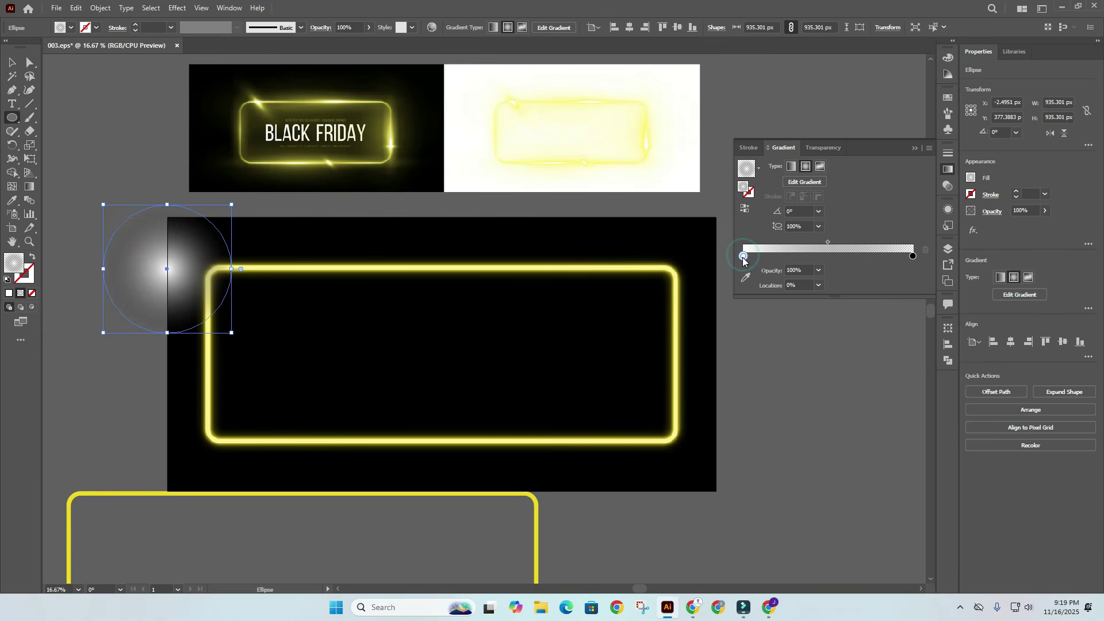
pyautogui.moveTo(742, 256); pyautogui.dragTo(787, 257)
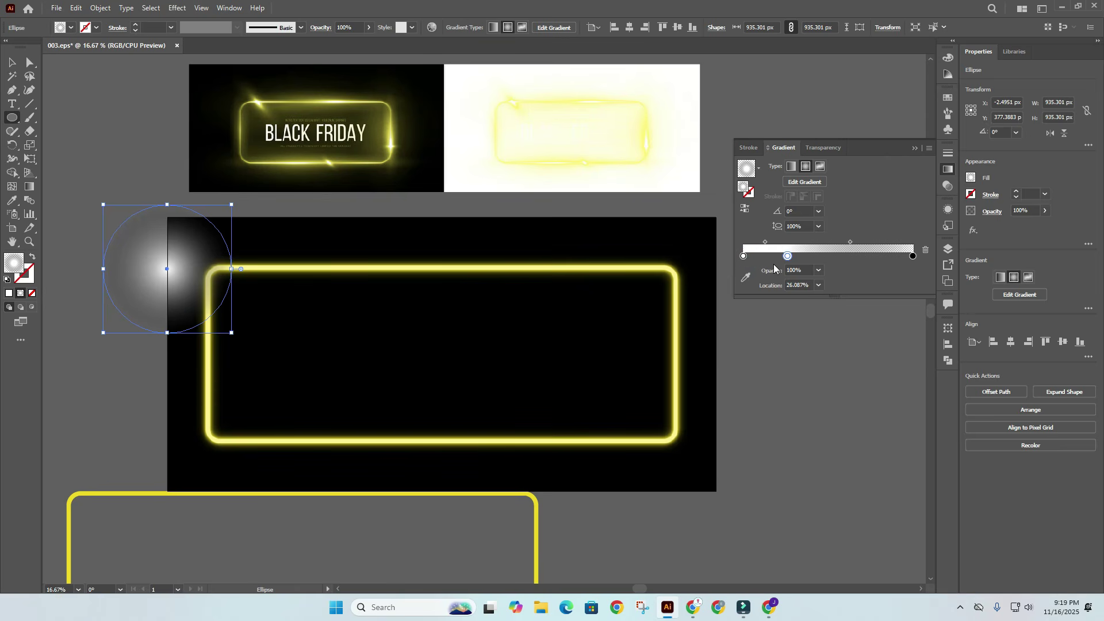
pyautogui.click(747, 278)
pyautogui.click(397, 133)
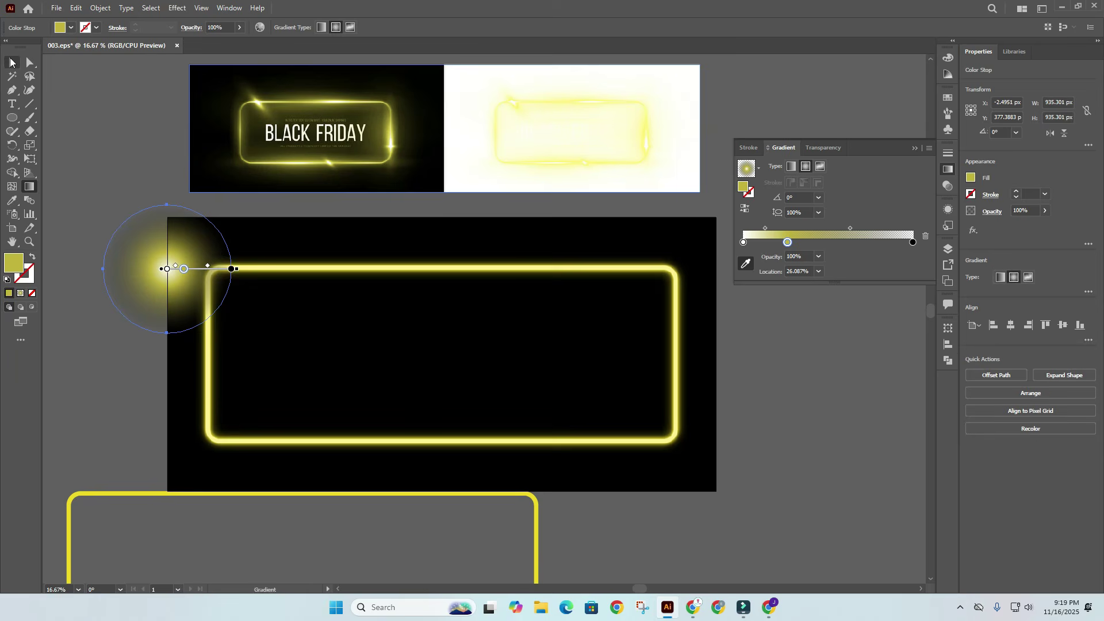
# Step: Move the gradient circle partly off the black banner and narrow it into an upright ellipse about 113 px wide
pyautogui.click(11, 62)
pyautogui.click(81, 79)
pyautogui.click(168, 266)
pyautogui.click(182, 244)
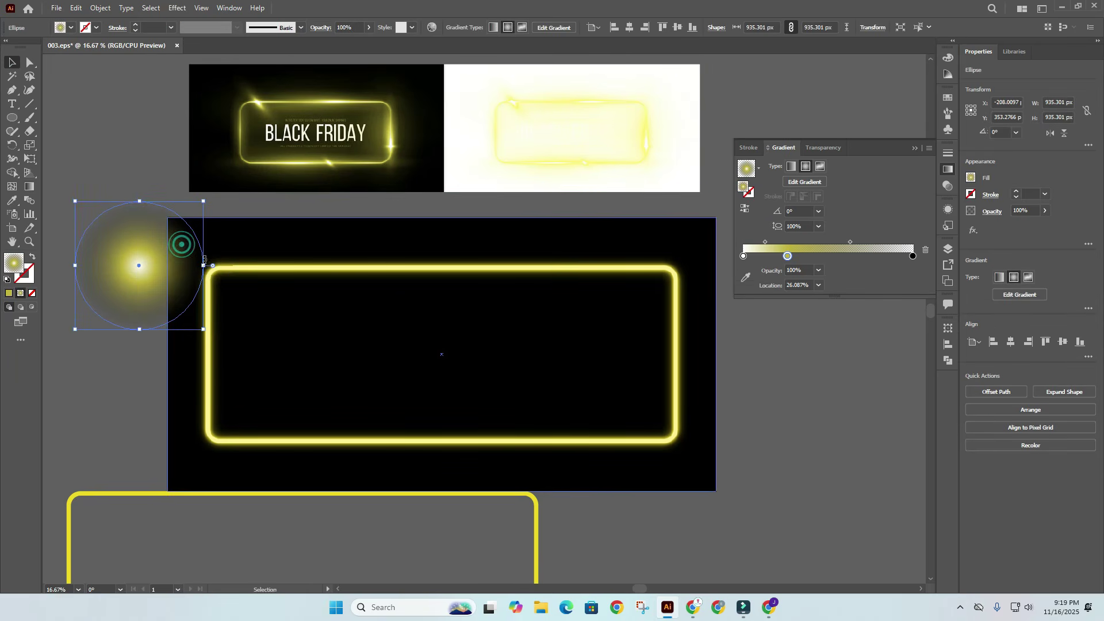
pyautogui.moveTo(204, 265); pyautogui.dragTo(91, 265)
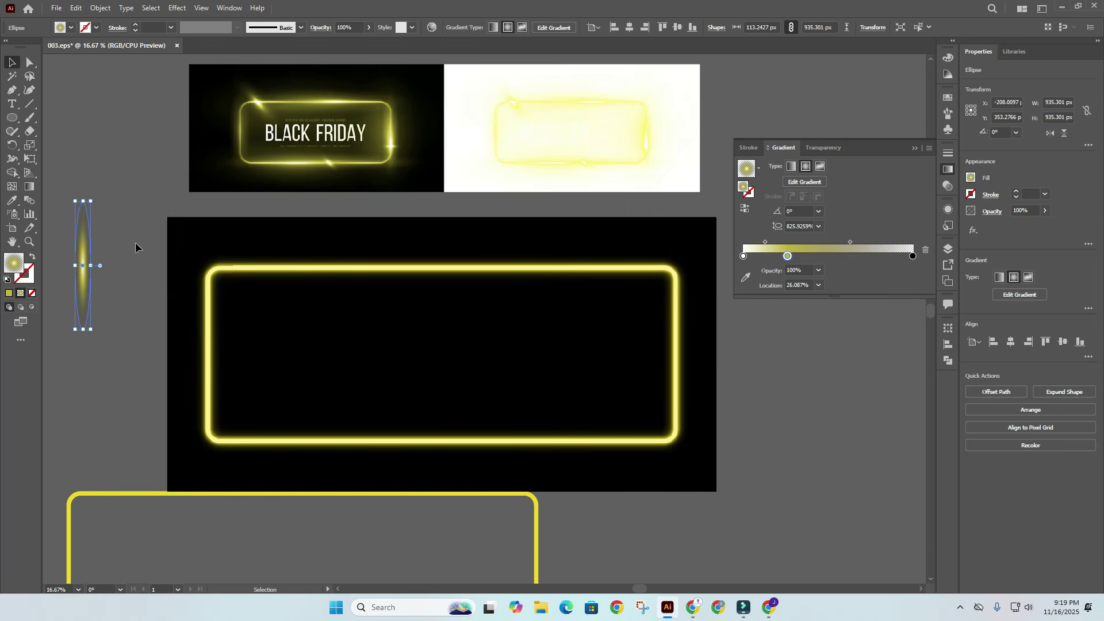
pyautogui.click(121, 237)
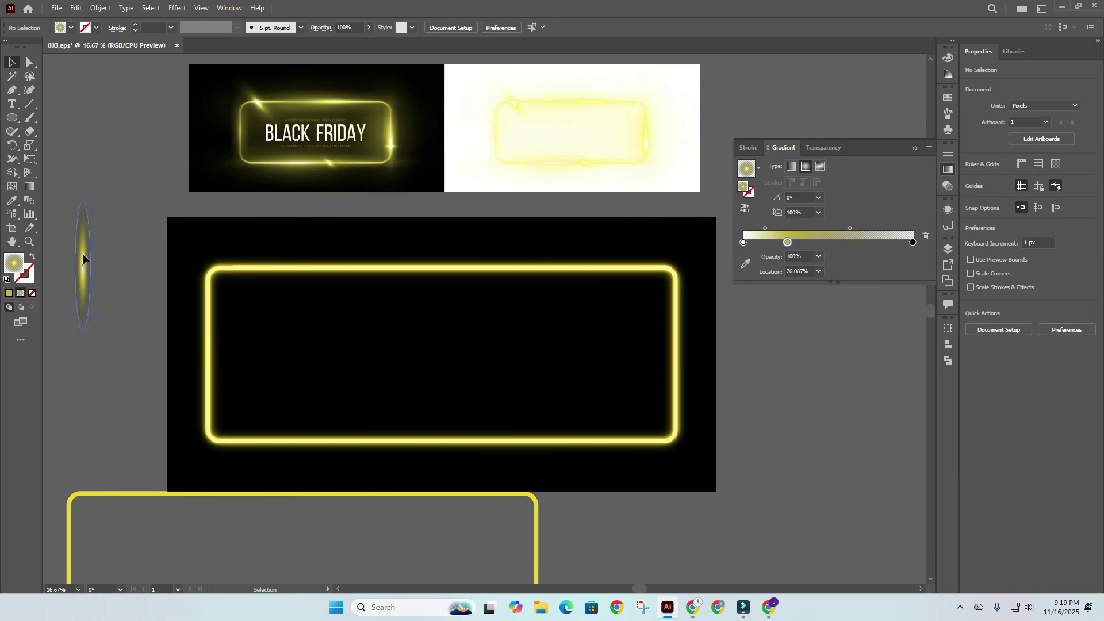
# Step: Duplicate the upright ellipse beside the black banner and paste another copy of the duplicate in front
pyautogui.moveTo(83, 259); pyautogui.dragTo(454, 319)
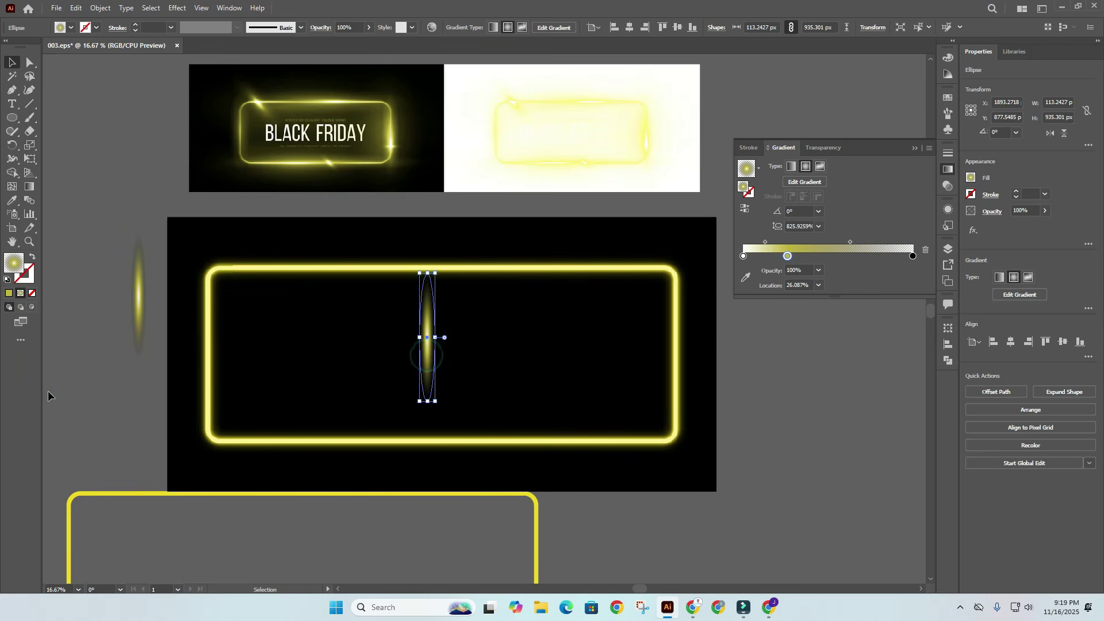
pyautogui.moveTo(428, 368); pyautogui.dragTo(86, 397)
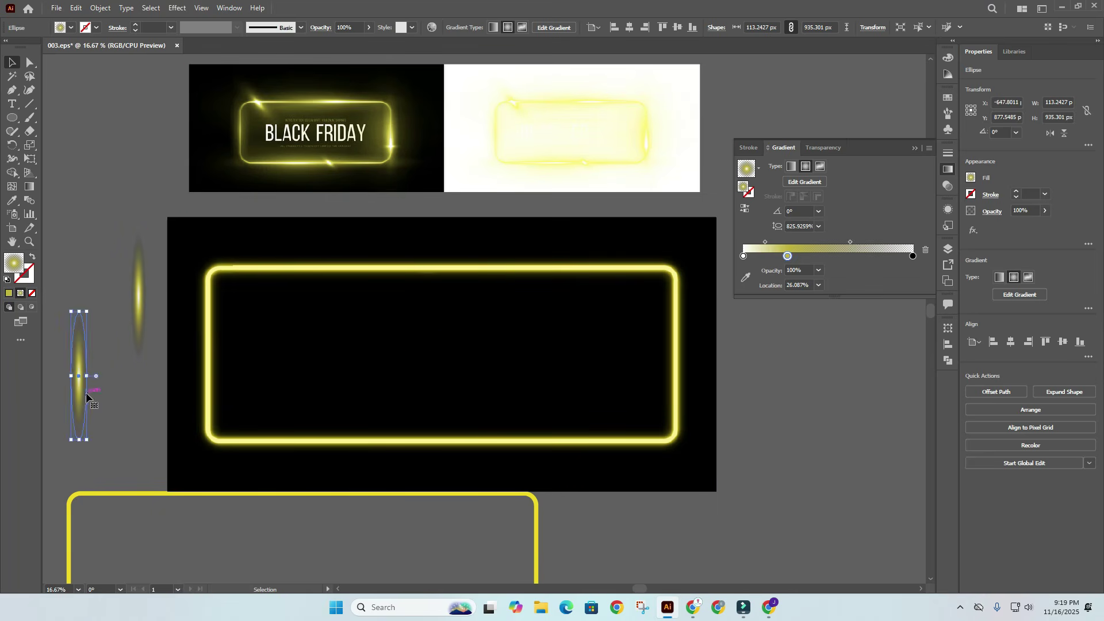
pyautogui.hotkey('ctrl', 'c')
pyautogui.hotkey('ctrl', 'f')
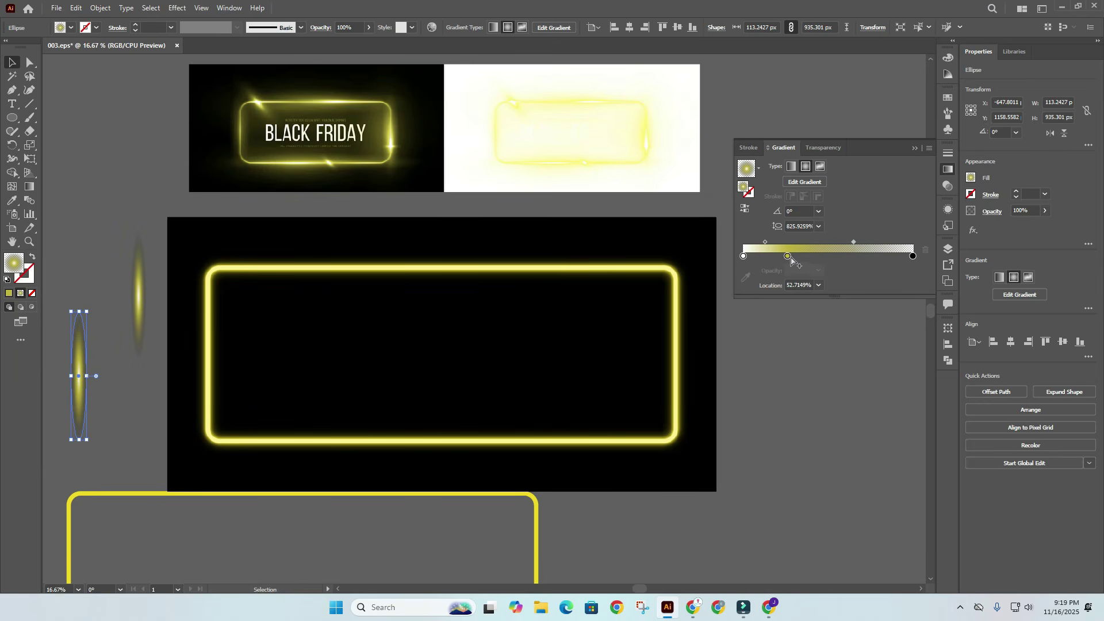
# Step: Try shifting the duplicate ellipse's yellow gradient stop and outer midpoint outward, and undo the gradient changes
pyautogui.moveTo(787, 255); pyautogui.dragTo(794, 258)
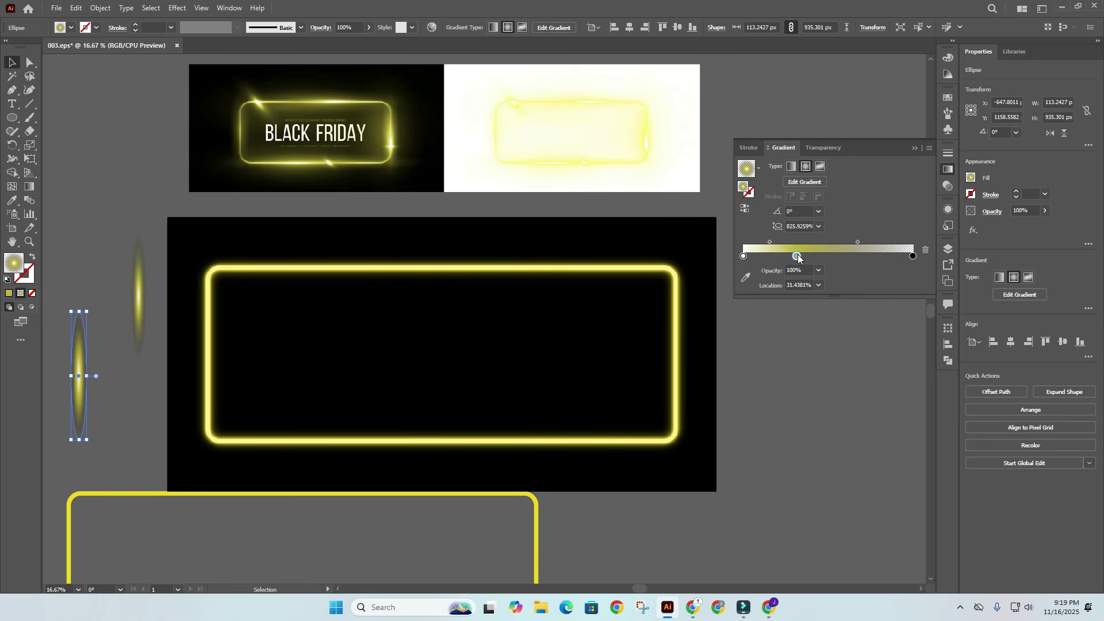
pyautogui.moveTo(801, 257); pyautogui.dragTo(799, 256)
pyautogui.moveTo(865, 239); pyautogui.dragTo(867, 239)
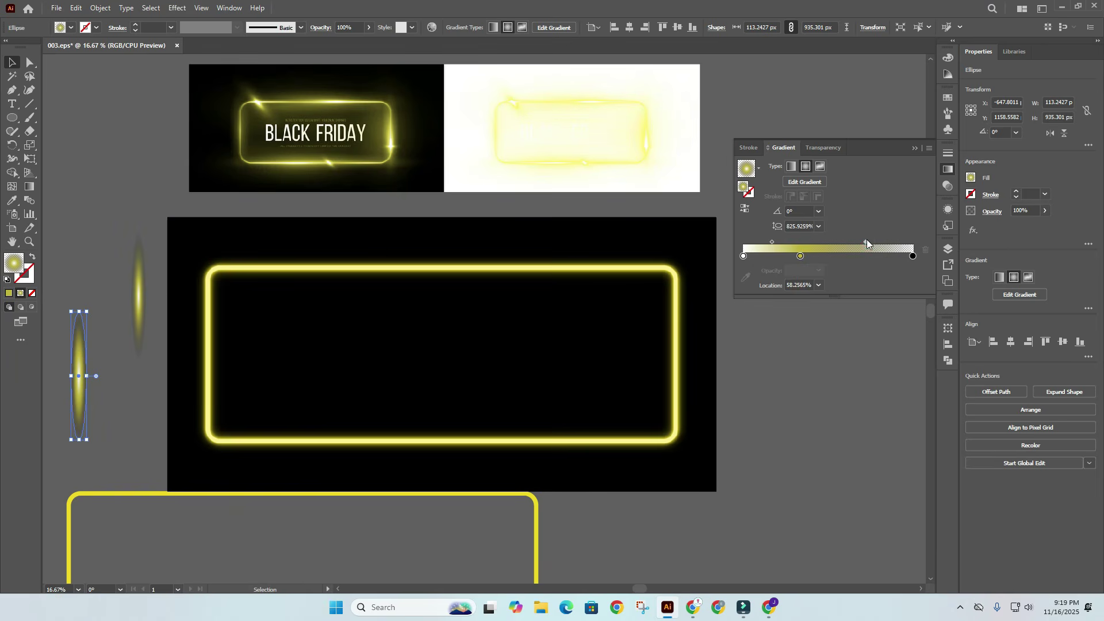
pyautogui.click(105, 164)
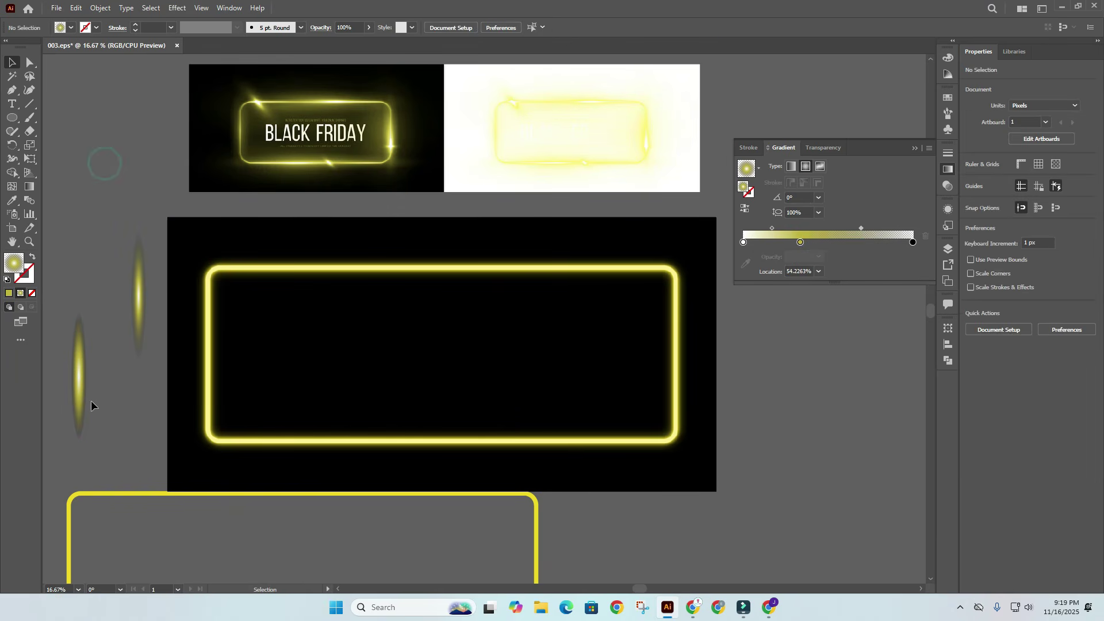
pyautogui.hotkey('ctrl', 'z')
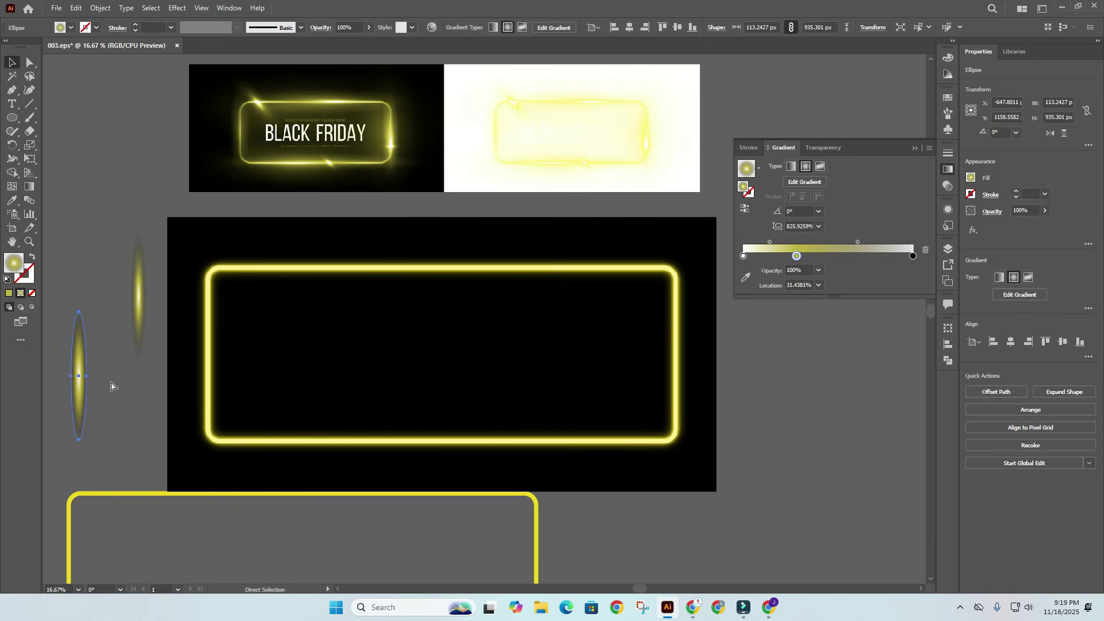
pyautogui.hotkey('ctrl', 'z')
pyautogui.hotkey('ctrl', 'z')
# Step: Stack further copies of the lower duplicate ellipse in place and group them
pyautogui.click(116, 412)
pyautogui.click(78, 395)
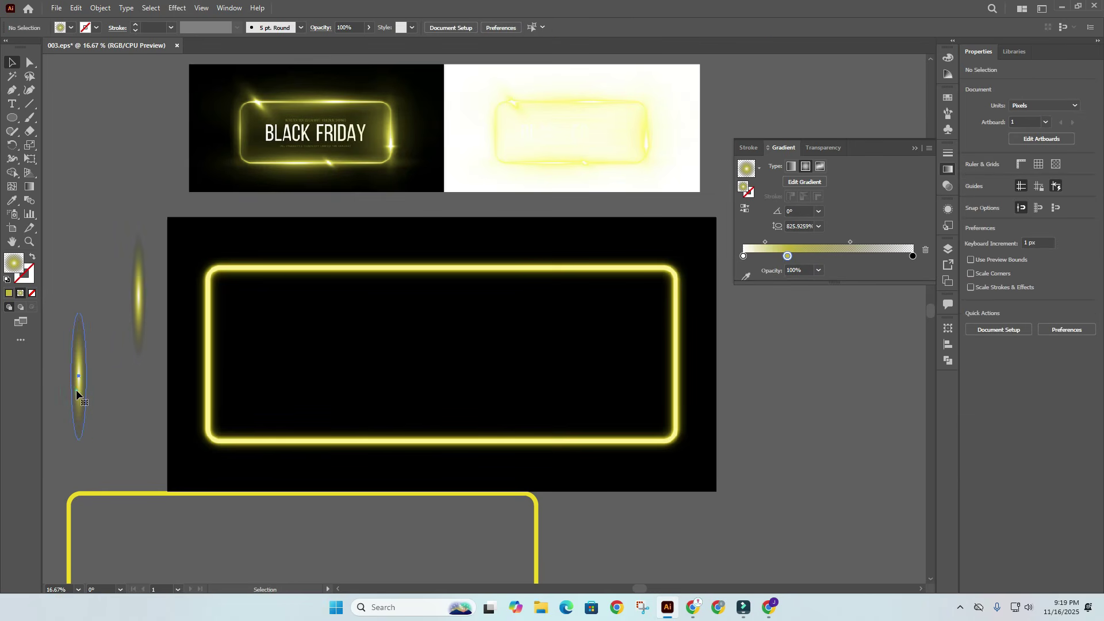
pyautogui.hotkey('ctrl', 'c')
pyautogui.hotkey('ctrl', 'f')
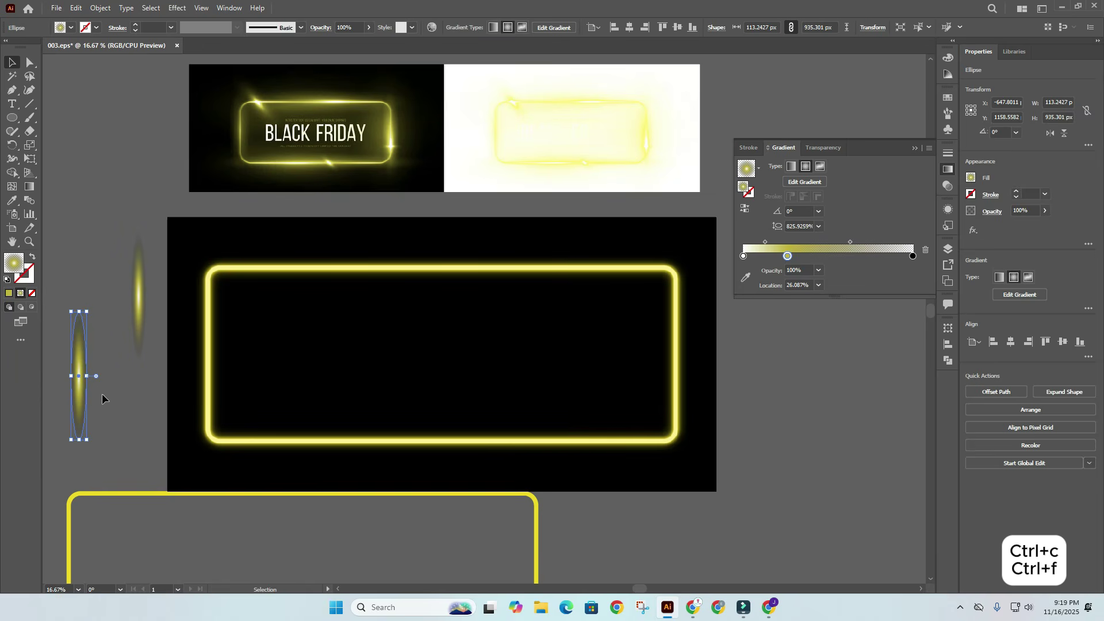
pyautogui.click(102, 394)
pyautogui.moveTo(102, 349); pyautogui.dragTo(60, 394)
pyautogui.hotkey('ctrl', 'c')
pyautogui.hotkey('ctrl', 'f')
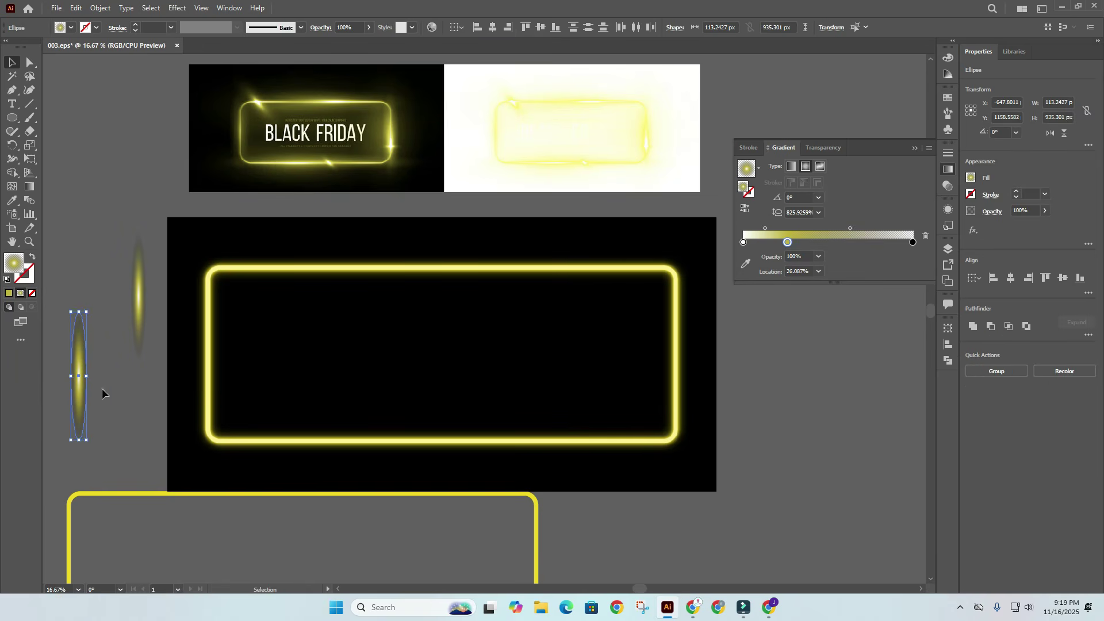
pyautogui.click(102, 389)
# Step: Move the stacked ellipse group onto the black banner and bring it to the front
pyautogui.moveTo(95, 362); pyautogui.dragTo(380, 325)
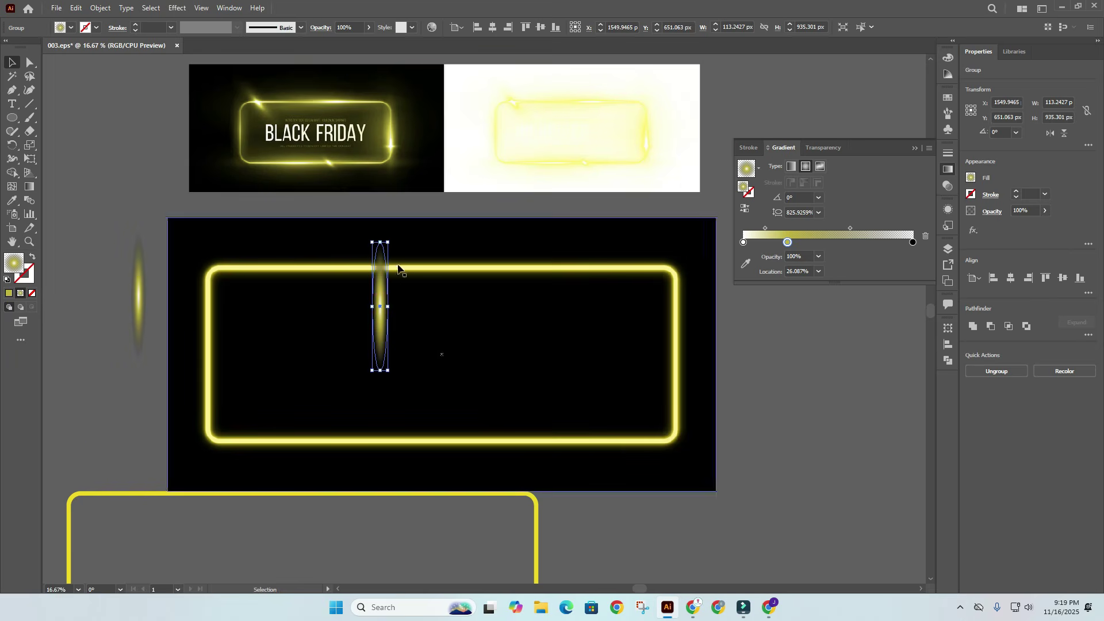
pyautogui.rightClick(384, 306)
pyautogui.moveTo(425, 471)
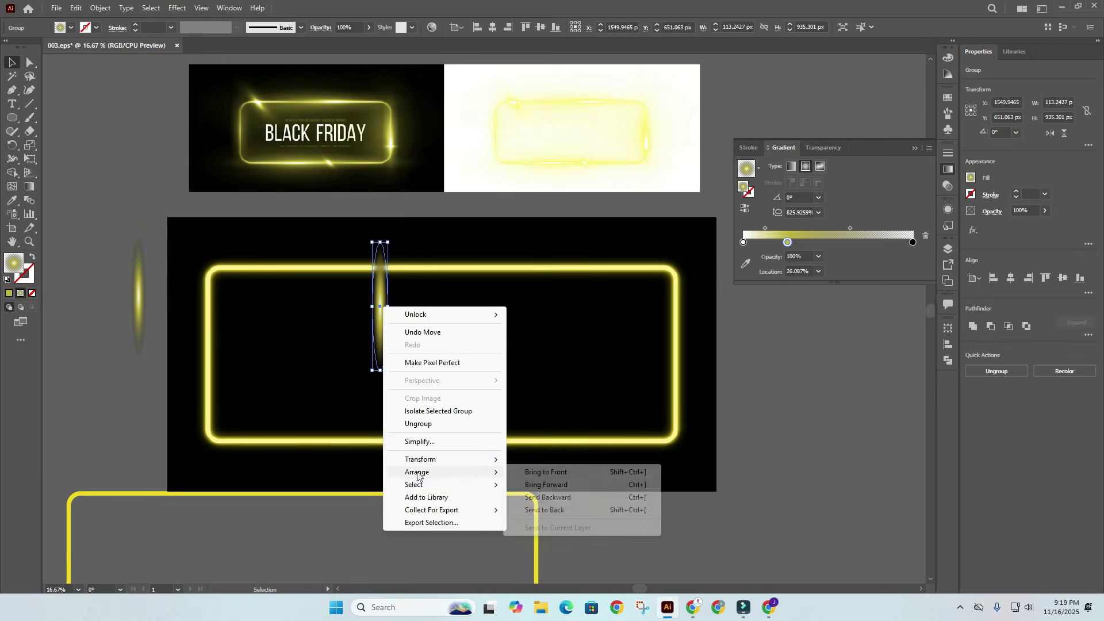
pyautogui.click(542, 472)
# Step: Rotate the ellipse group 90° to lie flat inside the neon frame, and delete it
pyautogui.moveTo(393, 239); pyautogui.dragTo(285, 277)
pyautogui.moveTo(387, 297); pyautogui.dragTo(380, 326)
pyautogui.click(394, 208)
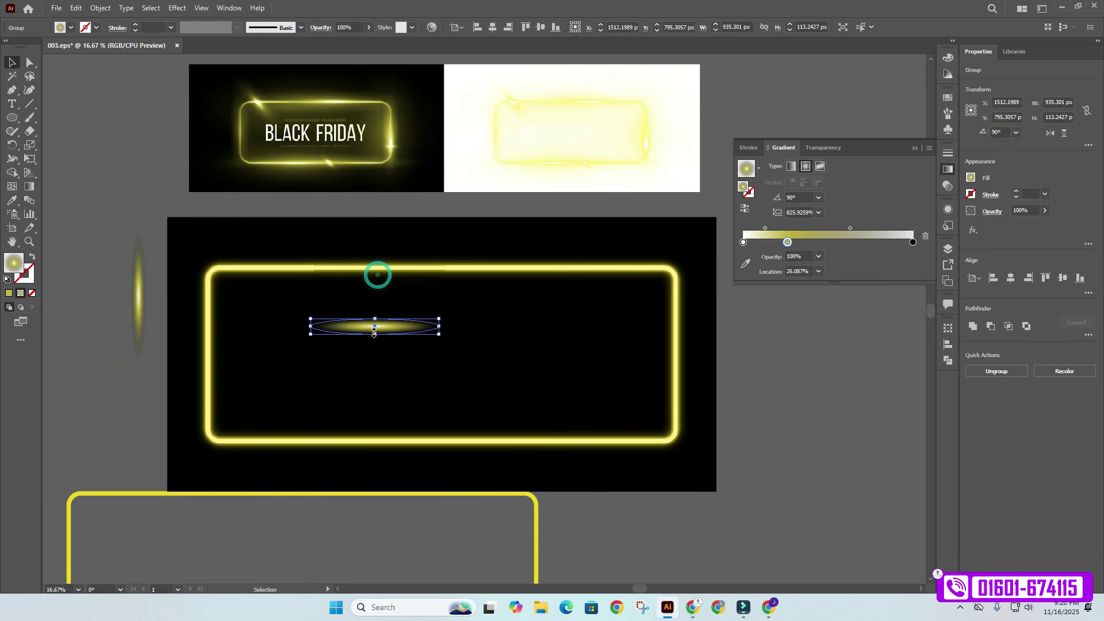
pyautogui.click(374, 332)
# Step: Reduce the remaining ellipse's gradient to white and yellow by removing the black stop and placing the yellow stop at 100%
pyautogui.click(140, 290)
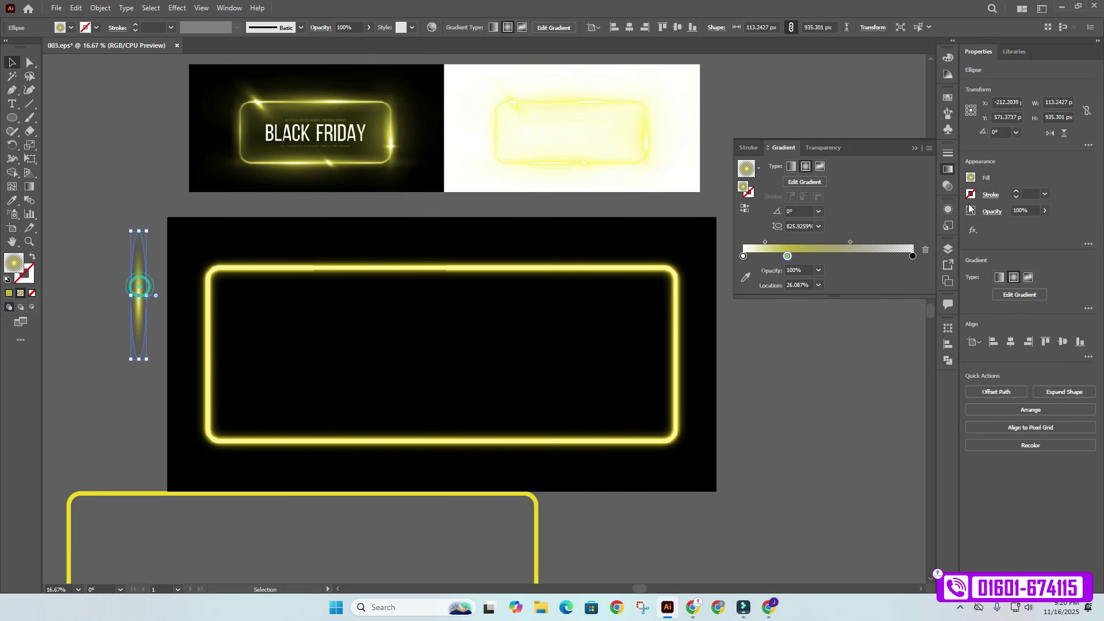
pyautogui.moveTo(912, 255); pyautogui.dragTo(909, 328)
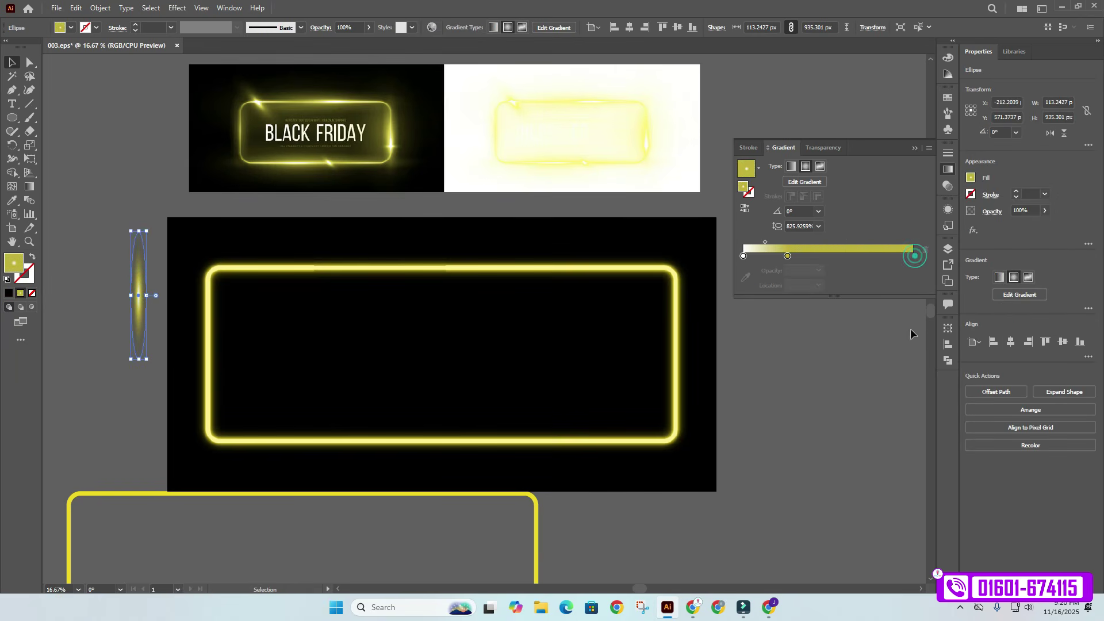
pyautogui.moveTo(788, 256); pyautogui.dragTo(913, 256)
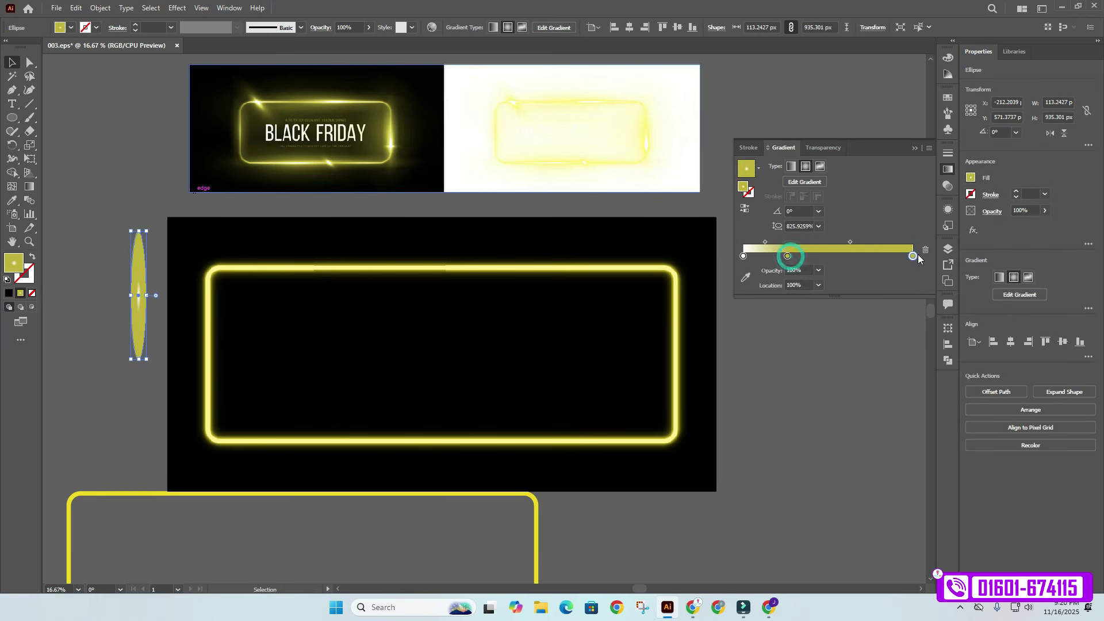
pyautogui.moveTo(787, 256); pyautogui.dragTo(791, 299)
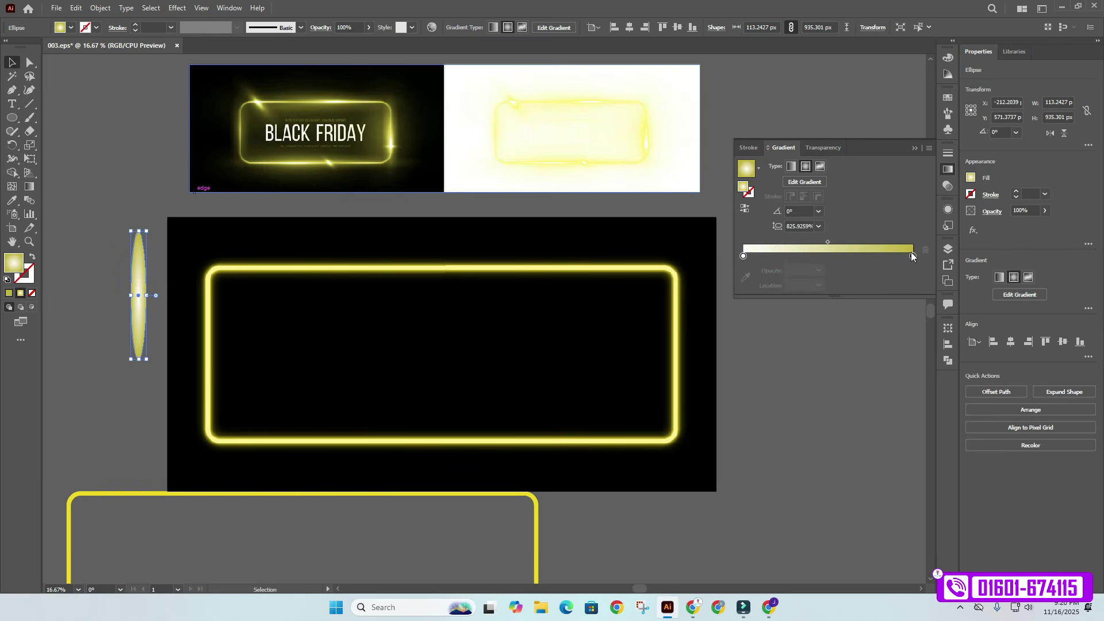
# Step: Set the yellow outer stop's opacity to 0% and the gradient midpoint to about 34%
pyautogui.click(819, 271)
pyautogui.click(836, 283)
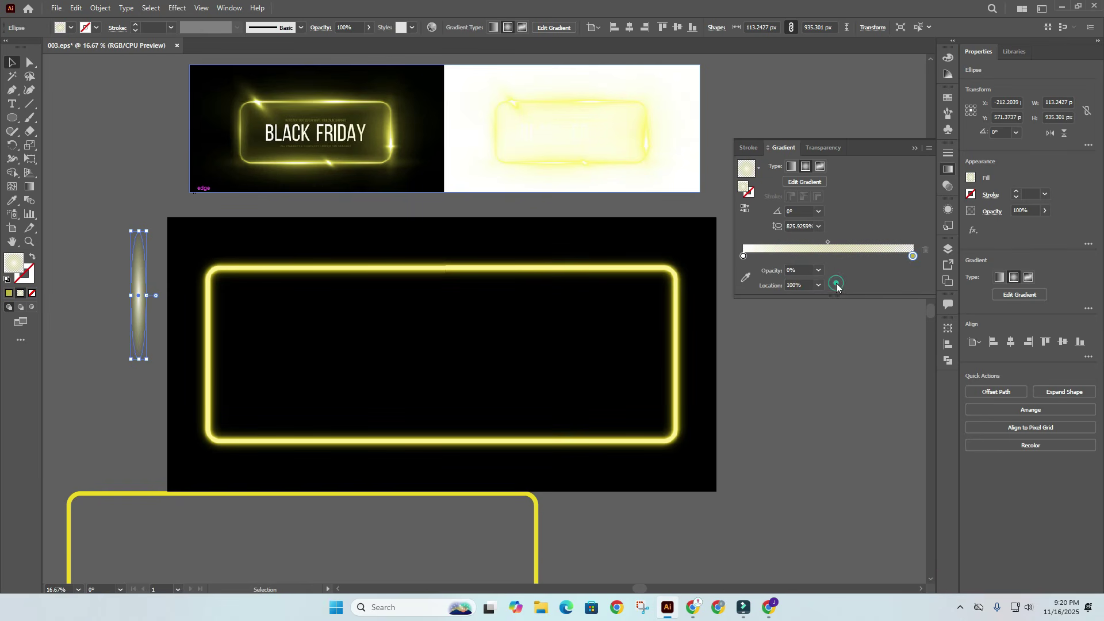
pyautogui.click(818, 353)
pyautogui.click(137, 280)
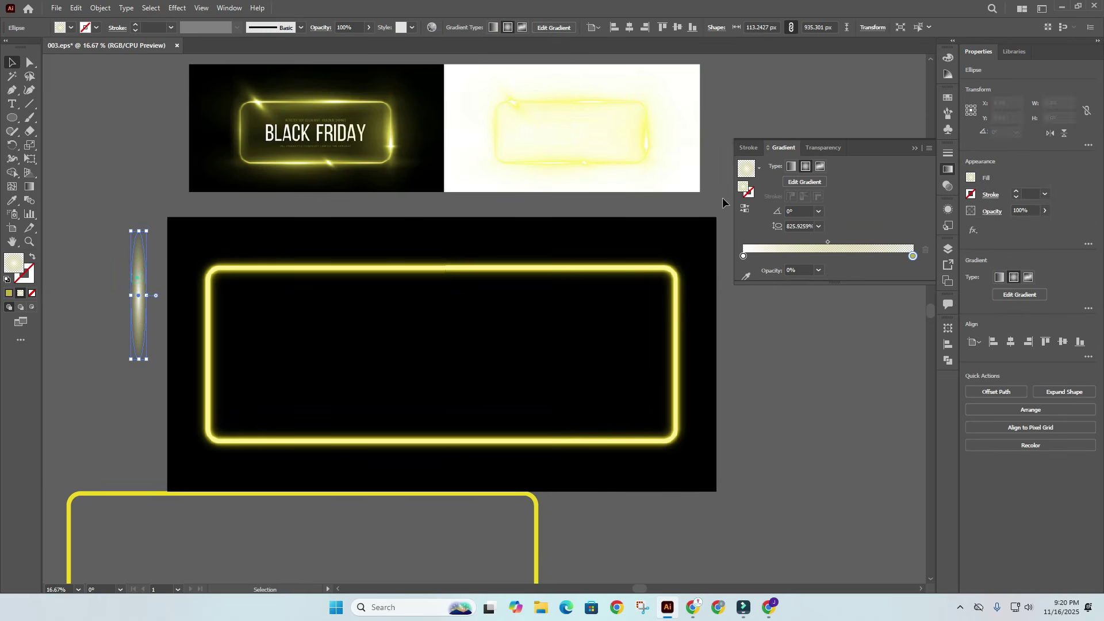
pyautogui.moveTo(827, 242); pyautogui.dragTo(799, 241)
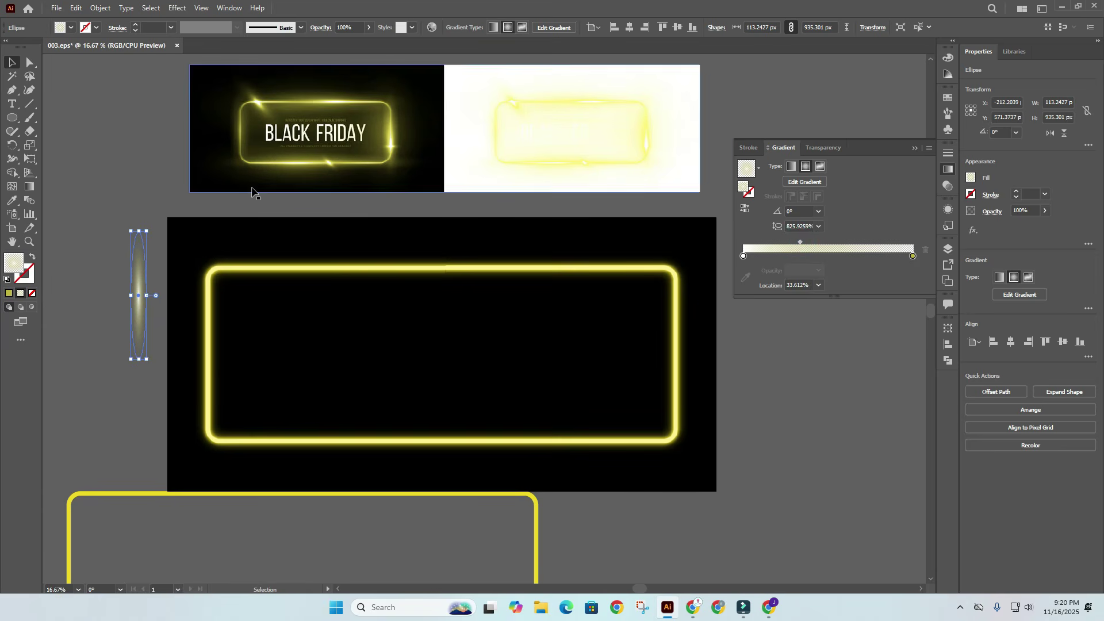
# Step: Set the upright ellipse's blending mode to Screen
pyautogui.click(320, 27)
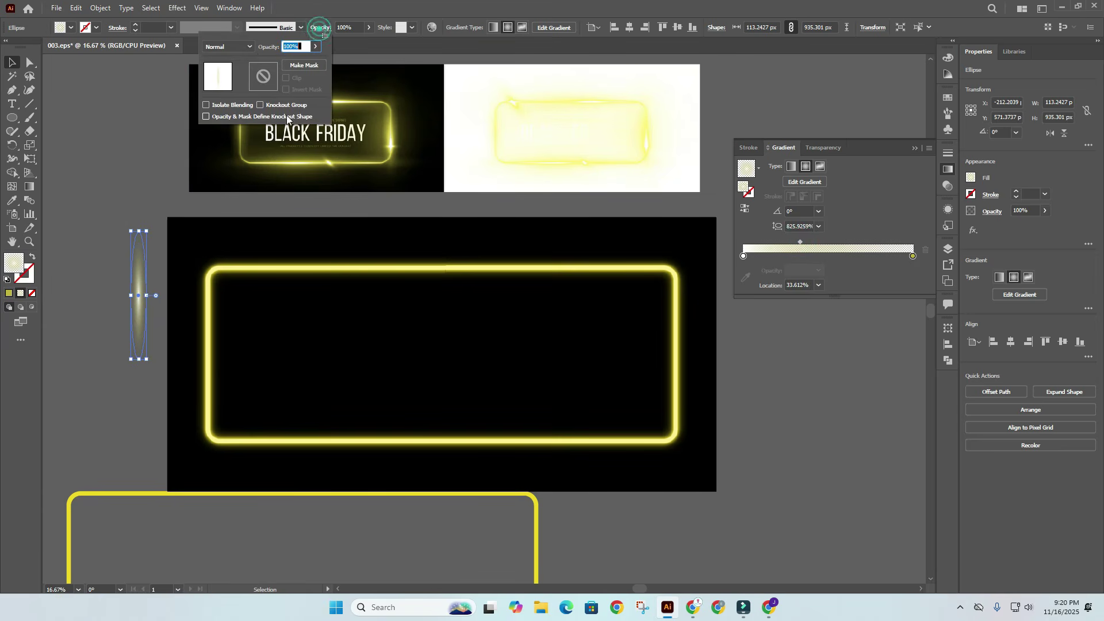
pyautogui.click(250, 47)
pyautogui.press('Escape')
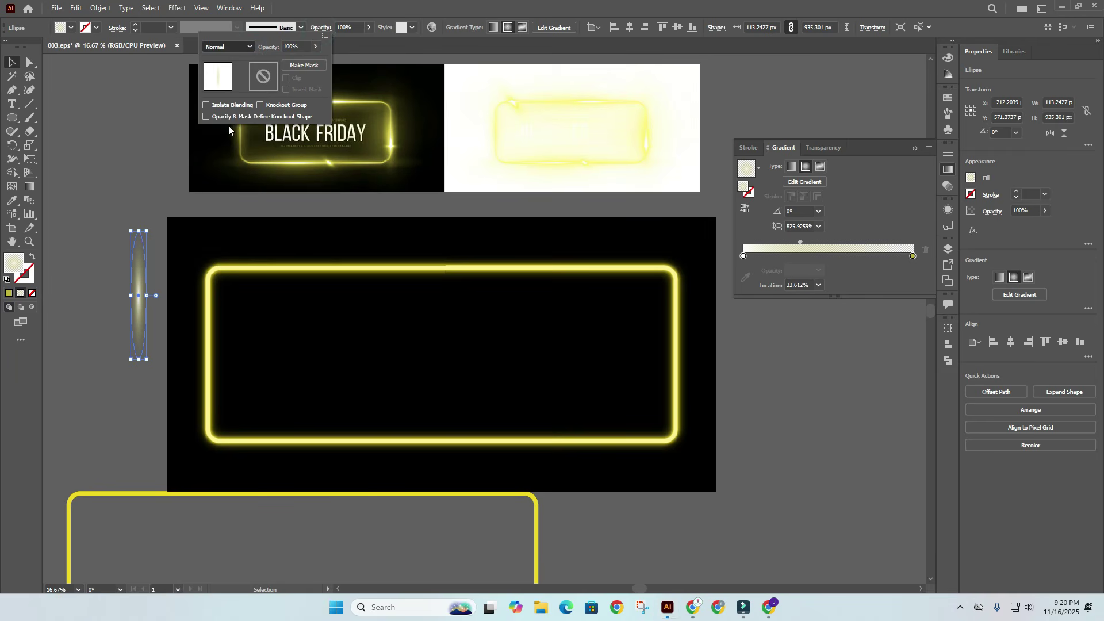
pyautogui.click(249, 49)
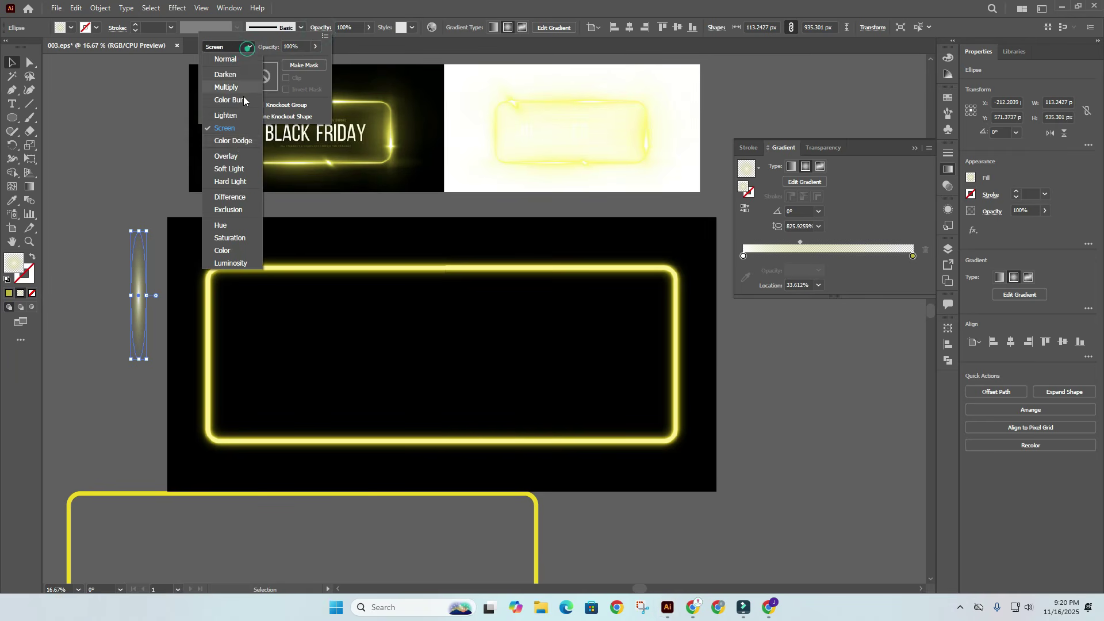
pyautogui.click(237, 129)
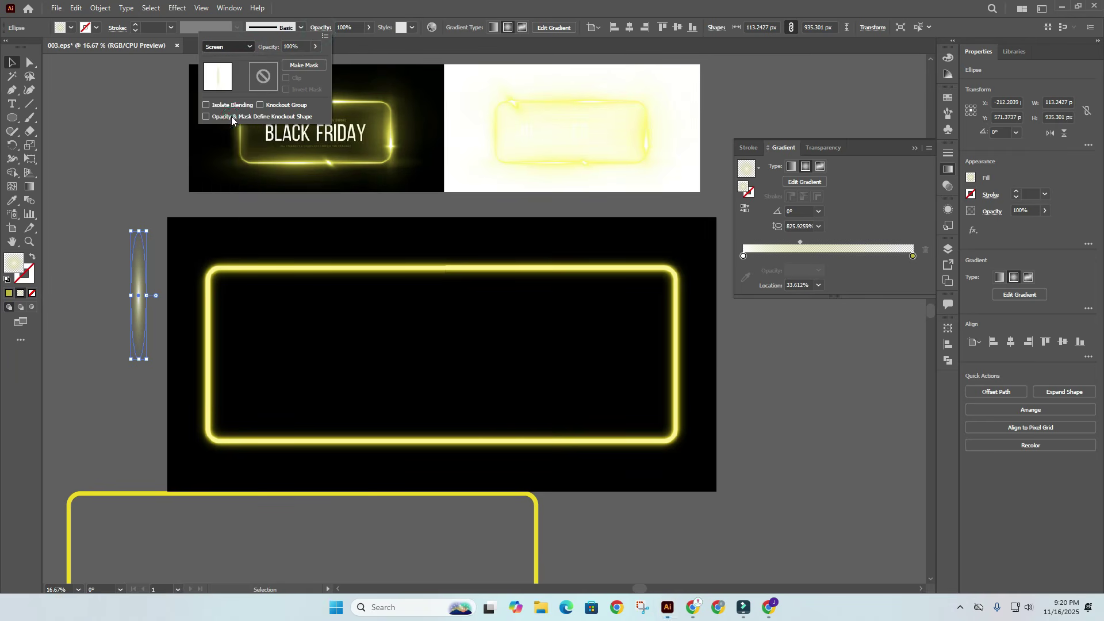
# Step: Move the Screen-blended ellipse onto the black banner inside the neon frame and group the stacked ellipses
pyautogui.moveTo(136, 274); pyautogui.dragTo(339, 307)
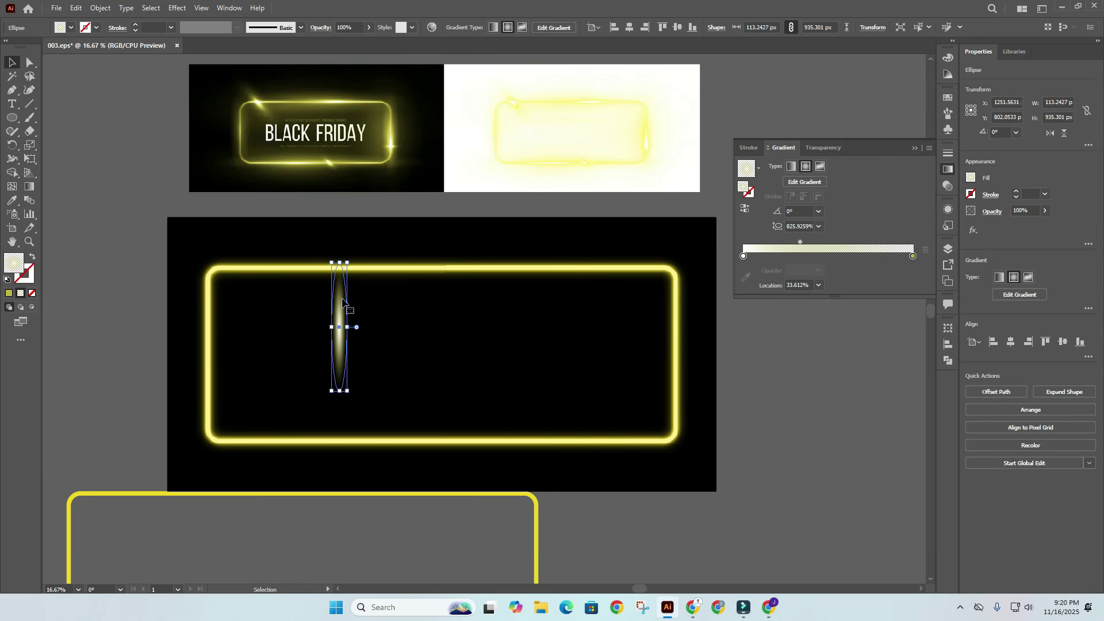
pyautogui.click(169, 273)
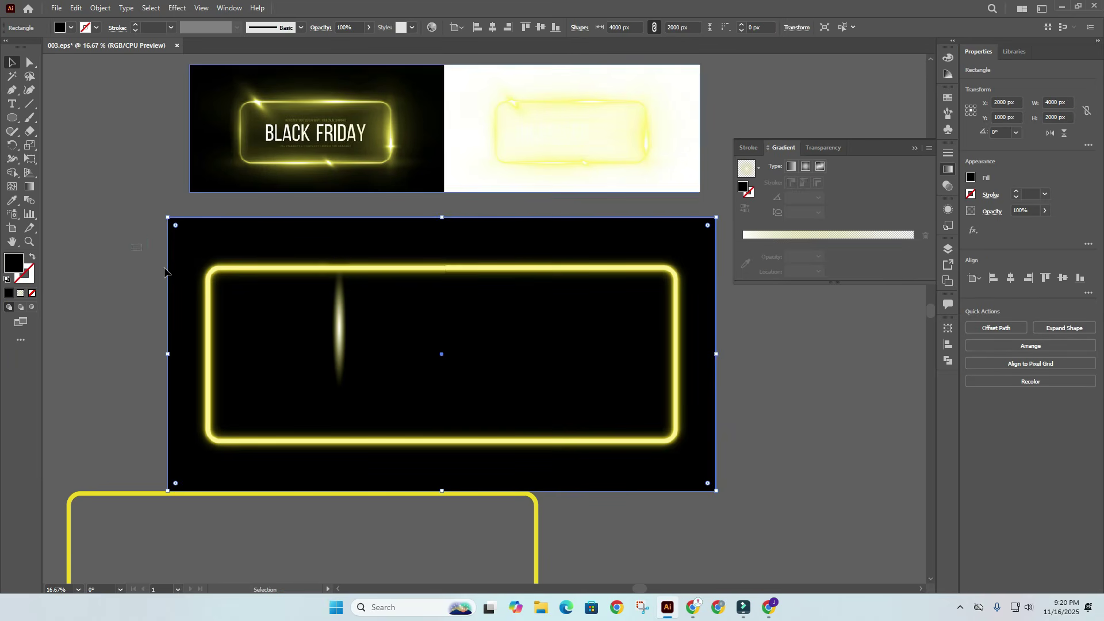
pyautogui.click(133, 241)
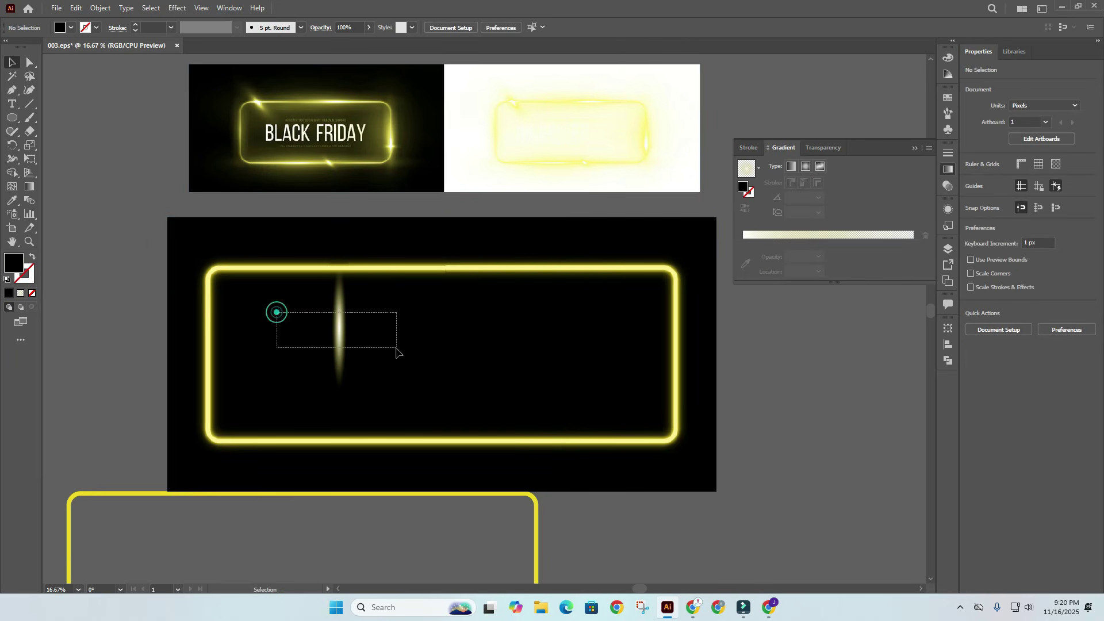
pyautogui.moveTo(395, 351); pyautogui.dragTo(391, 349)
pyautogui.press('v')
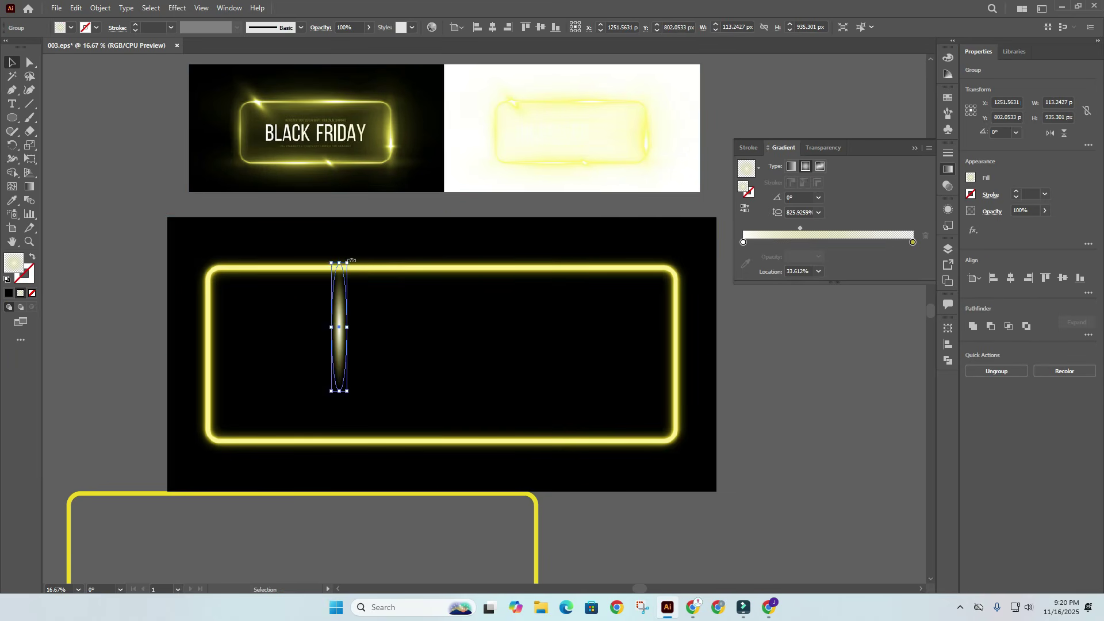
# Step: Rotate the ellipse group 90°, enlarge its height to about 152 px and position it on the neon frame's upper edge
pyautogui.moveTo(351, 260); pyautogui.dragTo(211, 300)
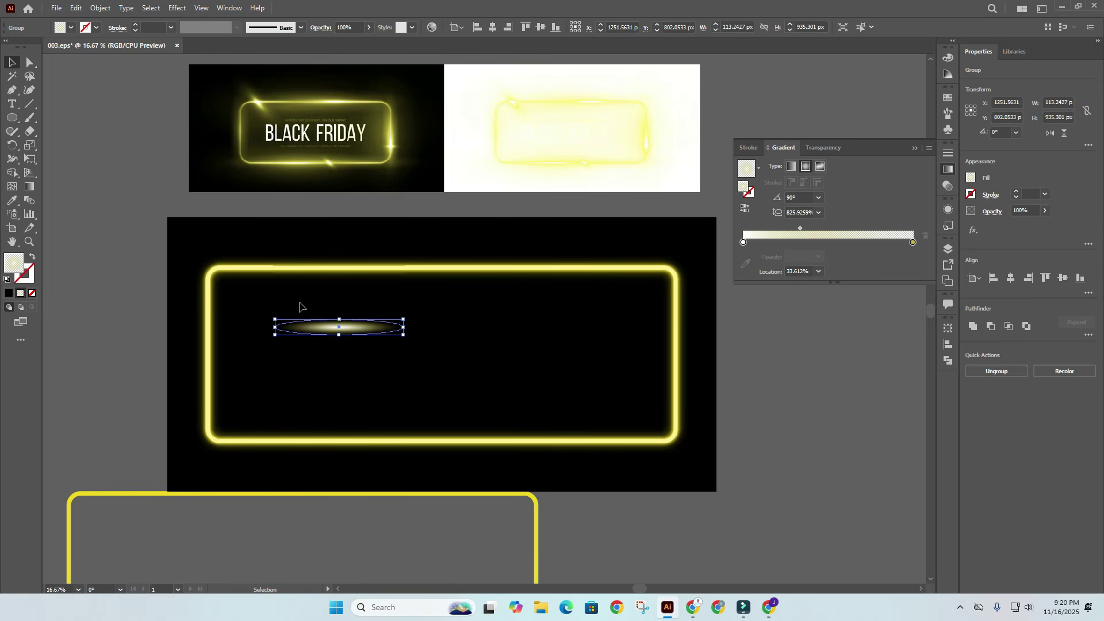
pyautogui.moveTo(345, 333); pyautogui.dragTo(342, 269)
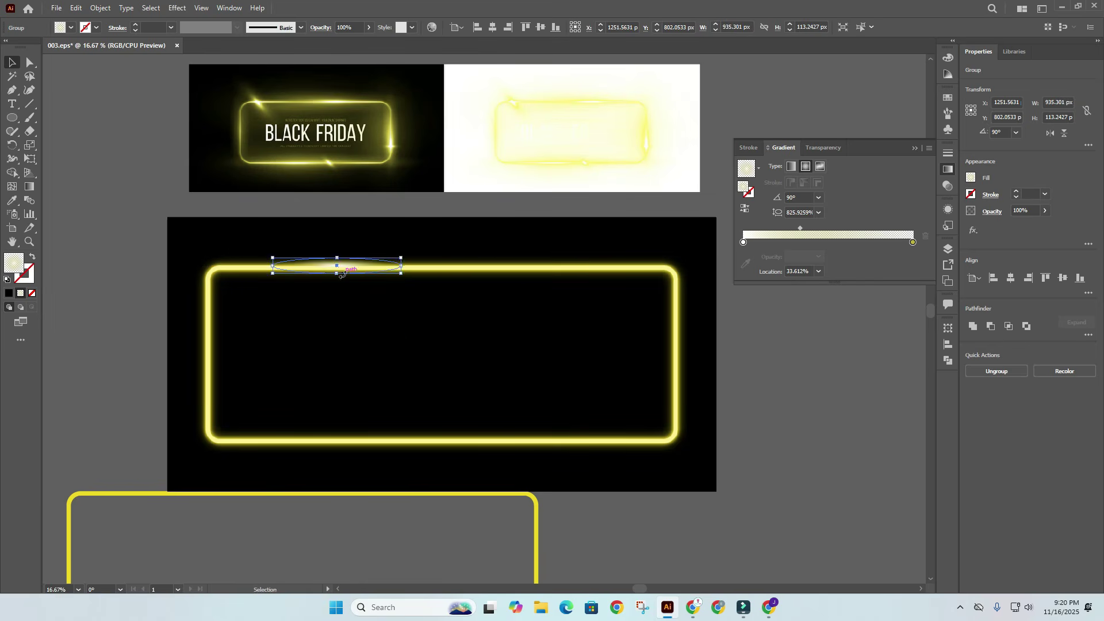
pyautogui.click(405, 326)
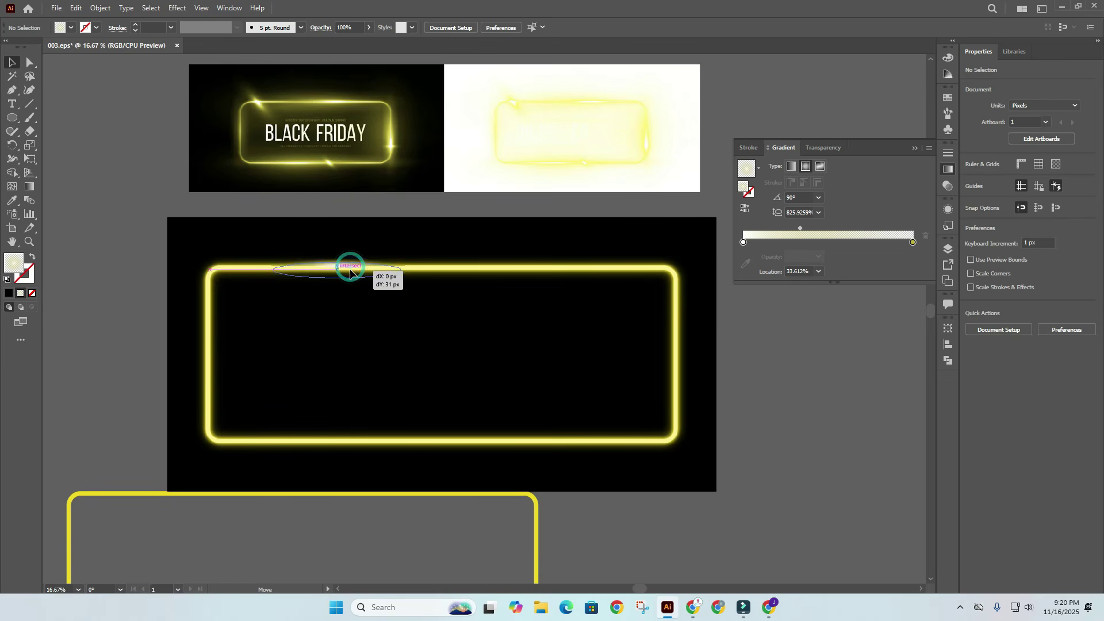
pyautogui.moveTo(350, 269); pyautogui.dragTo(335, 252)
pyautogui.scroll(3, 339, 269)
pyautogui.moveTo(357, 288); pyautogui.dragTo(354, 298)
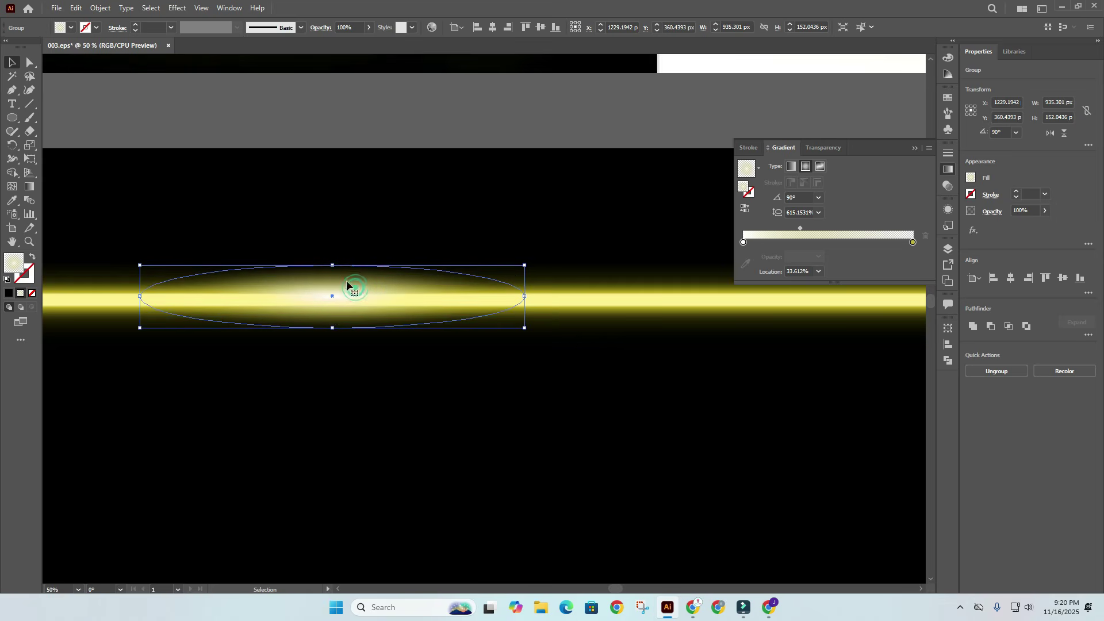
# Step: Copy the upper-edge flare onto the neon frame's lower edge, and place another copy tilted to about 157° on its right edge
pyautogui.click(372, 224)
pyautogui.scroll(-3, 372, 223)
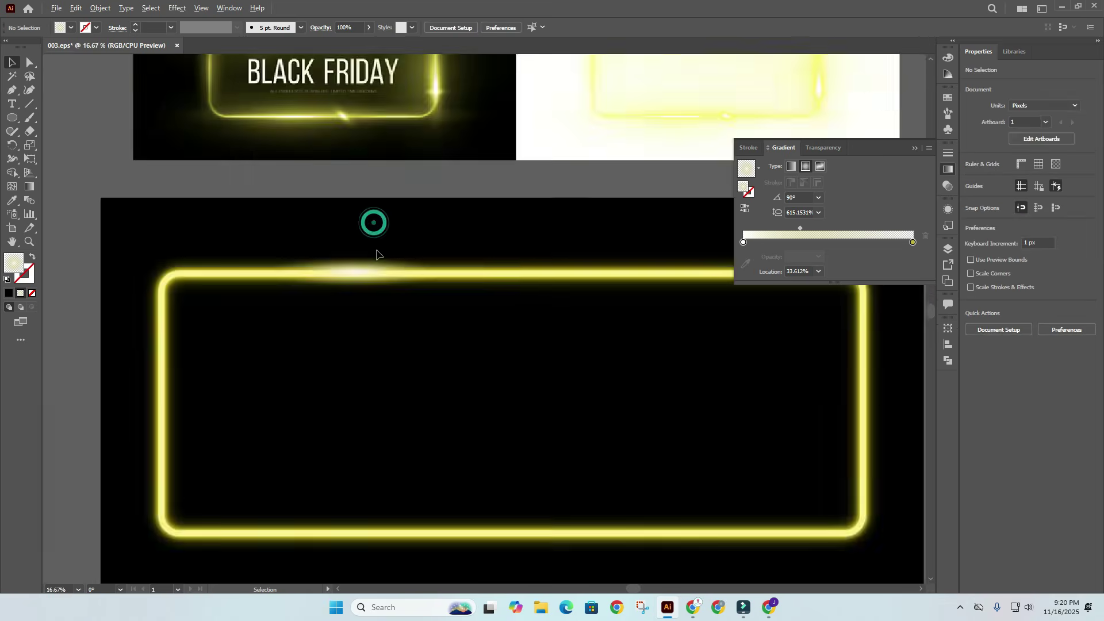
pyautogui.moveTo(262, 257); pyautogui.dragTo(605, 289)
pyautogui.click(689, 444)
pyautogui.click(739, 377)
pyautogui.click(623, 335)
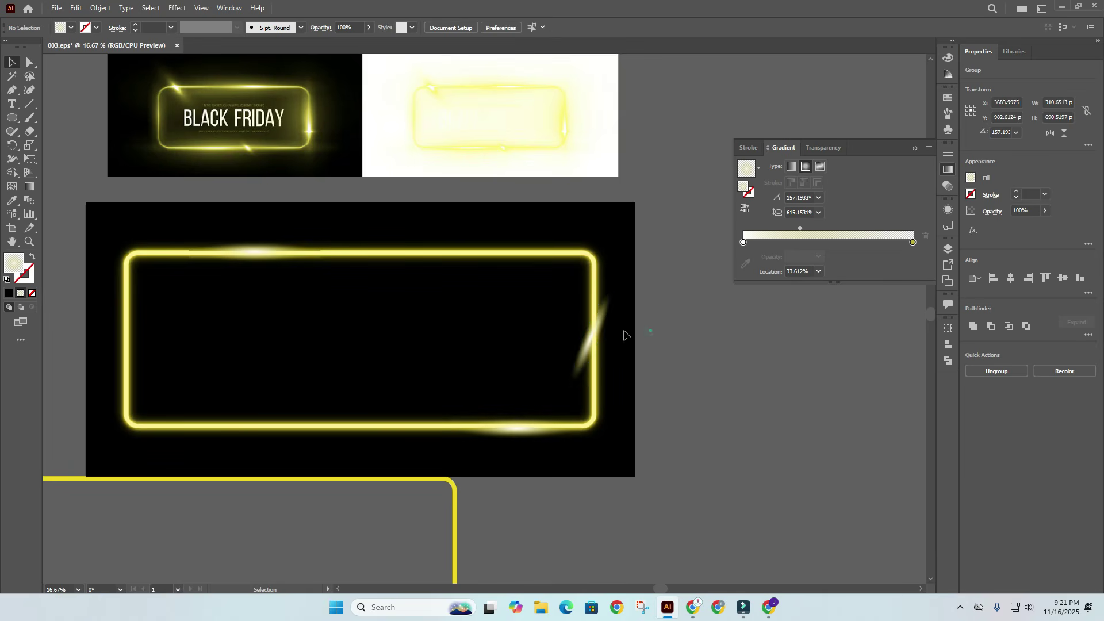
# Step: Reposition the right-edge flare on the neon line and rotate it to about 166°
pyautogui.click(602, 320)
pyautogui.click(657, 345)
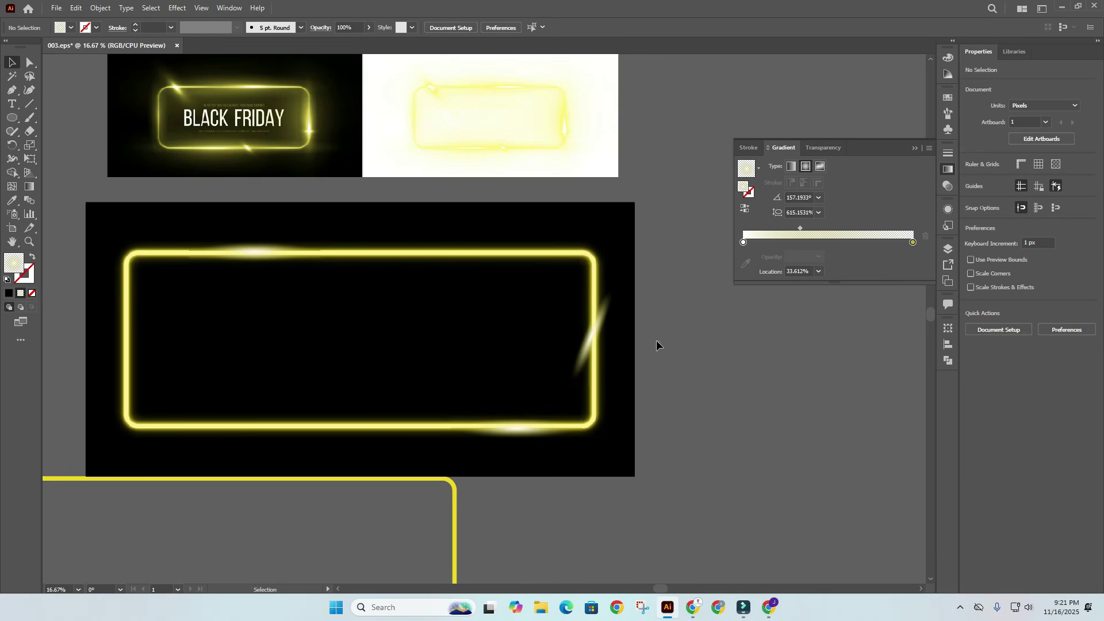
pyautogui.click(657, 342)
pyautogui.click(601, 327)
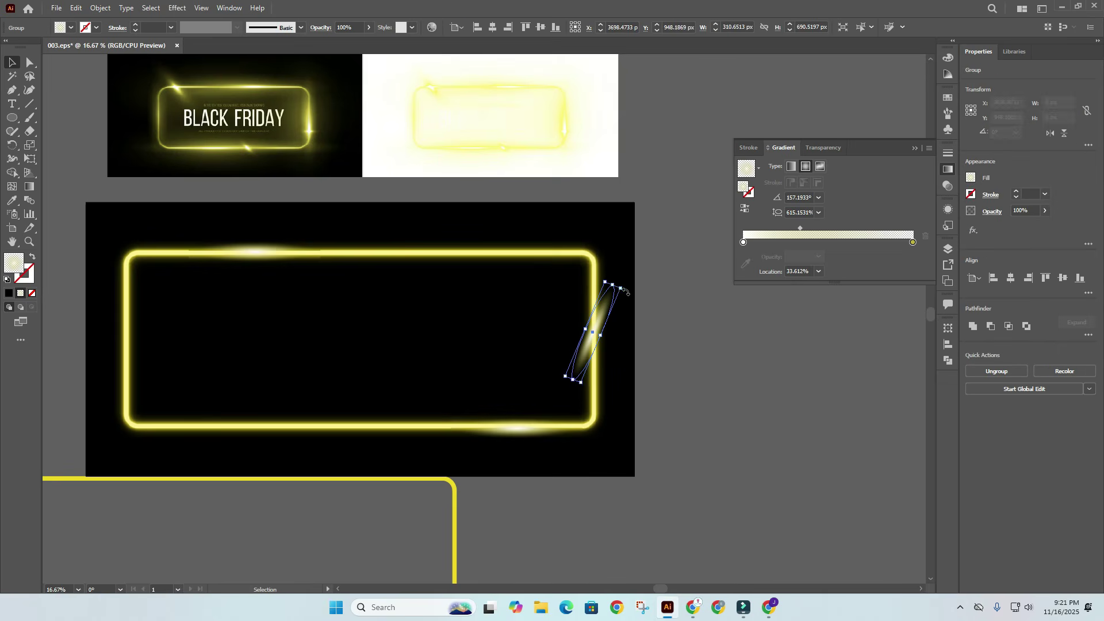
pyautogui.moveTo(618, 289); pyautogui.dragTo(626, 283)
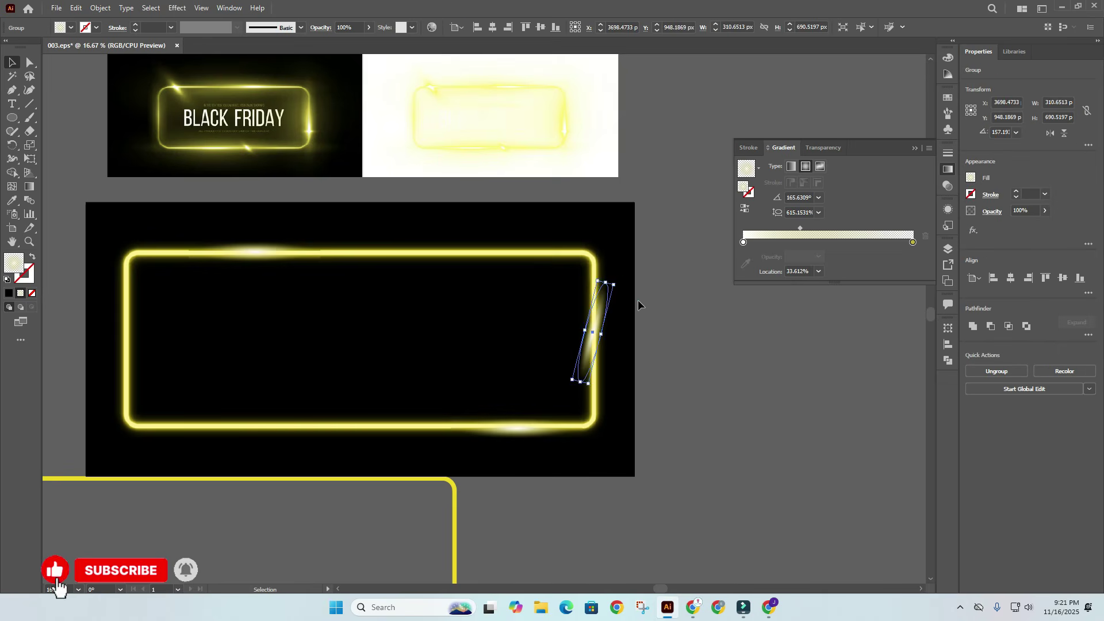
pyautogui.click(657, 318)
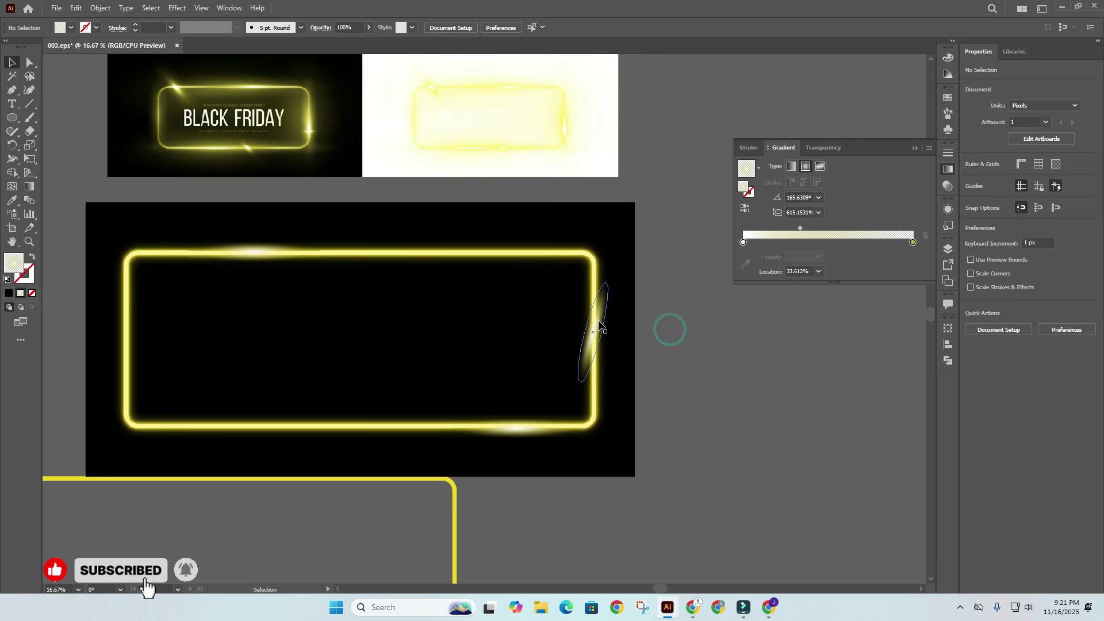
# Step: Copy the tilted right-edge flare onto the lower part of the frame's left edge and align it with the neon line
pyautogui.moveTo(599, 326)
pyautogui.mouseDown()
pyautogui.moveTo(161, 372)
pyautogui.moveTo(127, 395)
pyautogui.mouseUp()
pyautogui.click(196, 362)
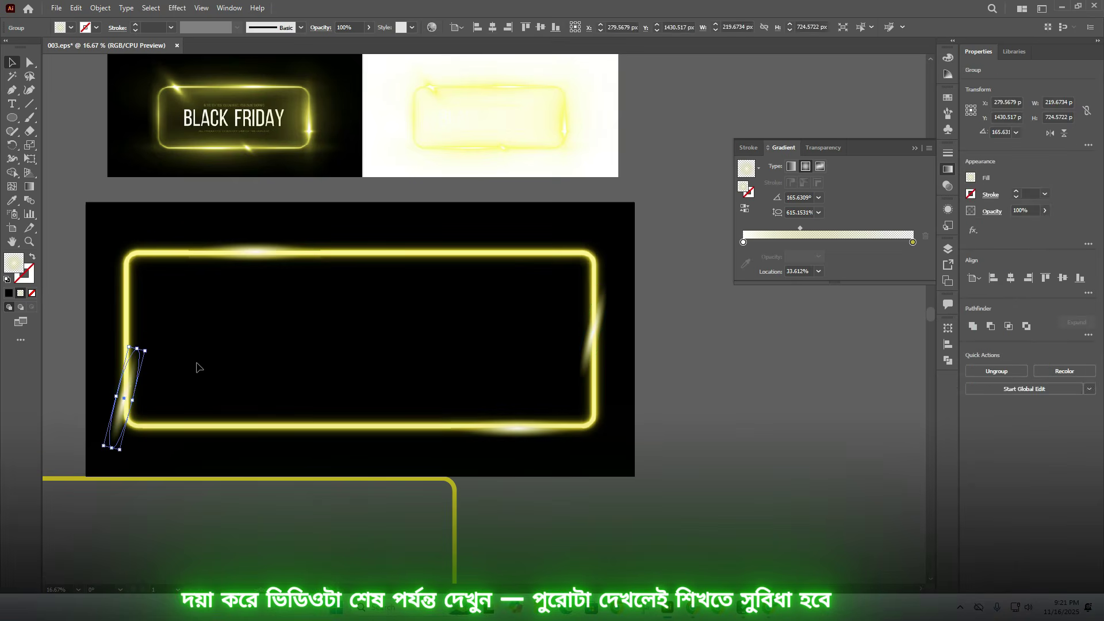
pyautogui.click(126, 393)
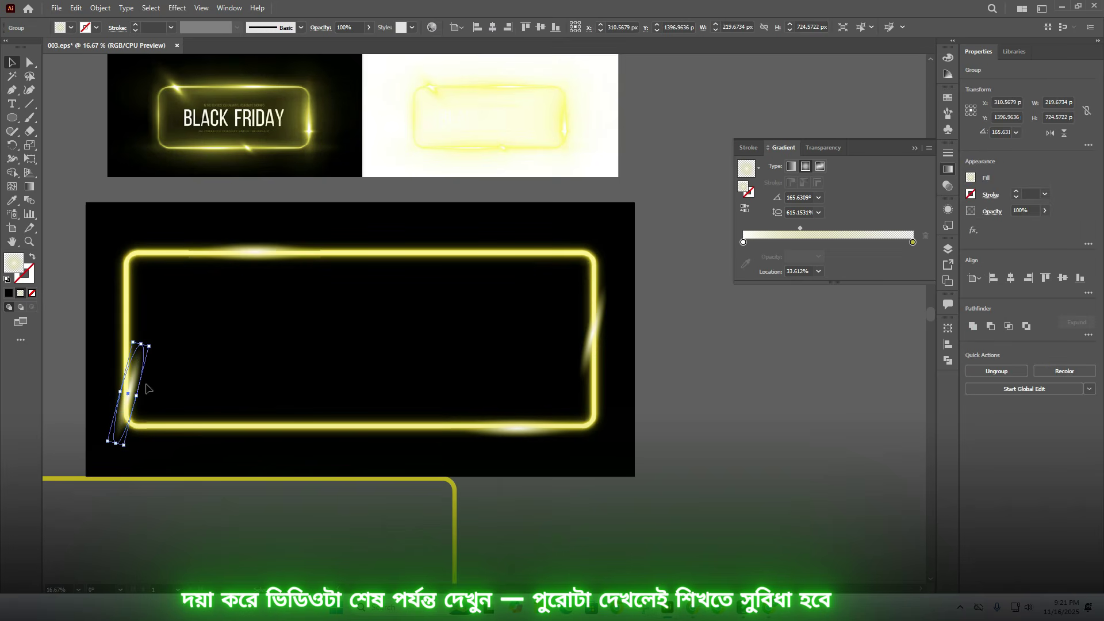
pyautogui.moveTo(131, 384); pyautogui.dragTo(129, 386)
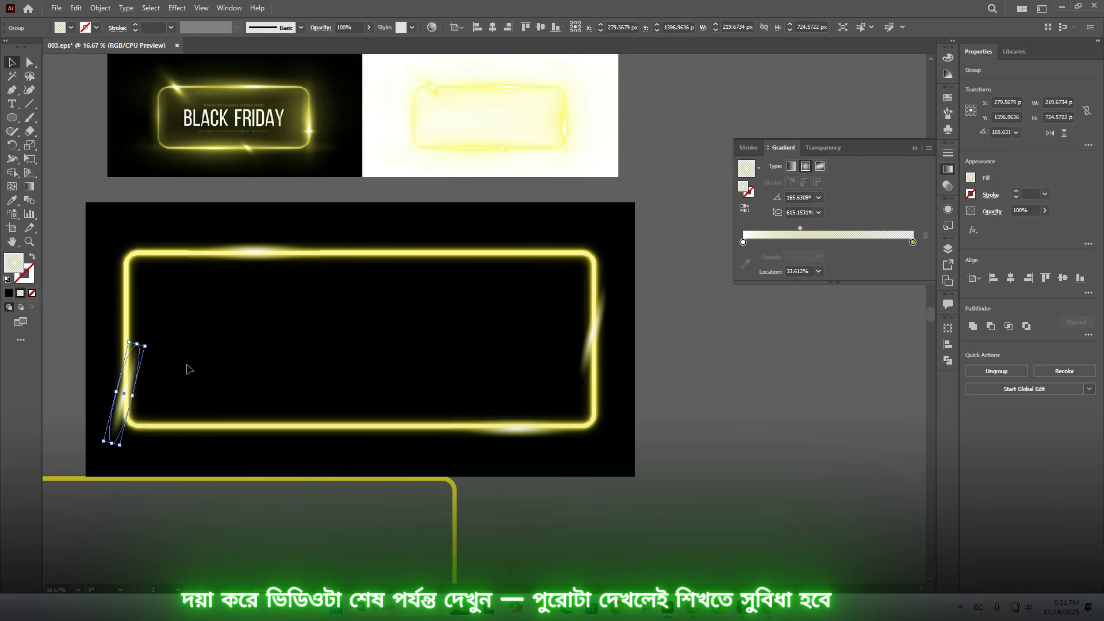
pyautogui.click(187, 363)
# Step: Rotate the left-edge flare to about 171° and place a copy of it outside the black banner
pyautogui.click(133, 369)
pyautogui.moveTo(148, 344)
pyautogui.mouseDown()
pyautogui.moveTo(123, 377)
pyautogui.moveTo(122, 403)
pyautogui.moveTo(433, 333)
pyautogui.moveTo(687, 397)
pyautogui.mouseUp()
pyautogui.click(171, 357)
pyautogui.click(172, 361)
# Step: Duplicate the loose flare in place, rotate the duplicate 90° to form a cross and group both flares
pyautogui.hotkey('ctrl', 'c')
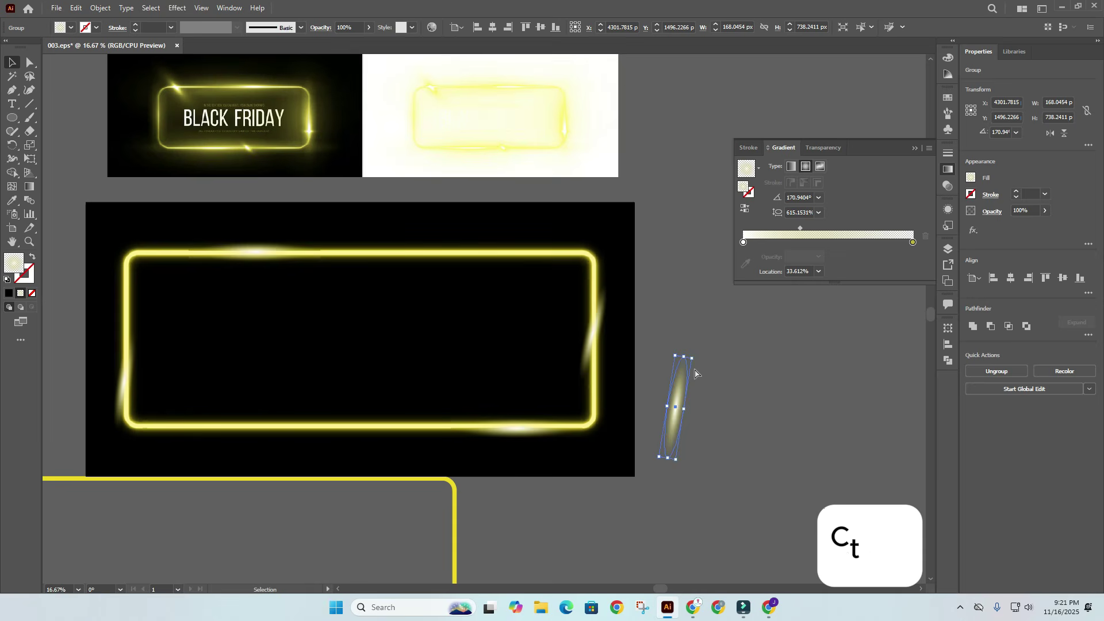
pyautogui.hotkey('ctrl', 'f')
pyautogui.moveTo(710, 370); pyautogui.dragTo(692, 352)
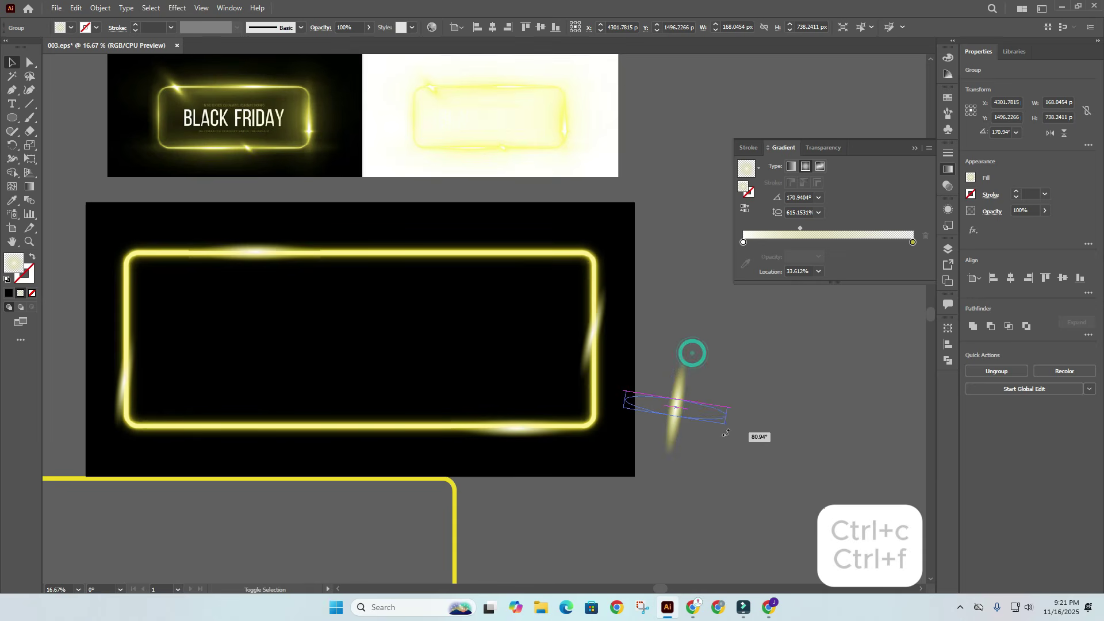
pyautogui.click(742, 378)
pyautogui.click(664, 441)
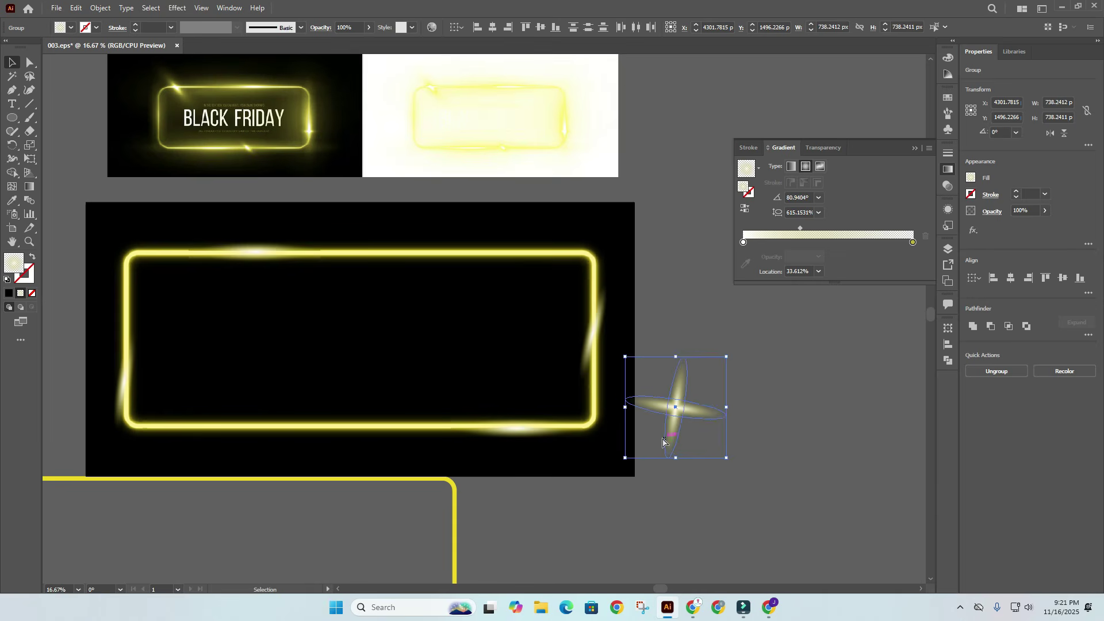
# Step: Duplicate the cross in place, rotate it 45°, shrink it to about 388 px and group everything as an eight-pointed star flare
pyautogui.hotkey('ctrl', 'c')
pyautogui.press('ctrl')
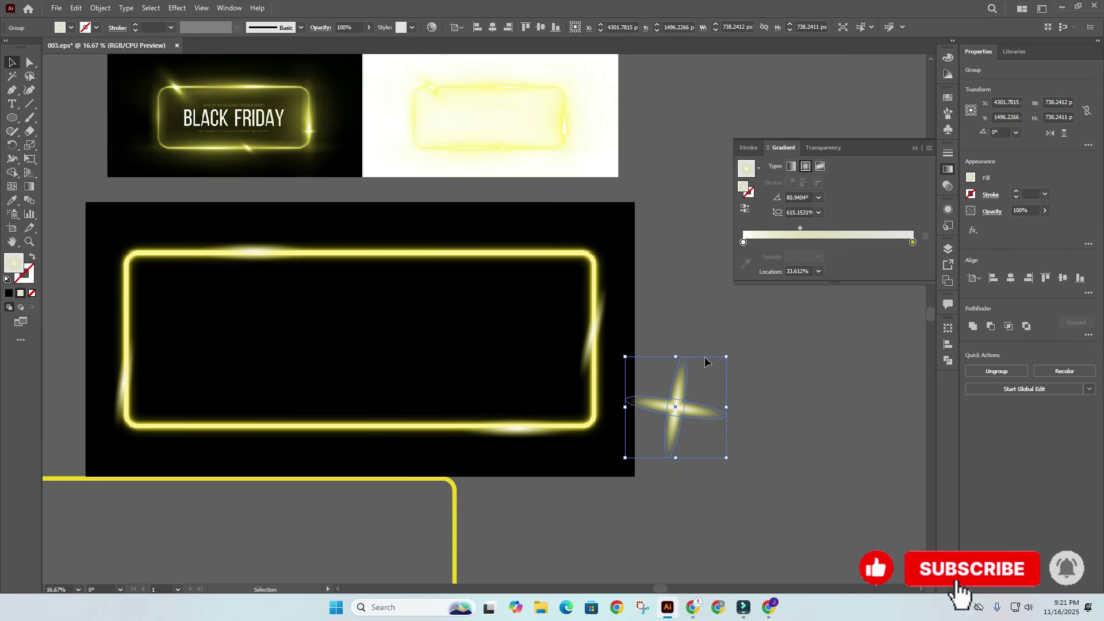
pyautogui.moveTo(731, 352); pyautogui.dragTo(730, 414)
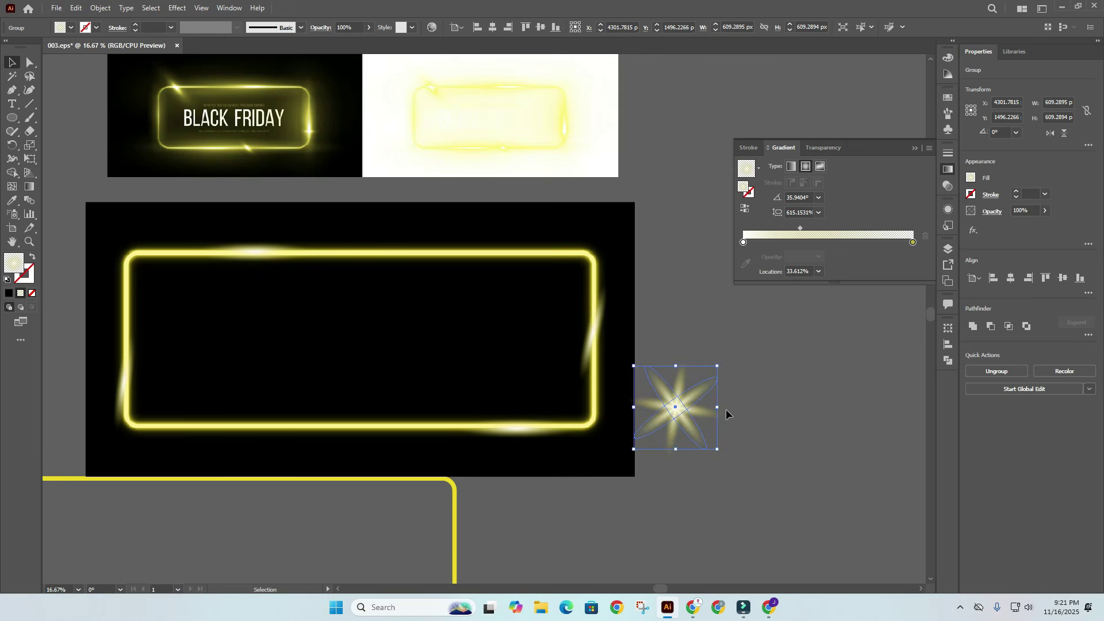
pyautogui.moveTo(719, 368); pyautogui.dragTo(736, 377)
pyautogui.click(751, 363)
pyautogui.click(676, 421)
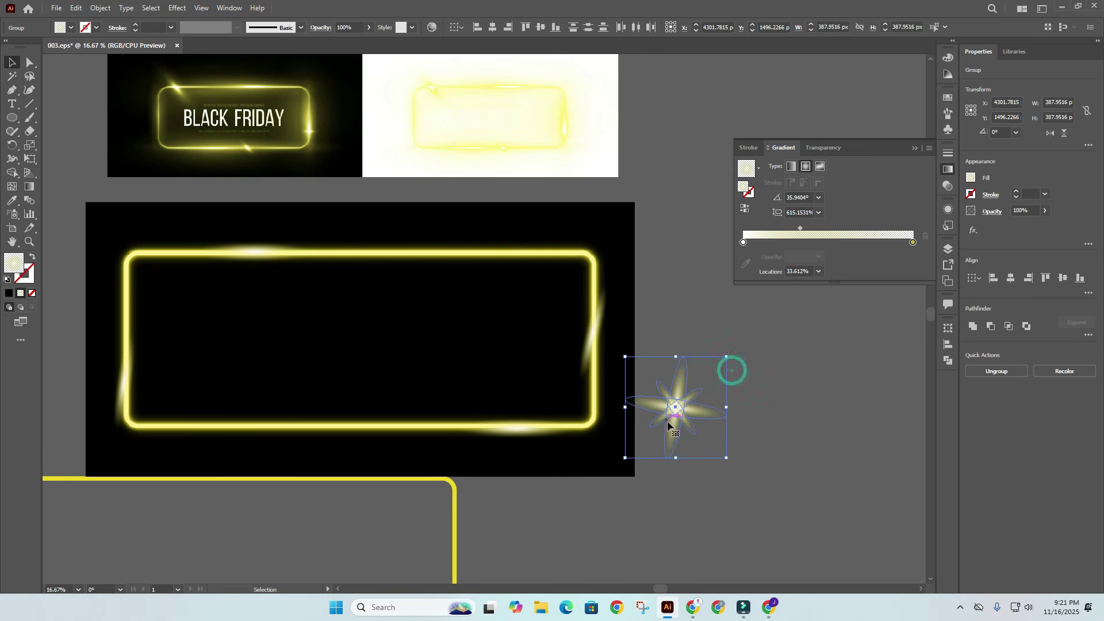
# Step: Move the star flare onto the frame's upper-right corner, scale it down and copy it to the upper-left corner
pyautogui.moveTo(676, 411); pyautogui.dragTo(594, 254)
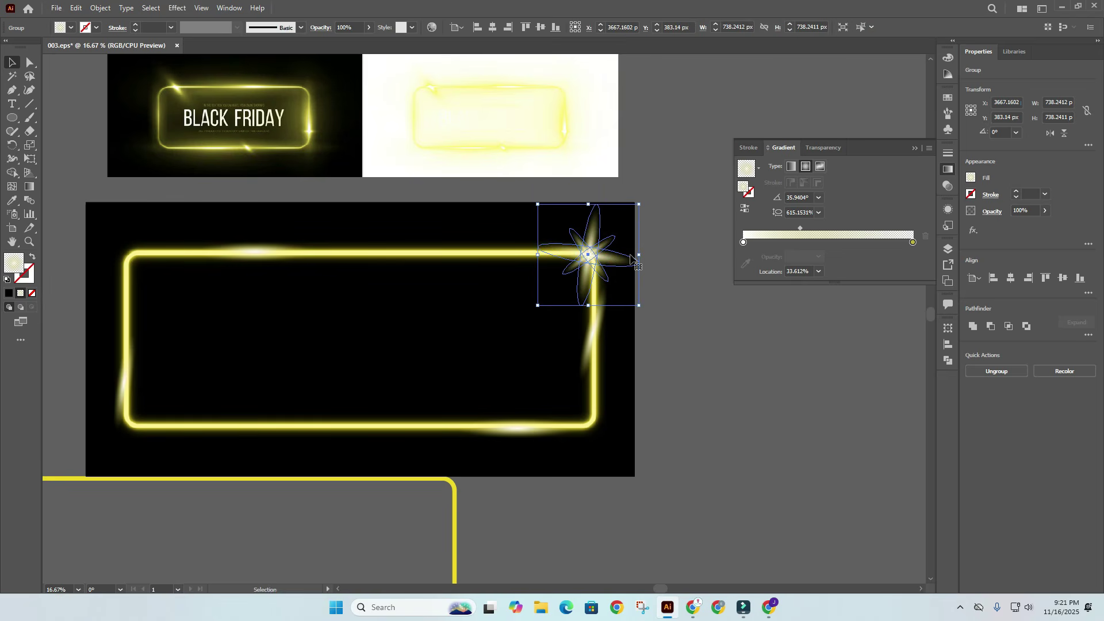
pyautogui.moveTo(639, 206); pyautogui.dragTo(620, 222)
pyautogui.click(612, 242)
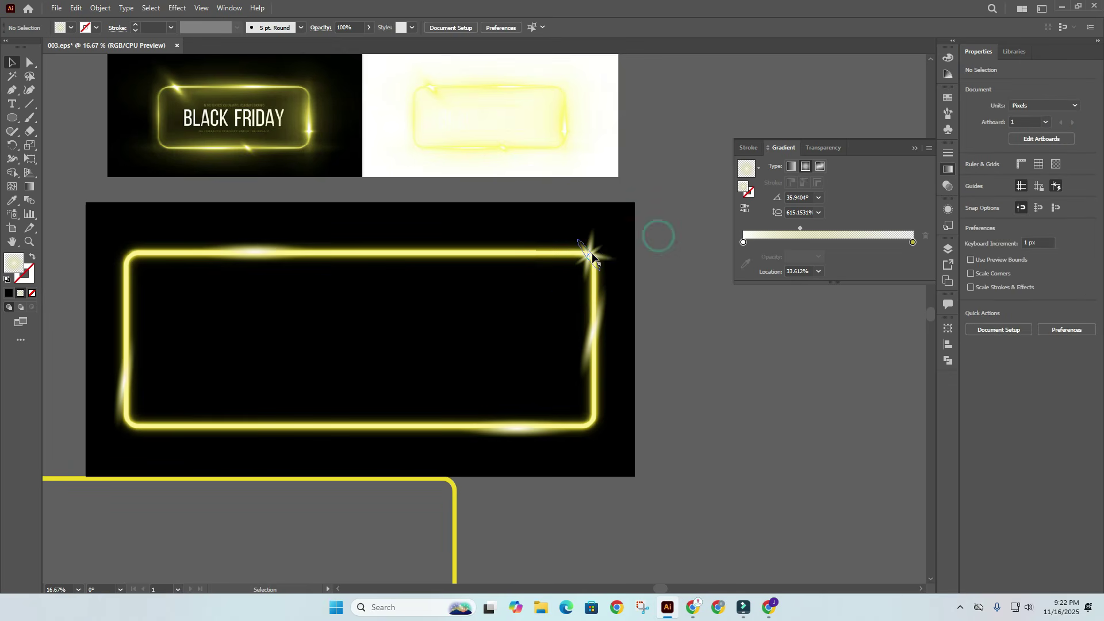
pyautogui.moveTo(592, 257); pyautogui.dragTo(133, 256)
pyautogui.click(660, 321)
pyautogui.click(78, 178)
# Step: Delete the tilted flares from the frame's right and left edges
pyautogui.moveTo(648, 335); pyautogui.dragTo(655, 330)
pyautogui.click(597, 333)
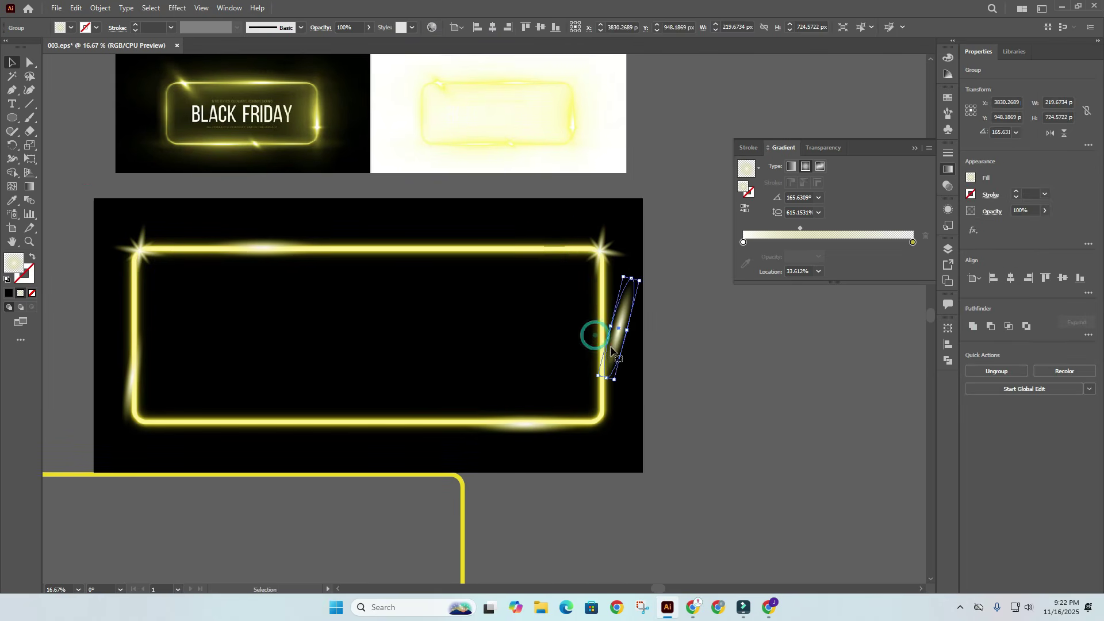
pyautogui.press('Delete')
pyautogui.click(135, 381)
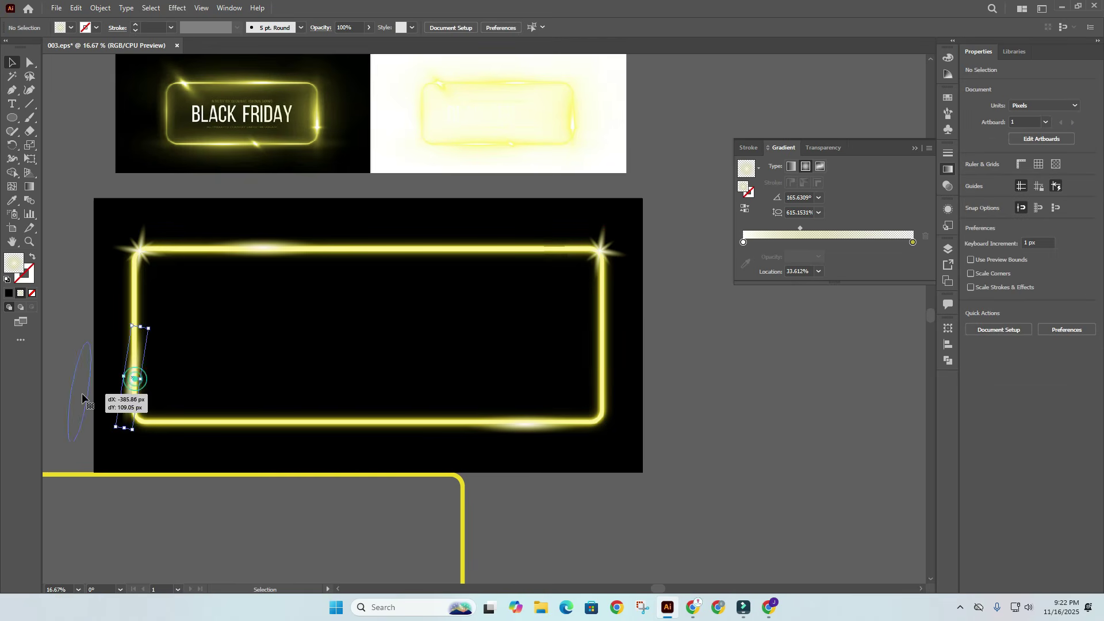
pyautogui.press('Delete')
# Step: Copy the upper-left star flare onto the frame's lower-left corner
pyautogui.moveTo(140, 251); pyautogui.dragTo(141, 422)
pyautogui.click(795, 371)
pyautogui.scroll(-2, 759, 385)
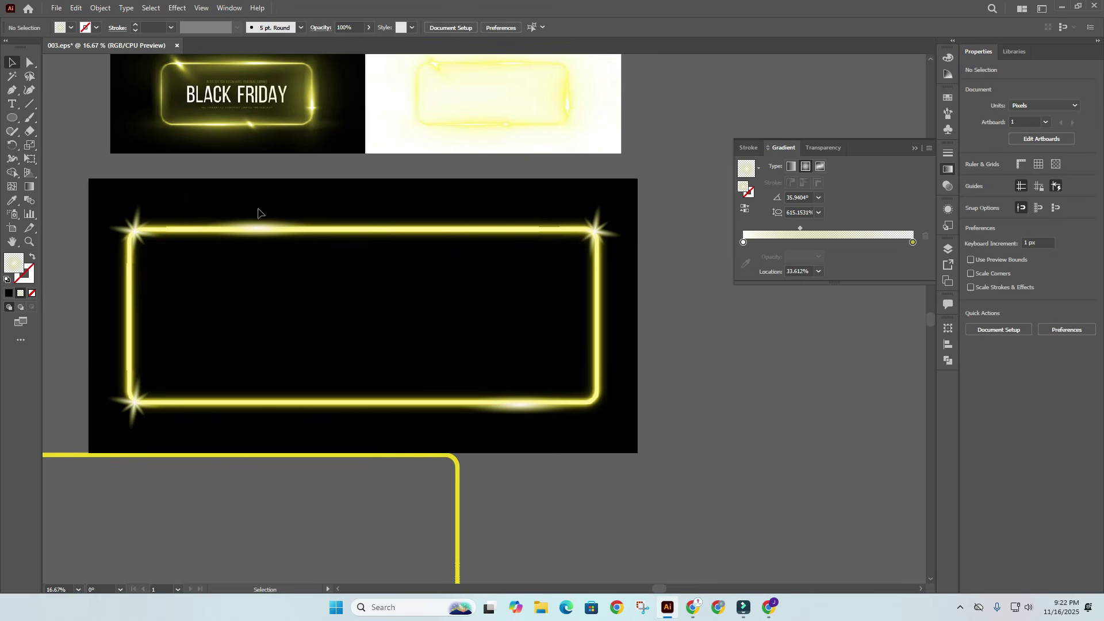
# Step: Check the blending mode of the neon frame and all its flares, selected together
pyautogui.moveTo(89, 195); pyautogui.dragTo(626, 424)
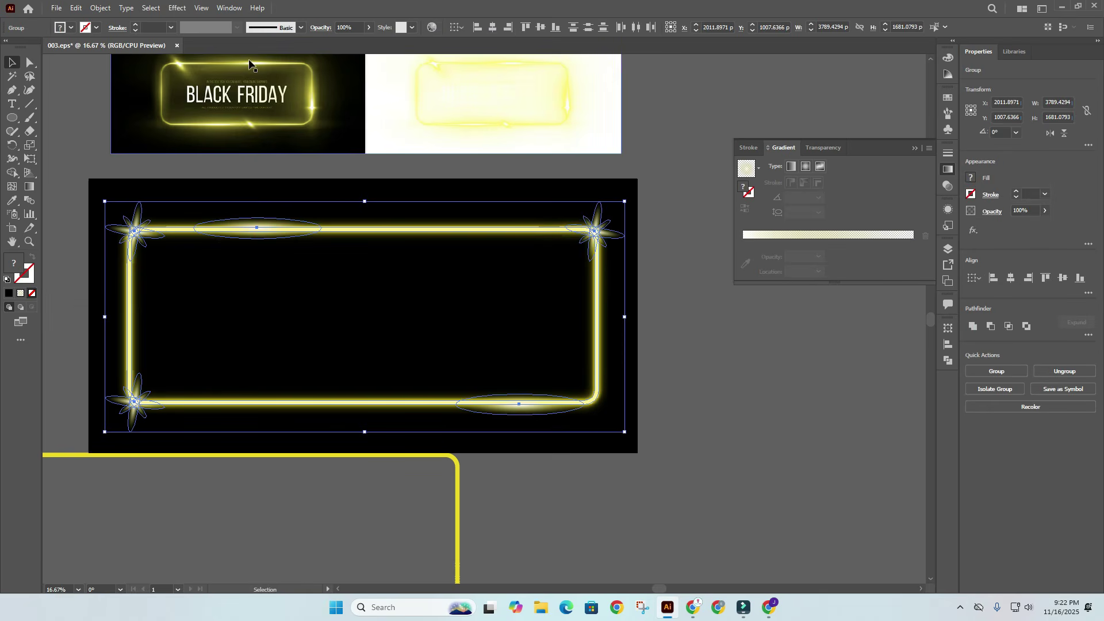
pyautogui.click(322, 29)
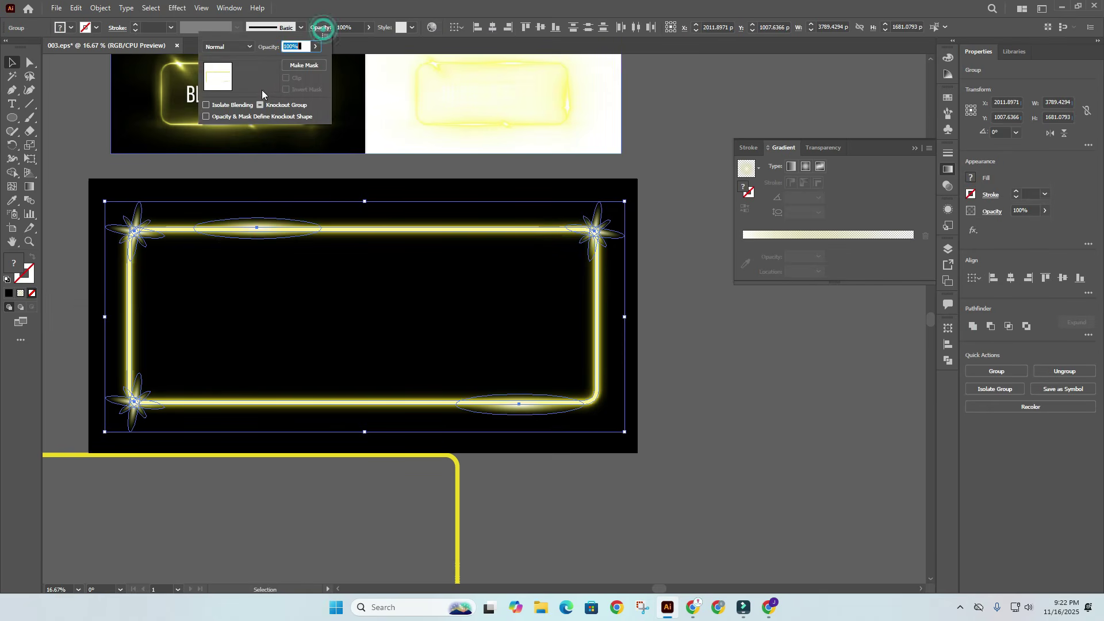
pyautogui.click(243, 47)
pyautogui.press('Escape')
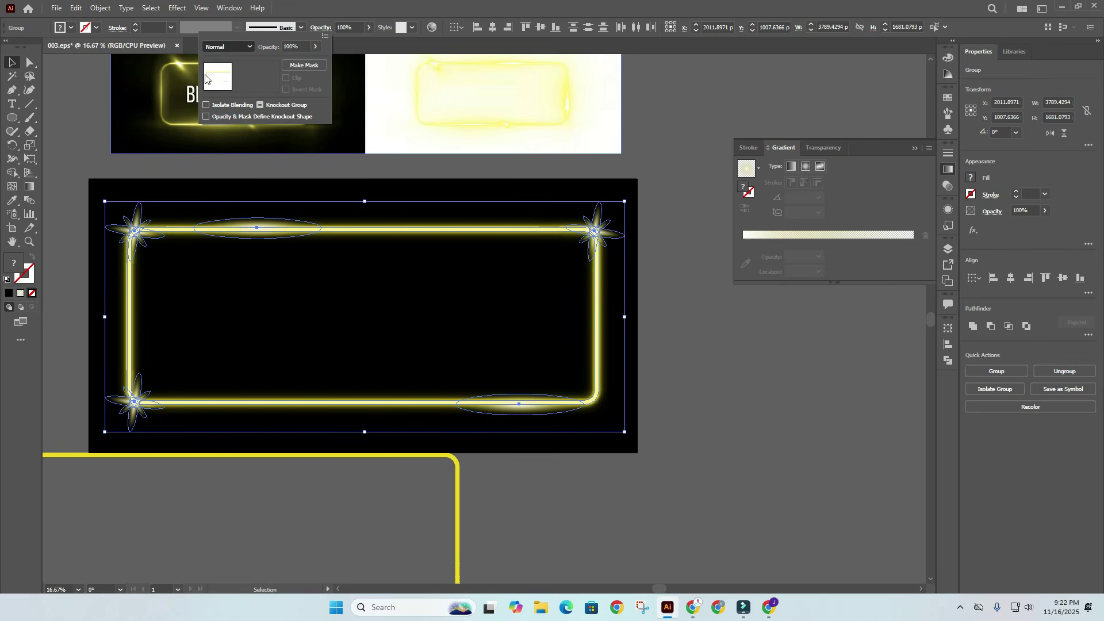
pyautogui.click(268, 48)
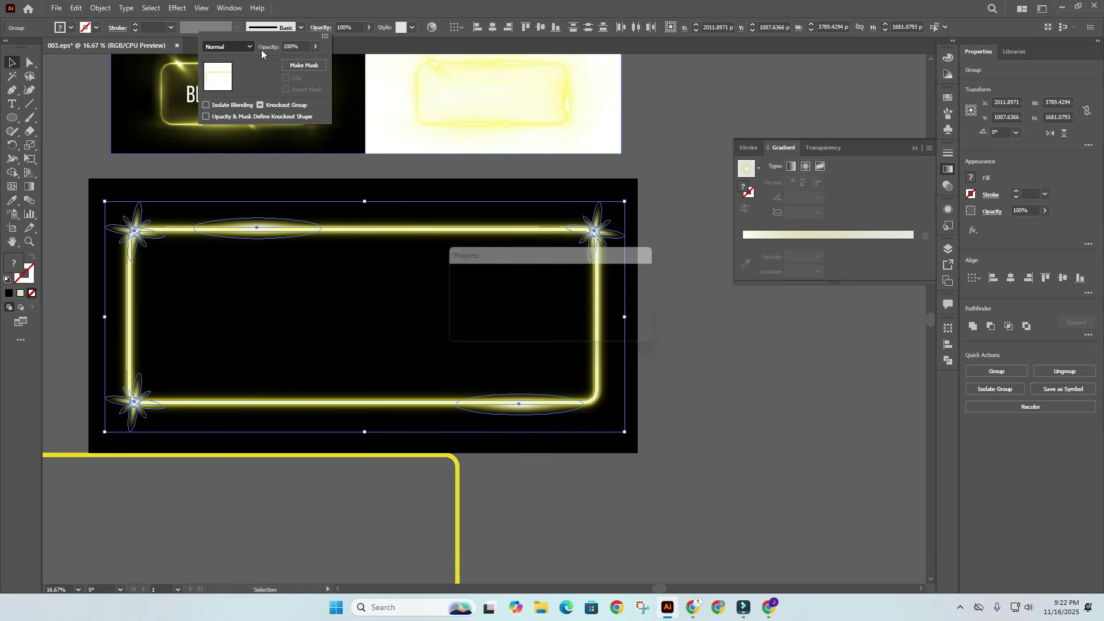
pyautogui.click(673, 284)
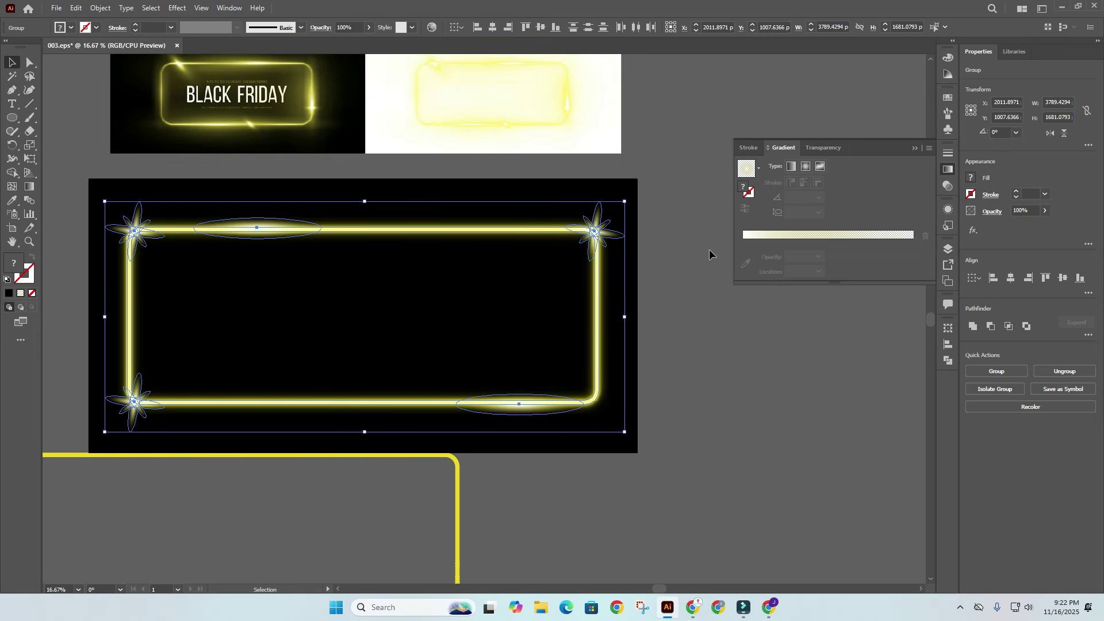
pyautogui.click(670, 271)
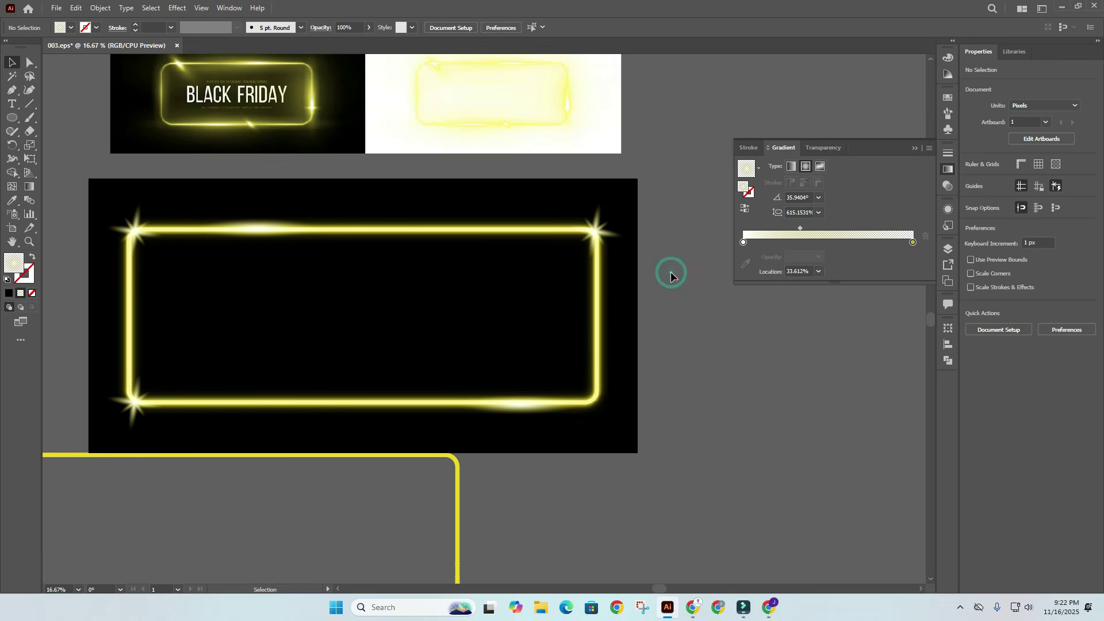
# Step: Add the white text BLACK FRIDAY inside the neon frame, enlarged to about 308 pt
pyautogui.click(12, 105)
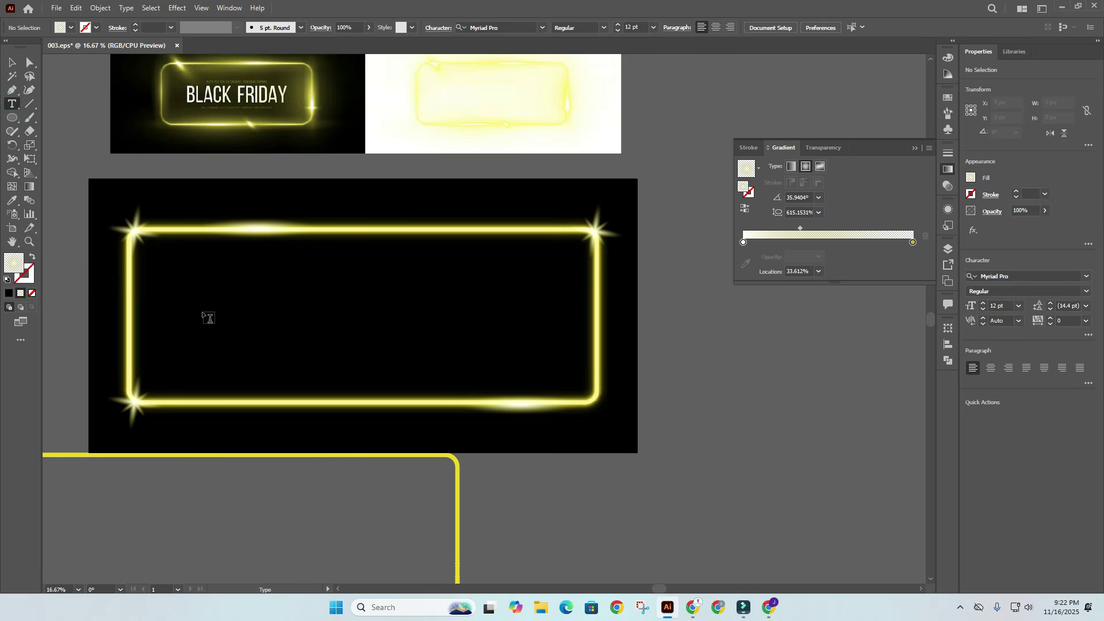
pyautogui.click(200, 308)
pyautogui.click(11, 75)
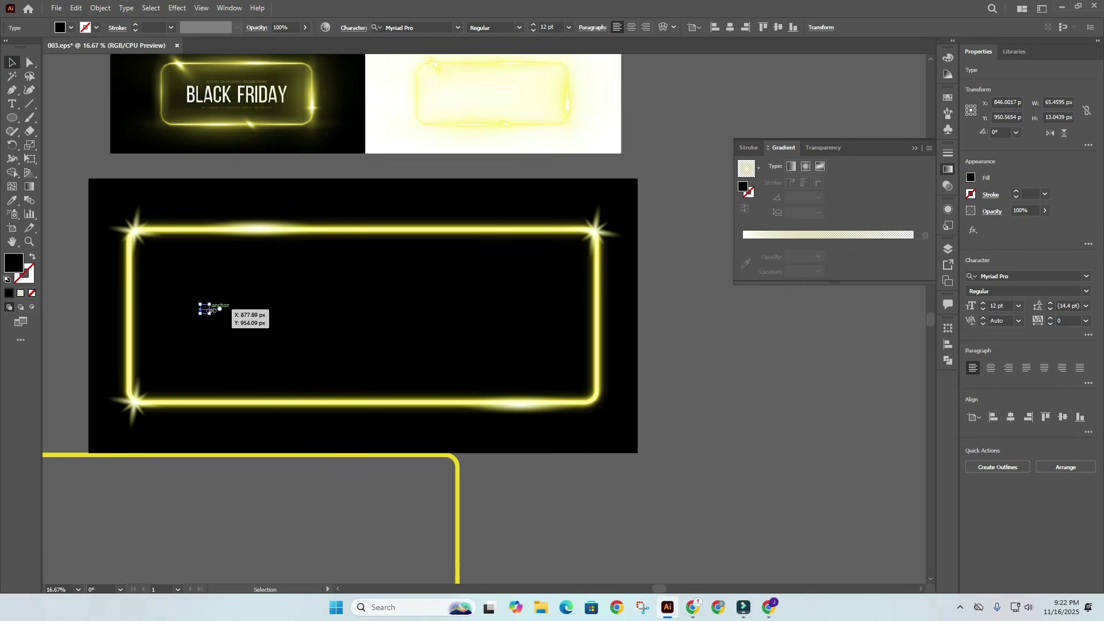
pyautogui.moveTo(210, 309); pyautogui.dragTo(468, 315)
pyautogui.doubleClick(279, 305)
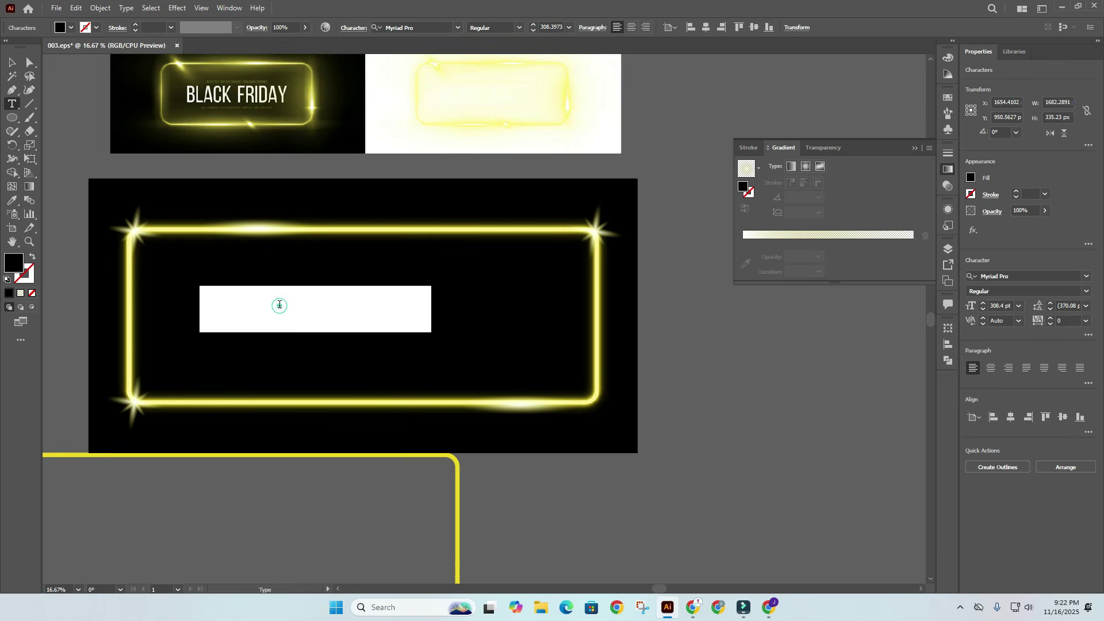
pyautogui.hotkey('ctrl', 'v')
pyautogui.click(13, 63)
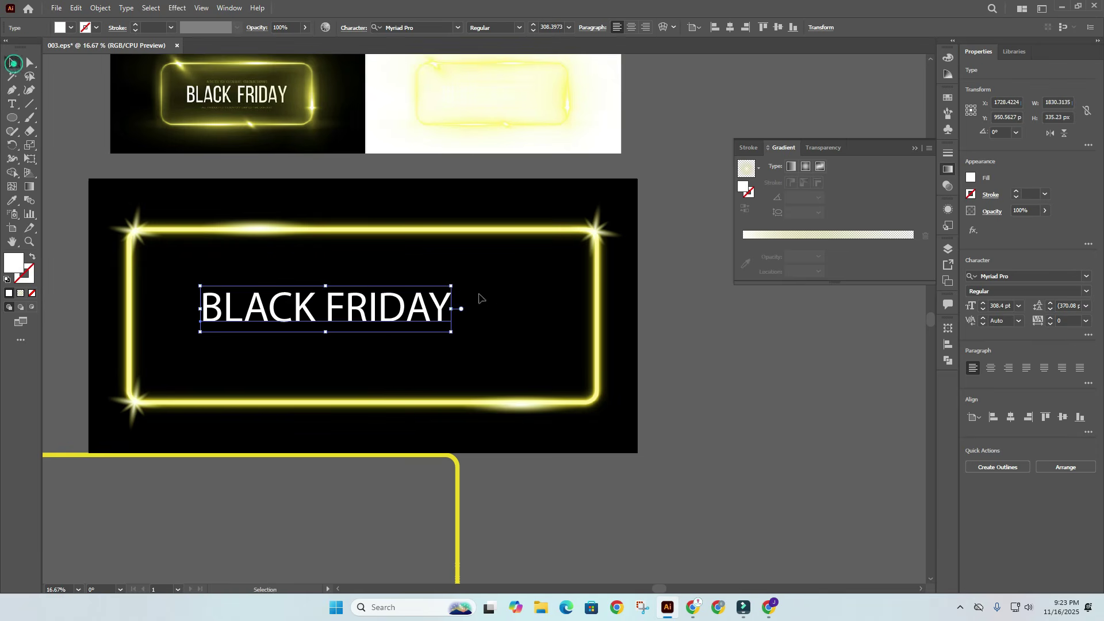
# Step: Set the BLACK FRIDAY text's font to Bahnschrift in the Bold SemiCondensed style
pyautogui.click(458, 28)
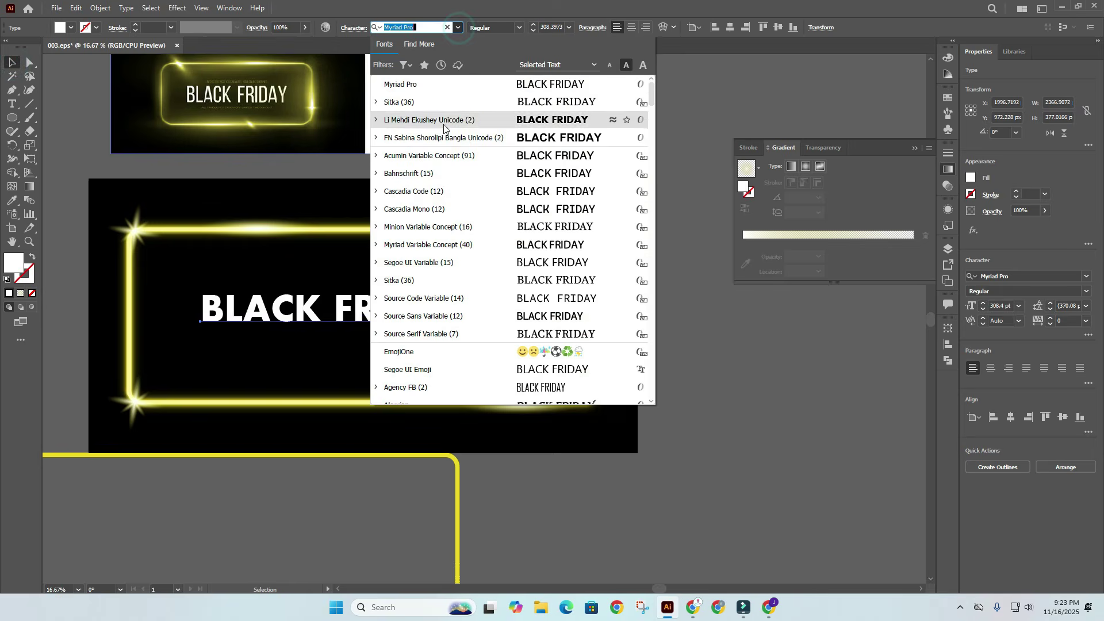
pyautogui.click(429, 175)
pyautogui.click(550, 28)
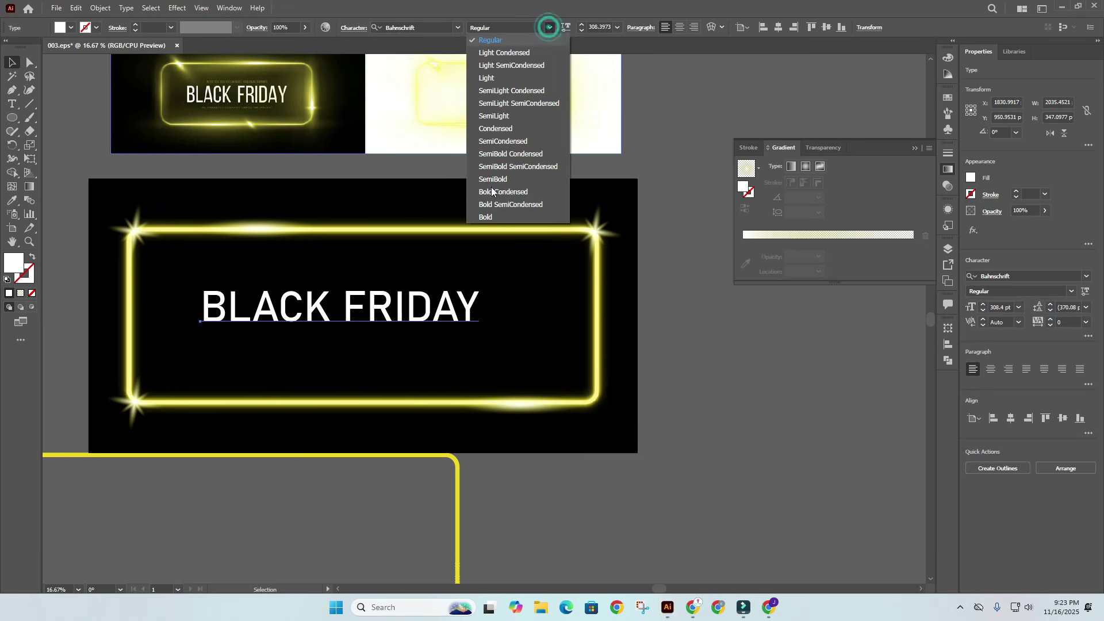
pyautogui.click(487, 205)
# Step: Enlarge the BLACK FRIDAY text to about 392 pt and position it near the middle of the frame
pyautogui.click(437, 314)
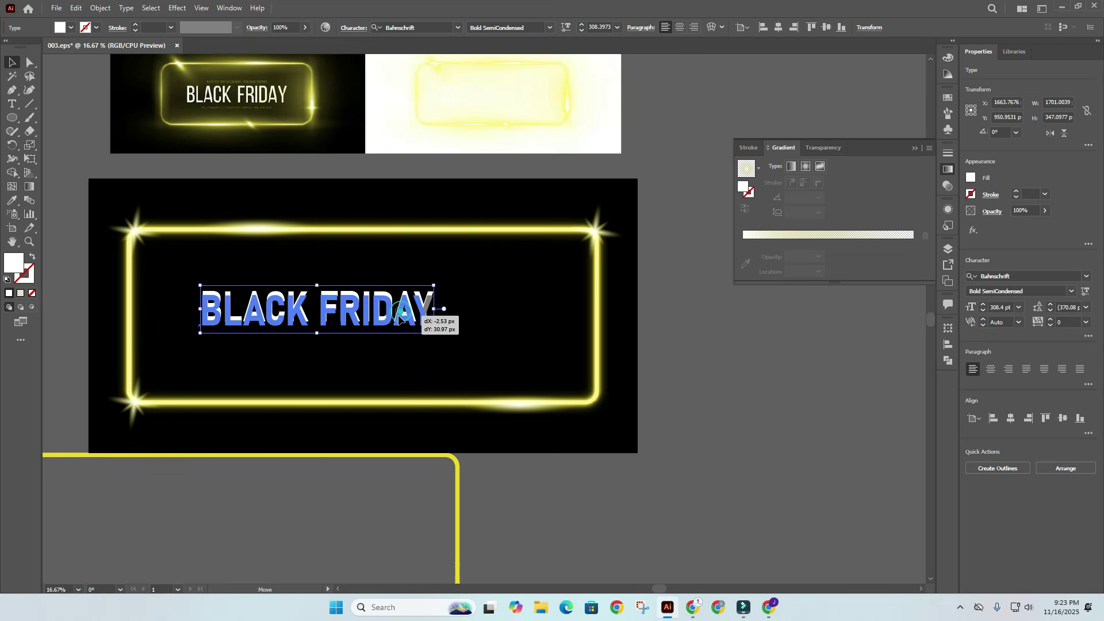
pyautogui.click(444, 314)
pyautogui.moveTo(445, 313); pyautogui.dragTo(501, 313)
pyautogui.click(725, 315)
pyautogui.click(467, 327)
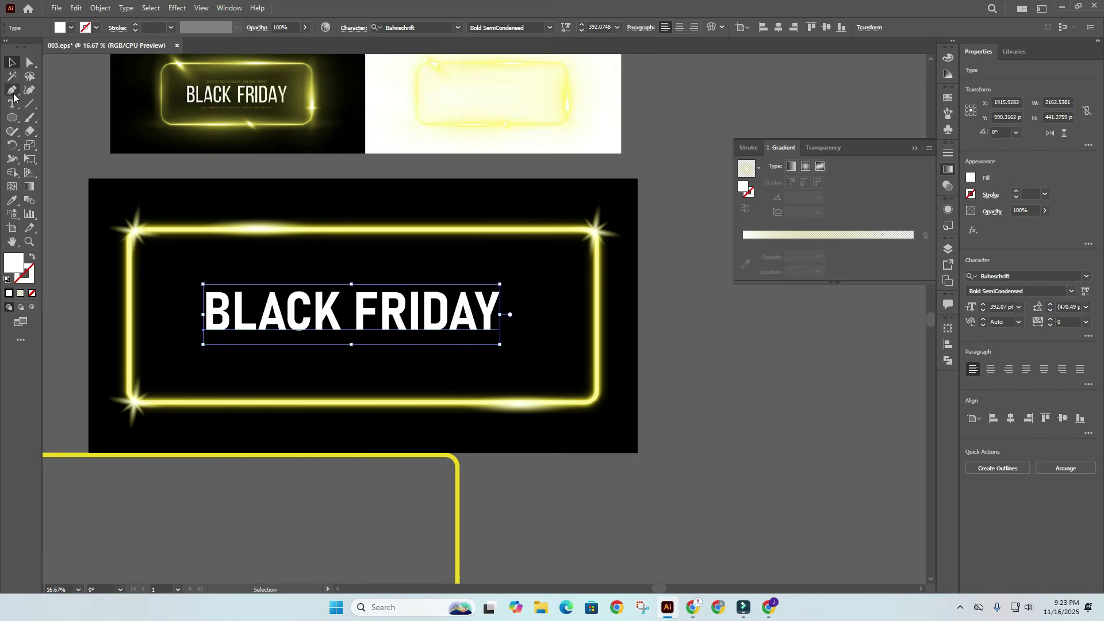
# Step: Draw a thin white rectangle about 2139 px wide and 13 px high just above the BLACK FRIDAY text
pyautogui.moveTo(10, 123); pyautogui.dragTo(43, 118)
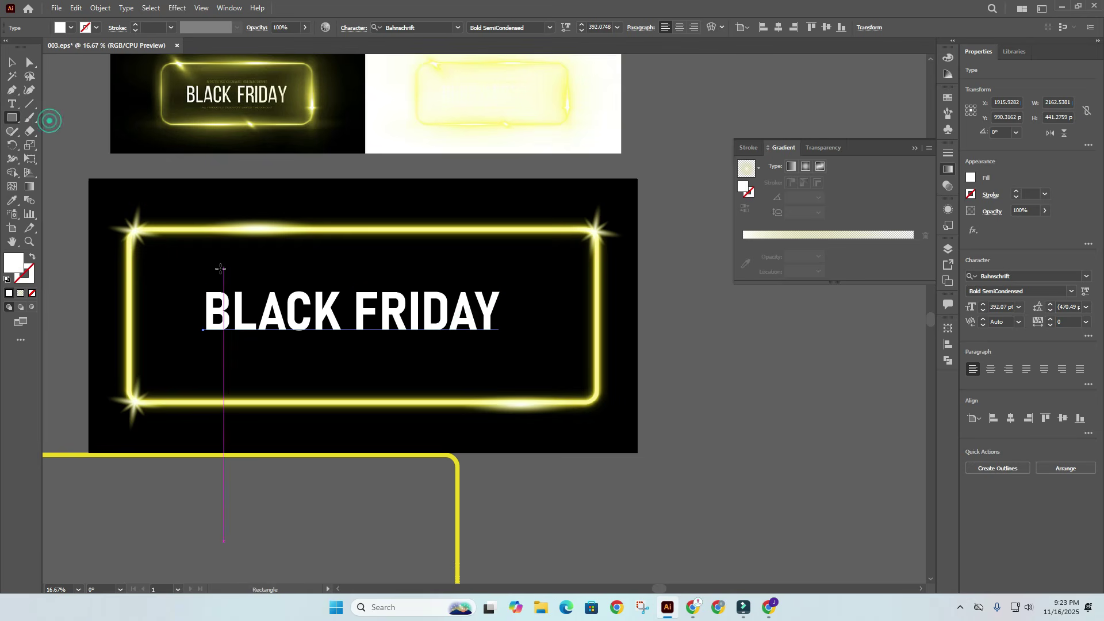
pyautogui.moveTo(209, 274); pyautogui.dragTo(499, 276)
pyautogui.click(12, 62)
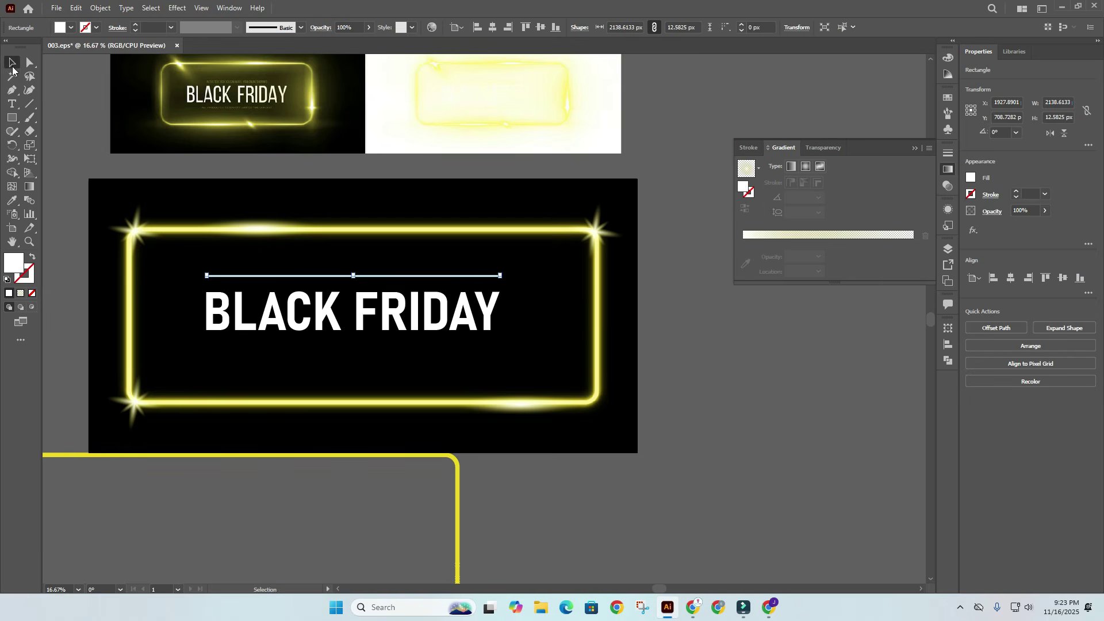
pyautogui.click(118, 99)
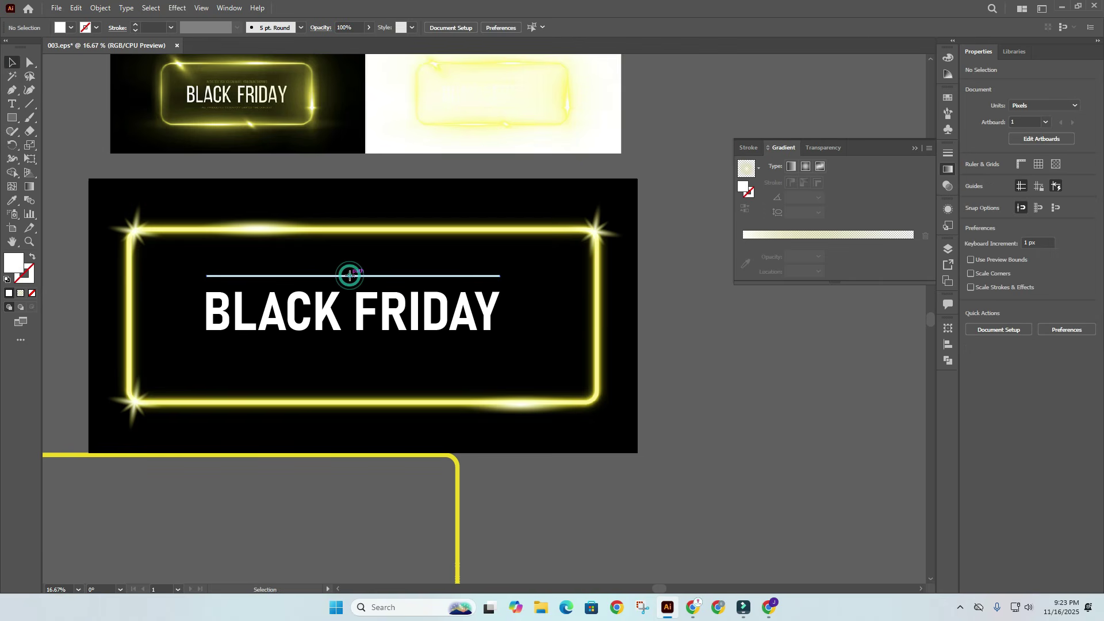
# Step: Duplicate the thin white line below the BLACK FRIDAY text and lower the upper line closer to the letters
pyautogui.moveTo(350, 276); pyautogui.dragTo(345, 341)
pyautogui.click(665, 306)
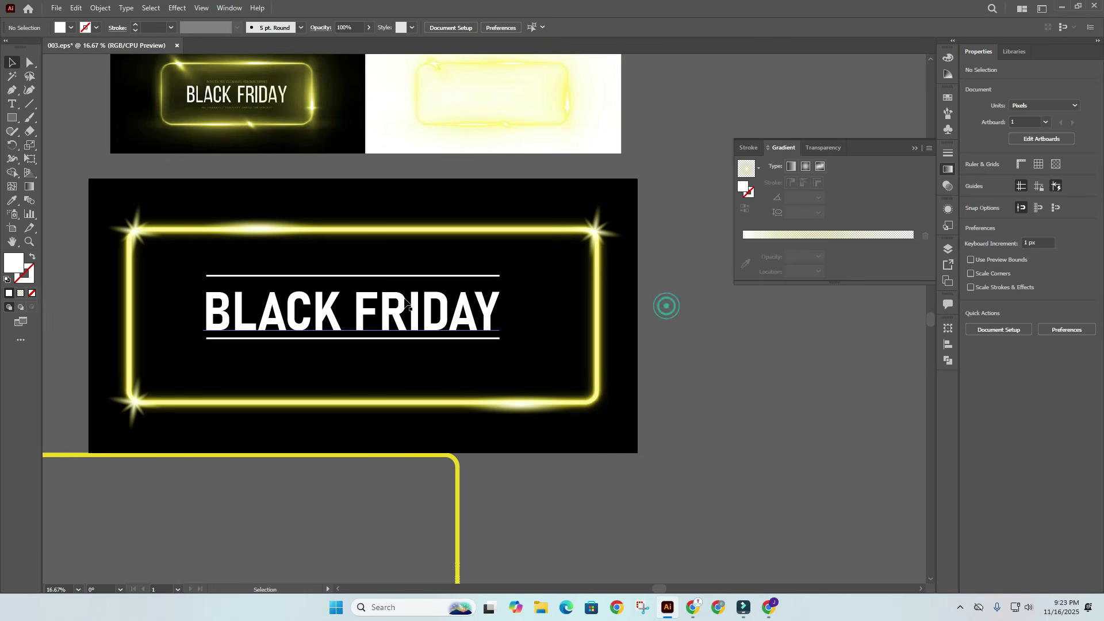
pyautogui.moveTo(394, 275); pyautogui.dragTo(395, 282)
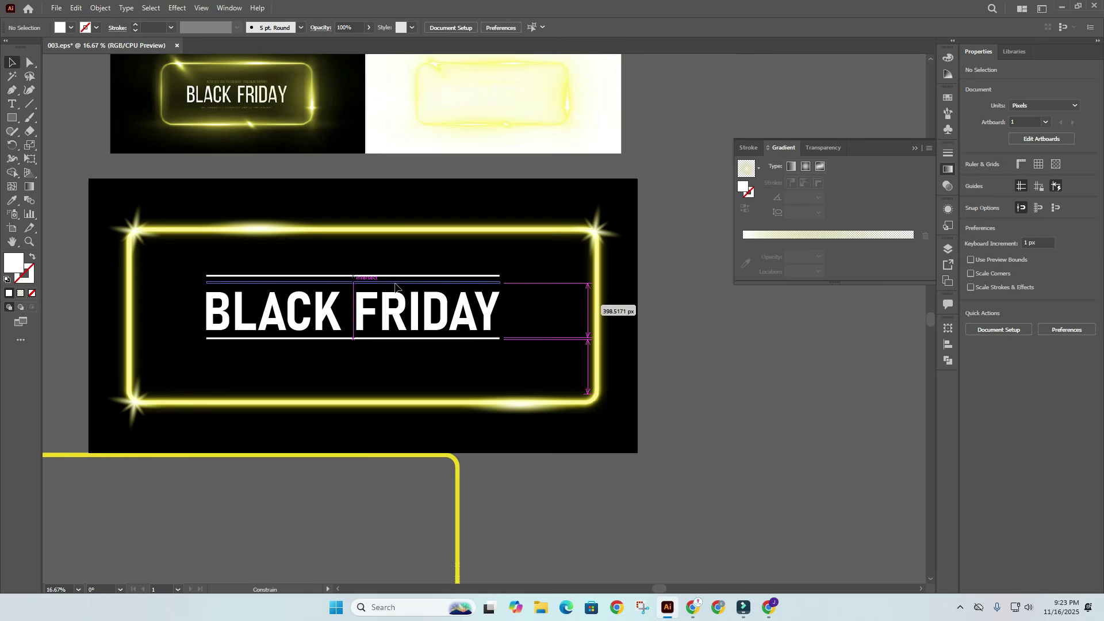
# Step: Convert the BLACK FRIDAY text to outlines and unite its overlapping letter shapes
pyautogui.click(332, 269)
pyautogui.moveTo(219, 256); pyautogui.dragTo(341, 359)
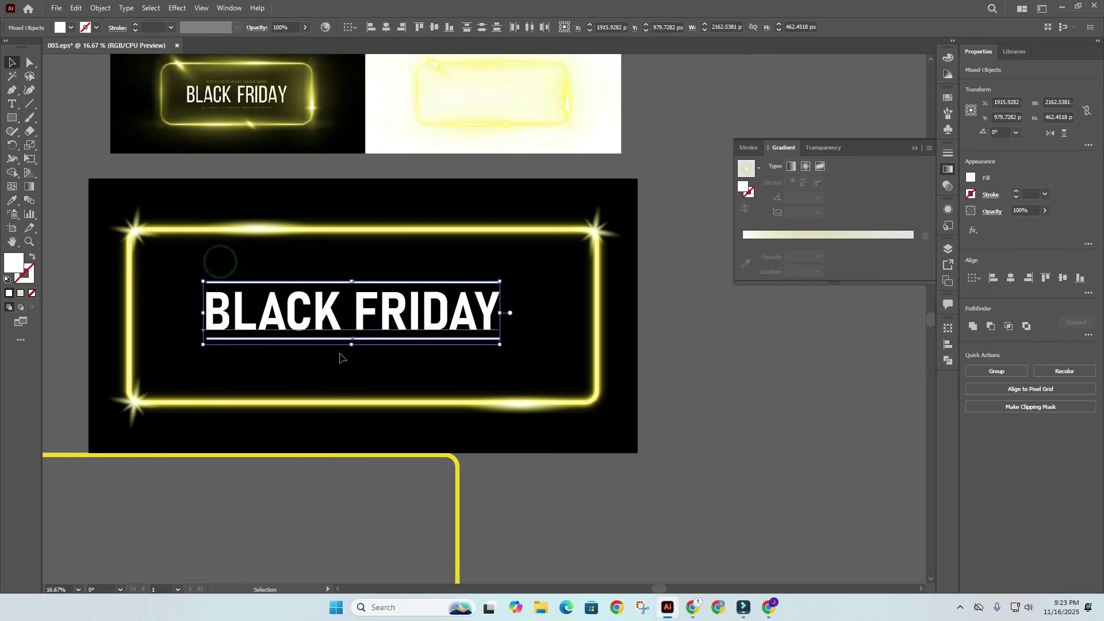
pyautogui.rightClick(326, 315)
pyautogui.click(393, 249)
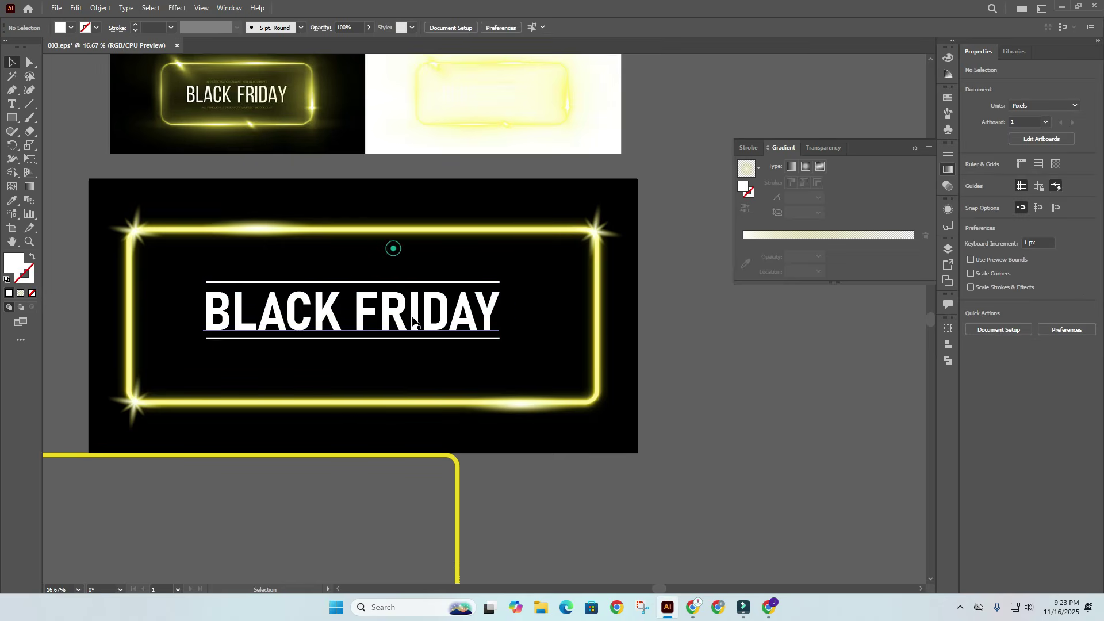
pyautogui.rightClick(464, 324)
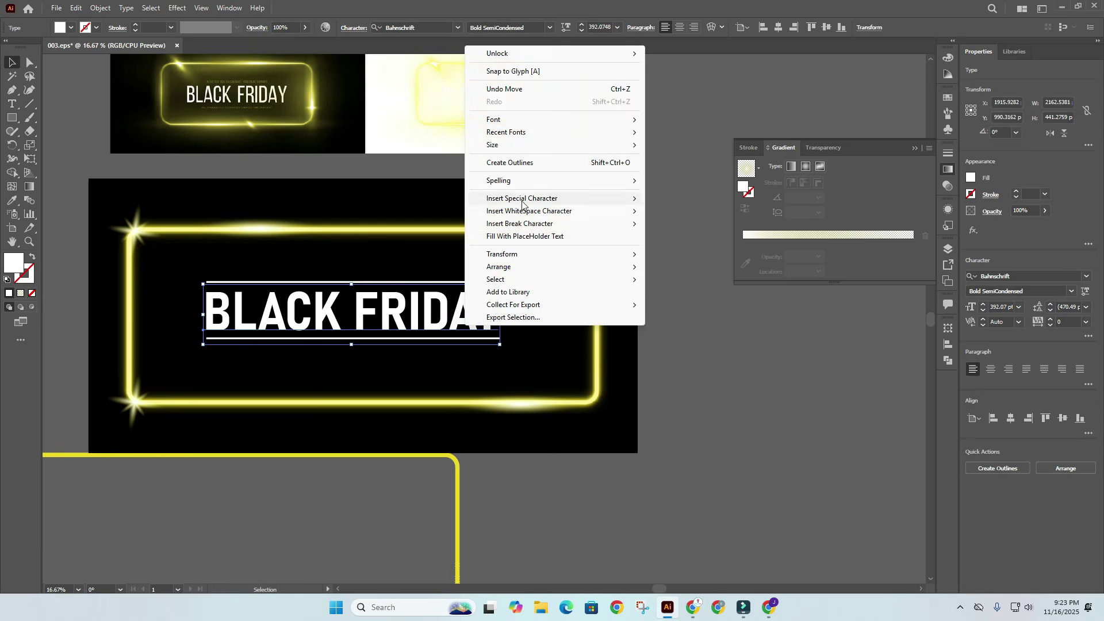
pyautogui.click(521, 164)
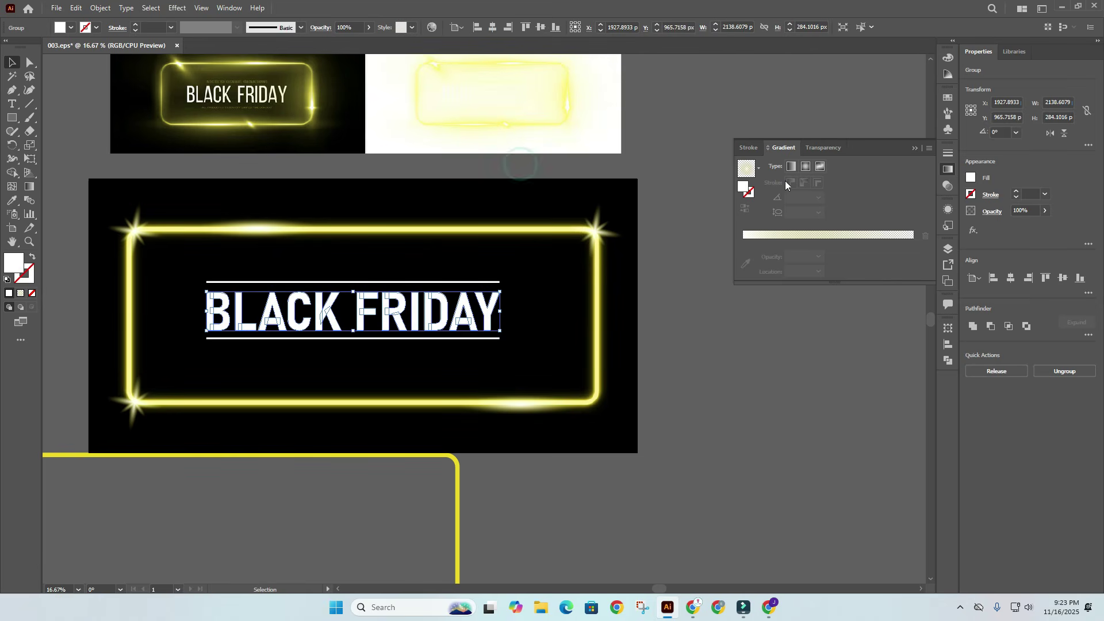
pyautogui.click(972, 325)
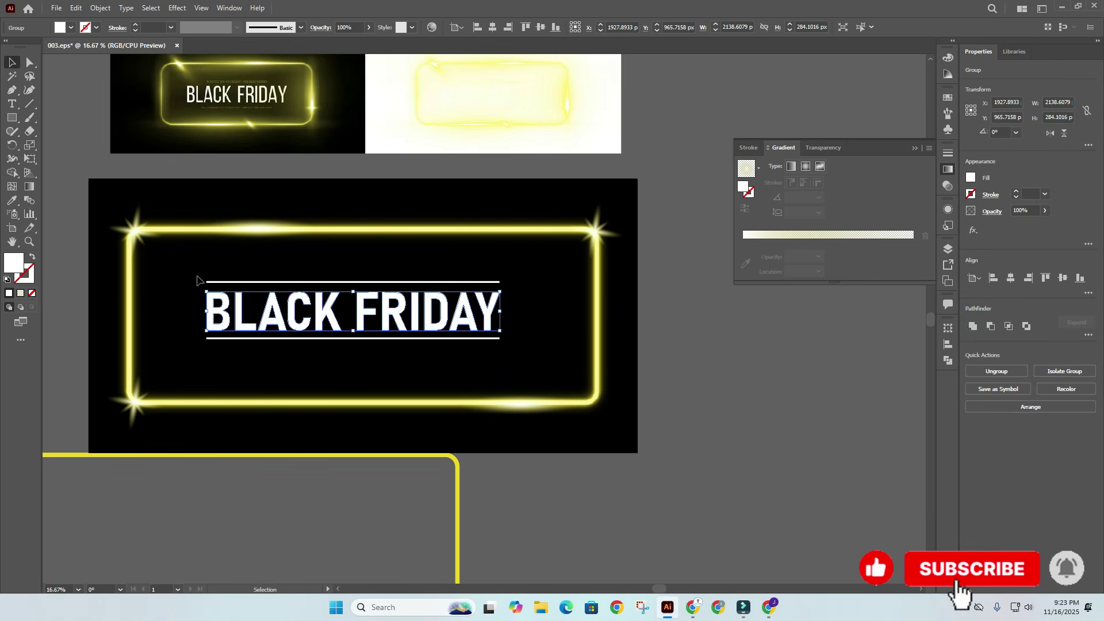
# Step: Group the outlined BLACK FRIDAY text with its two white lines and enlarge them together slightly about their centre
pyautogui.moveTo(510, 373); pyautogui.dragTo(536, 374)
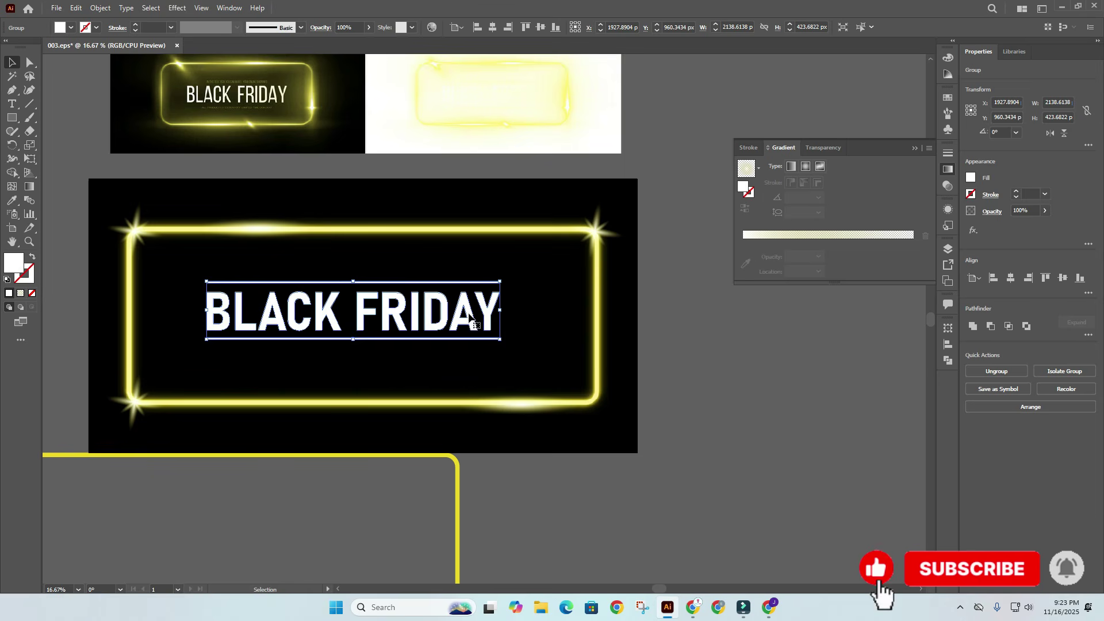
pyautogui.moveTo(482, 315); pyautogui.dragTo(512, 311)
pyautogui.moveTo(498, 314); pyautogui.dragTo(513, 311)
pyautogui.click(535, 286)
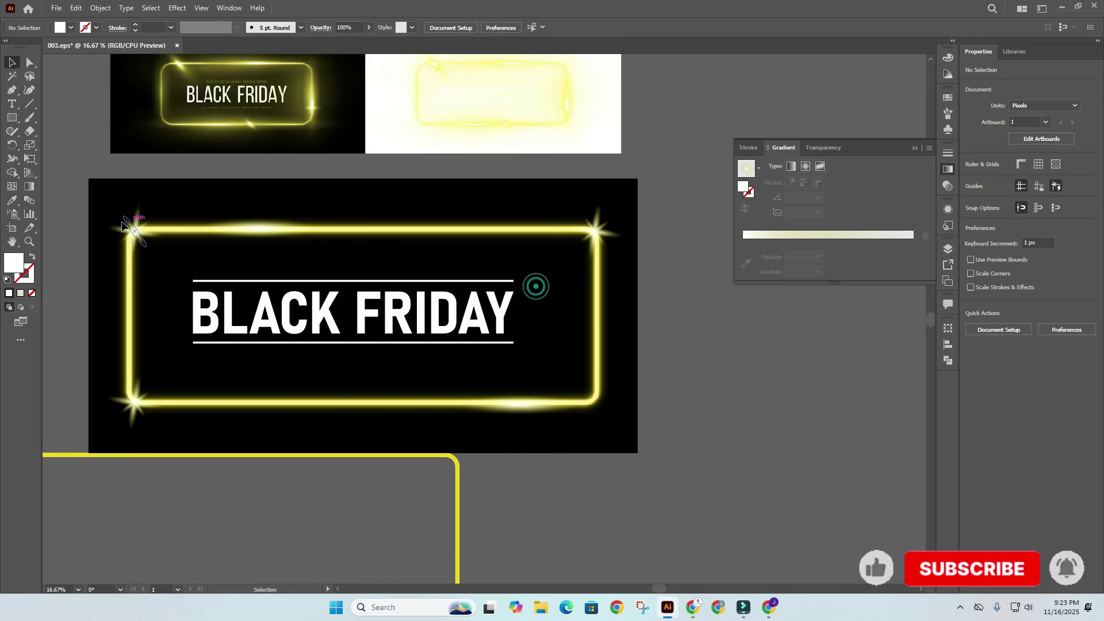
# Step: Delete the leftover yellow frame below the banner and the reference image above it
pyautogui.moveTo(101, 202); pyautogui.dragTo(628, 425)
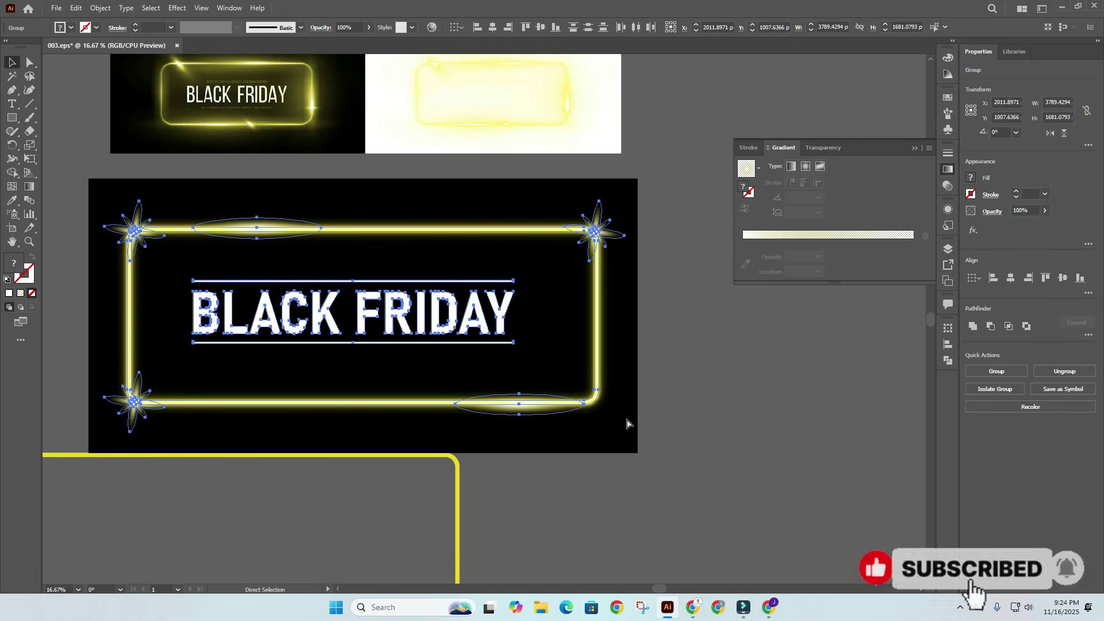
pyautogui.click(727, 464)
pyautogui.moveTo(564, 505); pyautogui.dragTo(338, 519)
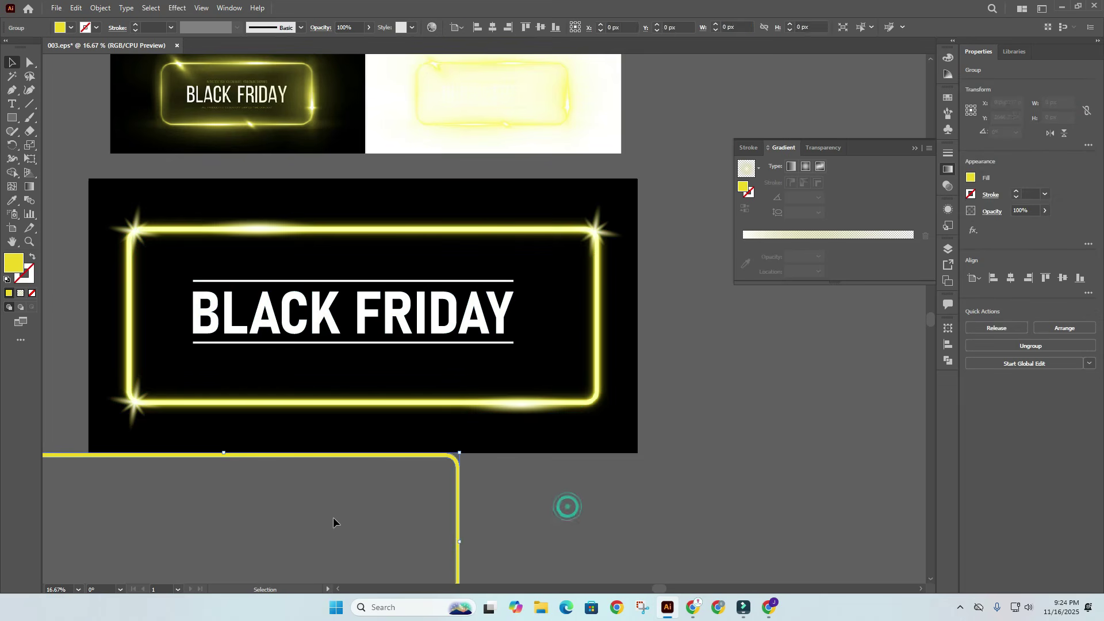
pyautogui.press('Delete')
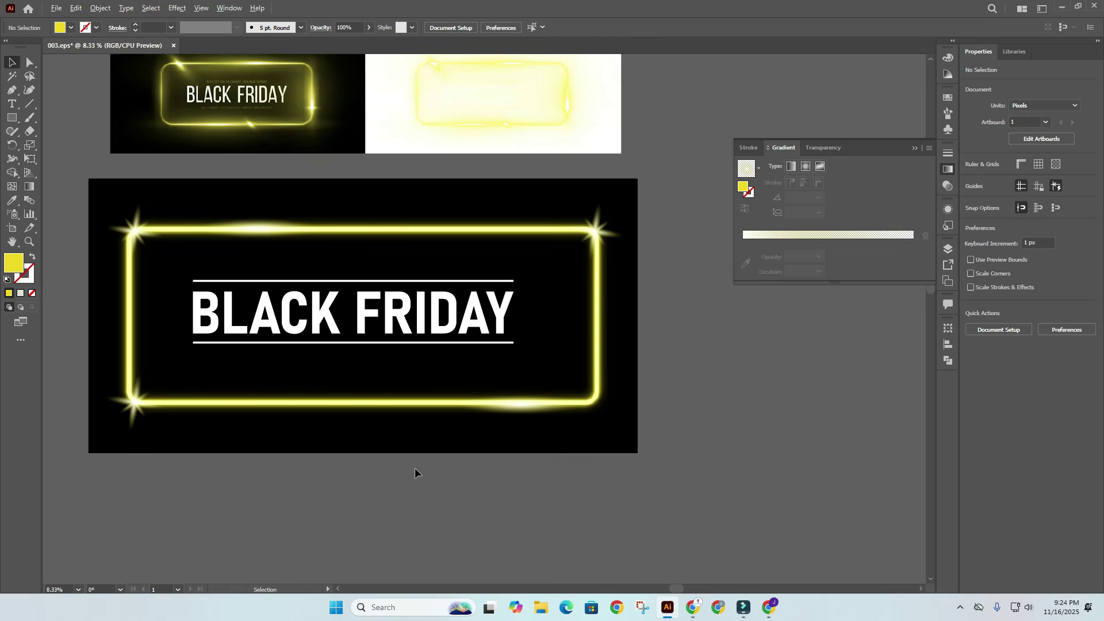
pyautogui.scroll(-1, 441, 489)
pyautogui.click(408, 303)
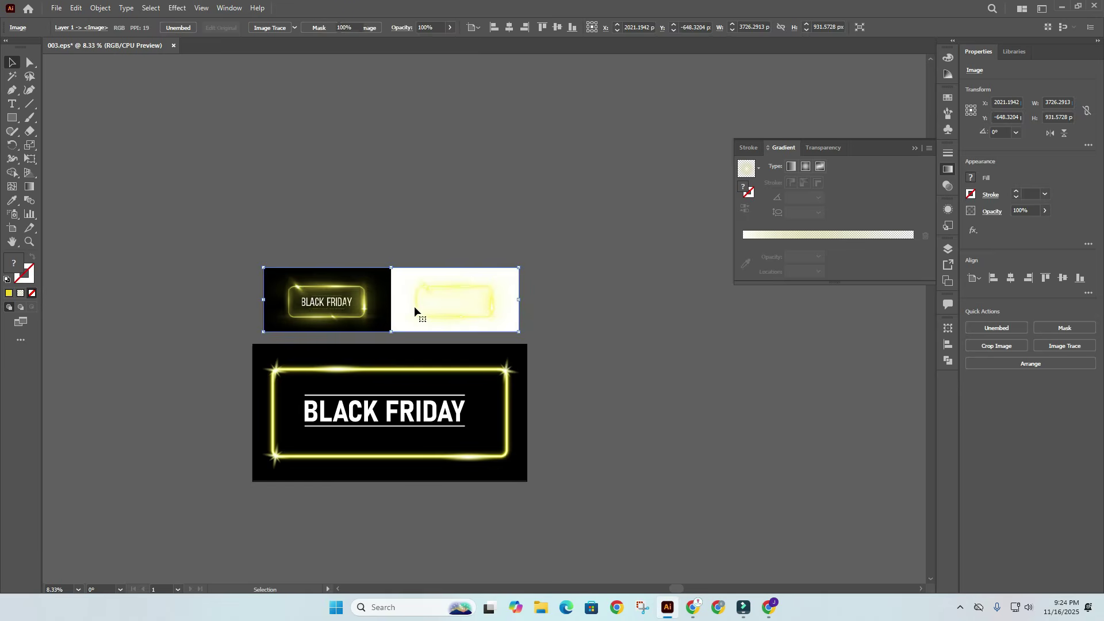
pyautogui.press('Delete')
pyautogui.scroll(1, 405, 409)
pyautogui.scroll(1, 406, 409)
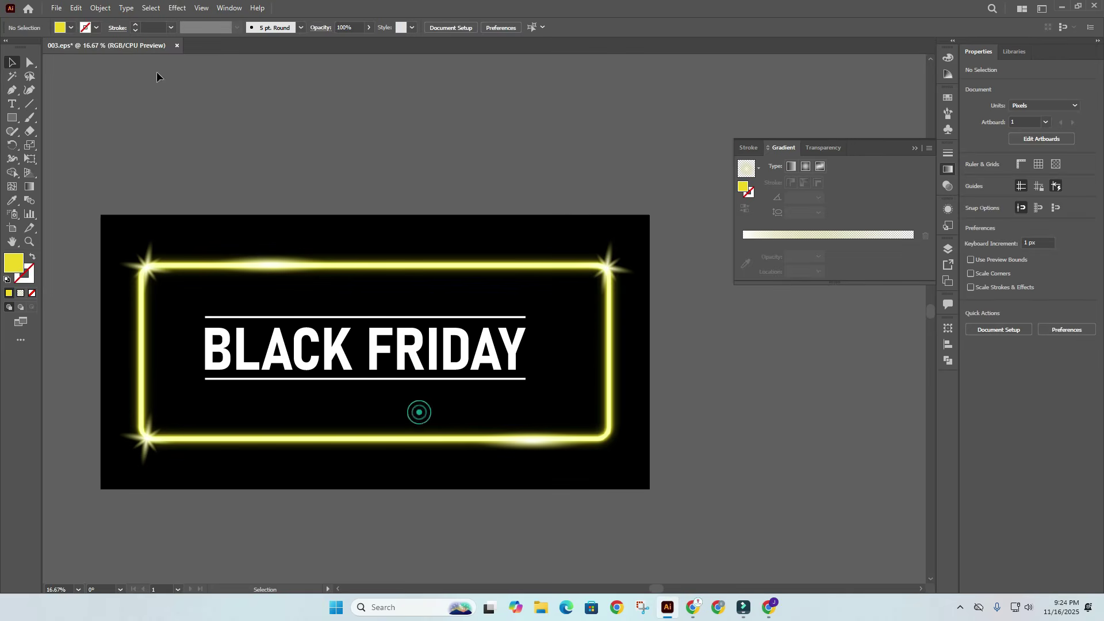
# Step: Save the banner in the Downloads folder as an Illustrator EPS file named 004, using the Illustrator 10 EPS version
pyautogui.click(57, 9)
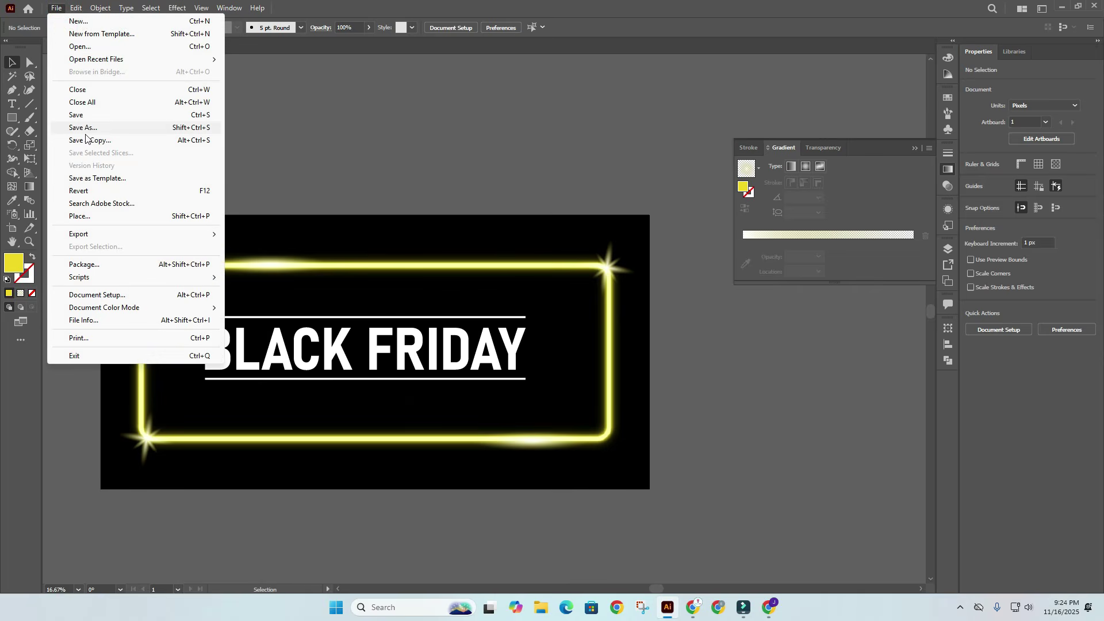
pyautogui.click(88, 129)
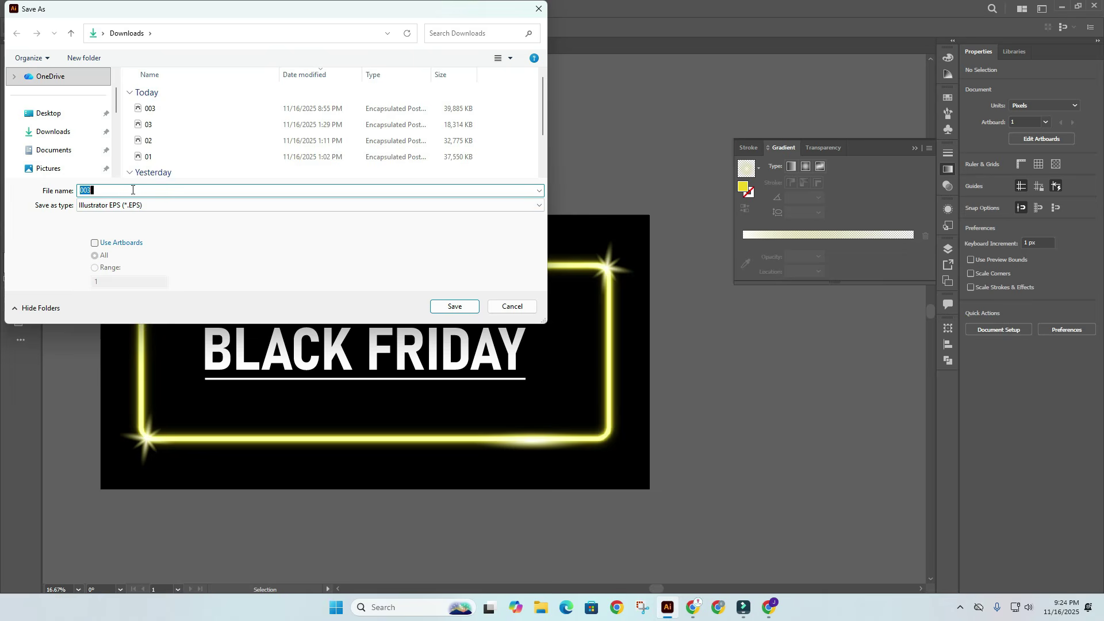
pyautogui.write('004')
pyautogui.click(447, 307)
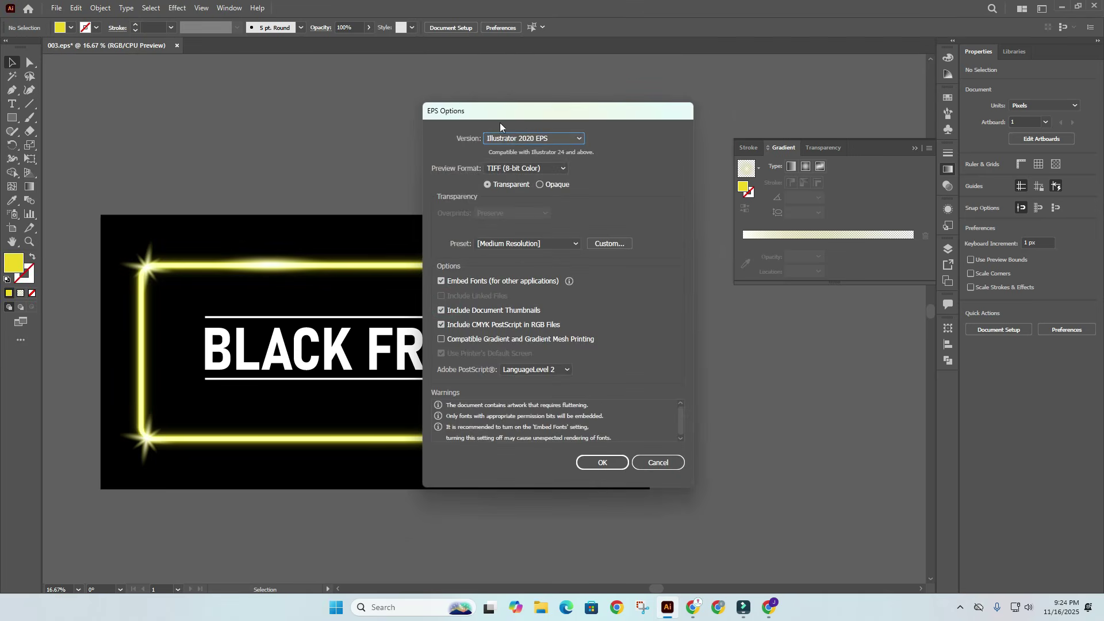
pyautogui.click(534, 137)
pyautogui.click(523, 268)
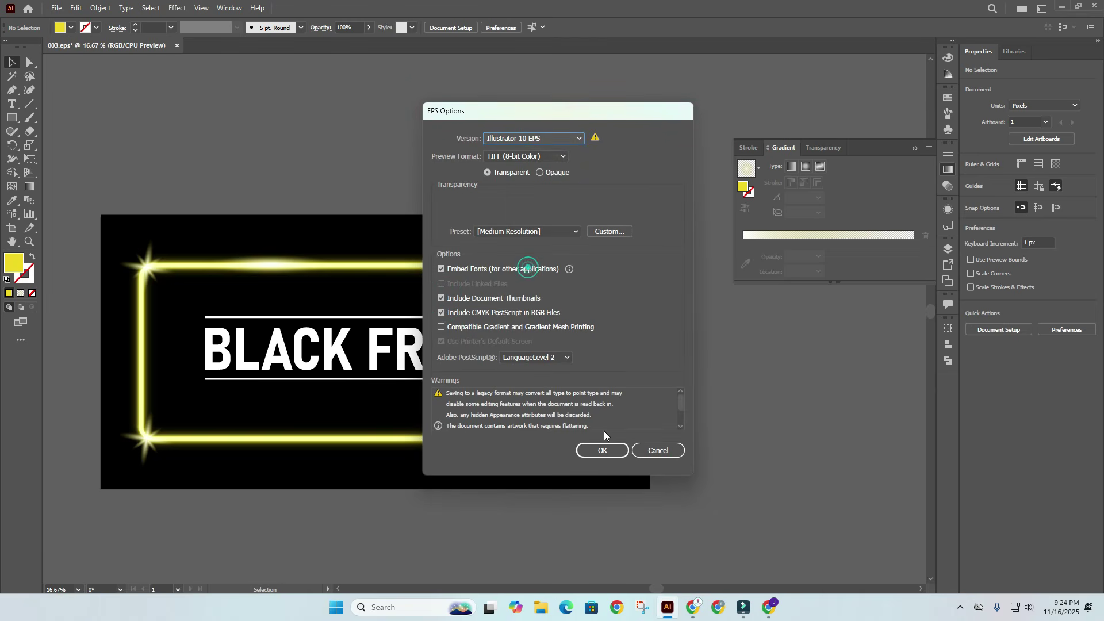
pyautogui.click(600, 450)
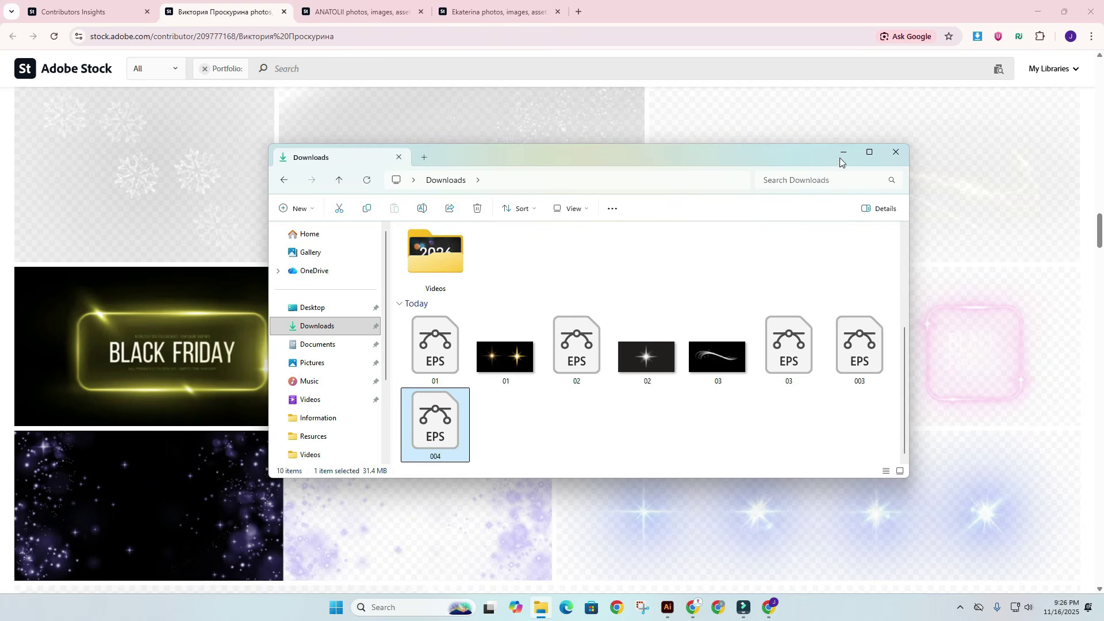
# Step: In the Adobe Stock portfolio in the browser, examine the light-effect overlays, including the green glow sparkle overlay's details
pyautogui.click(842, 156)
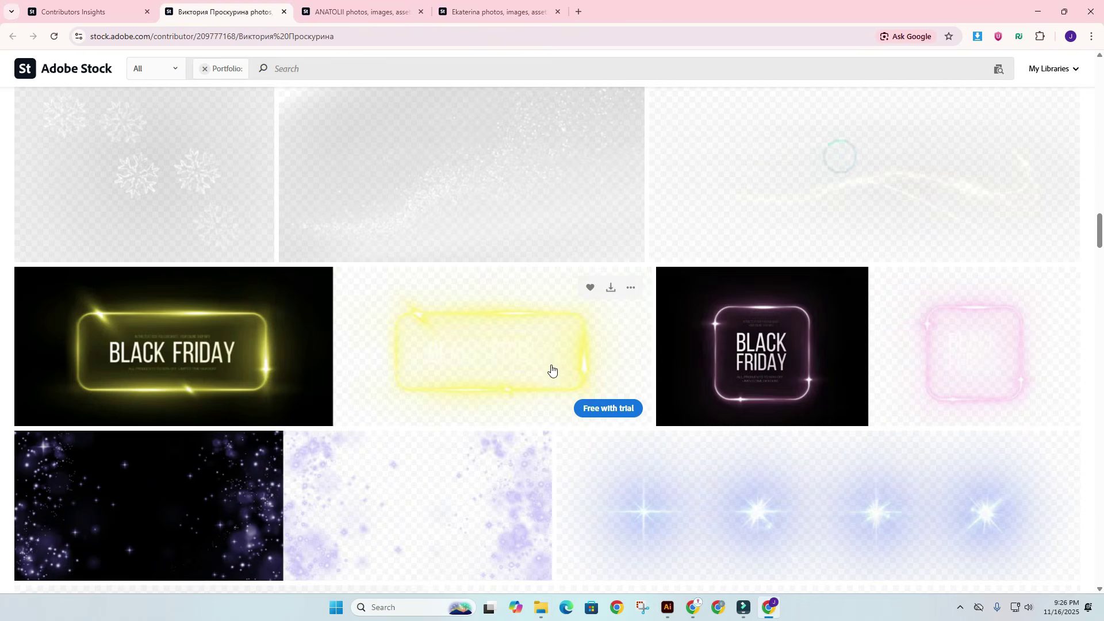
pyautogui.scroll(-1, 557, 358)
pyautogui.scroll(-10, 557, 357)
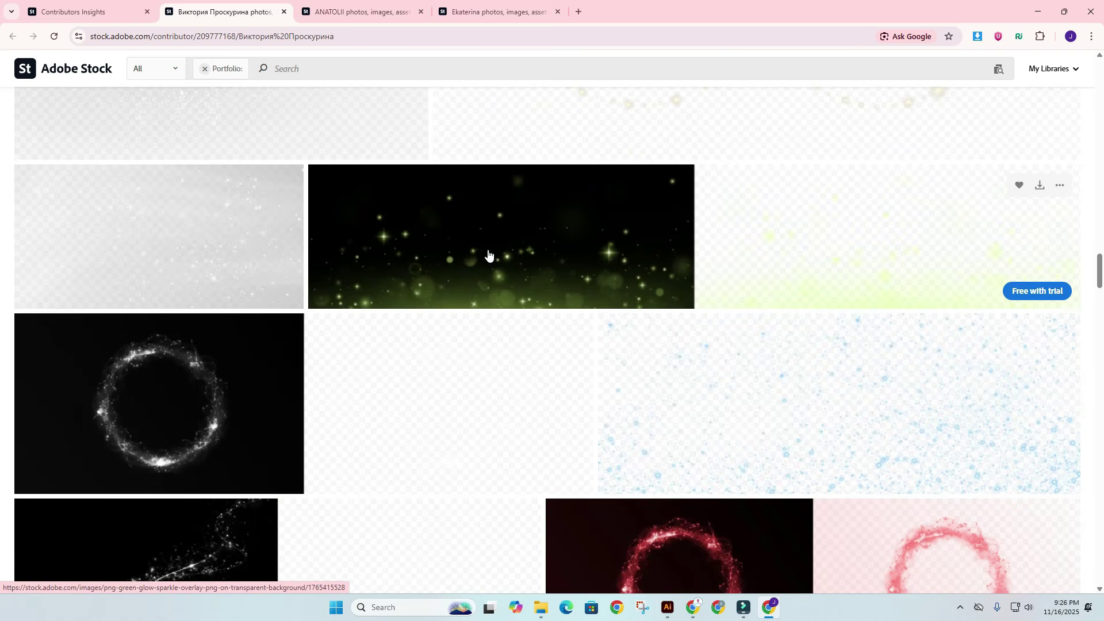
pyautogui.click(464, 246)
pyautogui.scroll(-2, 465, 248)
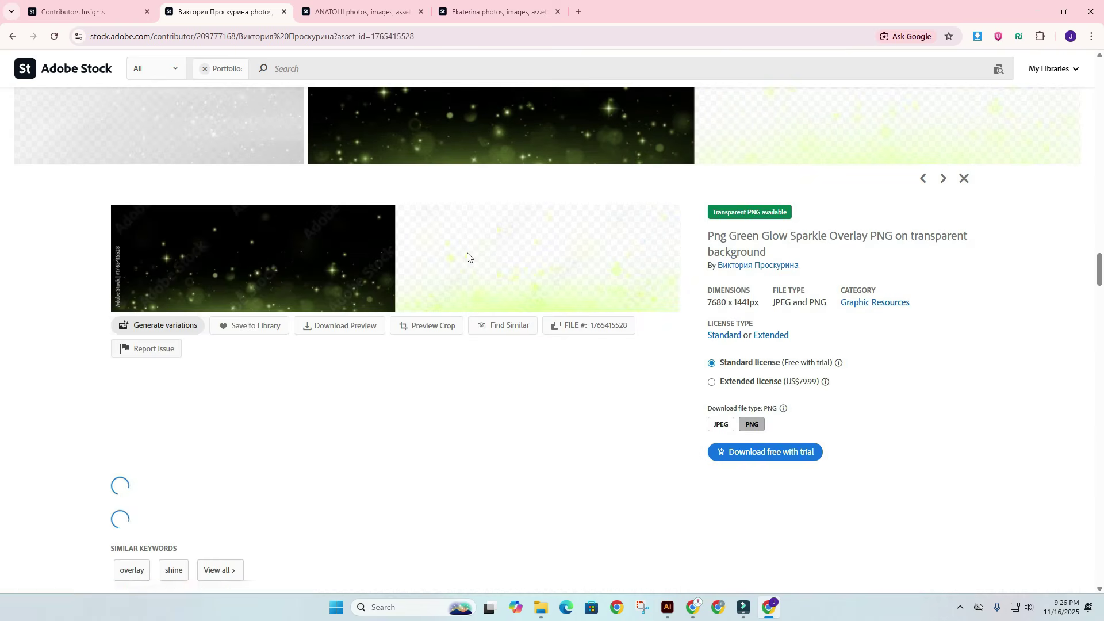
pyautogui.scroll(-7, 475, 258)
pyautogui.scroll(-15, 480, 307)
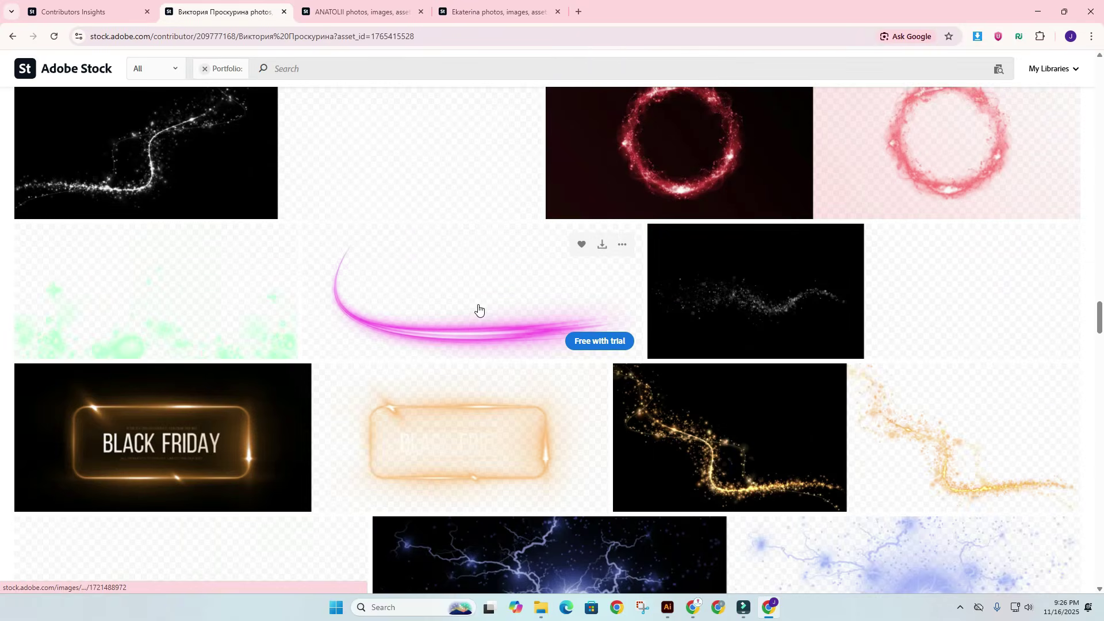
pyautogui.scroll(-2, 498, 324)
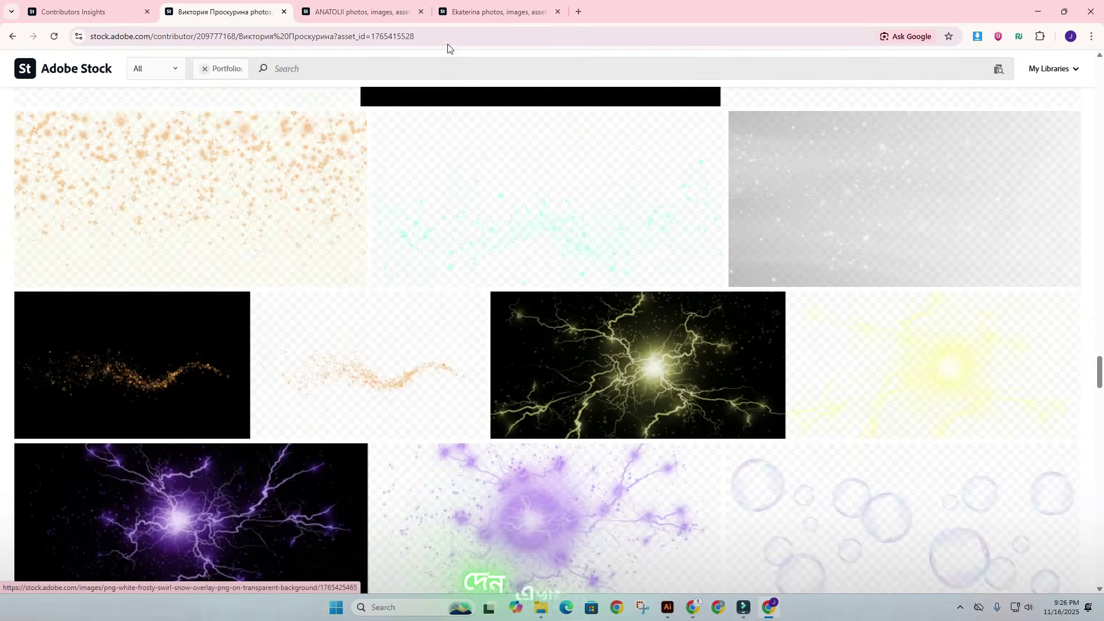
# Step: Look at the stage spotlight asset in the second contributor's portfolio and browse the light effects in the third contributor's portfolio
pyautogui.click(333, 12)
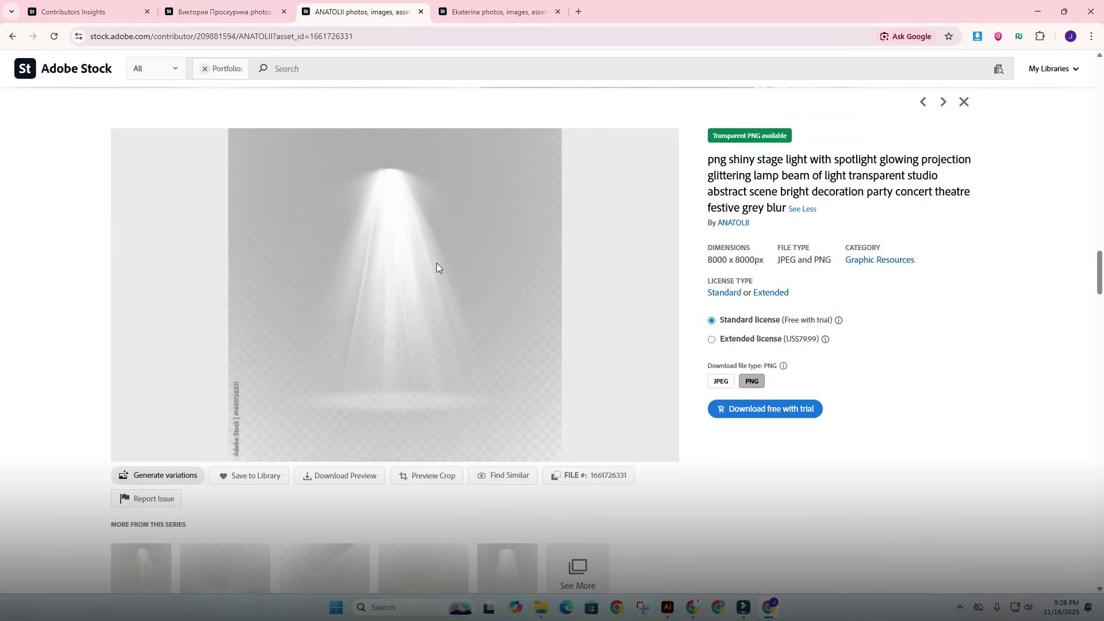
pyautogui.click(488, 12)
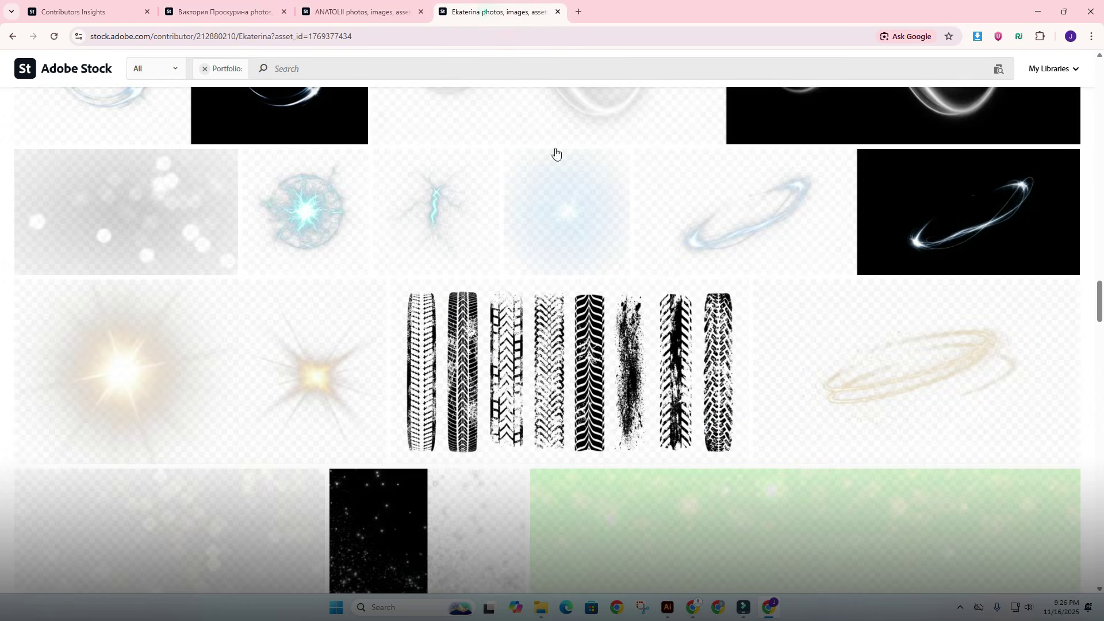
pyautogui.scroll(-3, 724, 379)
pyautogui.scroll(-8, 762, 505)
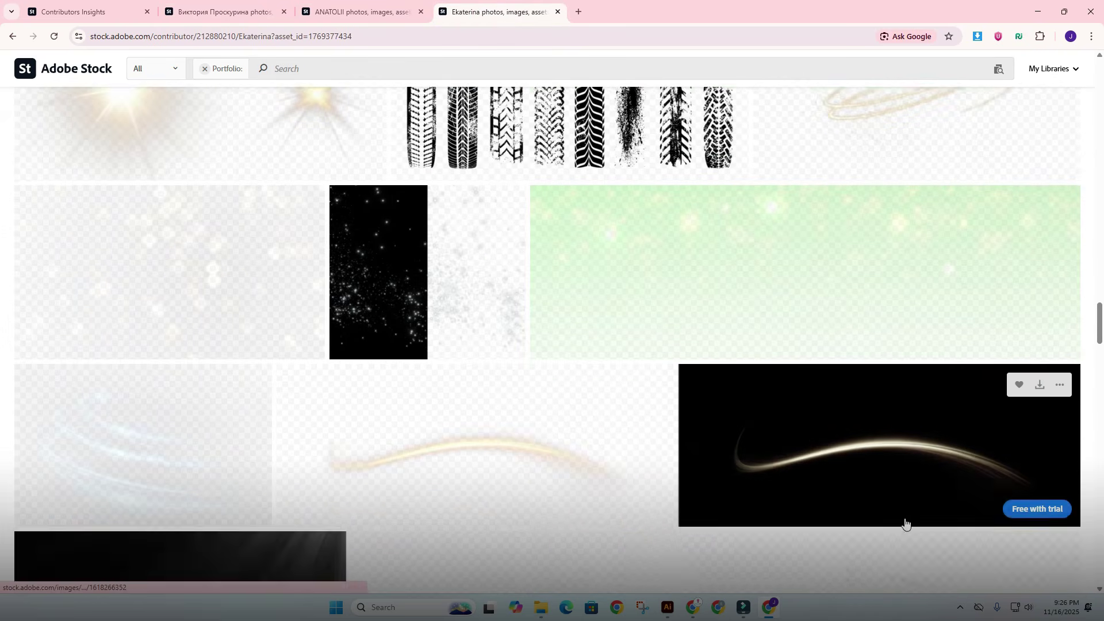
pyautogui.scroll(-4, 652, 475)
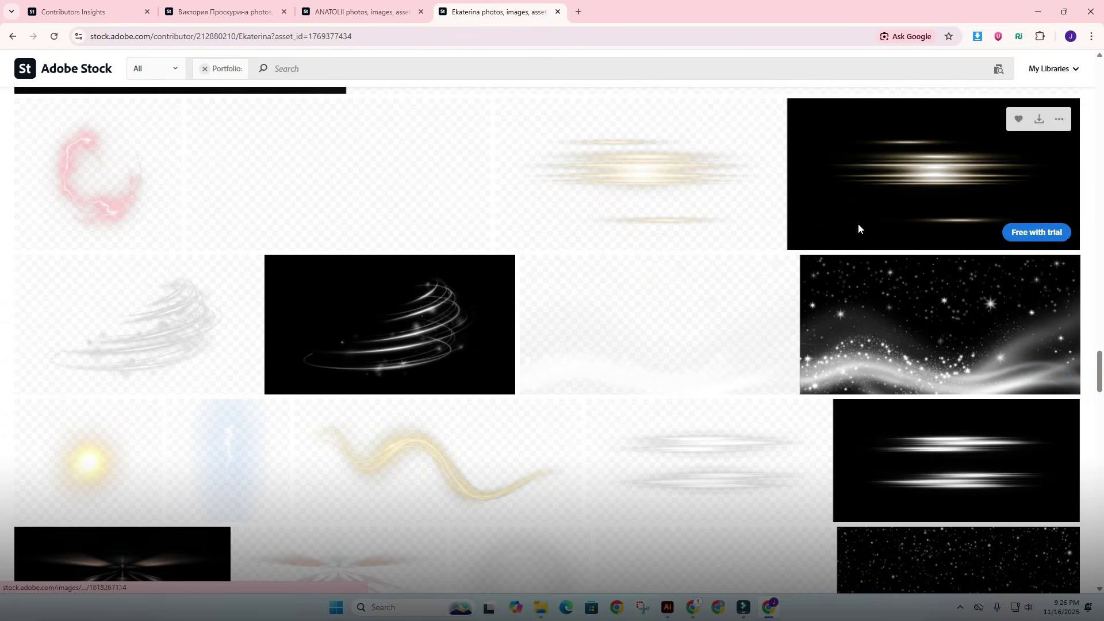